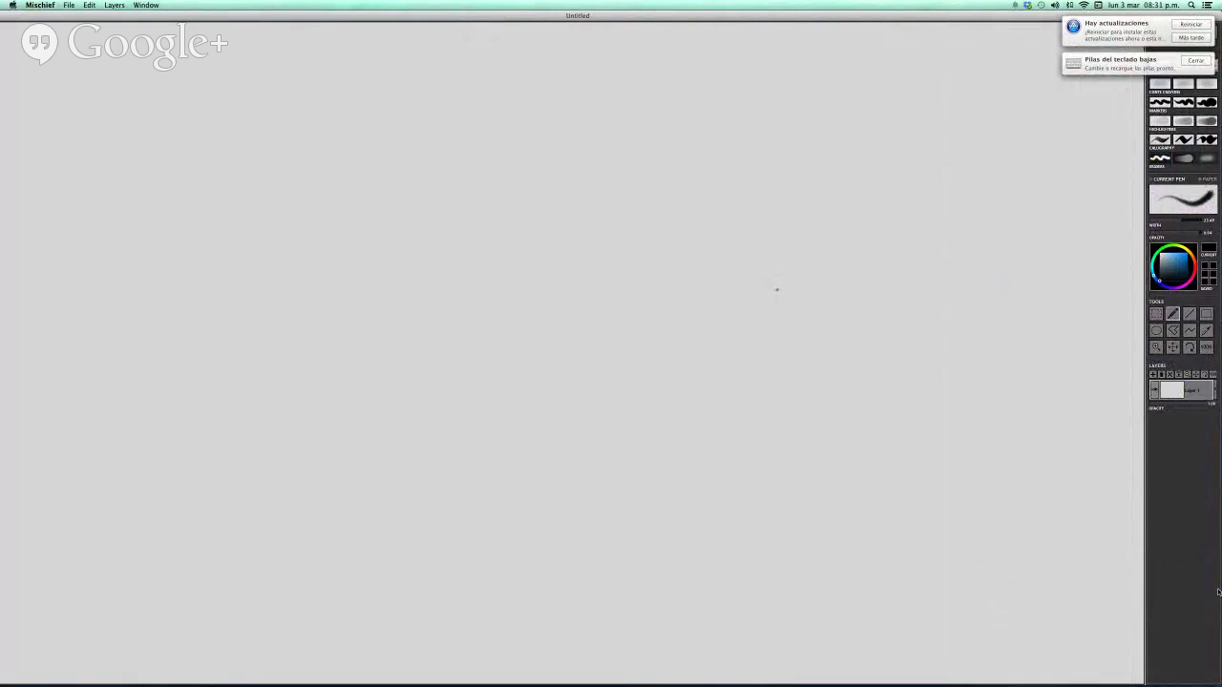
key("super+Tab")
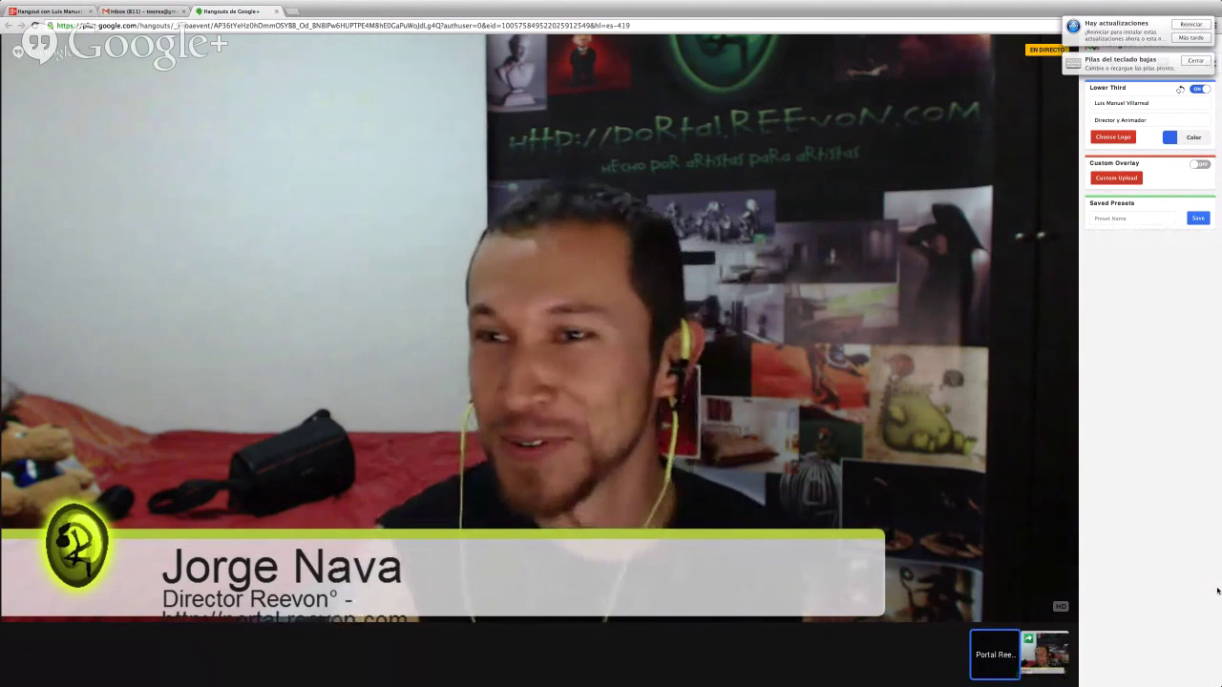
key("super+Tab")
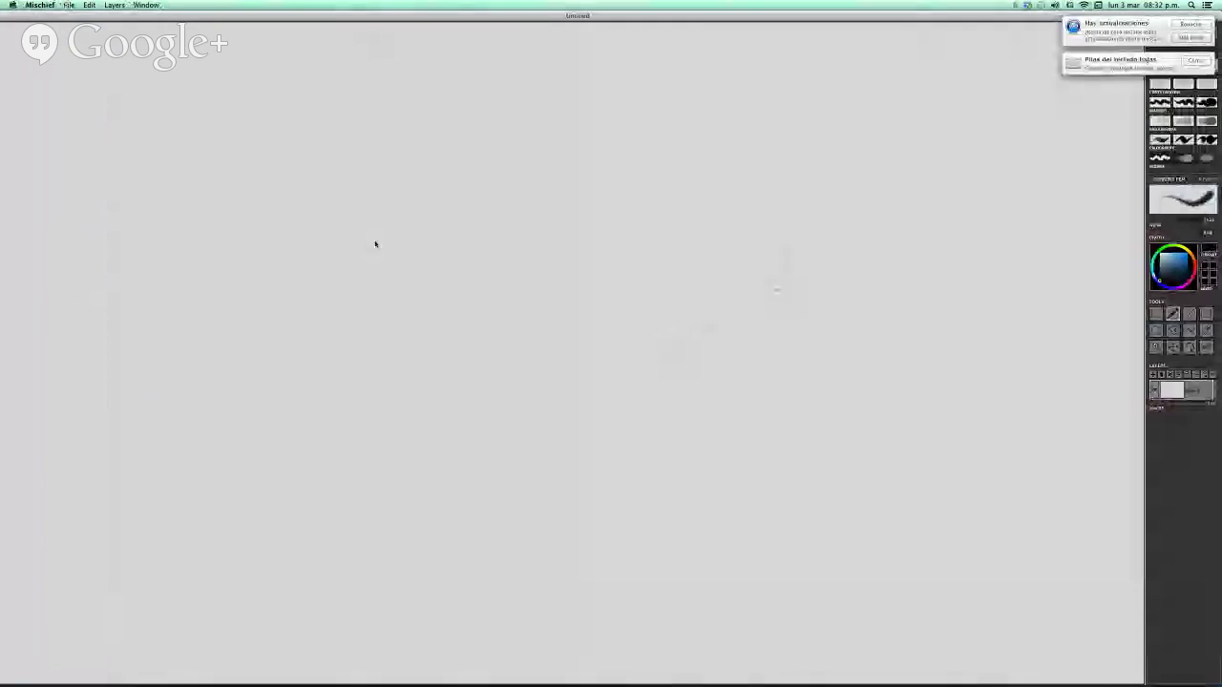
mouse_move(461, 212)
left_mouse_down()
mouse_move(529, 457)
mouse_move(667, 554)
left_mouse_up()
key("super+z")
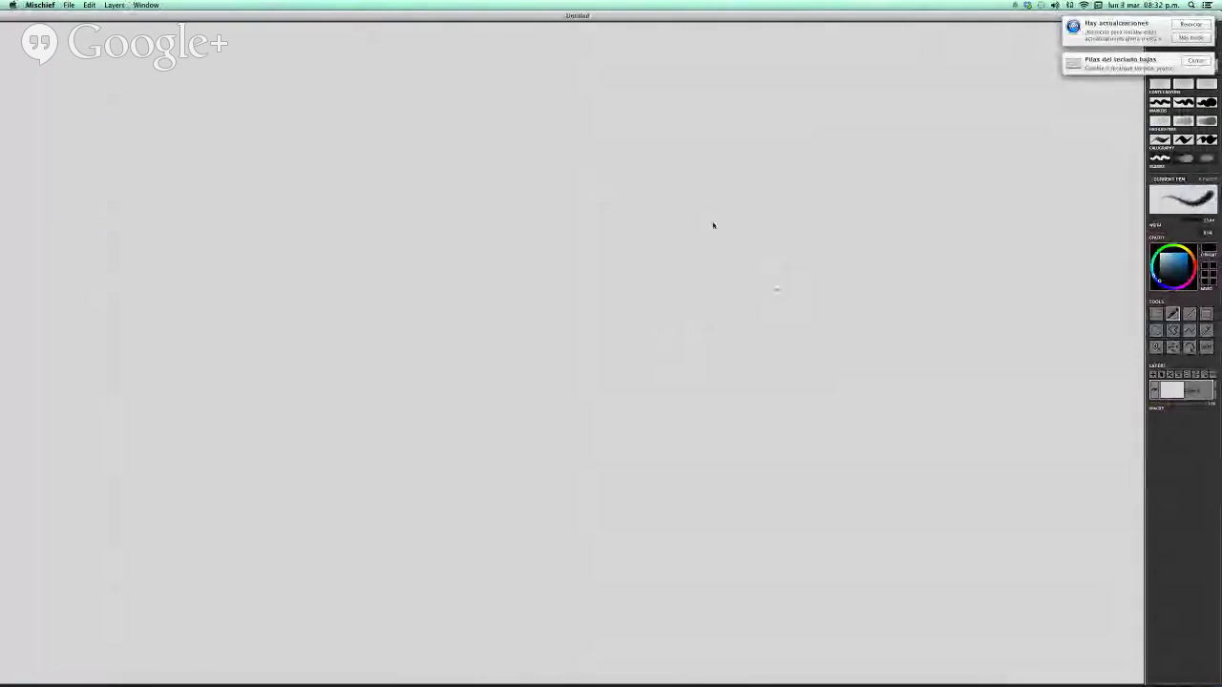
mouse_move(387, 264)
left_mouse_down()
mouse_move(412, 362)
mouse_move(581, 448)
left_mouse_up()
key("Delete")
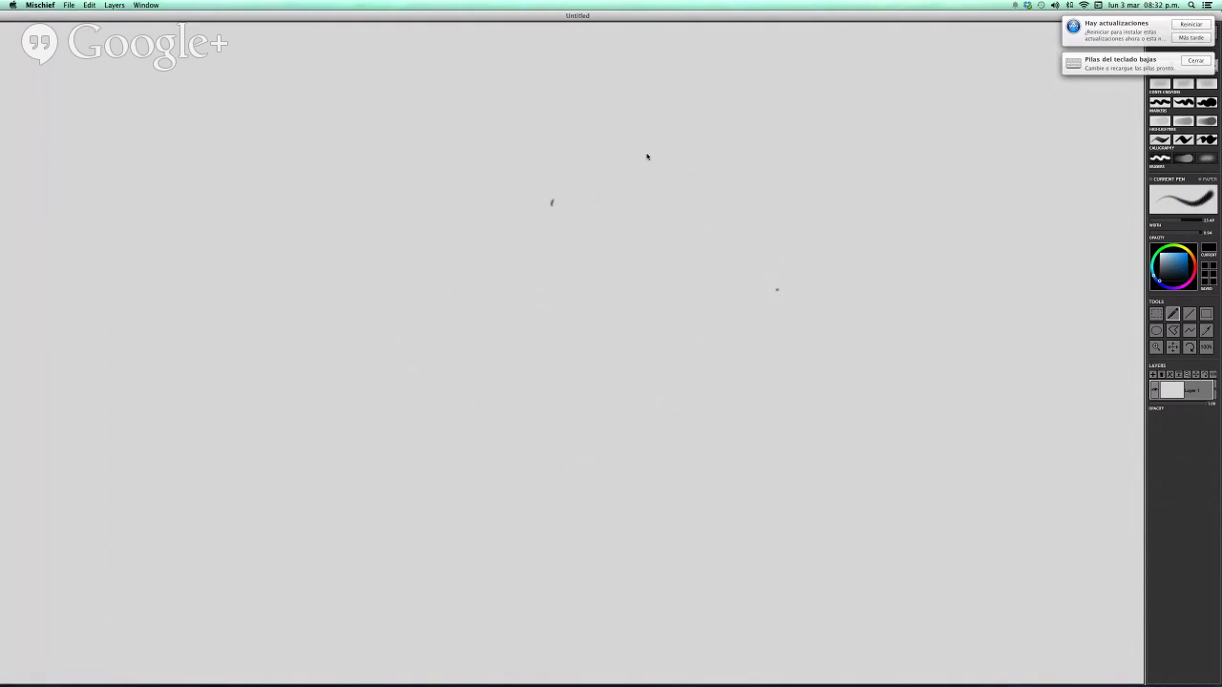
left_click_drag(646, 156, 561, 376)
key("Delete")
mouse_move(617, 246)
left_mouse_down()
mouse_move(827, 336)
mouse_move(876, 319)
left_mouse_up()
mouse_move(547, 194)
left_mouse_down()
mouse_move(531, 133)
mouse_move(558, 219)
mouse_move(559, 158)
left_mouse_up()
key("super+z")
Sketch the creature's two overlapping round eyes with bold outlines and two small black pupils close together
mouse_move(492, 242)
left_mouse_down()
mouse_move(518, 137)
mouse_move(524, 247)
left_mouse_up()
left_click_drag(505, 145, 551, 246)
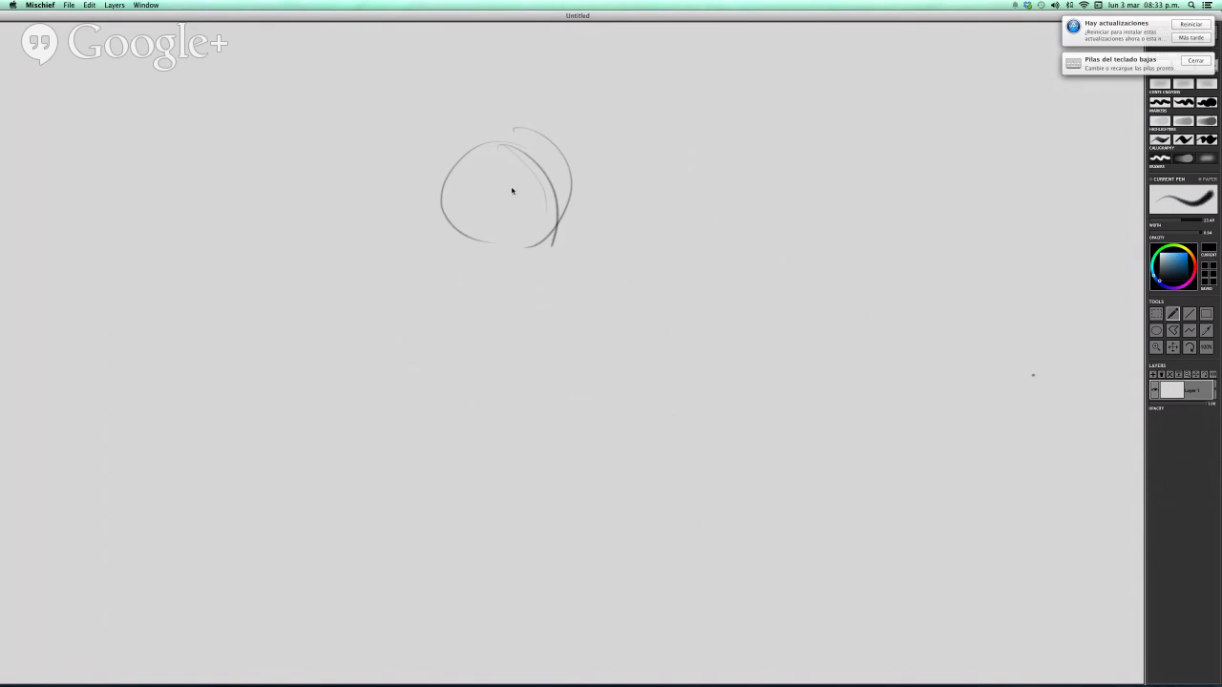
left_click_drag(473, 130, 474, 219)
mouse_move(504, 135)
left_mouse_down()
mouse_move(507, 238)
mouse_move(541, 189)
left_mouse_up()
mouse_move(496, 143)
left_mouse_down()
mouse_move(542, 205)
mouse_move(533, 229)
left_mouse_up()
mouse_move(542, 141)
left_mouse_down()
mouse_move(544, 170)
mouse_move(570, 185)
mouse_move(537, 190)
mouse_move(547, 218)
mouse_move(626, 246)
mouse_move(638, 231)
mouse_move(594, 226)
mouse_move(553, 243)
mouse_move(644, 231)
mouse_move(688, 209)
left_mouse_up()
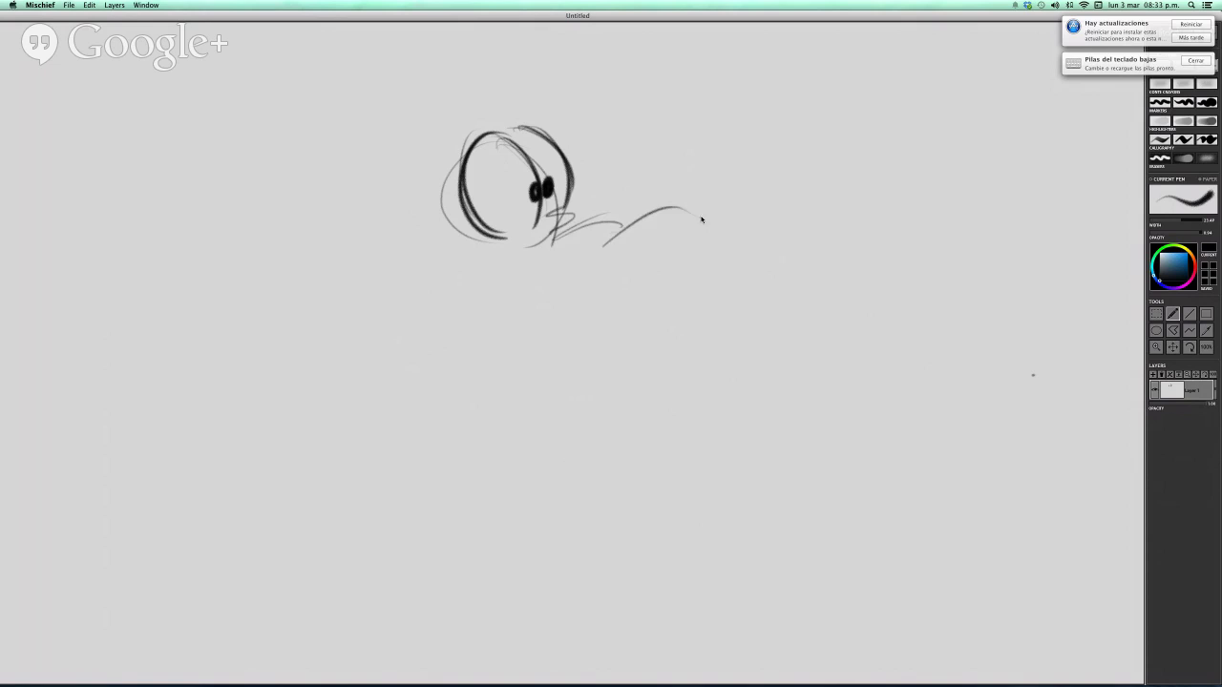
Remove the stray curves beside the eyes and draw a large rounded nose with a curved nostril, apart from the eyes
left_click_drag(620, 248, 726, 195)
key("super+z")
key("super+z")
mouse_move(638, 237)
left_mouse_down()
mouse_move(714, 229)
mouse_move(751, 270)
mouse_move(653, 265)
mouse_move(667, 279)
mouse_move(745, 284)
left_mouse_up()
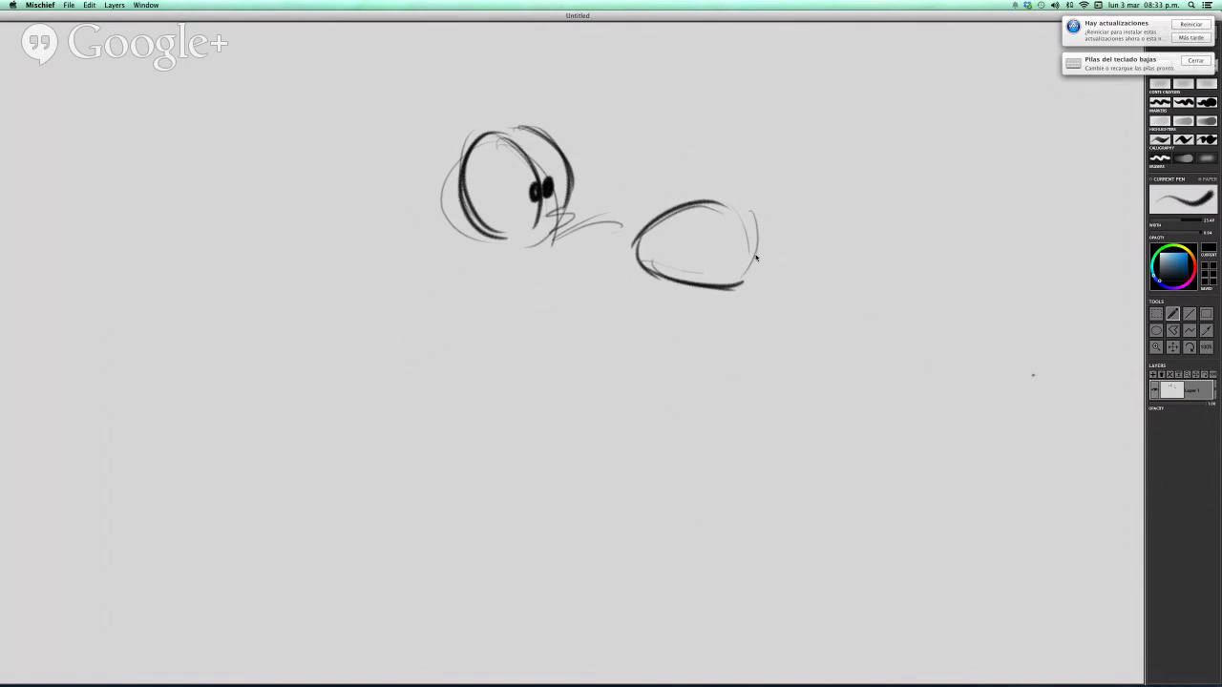
left_click_drag(758, 212, 740, 283)
mouse_move(698, 241)
left_mouse_down()
mouse_move(693, 273)
mouse_move(734, 281)
mouse_move(722, 285)
mouse_move(749, 269)
left_mouse_up()
mouse_move(678, 212)
left_mouse_down()
mouse_move(745, 215)
mouse_move(735, 208)
mouse_move(751, 230)
mouse_move(731, 202)
mouse_move(669, 207)
left_mouse_up()
key("super+z")
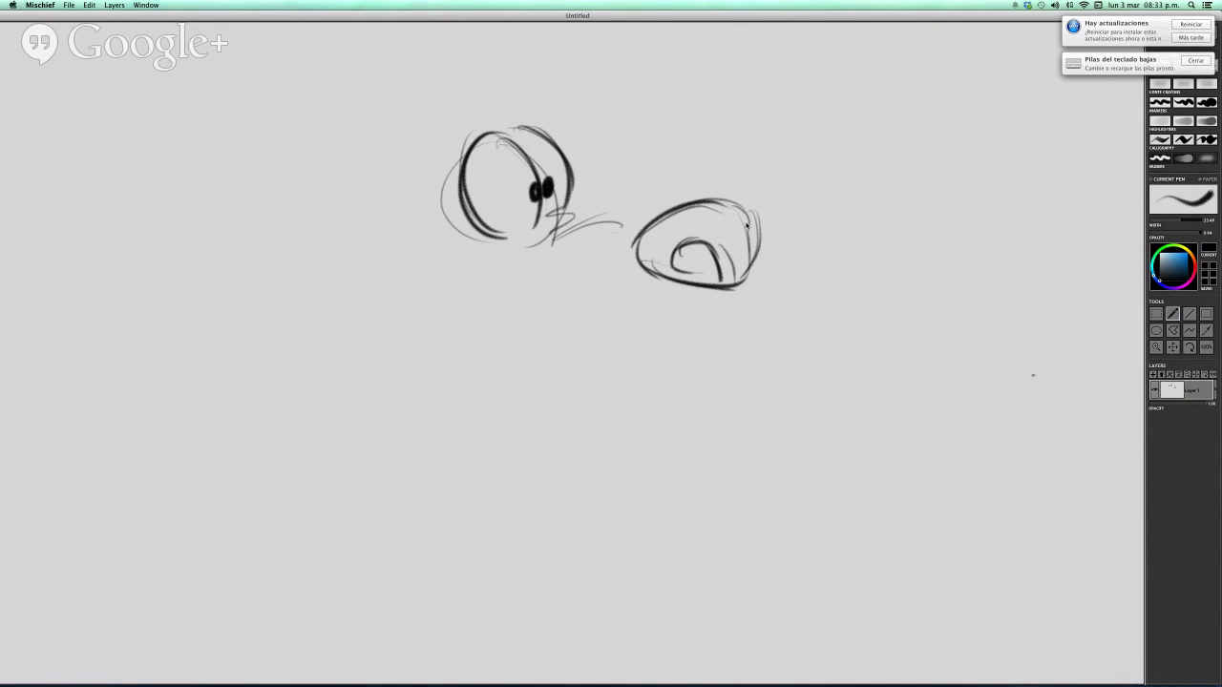
Draw curved brow folds arching over both eyes
mouse_move(474, 144)
left_mouse_down()
mouse_move(496, 131)
mouse_move(451, 167)
left_mouse_up()
key("super+z")
mouse_move(486, 108)
left_mouse_down()
mouse_move(454, 188)
mouse_move(526, 116)
mouse_move(498, 127)
mouse_move(468, 185)
mouse_move(514, 141)
left_mouse_up()
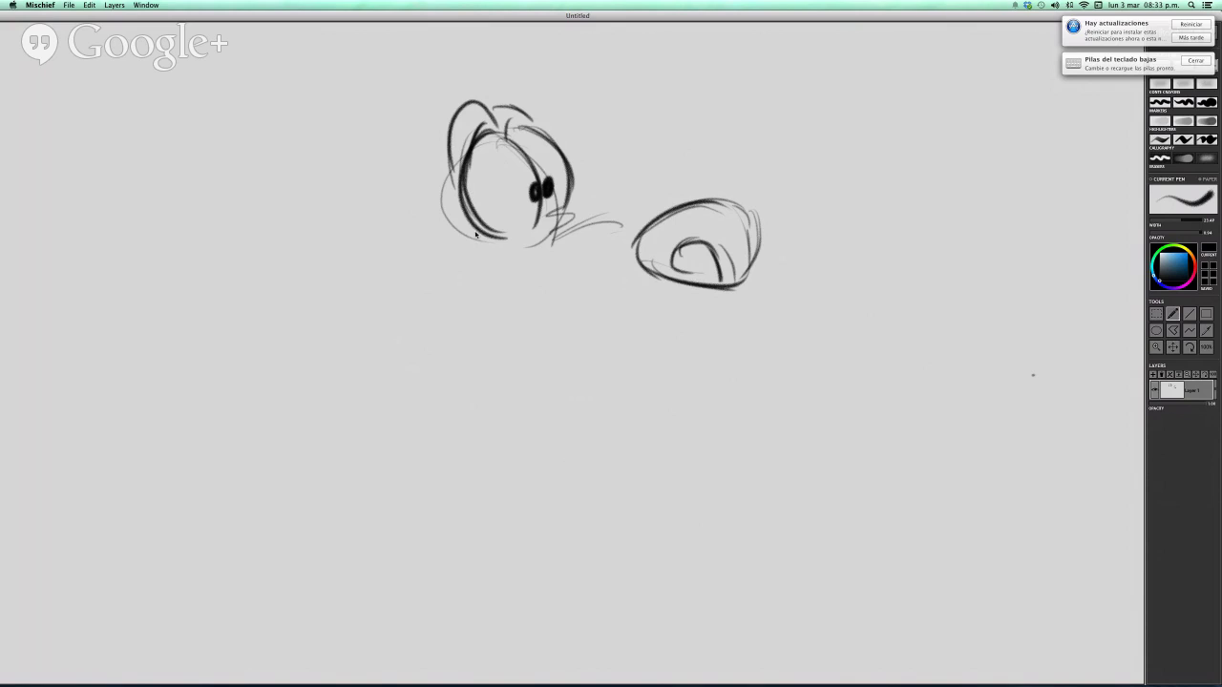
Rough in the cheeks on both sides of the eyes and close the near eye's lower edge with a bold line
mouse_move(445, 204)
left_mouse_down()
mouse_move(401, 250)
mouse_move(470, 263)
left_mouse_up()
left_click_drag(607, 173, 574, 176)
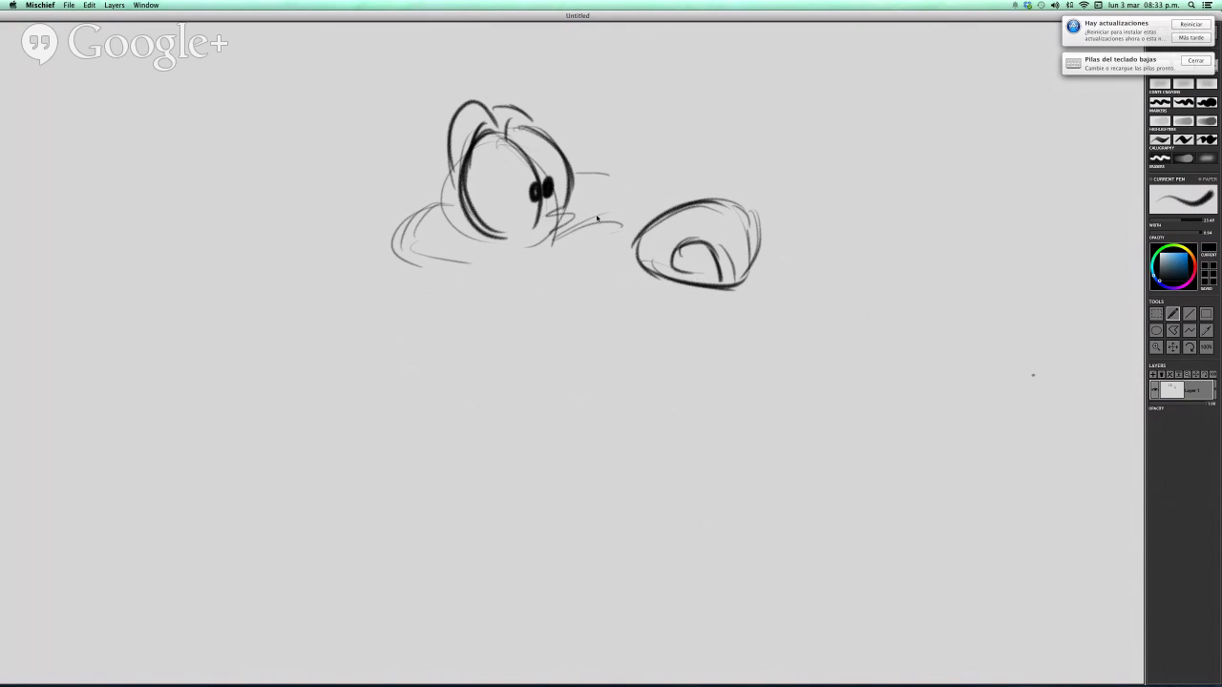
mouse_move(597, 219)
left_mouse_down()
mouse_move(603, 178)
mouse_move(584, 221)
left_mouse_up()
mouse_move(481, 223)
left_mouse_down()
mouse_move(536, 227)
mouse_move(460, 242)
left_mouse_up()
left_click_drag(517, 234, 426, 250)
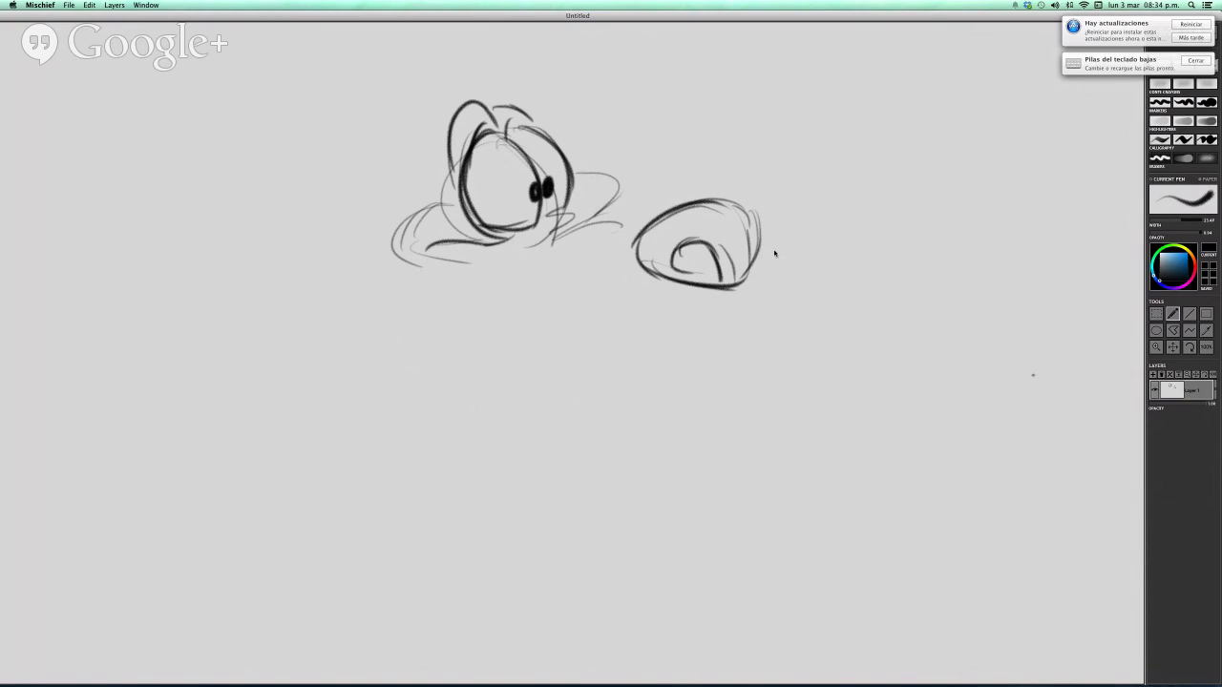
Draw the muzzle below the nose with jagged fur and connect it to the cheek with a curved upper lip line
mouse_move(774, 253)
left_mouse_down()
mouse_move(781, 283)
mouse_move(710, 324)
left_mouse_up()
mouse_move(772, 254)
left_mouse_down()
mouse_move(786, 300)
mouse_move(723, 328)
mouse_move(598, 334)
left_mouse_up()
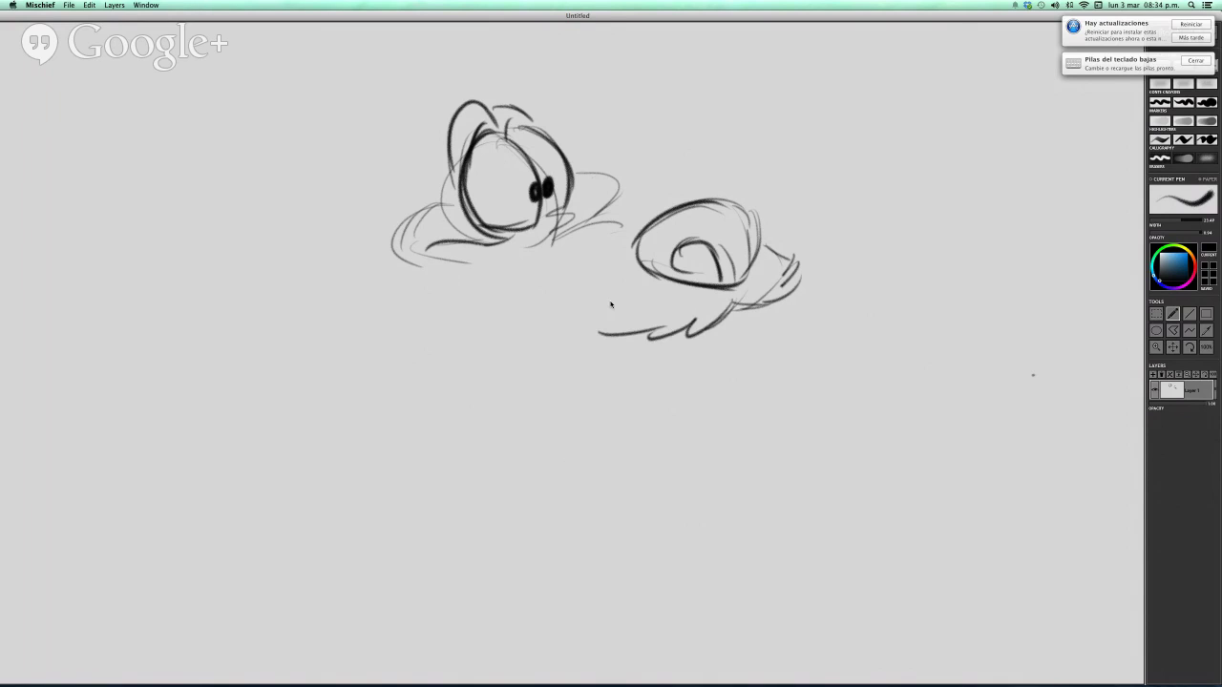
left_click_drag(603, 292, 615, 326)
left_click_drag(497, 257, 563, 290)
left_click_drag(467, 241, 647, 336)
left_click_drag(580, 307, 670, 334)
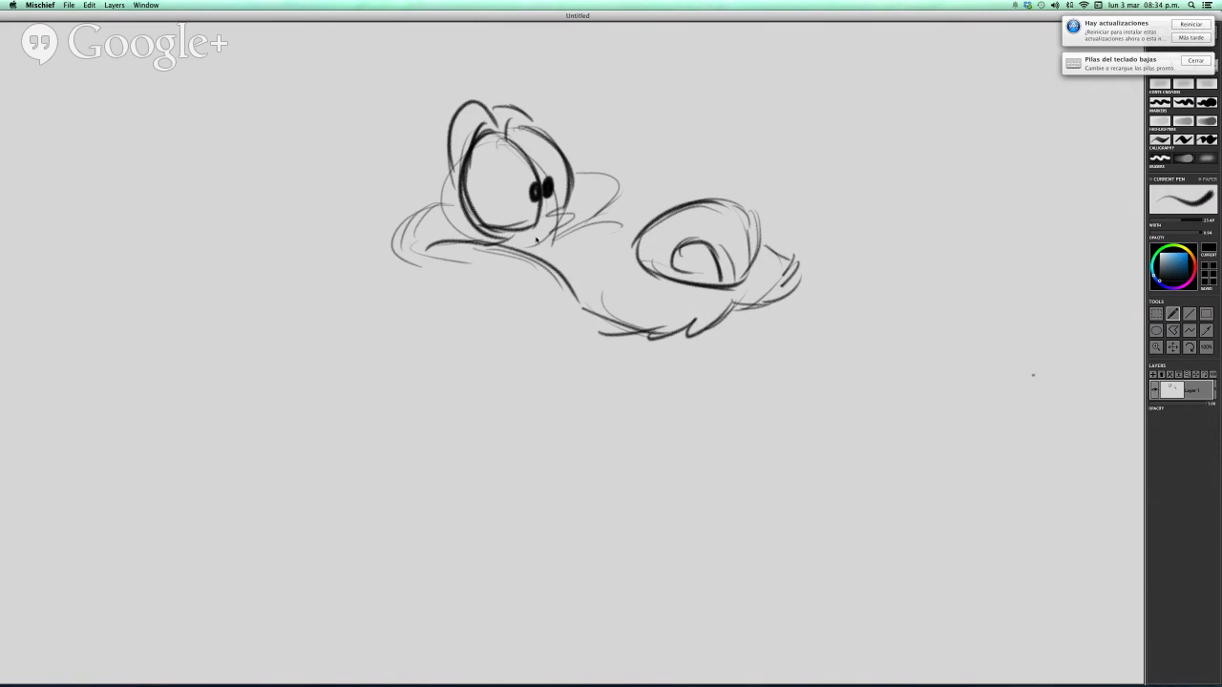
Add pointed fur tufts to the cheeks on both sides of the eyes
mouse_move(441, 202)
left_mouse_down()
mouse_move(400, 184)
mouse_move(401, 254)
mouse_move(375, 271)
mouse_move(415, 257)
mouse_move(383, 269)
mouse_move(404, 231)
mouse_move(368, 269)
left_mouse_up()
mouse_move(401, 227)
left_mouse_down()
mouse_move(425, 255)
mouse_move(408, 278)
mouse_move(471, 259)
left_mouse_up()
mouse_move(572, 178)
left_mouse_down()
mouse_move(588, 141)
mouse_move(604, 188)
mouse_move(627, 172)
left_mouse_up()
mouse_move(599, 197)
left_mouse_down()
mouse_move(617, 184)
mouse_move(614, 212)
left_mouse_up()
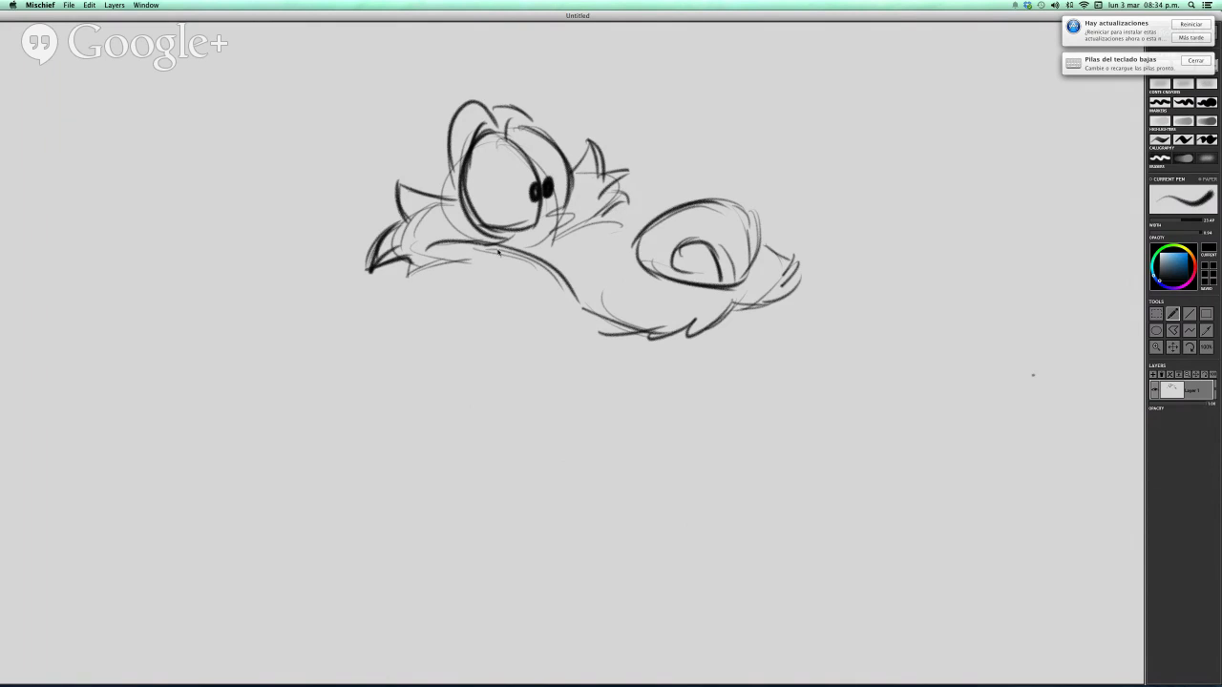
Draw the open lower jaw hanging from the mouth corner, with jagged teeth and a tongue inside
left_click_drag(510, 233, 497, 254)
left_click_drag(412, 252, 491, 240)
mouse_move(477, 241)
left_mouse_down()
mouse_move(521, 302)
mouse_move(545, 375)
left_mouse_up()
left_click_drag(516, 279, 593, 421)
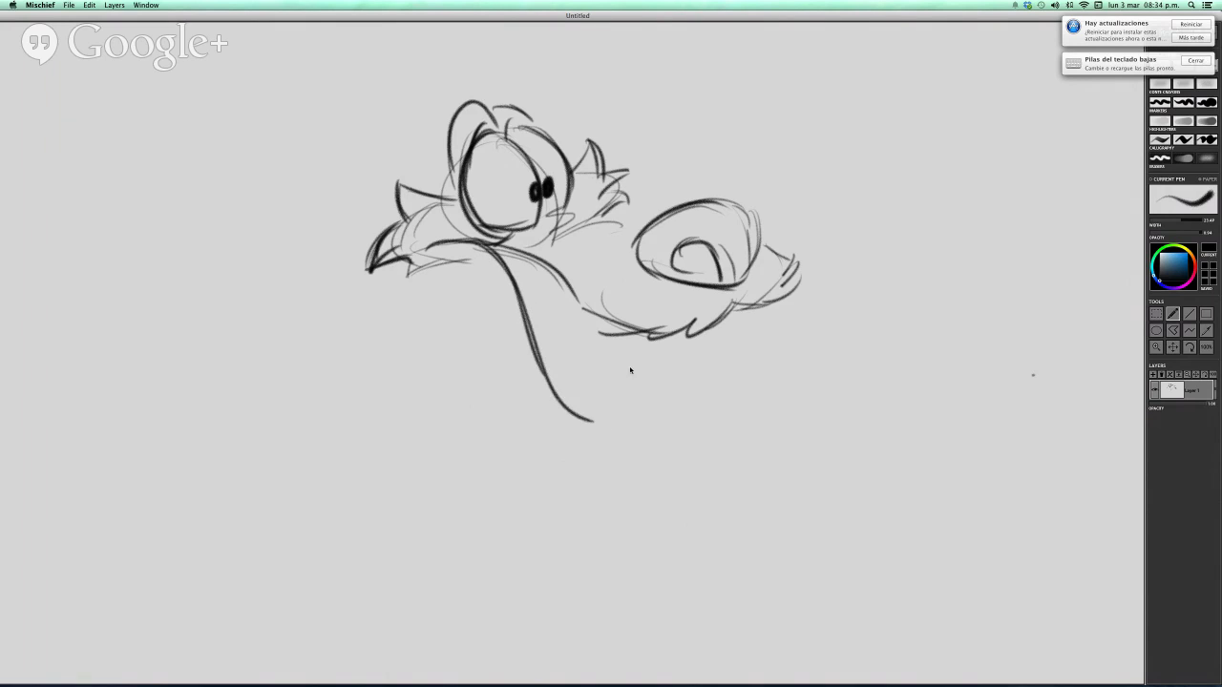
left_click_drag(603, 321, 641, 416)
left_click_drag(552, 374, 631, 432)
mouse_move(521, 296)
left_mouse_down()
mouse_move(596, 366)
mouse_move(595, 402)
mouse_move(559, 397)
mouse_move(552, 386)
mouse_move(596, 418)
mouse_move(602, 402)
mouse_move(622, 418)
mouse_move(641, 388)
mouse_move(601, 345)
left_mouse_up()
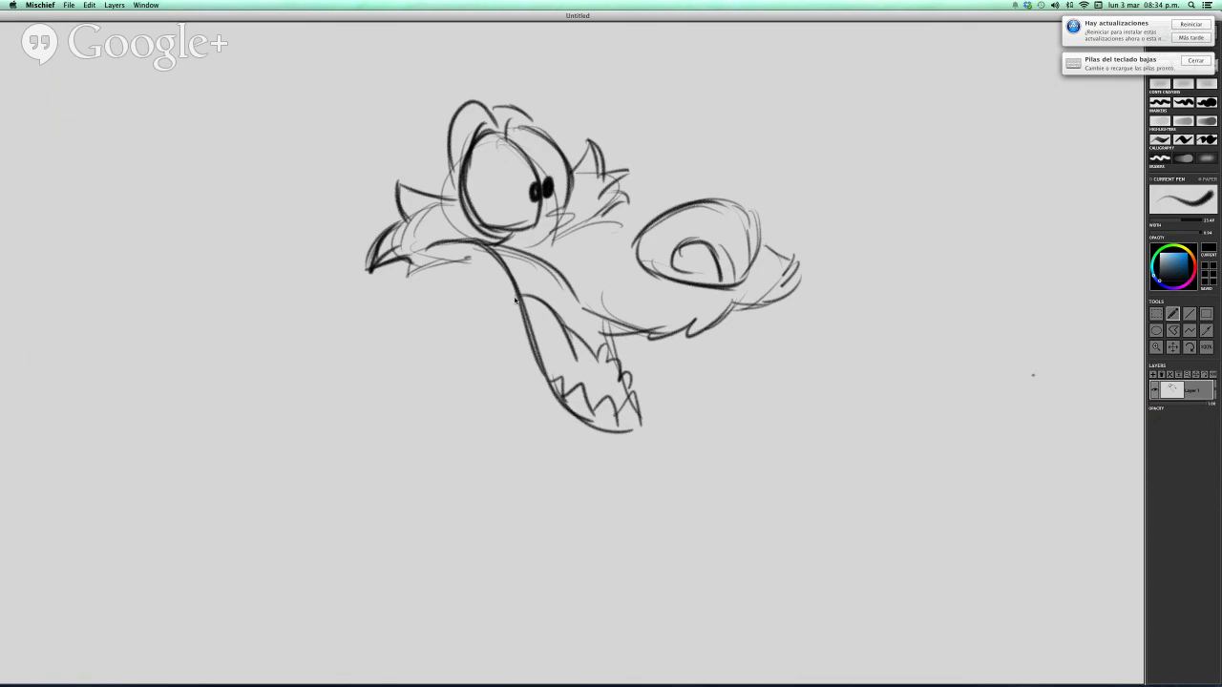
Sketch the outer contour of the lower jaw and the rounded chin around the teeth
mouse_move(470, 255)
left_mouse_down()
mouse_move(516, 301)
mouse_move(546, 465)
left_mouse_up()
key("super+z")
mouse_move(490, 273)
left_mouse_down()
mouse_move(513, 369)
mouse_move(567, 454)
mouse_move(649, 422)
mouse_move(653, 402)
mouse_move(644, 447)
mouse_move(652, 432)
mouse_move(563, 429)
mouse_move(653, 436)
left_mouse_up()
key("super+z")
left_click_drag(638, 399, 653, 431)
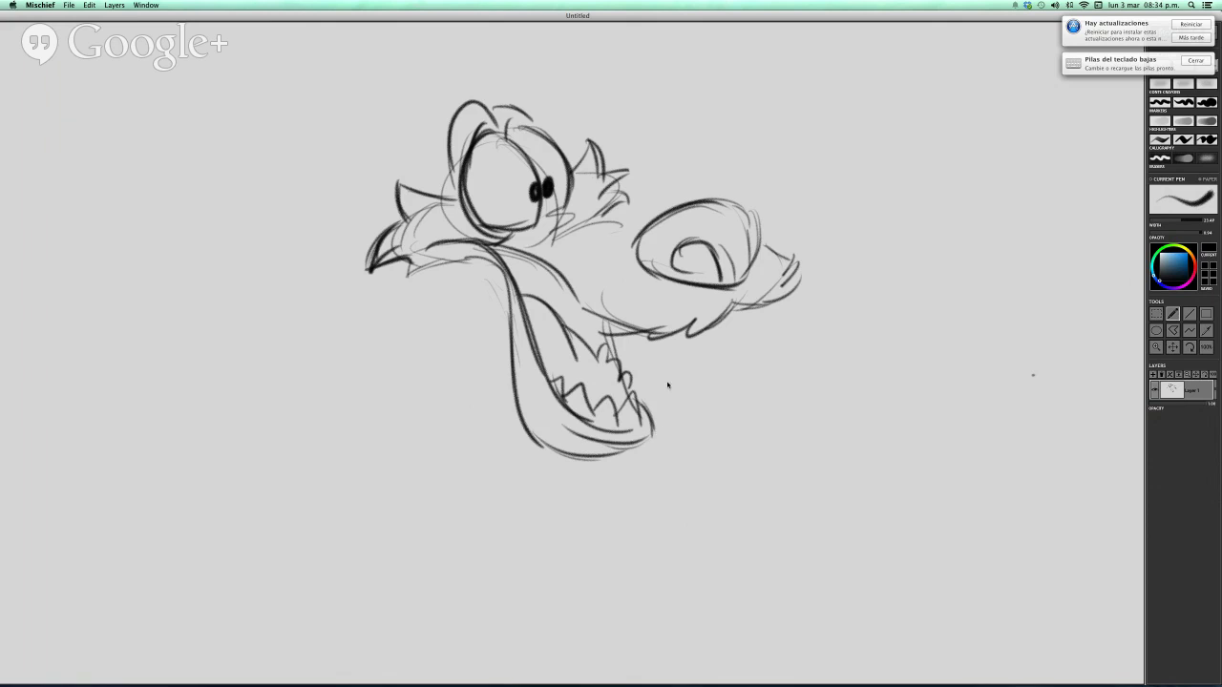
Sketch long pointed hair spikes rising from the head above the brows
key("space")
left_click_drag(395, 65, 425, 129)
mouse_move(438, 119)
left_mouse_down()
mouse_move(482, 178)
mouse_move(471, 211)
left_mouse_up()
mouse_move(471, 211)
left_mouse_down()
mouse_move(400, 87)
mouse_move(498, 170)
left_mouse_up()
left_click_drag(471, 104, 517, 149)
Draw a long pointed ear extending backward from the head, with a curved lower edge and an inner fold
key("space")
mouse_move(477, 230)
left_mouse_down()
mouse_move(643, 204)
mouse_move(442, 236)
mouse_move(461, 253)
left_mouse_up()
left_click_drag(443, 245, 572, 279)
key("super+z")
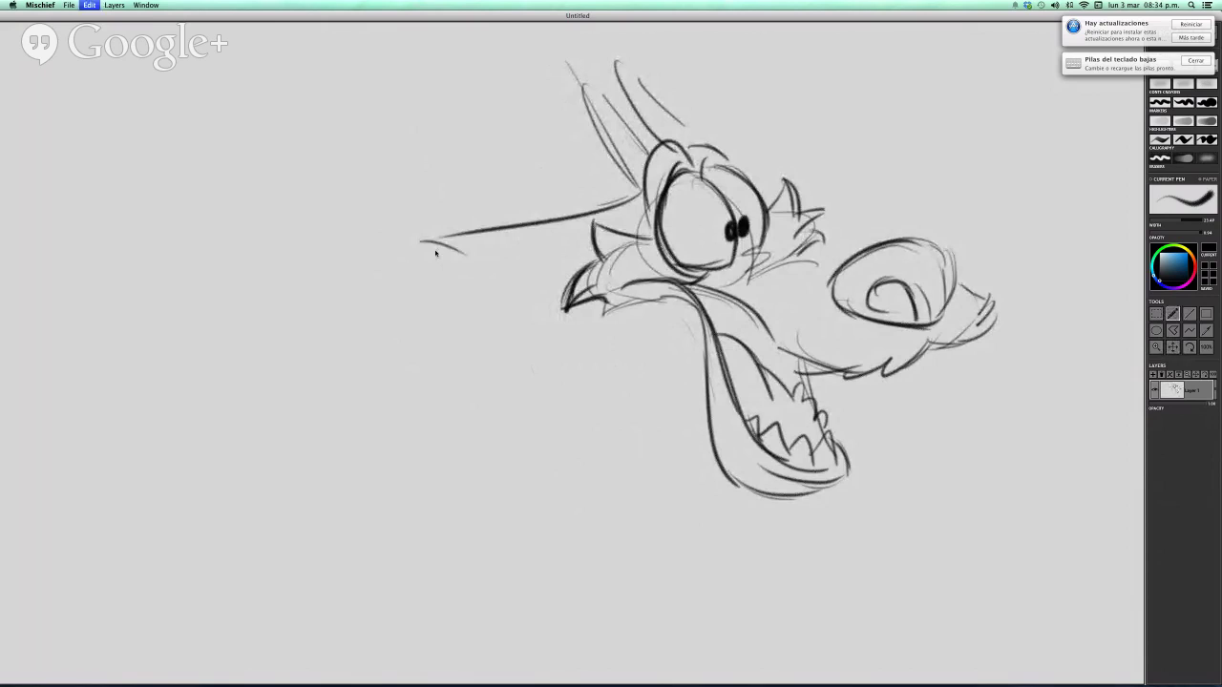
mouse_move(459, 250)
left_mouse_down()
mouse_move(502, 284)
mouse_move(565, 287)
left_mouse_up()
mouse_move(415, 244)
left_mouse_down()
mouse_move(462, 293)
mouse_move(498, 306)
mouse_move(555, 291)
left_mouse_up()
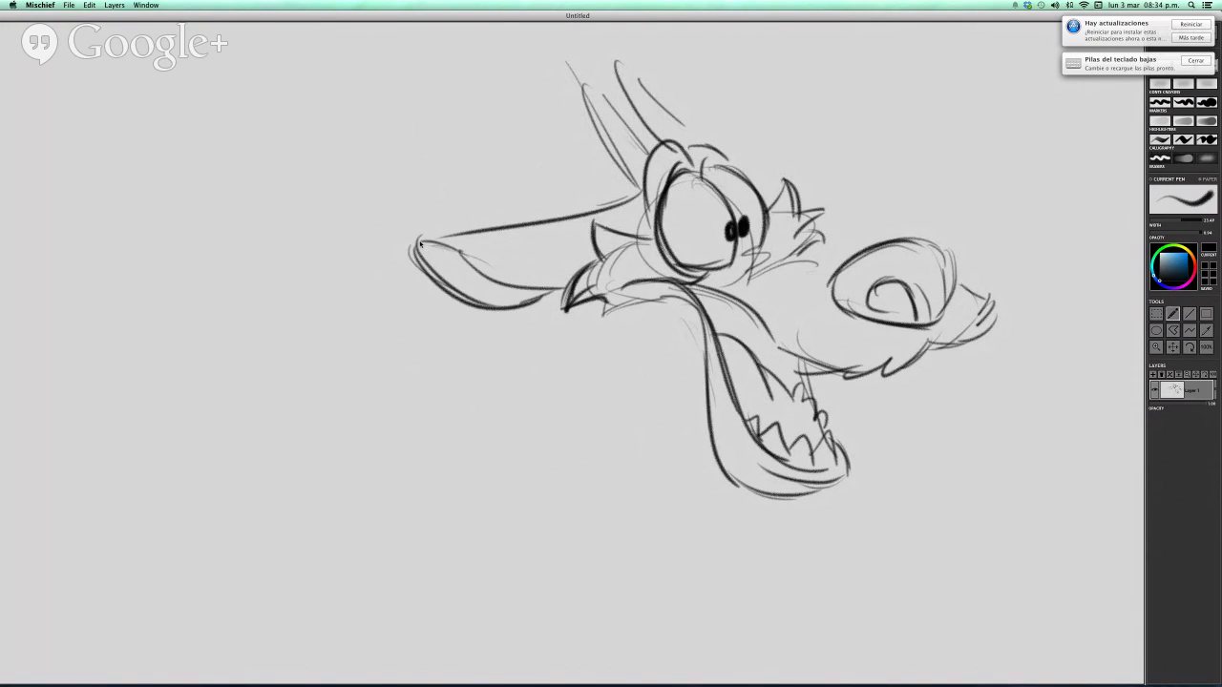
Darken the ear tip with short hatching strokes and reinforce its outline
left_click_drag(418, 241, 474, 228)
mouse_move(437, 236)
left_mouse_down()
mouse_move(480, 242)
mouse_move(473, 251)
left_mouse_up()
left_click_drag(459, 249, 478, 262)
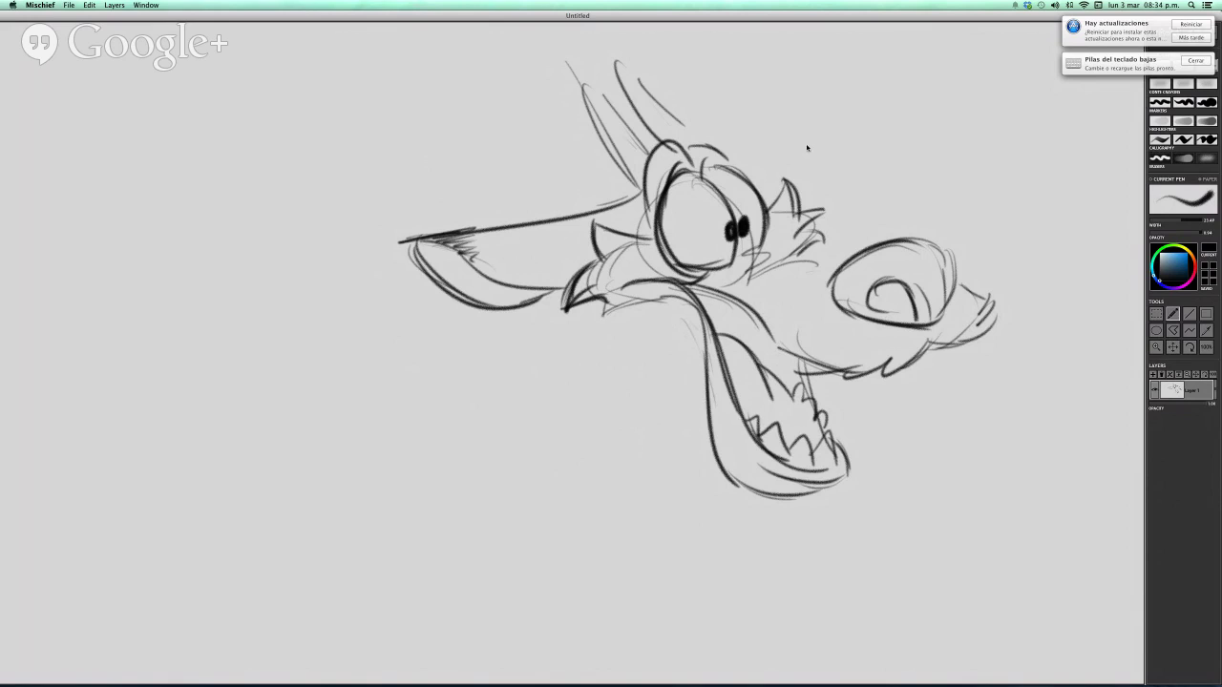
mouse_move(681, 326)
left_mouse_down()
mouse_move(633, 248)
mouse_move(704, 288)
left_mouse_up()
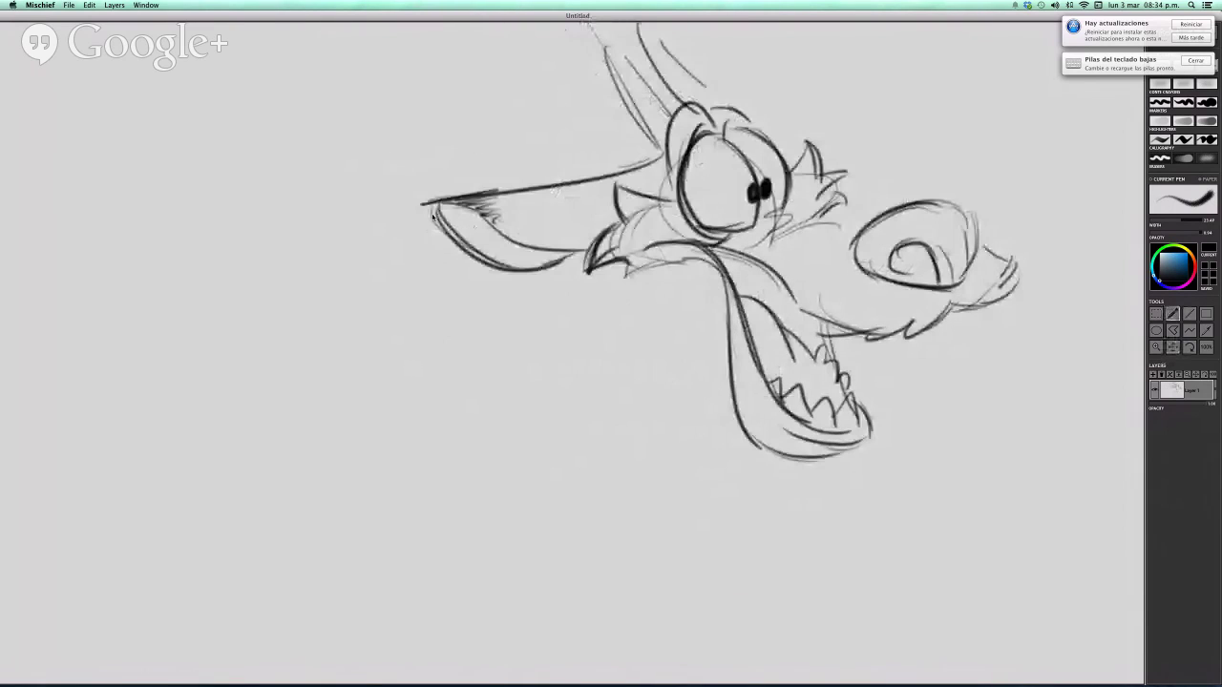
left_click_drag(432, 206, 456, 231)
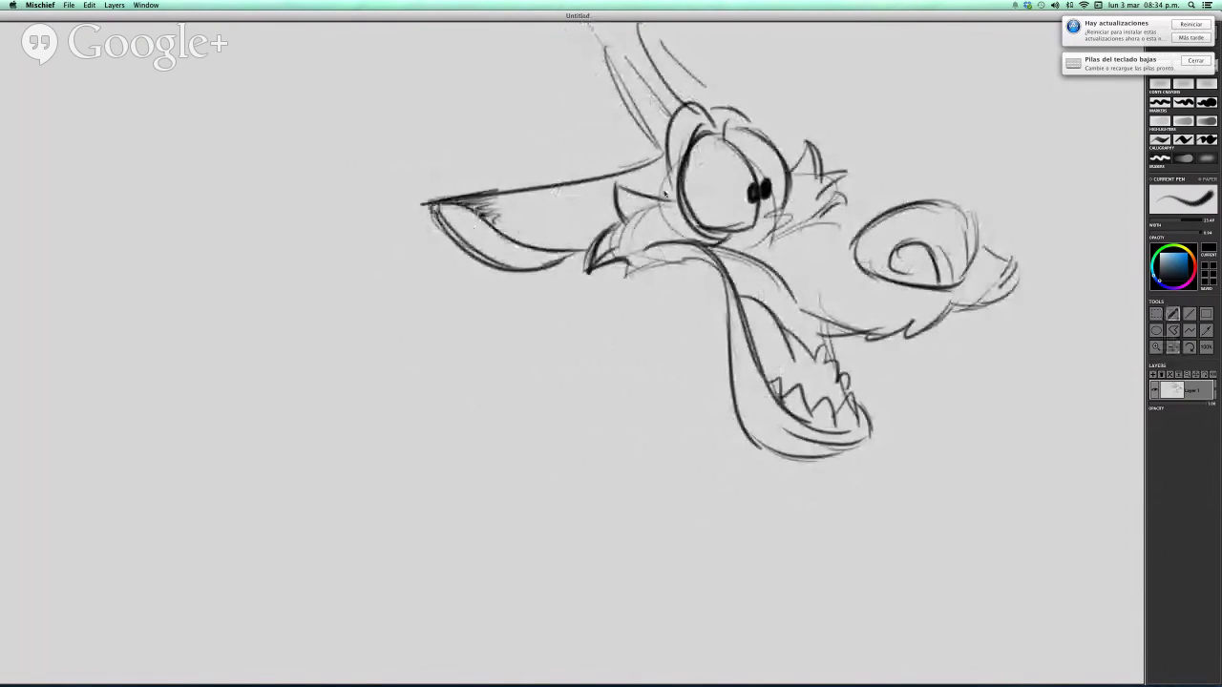
Reinforce the cheek fur on both sides of the eyes and add the bridge line between the eyes and nose
left_click_drag(665, 159, 648, 194)
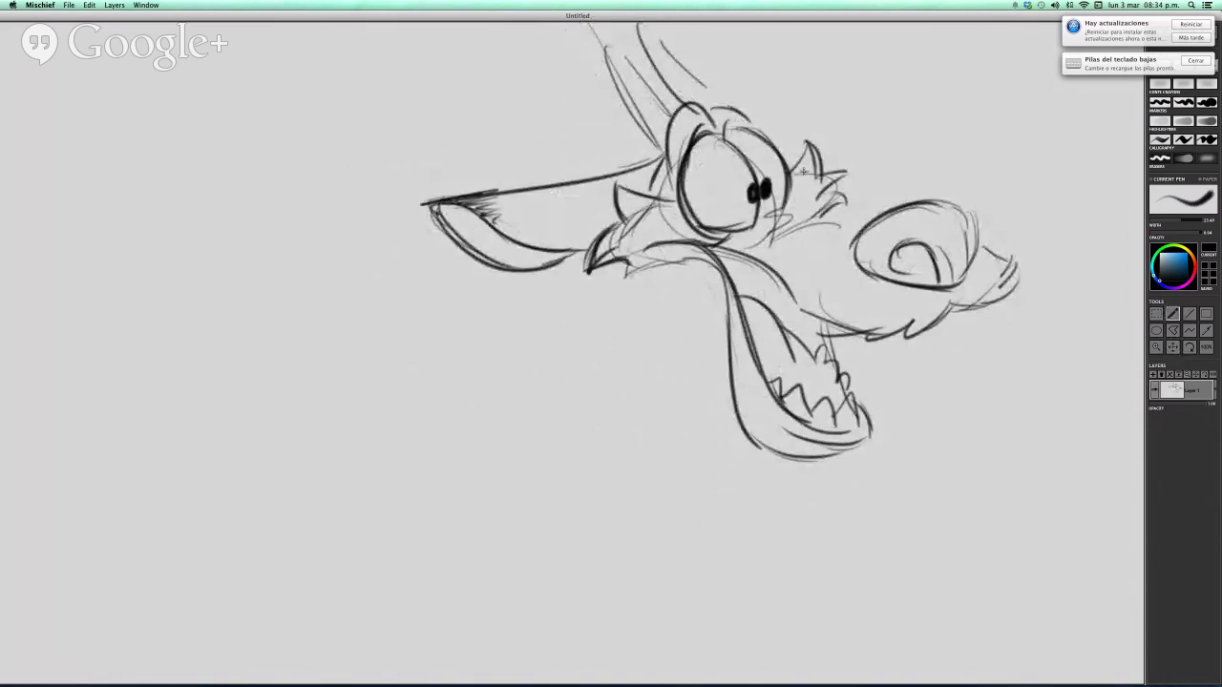
mouse_move(712, 274)
left_mouse_down()
mouse_move(708, 314)
mouse_move(681, 244)
left_mouse_up()
mouse_move(600, 223)
left_mouse_down()
mouse_move(592, 256)
mouse_move(665, 232)
left_mouse_up()
left_click_drag(683, 342, 616, 392)
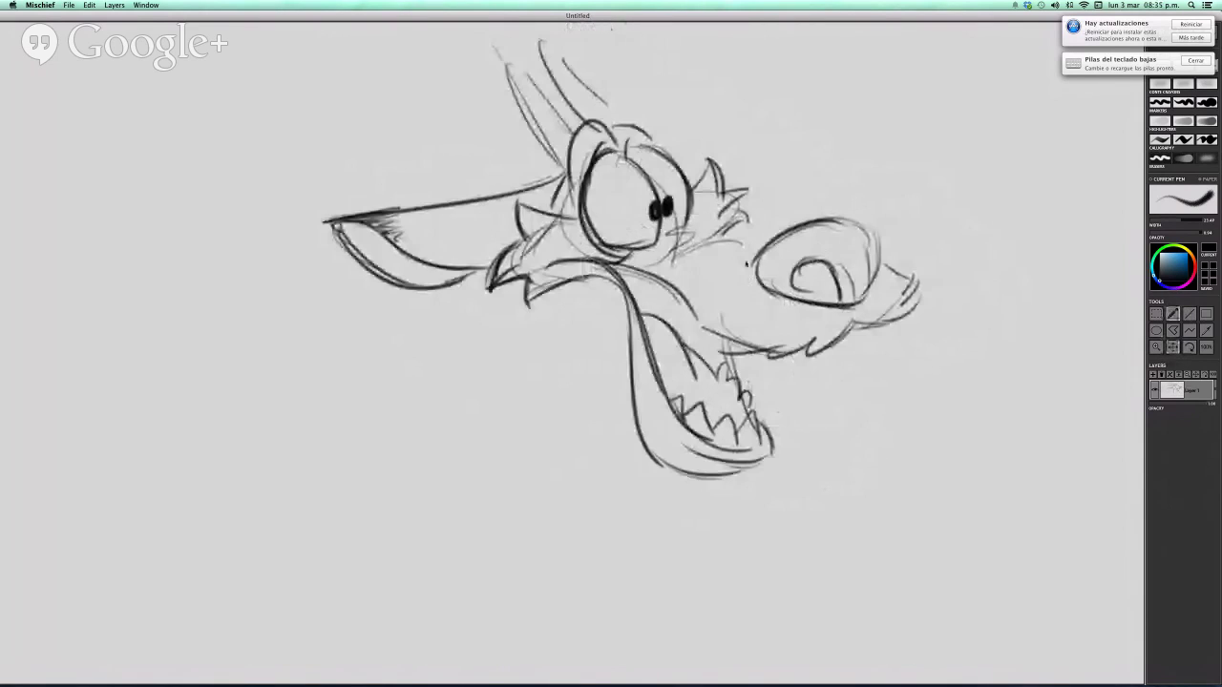
mouse_move(674, 259)
left_mouse_down()
mouse_move(735, 240)
mouse_move(746, 267)
mouse_move(730, 267)
left_mouse_up()
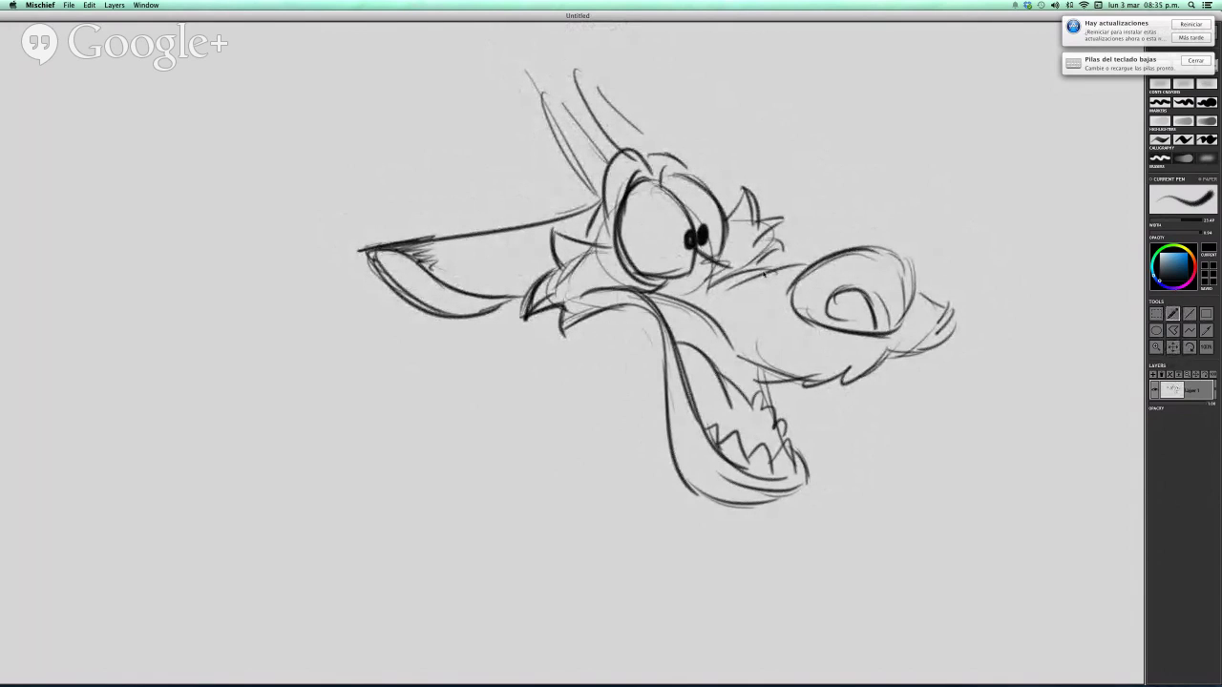
mouse_move(727, 222)
left_mouse_down()
mouse_move(740, 187)
mouse_move(782, 246)
left_mouse_up()
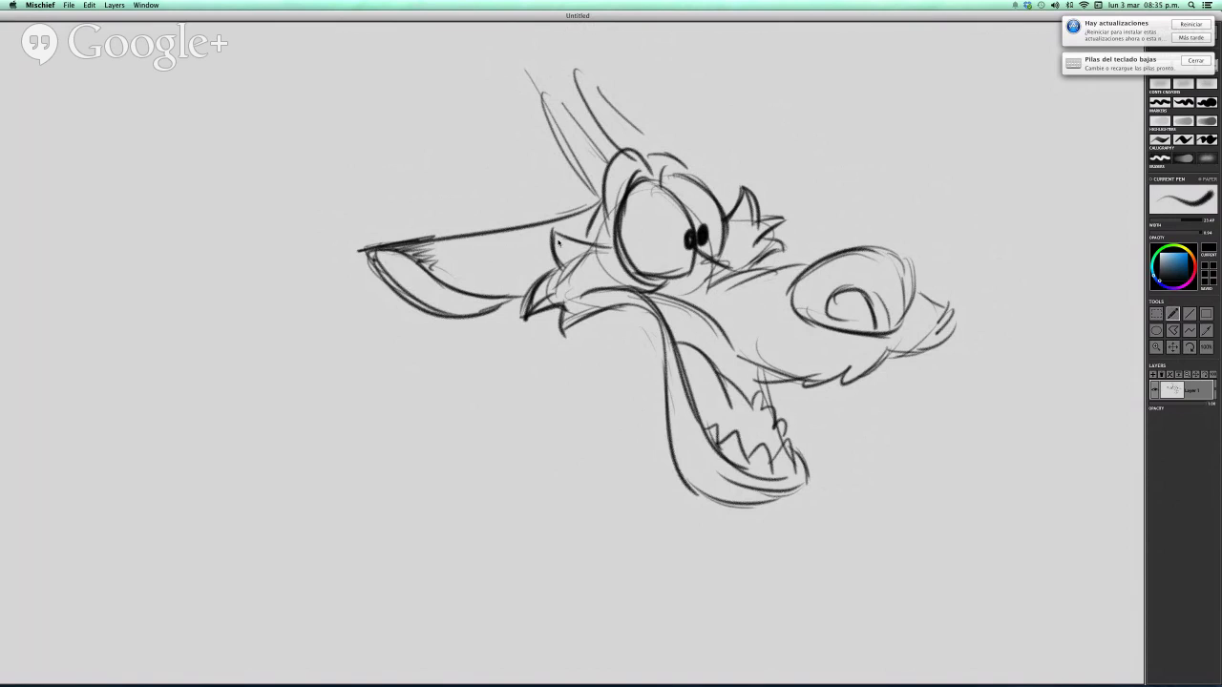
left_click_drag(565, 271, 549, 225)
left_click_drag(561, 255, 609, 233)
Strengthen the hair spikes on top of the head with darker, jagged outlines
scroll(615, 221, "up", 3)
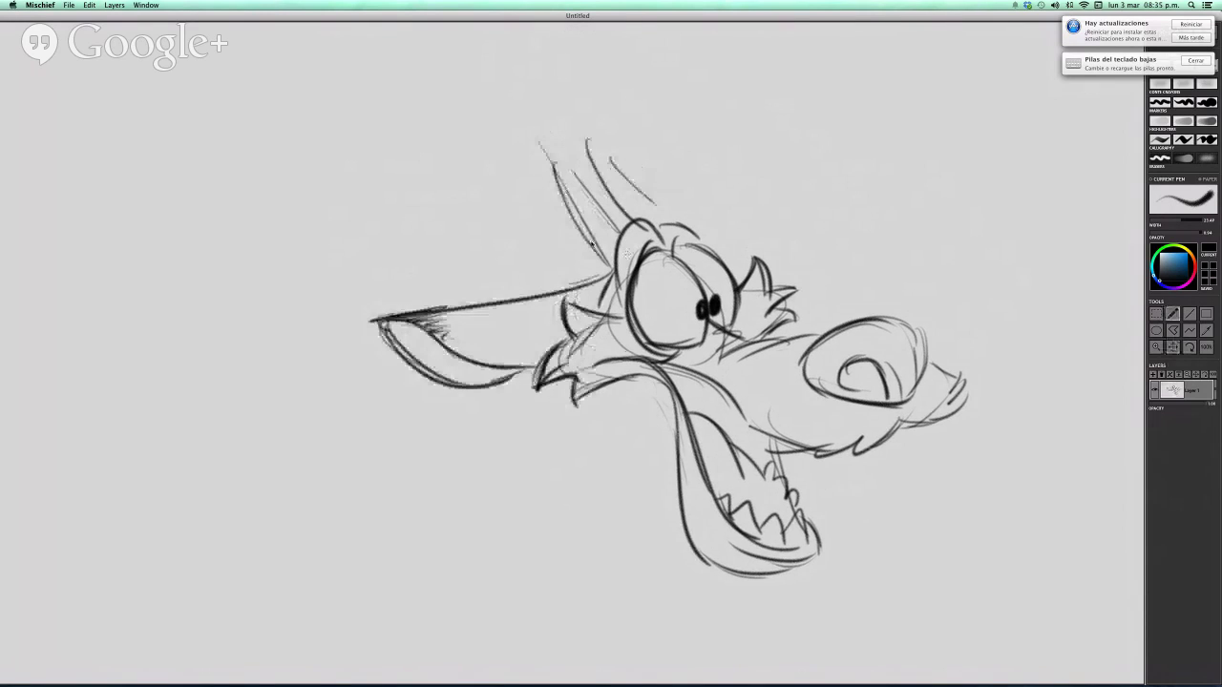
left_click_drag(565, 218, 599, 268)
left_click_drag(552, 159, 611, 218)
mouse_move(585, 135)
left_mouse_down()
mouse_move(630, 192)
mouse_move(660, 211)
left_mouse_up()
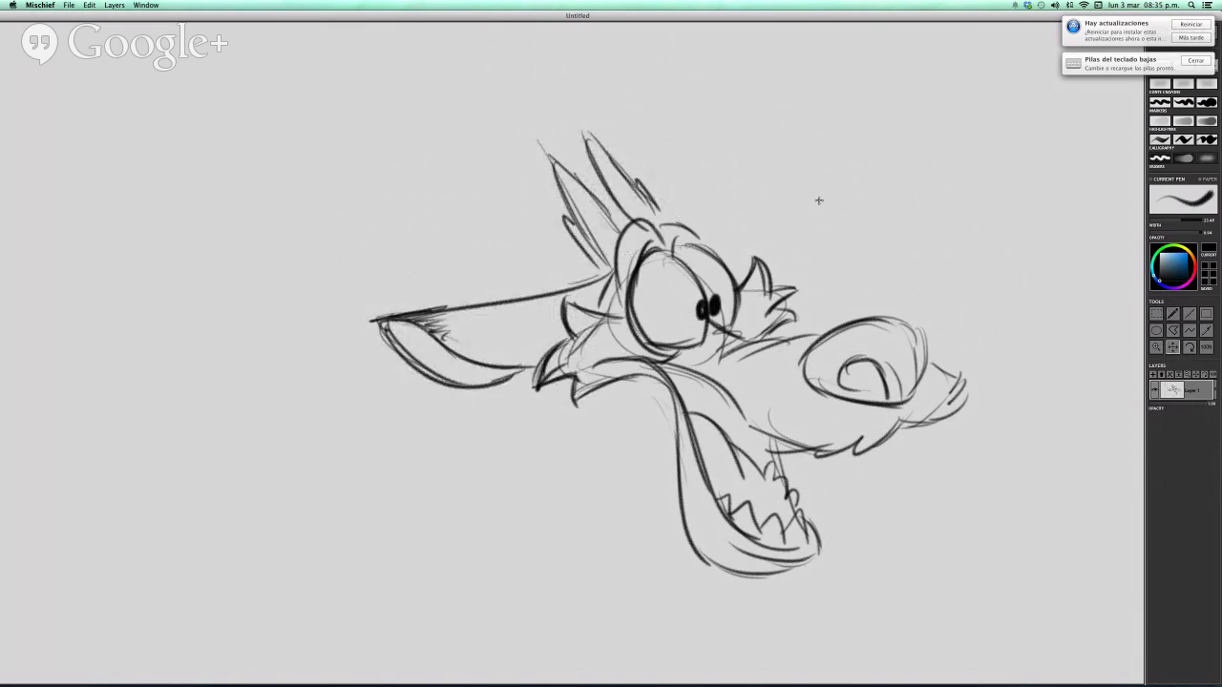
Sketch the long curved neck below the head with a back contour and a front contour
scroll(818, 201, "down", 10)
mouse_move(672, 159)
left_mouse_down()
mouse_move(463, 336)
mouse_move(389, 540)
left_mouse_up()
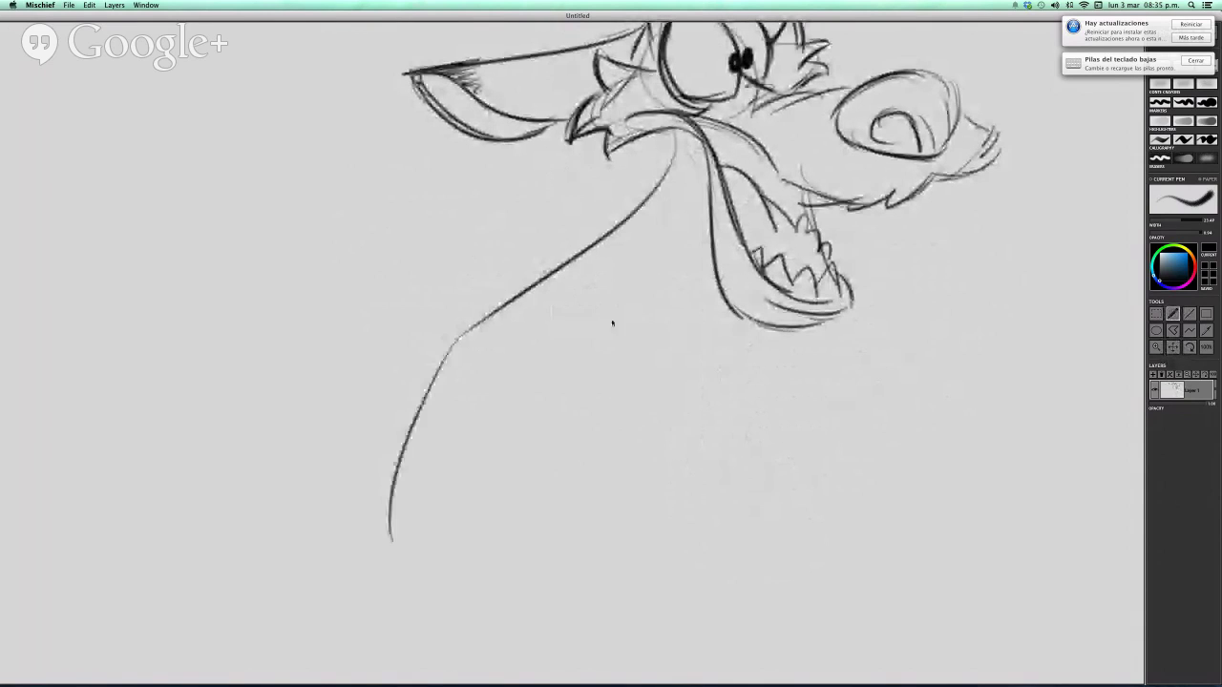
left_click_drag(700, 193, 649, 307)
mouse_move(630, 311)
left_mouse_down()
mouse_move(595, 379)
mouse_move(562, 592)
left_mouse_up()
key("space")
left_click_drag(671, 343, 668, 401)
mouse_move(668, 400)
left_mouse_down()
mouse_move(703, 345)
mouse_move(653, 371)
left_mouse_up()
scroll(703, 344, "down", 3)
scroll(668, 363, "up", 3)
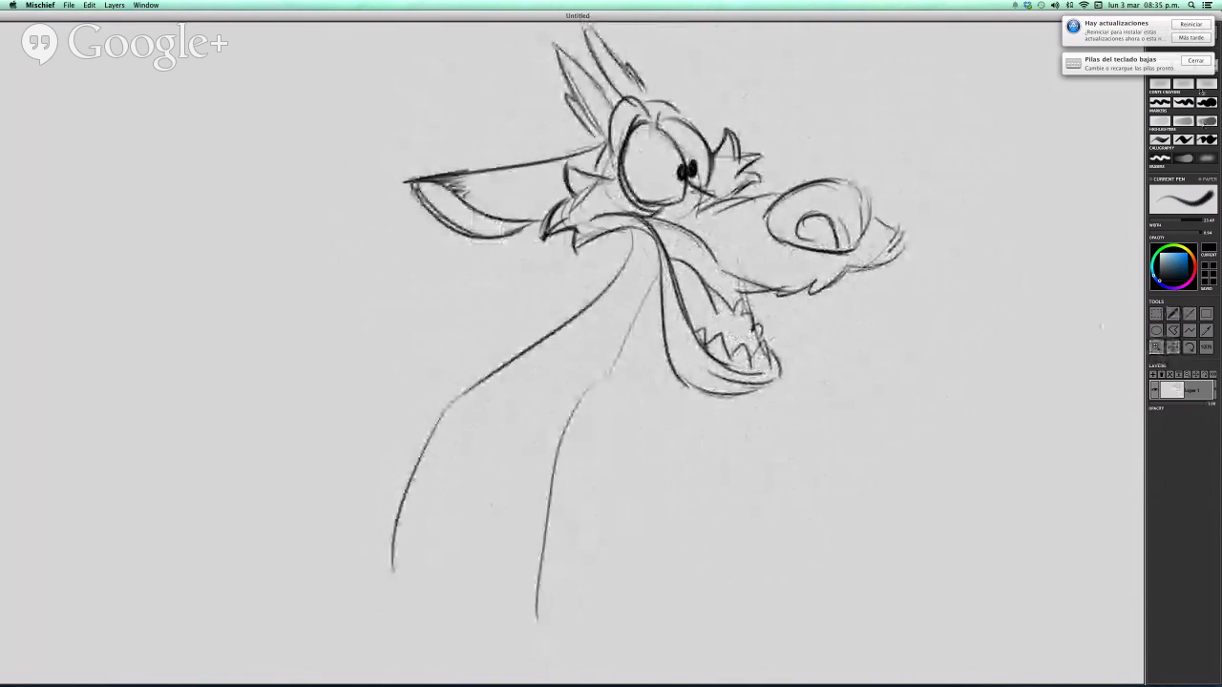
Dismiss the low keyboard battery notification and draw a throat band with curved segment lines down the neck
left_click(1210, 61)
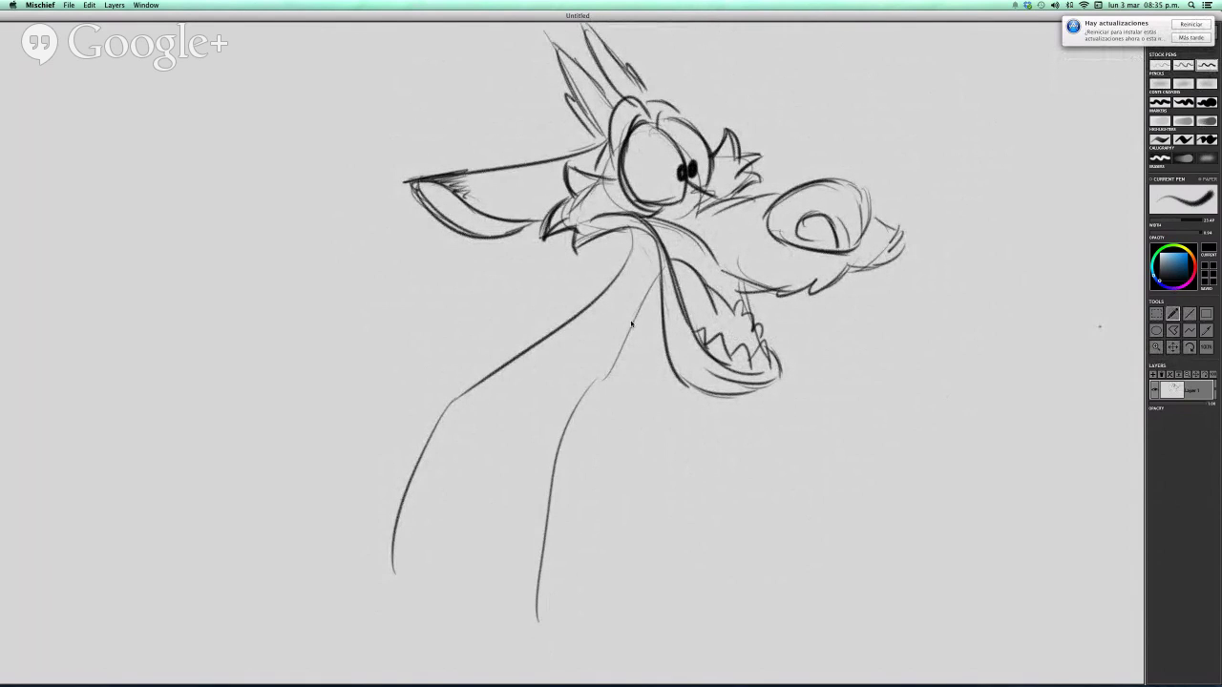
mouse_move(631, 320)
left_mouse_down()
mouse_move(565, 422)
mouse_move(518, 531)
mouse_move(494, 622)
left_mouse_up()
left_click_drag(526, 391, 582, 413)
mouse_move(473, 439)
left_mouse_down()
mouse_move(551, 482)
mouse_move(515, 546)
left_mouse_up()
left_click_drag(611, 313, 563, 363)
left_click_drag(506, 418, 427, 628)
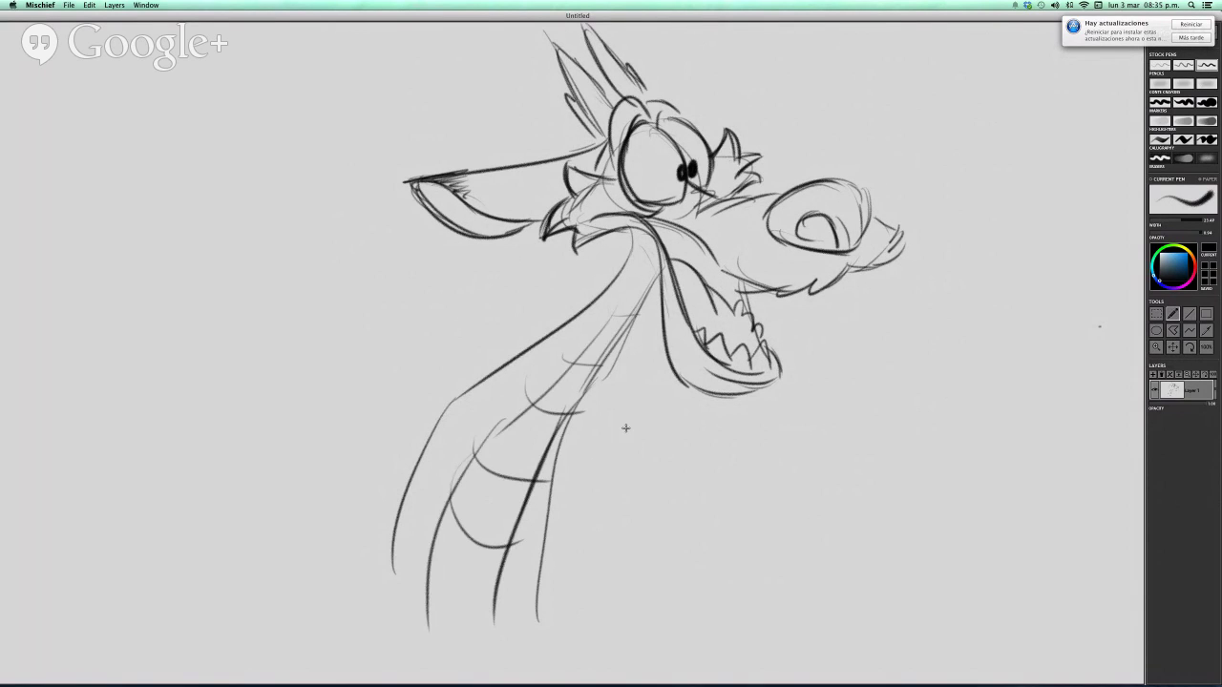
Hatch the dark interior of the mouth under the upper lip and reinforce the lower teeth
left_click_drag(626, 428, 600, 463)
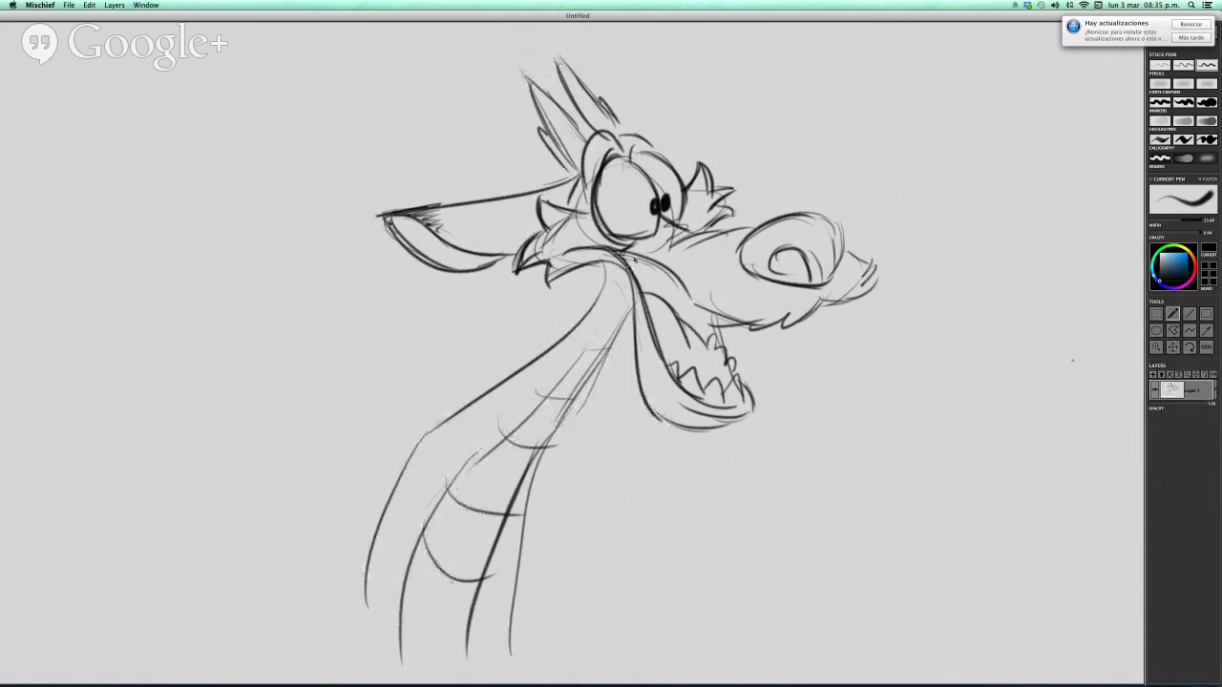
mouse_move(618, 252)
left_mouse_down()
mouse_move(642, 298)
mouse_move(709, 331)
left_mouse_up()
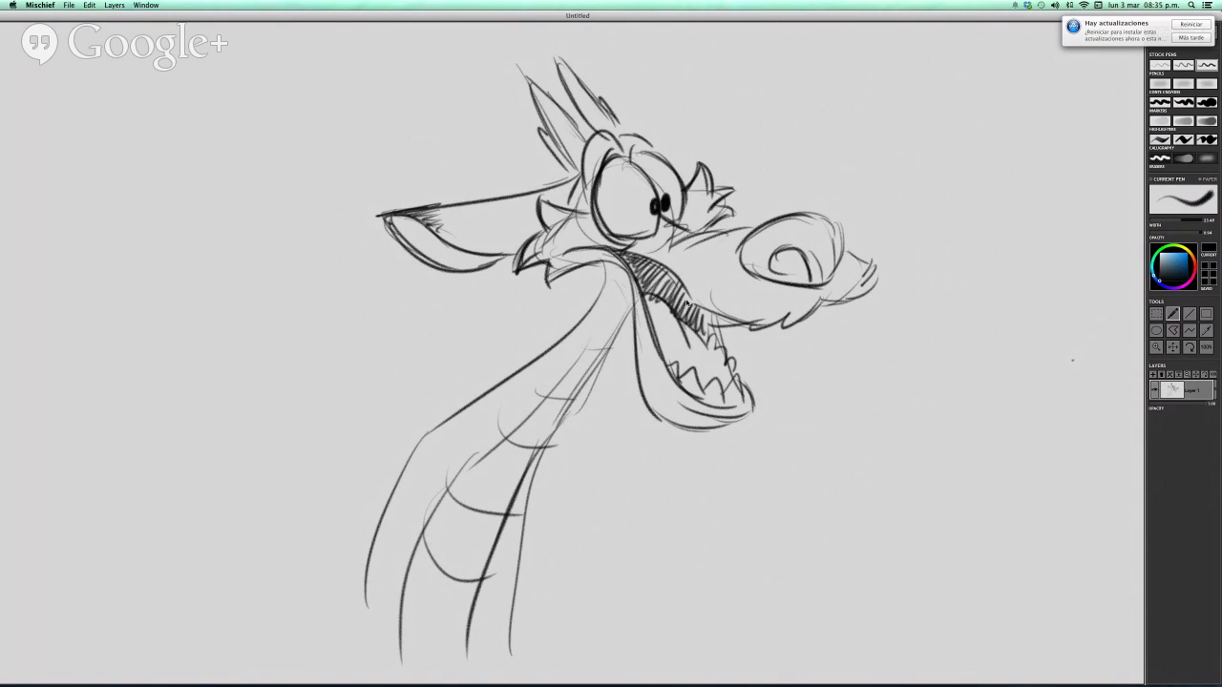
mouse_move(701, 339)
left_mouse_down()
mouse_move(723, 388)
mouse_move(716, 346)
left_mouse_up()
left_click_drag(663, 349, 703, 392)
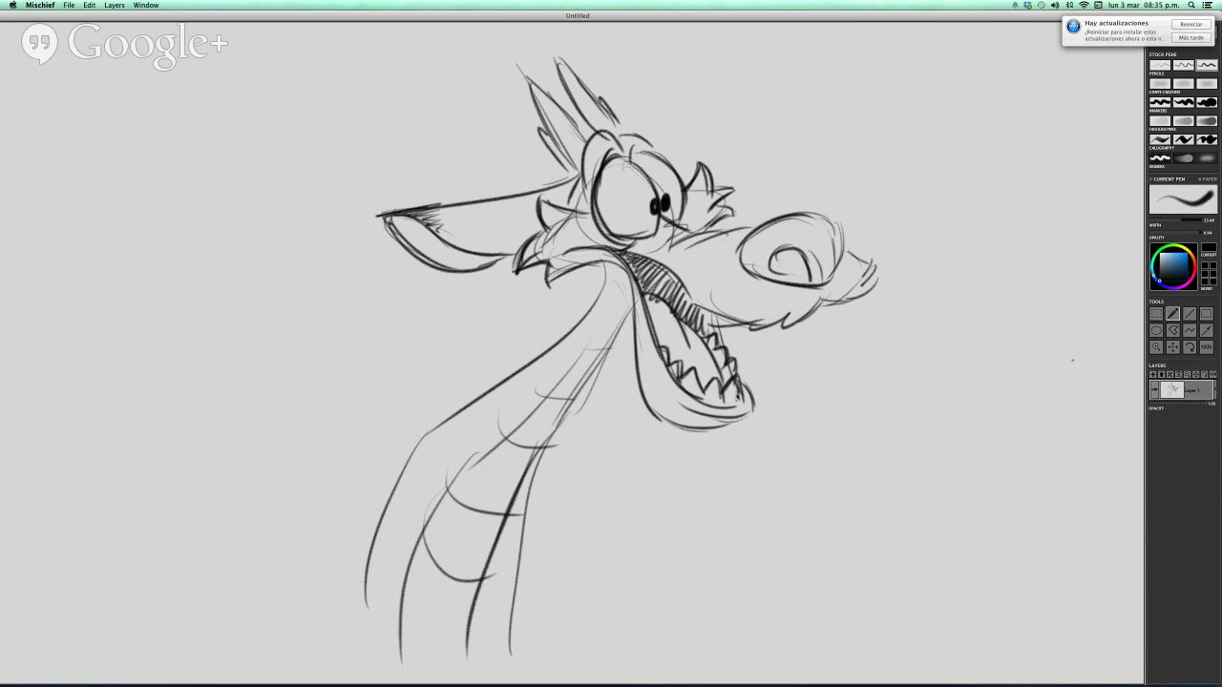
Draw two long curved whiskers, one sweeping out from the nose and one sweeping back from the mouth across the neck
left_click_drag(754, 410, 744, 381)
left_click_drag(355, 368, 722, 305)
left_click_drag(840, 238, 1080, 186)
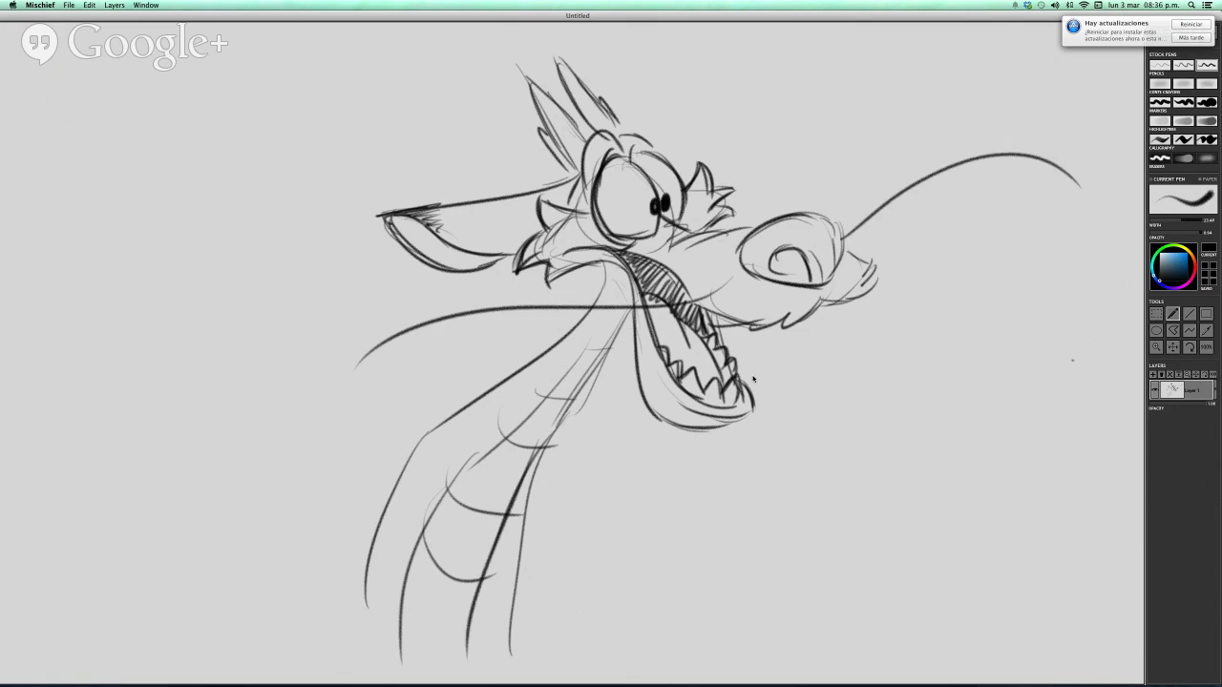
Extend the creature's back with a long slanting contour from the bend below the neck
mouse_move(533, 427)
left_mouse_down()
mouse_move(576, 341)
mouse_move(592, 231)
left_mouse_up()
left_click_drag(471, 246, 372, 473)
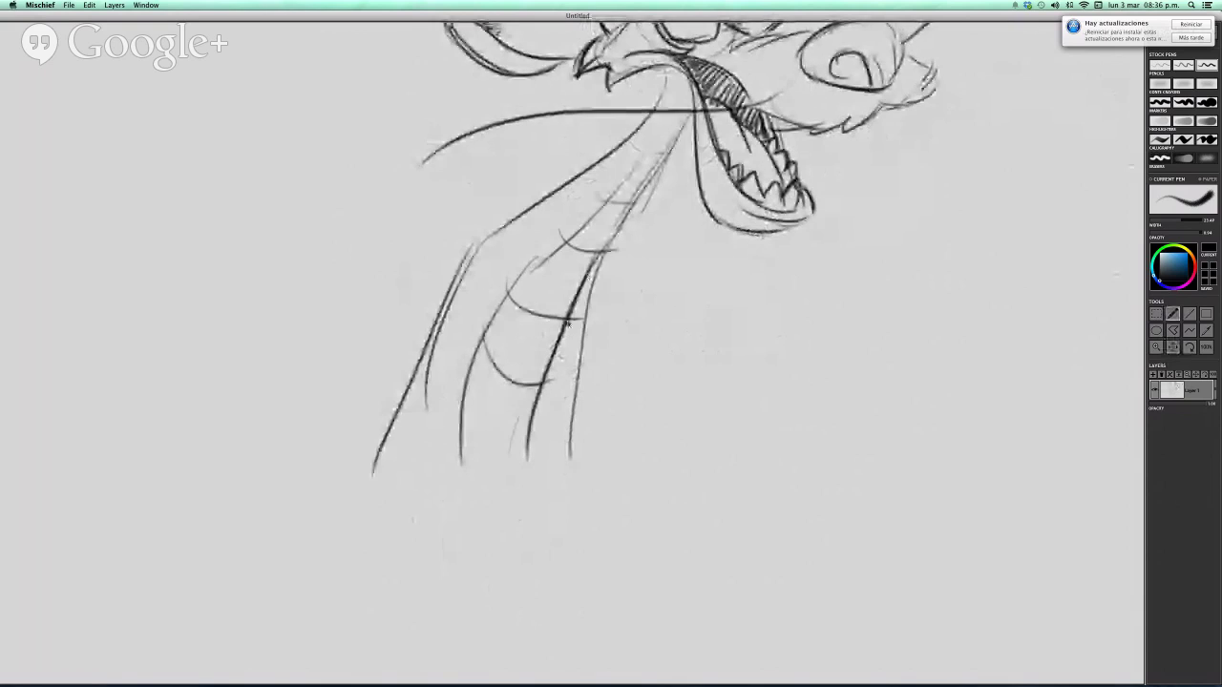
mouse_move(556, 490)
left_mouse_down()
mouse_move(535, 620)
mouse_move(509, 605)
left_mouse_up()
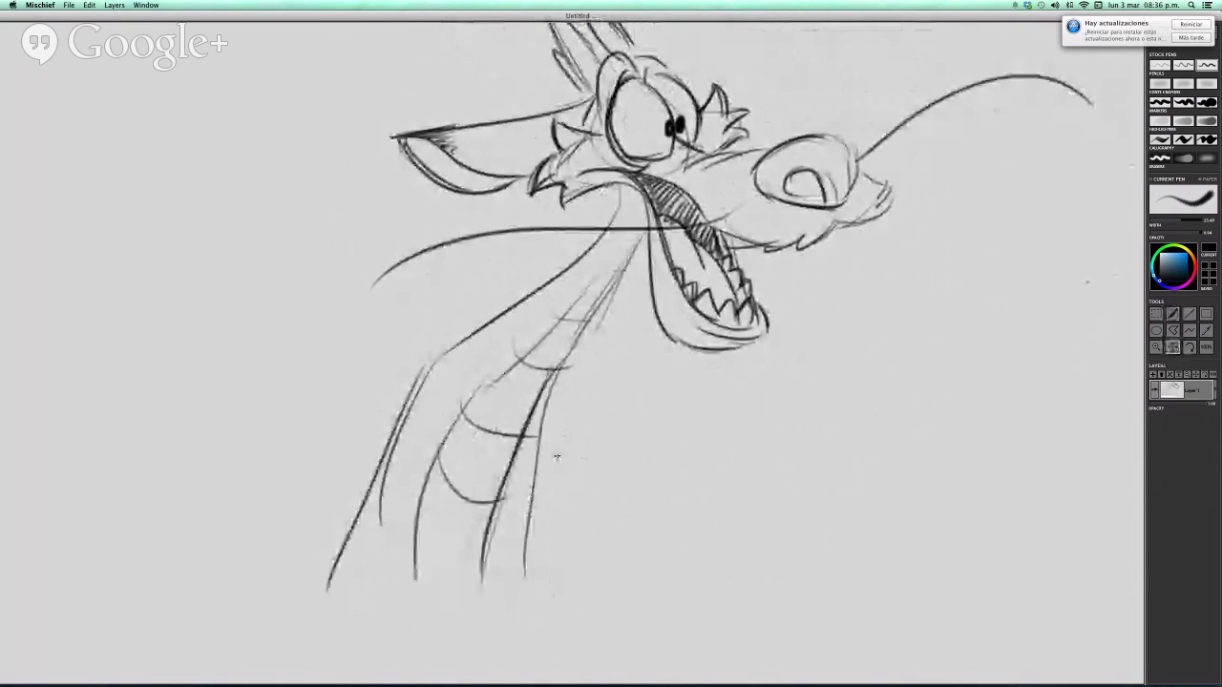
left_click_drag(483, 443, 479, 280)
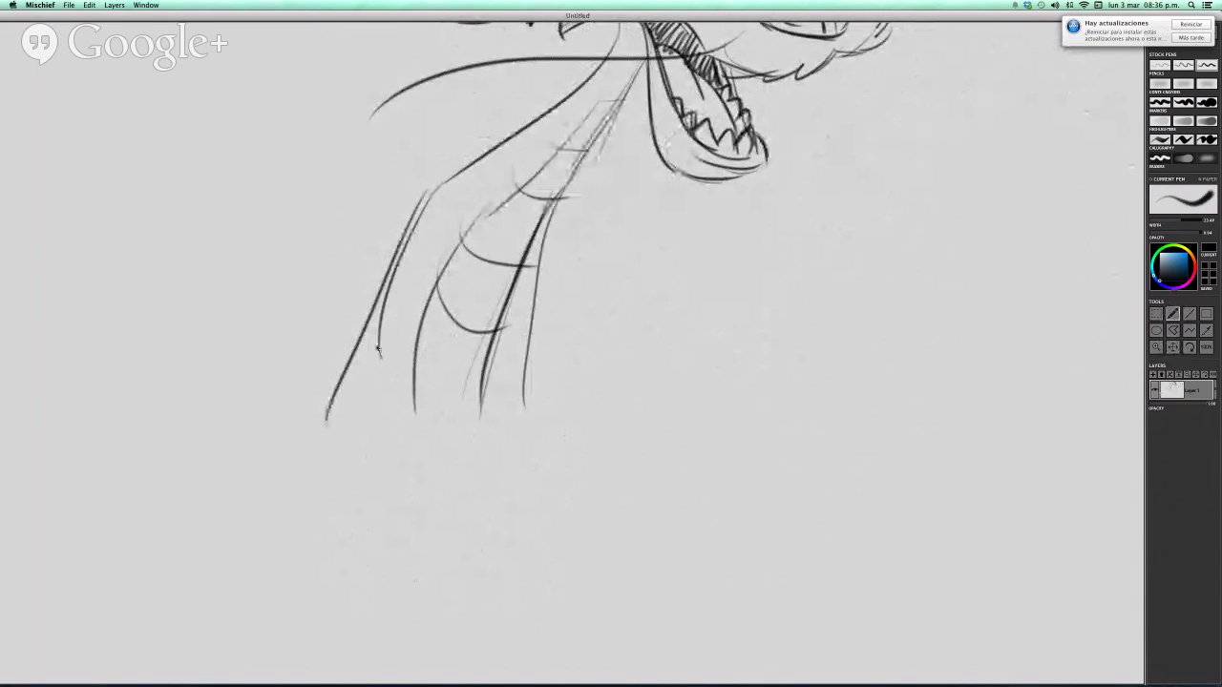
Sketch the upper arm hanging from the shoulder with outer contours and several inner lines
left_click_drag(381, 291, 370, 494)
mouse_move(434, 267)
left_mouse_down()
mouse_move(459, 429)
mouse_move(439, 441)
left_mouse_up()
left_click_drag(381, 334, 388, 506)
mouse_move(432, 263)
left_mouse_down()
mouse_move(459, 320)
mouse_move(462, 408)
left_mouse_up()
left_click_drag(431, 268, 477, 445)
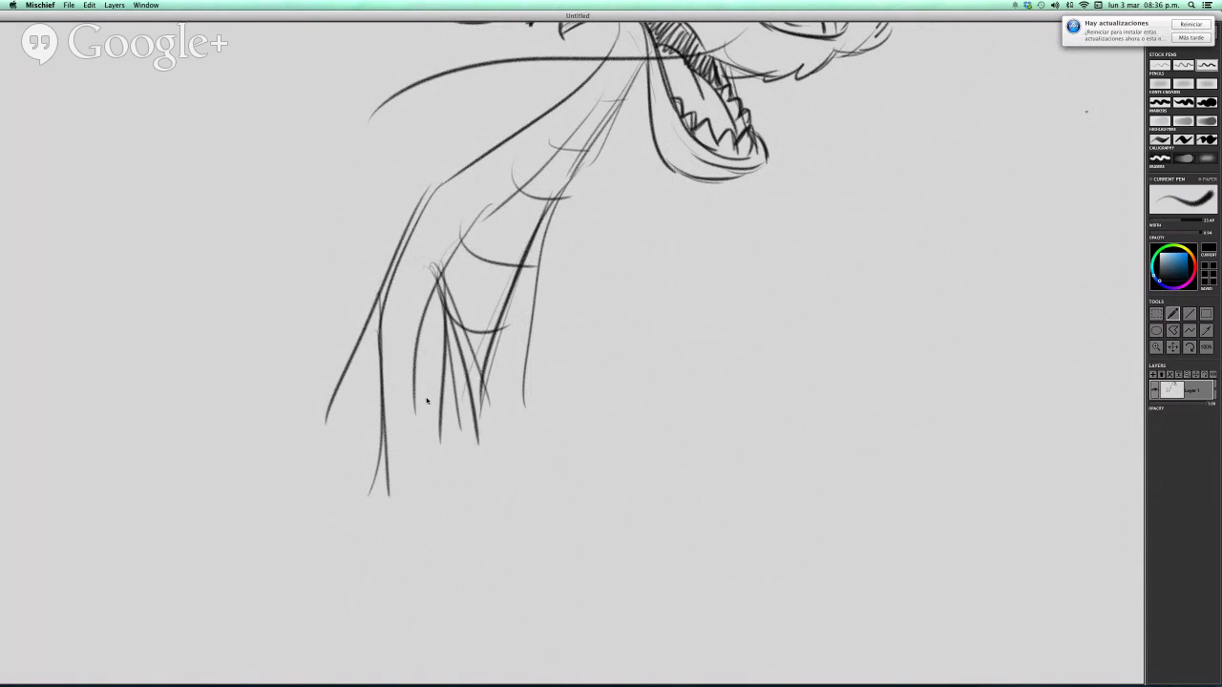
left_click_drag(377, 311, 401, 487)
Rough in the bent elbow, the forearm and a raised hand with a dark claw in front of the chest
left_click_drag(400, 482, 494, 477)
left_click_drag(477, 418, 576, 387)
left_click_drag(576, 280, 587, 372)
left_click_drag(567, 252, 577, 285)
mouse_move(584, 223)
left_mouse_down()
mouse_move(649, 235)
mouse_move(631, 350)
left_mouse_up()
left_click_drag(578, 348, 645, 371)
mouse_move(582, 357)
left_mouse_down()
mouse_move(617, 356)
mouse_move(631, 448)
left_mouse_up()
left_click_drag(630, 410, 649, 400)
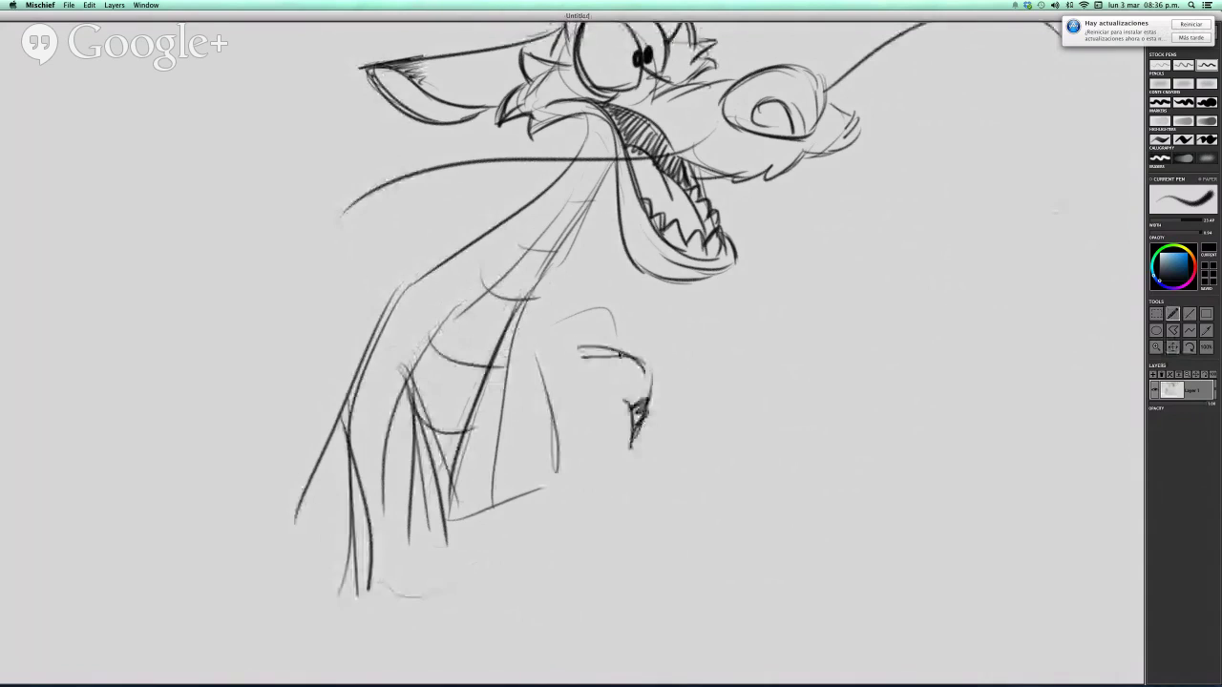
Outline the raised hand and forearm with firmer strokes and add claws and a rounded lower finger
mouse_move(590, 315)
left_mouse_down()
mouse_move(620, 341)
mouse_move(524, 346)
left_mouse_up()
mouse_move(523, 357)
left_mouse_down()
mouse_move(542, 493)
mouse_move(413, 561)
mouse_move(434, 585)
mouse_move(531, 530)
left_mouse_up()
left_click_drag(448, 579, 584, 474)
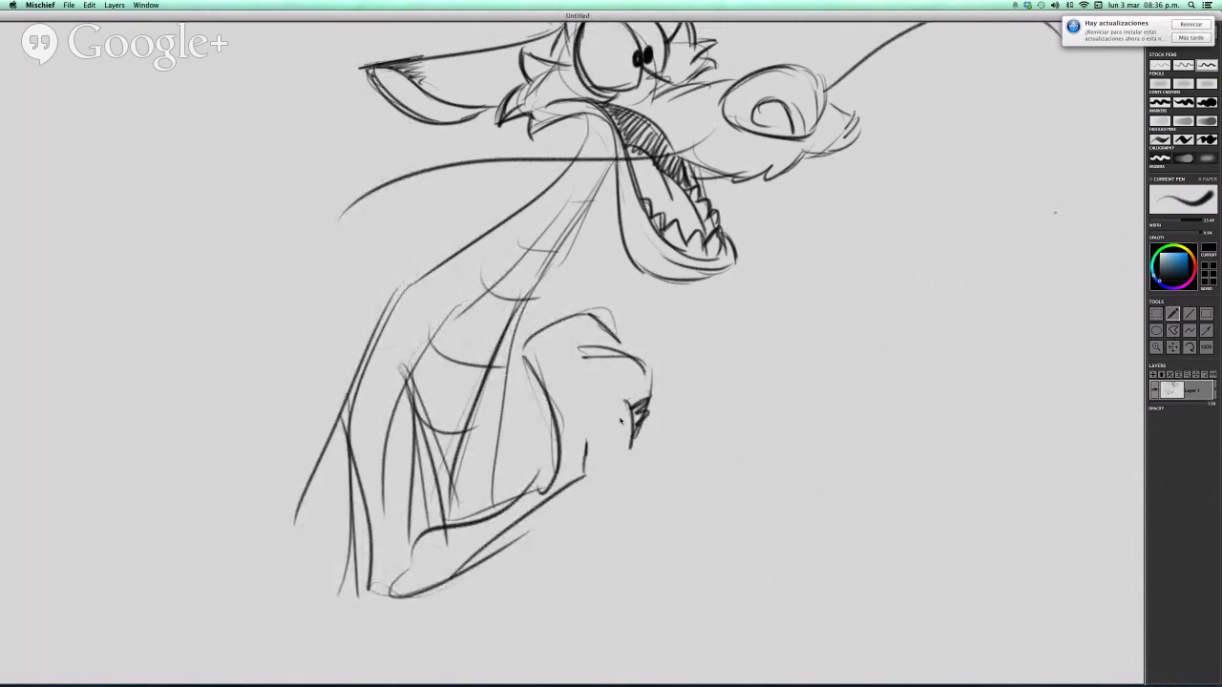
left_click_drag(614, 432, 596, 478)
mouse_move(575, 359)
left_mouse_down()
mouse_move(537, 406)
mouse_move(598, 366)
left_mouse_up()
left_click_drag(540, 389, 571, 394)
left_click_drag(603, 365, 625, 392)
mouse_move(622, 449)
left_mouse_down()
mouse_move(620, 537)
mouse_move(631, 549)
left_mouse_up()
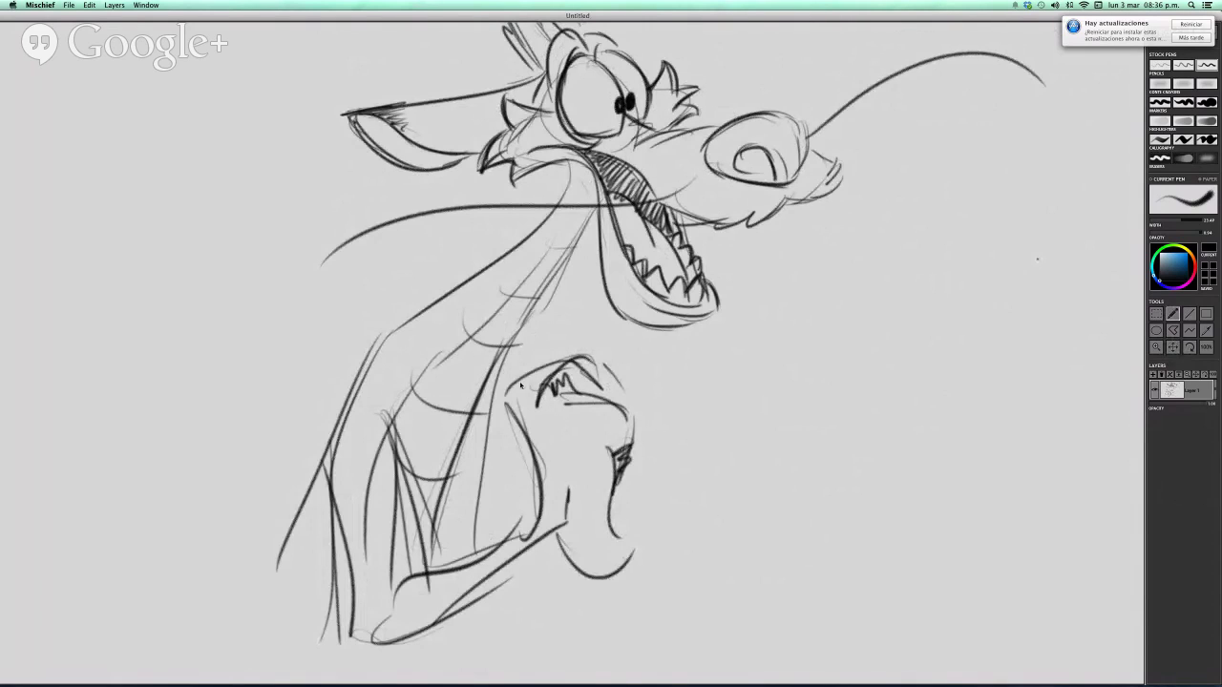
Draw a long S-shaped tail rising behind the creature, ending in a tuft of hanging hair loops
left_click_drag(503, 356, 514, 408)
left_click_drag(553, 313, 561, 372)
mouse_move(609, 260)
left_mouse_down()
mouse_move(500, 426)
mouse_move(690, 332)
left_mouse_up()
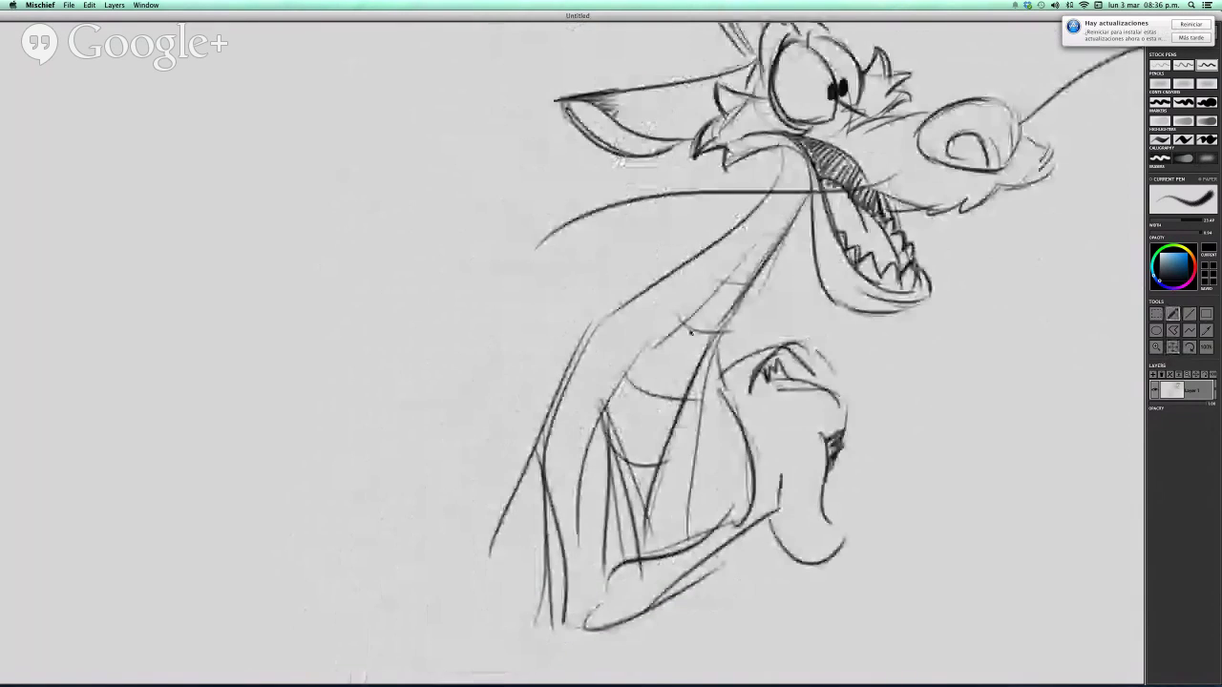
left_click_drag(642, 376, 550, 344)
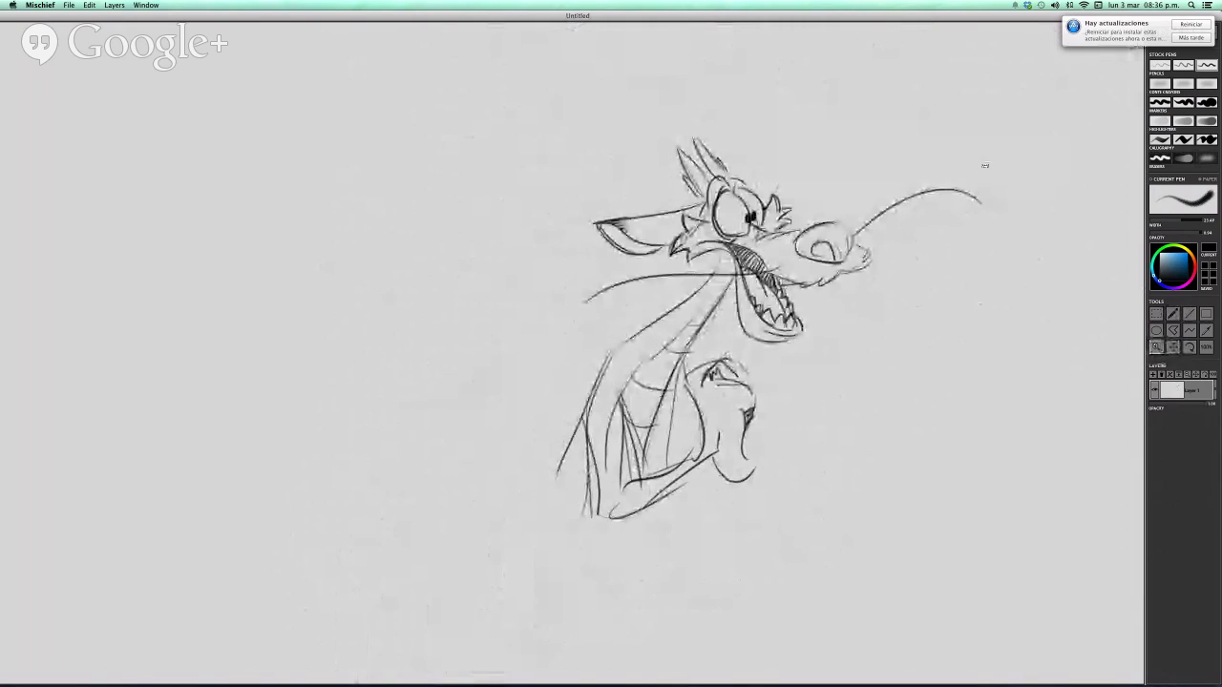
left_click_drag(190, 275, 194, 296)
mouse_move(229, 191)
left_mouse_down()
mouse_move(388, 587)
mouse_move(575, 625)
mouse_move(161, 258)
mouse_move(156, 293)
left_mouse_up()
mouse_move(179, 248)
left_mouse_down()
mouse_move(212, 215)
mouse_move(216, 340)
left_mouse_up()
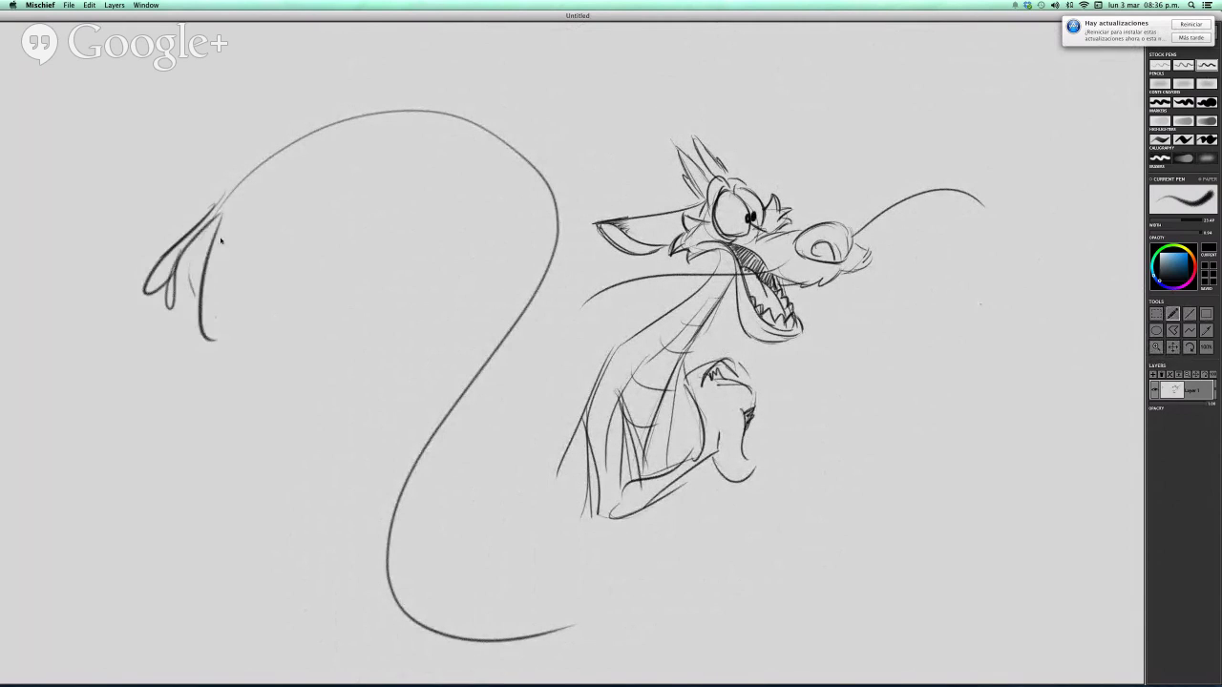
left_click_drag(218, 204, 208, 319)
Continue the back contour down to the rump and curve it into the thick lower bend of the tail
left_click_drag(648, 299, 639, 260)
left_click_drag(550, 437, 533, 518)
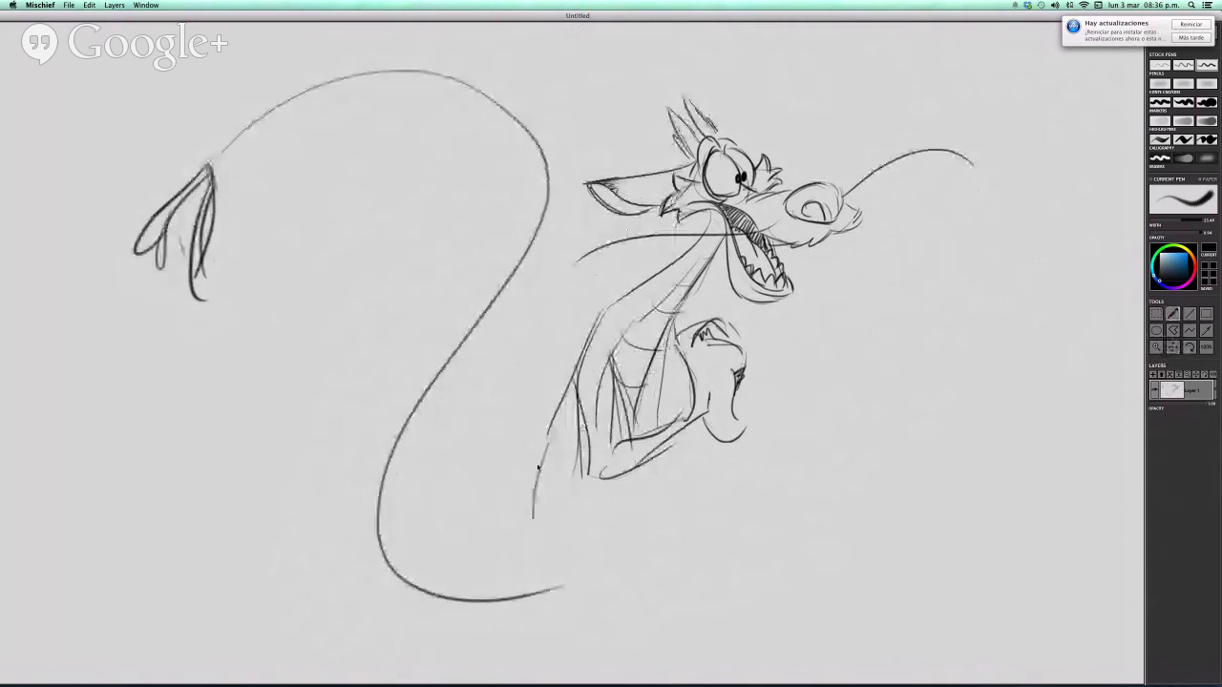
left_click_drag(536, 461, 483, 578)
left_click_drag(387, 496, 398, 563)
mouse_move(388, 506)
left_mouse_down()
mouse_move(526, 564)
mouse_move(482, 565)
left_mouse_up()
left_click_drag(382, 487, 441, 586)
left_click_drag(374, 541, 496, 624)
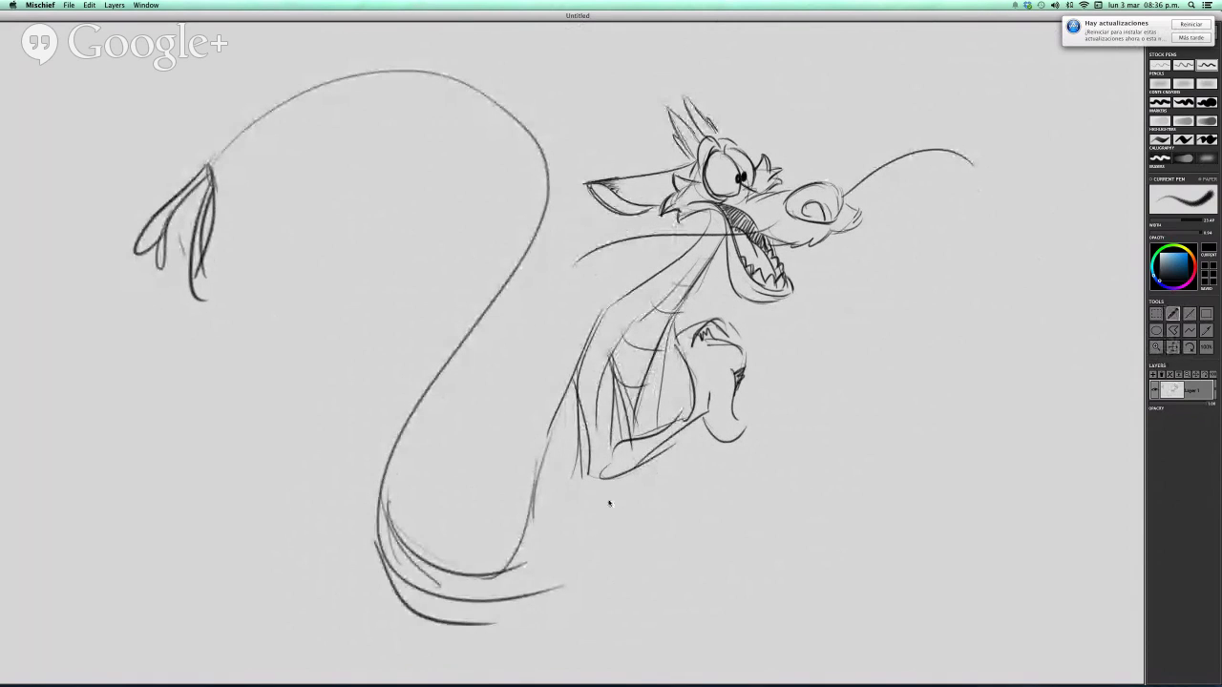
Sketch the belly contour below the elbow, strengthen the rump line and start the thigh
mouse_move(613, 482)
left_mouse_down()
mouse_move(606, 551)
mouse_move(625, 538)
left_mouse_up()
left_click_drag(618, 486, 626, 543)
left_click_drag(550, 421, 534, 530)
left_click_drag(485, 564, 546, 523)
mouse_move(615, 483)
left_mouse_down()
mouse_move(629, 519)
mouse_move(622, 611)
mouse_move(695, 474)
mouse_move(662, 465)
left_mouse_up()
mouse_move(667, 418)
left_mouse_down()
mouse_move(680, 486)
mouse_move(660, 518)
left_mouse_up()
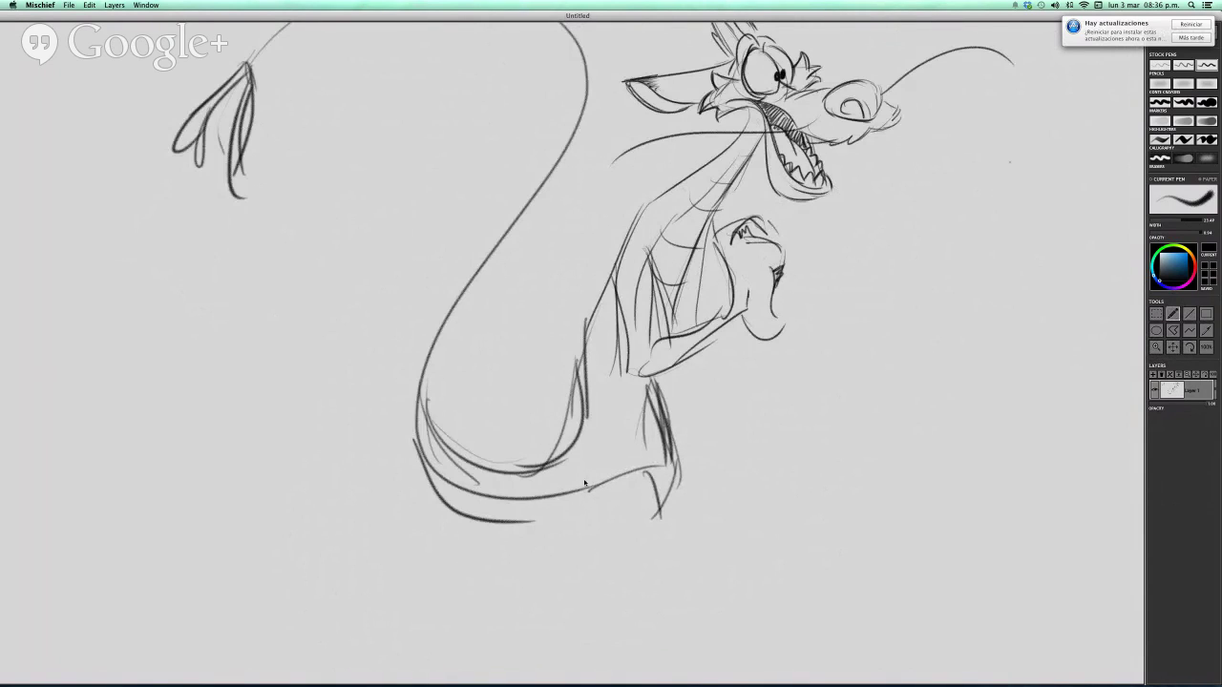
Draw the creature's rear leg with a clawed foot and begin the front leg's contour
mouse_move(589, 452)
left_mouse_down()
mouse_move(583, 521)
mouse_move(601, 497)
mouse_move(577, 536)
left_mouse_up()
mouse_move(579, 515)
left_mouse_down()
mouse_move(561, 563)
mouse_move(572, 568)
mouse_move(541, 586)
mouse_move(580, 599)
mouse_move(544, 611)
left_mouse_up()
mouse_move(584, 571)
left_mouse_down()
mouse_move(641, 584)
mouse_move(641, 605)
left_mouse_up()
mouse_move(628, 565)
left_mouse_down()
mouse_move(642, 578)
mouse_move(634, 590)
left_mouse_up()
left_click_drag(624, 580, 647, 592)
left_click_drag(664, 483, 645, 536)
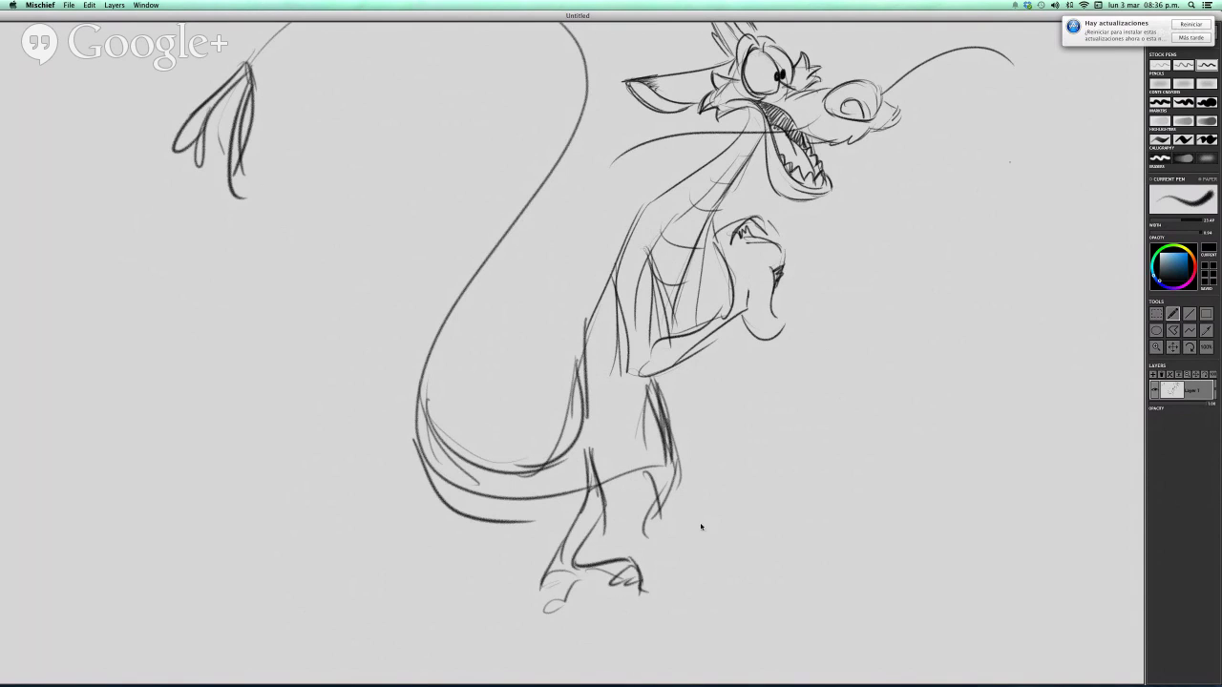
Darken the back outline from the neck to the rump and the front contour of the neck and chest
mouse_move(745, 459)
left_mouse_down()
mouse_move(728, 521)
mouse_move(709, 528)
left_mouse_up()
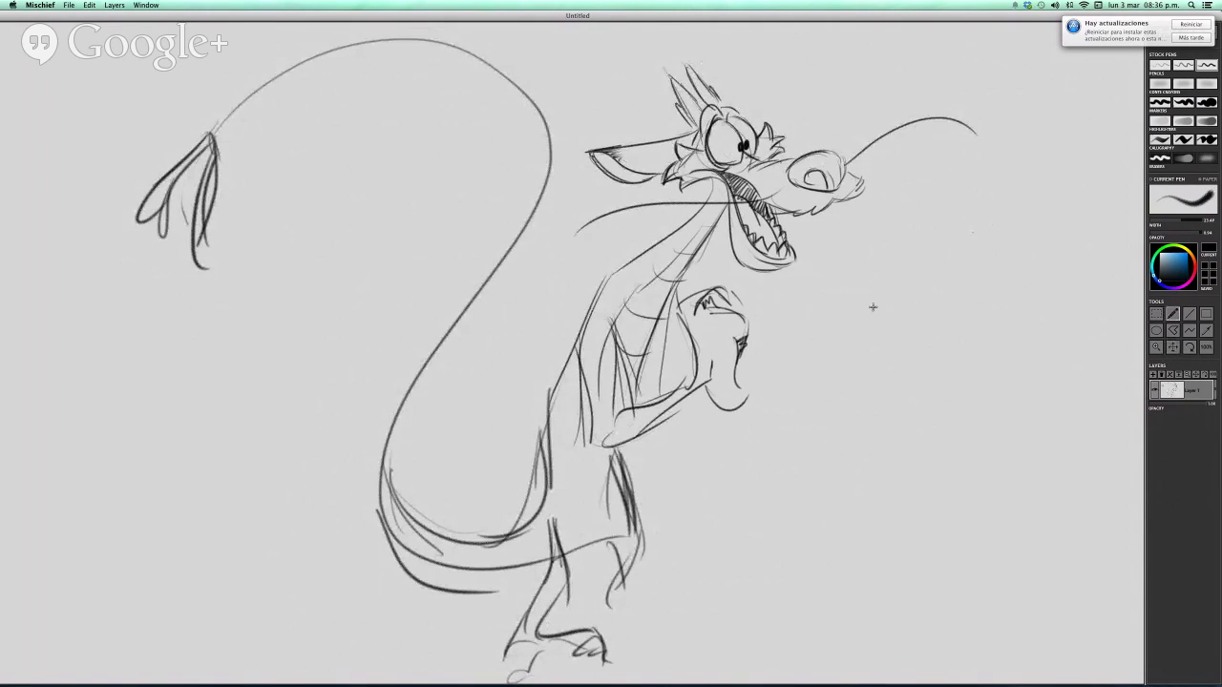
left_click_drag(872, 307, 798, 317)
mouse_move(639, 212)
left_mouse_down()
mouse_move(522, 311)
mouse_move(454, 454)
left_mouse_up()
left_click_drag(479, 414, 445, 540)
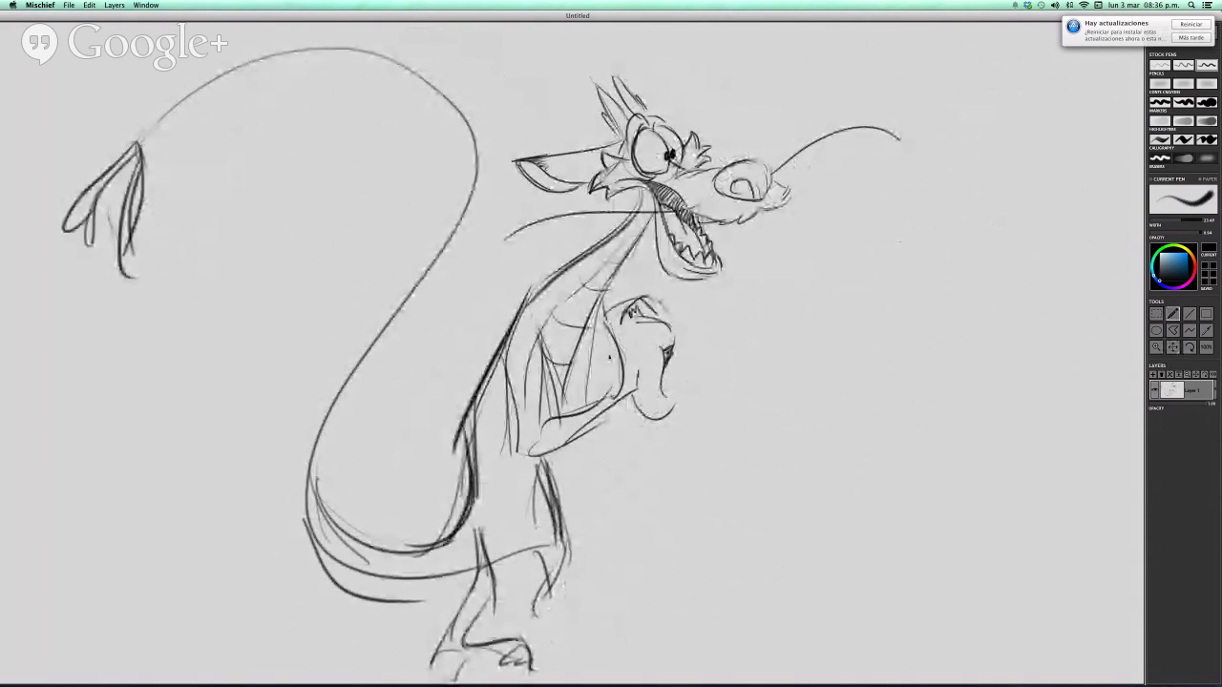
left_click_drag(630, 254, 598, 281)
left_click_drag(654, 208, 563, 371)
key("super+z")
left_click_drag(610, 292, 553, 410)
Sketch a loose round planet with inner curved lines in the empty area in front of the creature
key("space")
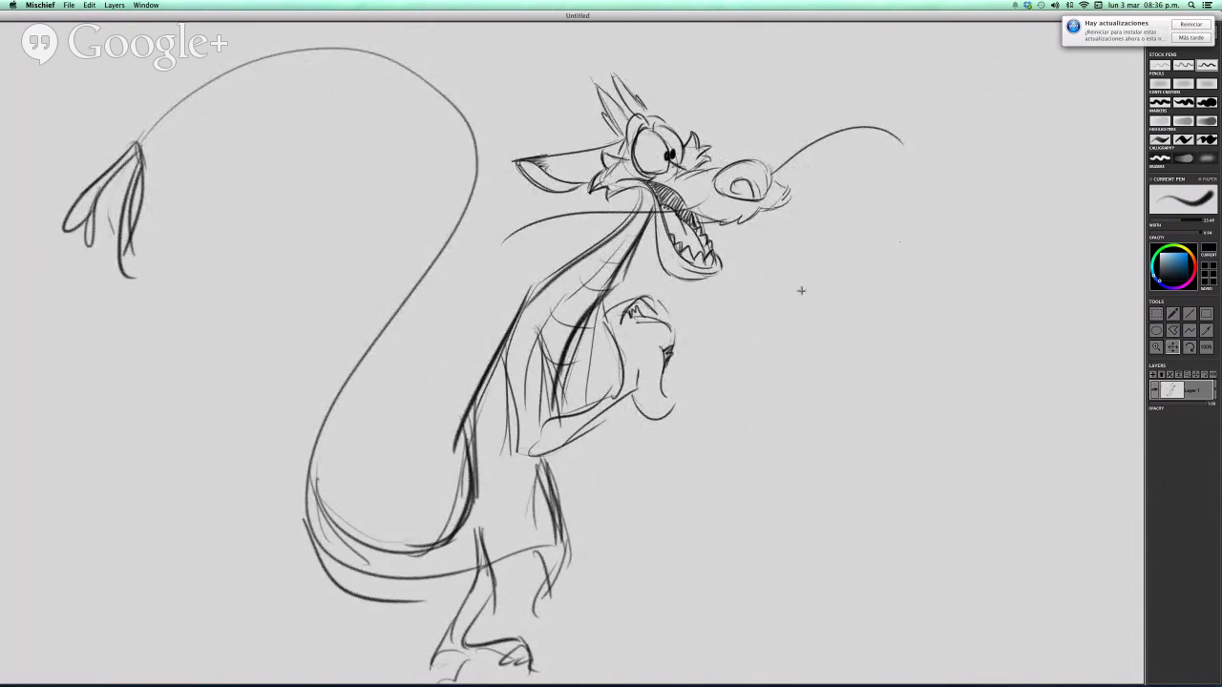
left_click_drag(810, 242, 699, 317)
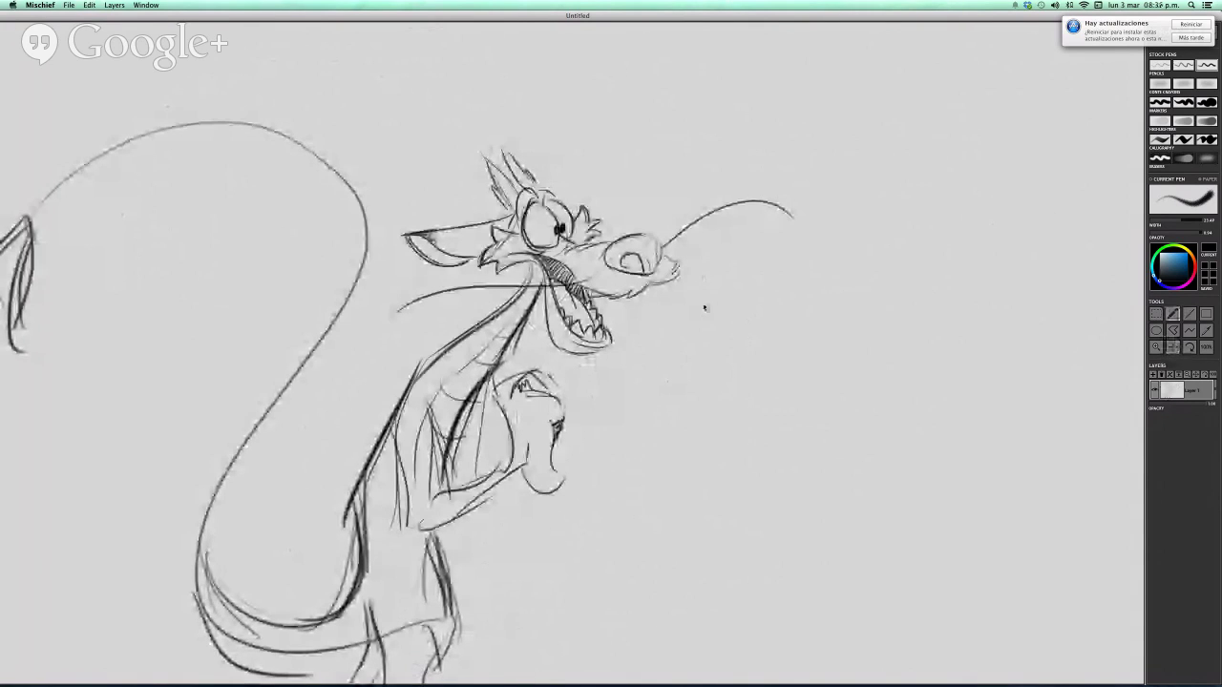
key("space")
left_click_drag(612, 322, 301, 226)
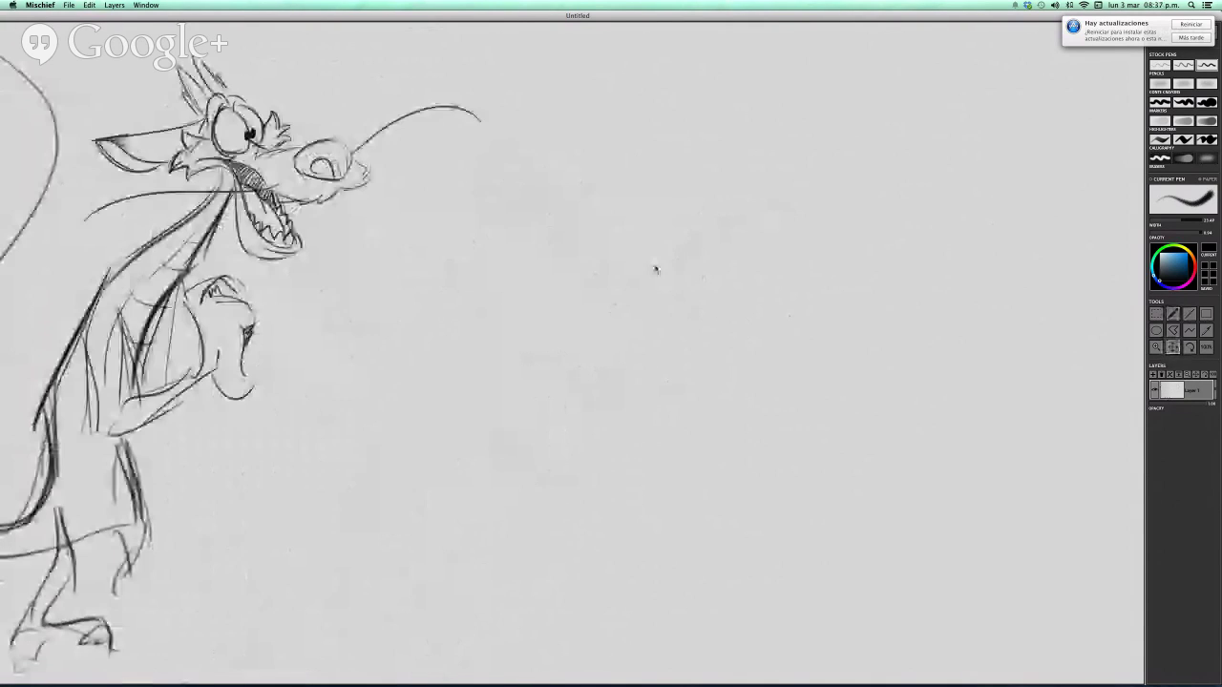
left_click_drag(687, 225, 726, 313)
left_click_drag(769, 232, 679, 308)
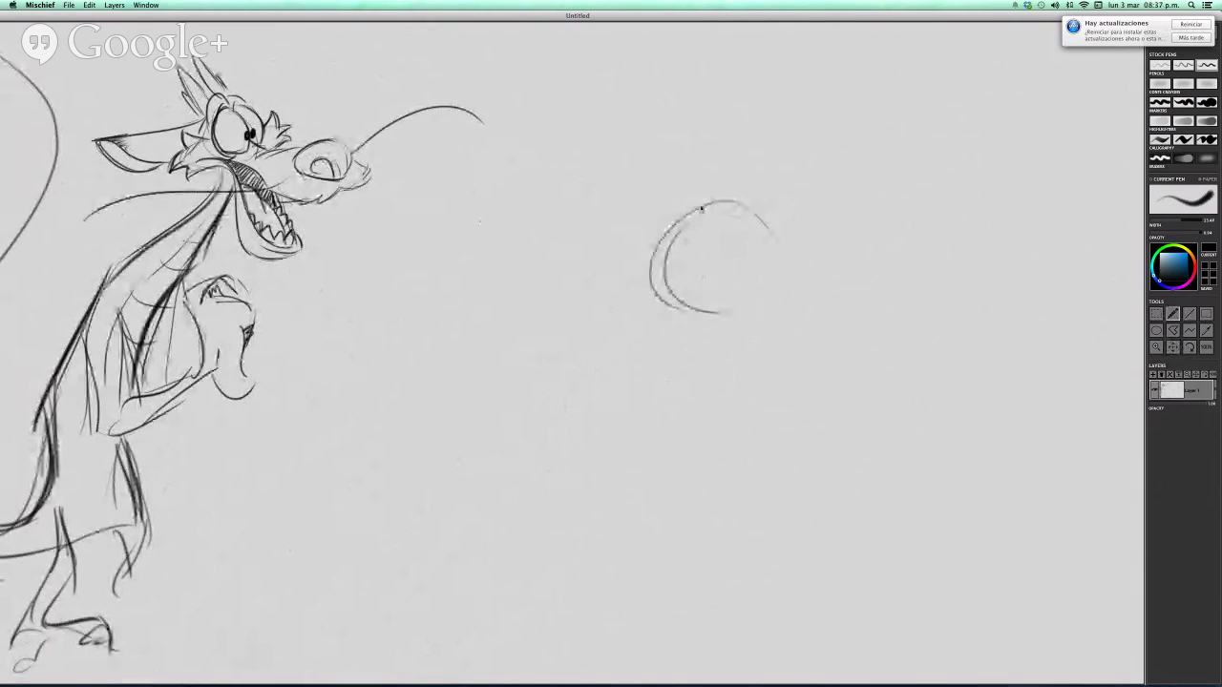
left_click_drag(702, 198, 707, 322)
left_click_drag(740, 202, 661, 258)
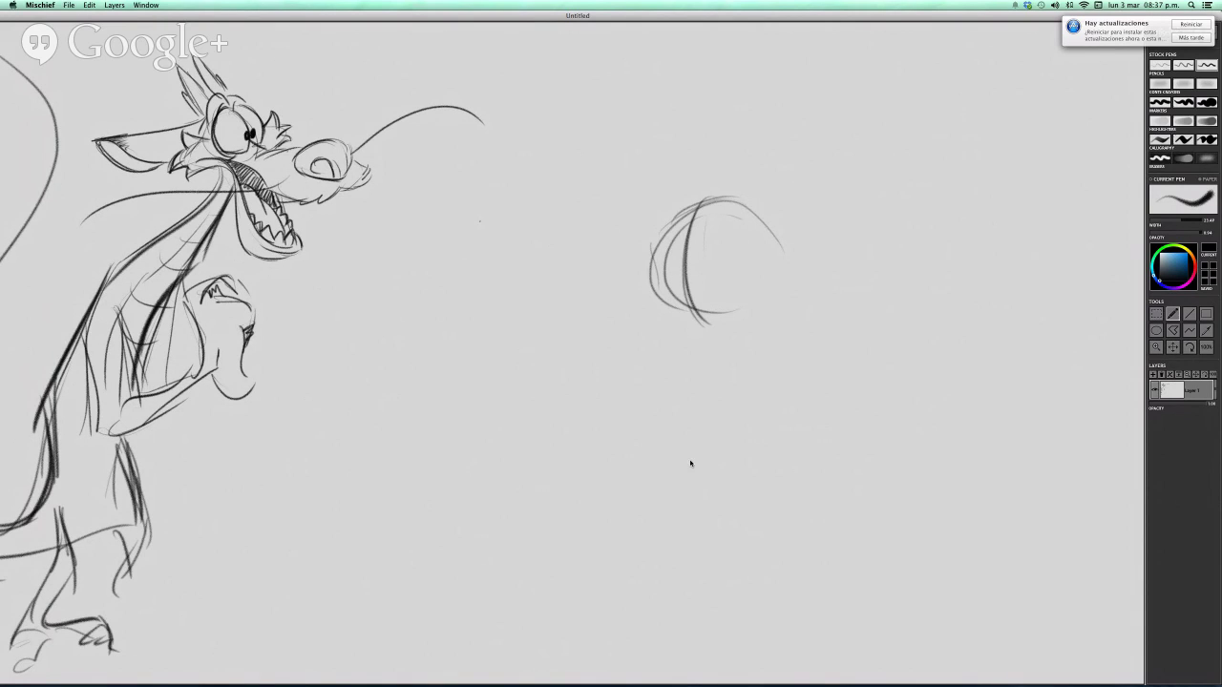
Draw an astronaut's round helmet with a smiling face inside, below the planet
scroll(670, 522, "down", 5)
mouse_move(625, 256)
left_mouse_down()
mouse_move(590, 346)
mouse_move(634, 254)
mouse_move(610, 337)
mouse_move(622, 330)
mouse_move(608, 307)
left_mouse_up()
left_click(587, 297)
left_click(598, 289)
Sketch the astronaut's tilted torso with a chest emblem and a curved waistline
mouse_move(577, 352)
left_mouse_down()
mouse_move(637, 330)
mouse_move(591, 406)
mouse_move(611, 422)
left_mouse_up()
mouse_move(632, 330)
left_mouse_down()
mouse_move(669, 407)
mouse_move(634, 363)
left_mouse_up()
mouse_move(647, 345)
left_mouse_down()
mouse_move(659, 382)
mouse_move(607, 453)
mouse_move(611, 479)
left_mouse_up()
left_click_drag(602, 435, 644, 444)
Draw the astronaut's hips and two legs, one hanging down and one kicked out to the side
left_click_drag(621, 477, 624, 494)
mouse_move(630, 468)
left_mouse_down()
mouse_move(597, 502)
mouse_move(605, 525)
left_mouse_up()
left_click_drag(621, 473, 630, 525)
left_click_drag(646, 408, 696, 463)
left_click_drag(681, 460, 710, 491)
mouse_move(680, 412)
left_mouse_down()
mouse_move(724, 473)
mouse_move(634, 428)
left_mouse_up()
left_click_drag(607, 445, 668, 443)
left_click_drag(668, 446, 665, 402)
Draw the astronaut's two outstretched arms with mitten-like hands
left_click_drag(541, 345, 552, 392)
mouse_move(579, 351)
left_mouse_down()
mouse_move(531, 402)
mouse_move(509, 385)
mouse_move(521, 426)
left_mouse_up()
left_click_drag(649, 311, 697, 292)
mouse_move(668, 340)
left_mouse_down()
mouse_move(711, 292)
mouse_move(717, 304)
mouse_move(695, 271)
left_mouse_up()
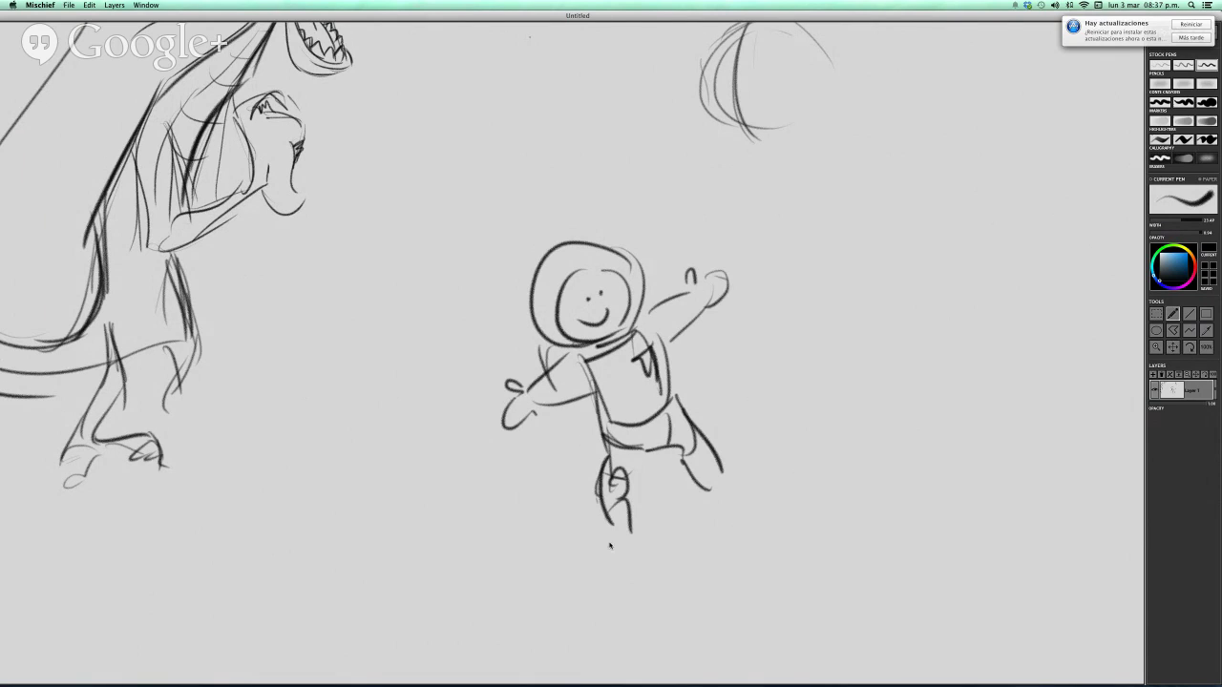
Extend the astronaut's lower legs and finish the feet
left_click_drag(598, 506, 612, 549)
left_click_drag(633, 527, 626, 557)
left_click_drag(723, 502, 746, 484)
Draw a small circle as a satellite's body, above and beyond the planet
left_click_drag(899, 334, 796, 487)
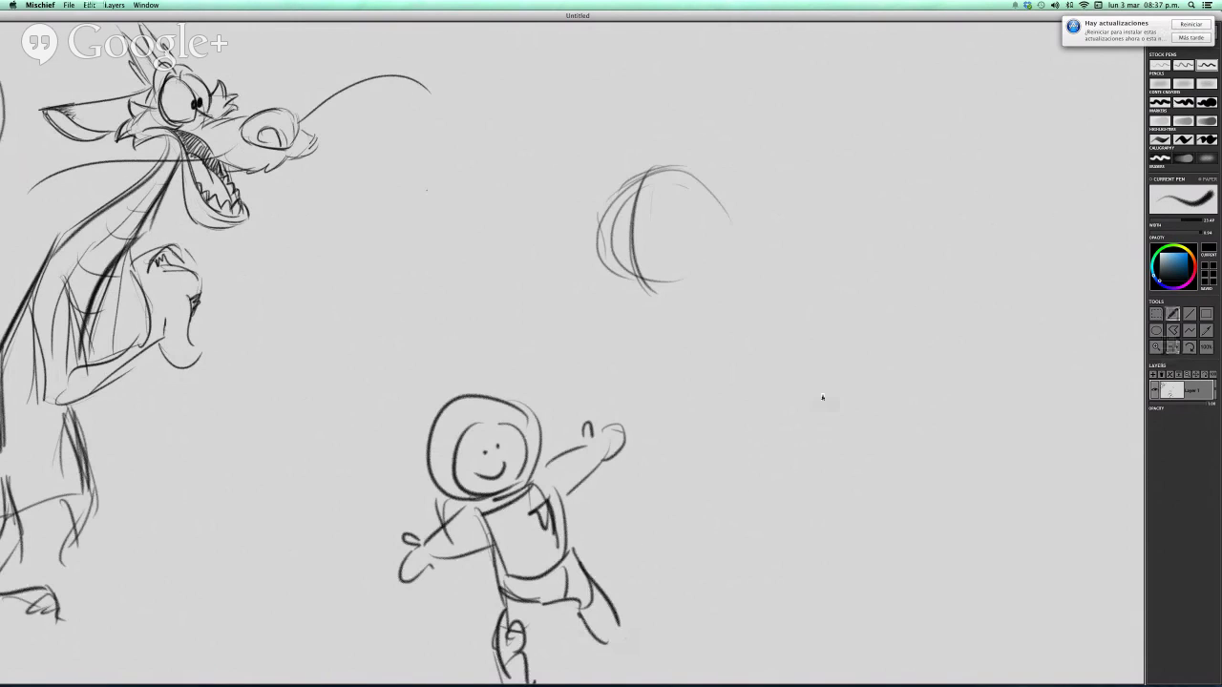
scroll(822, 397, "right", 5)
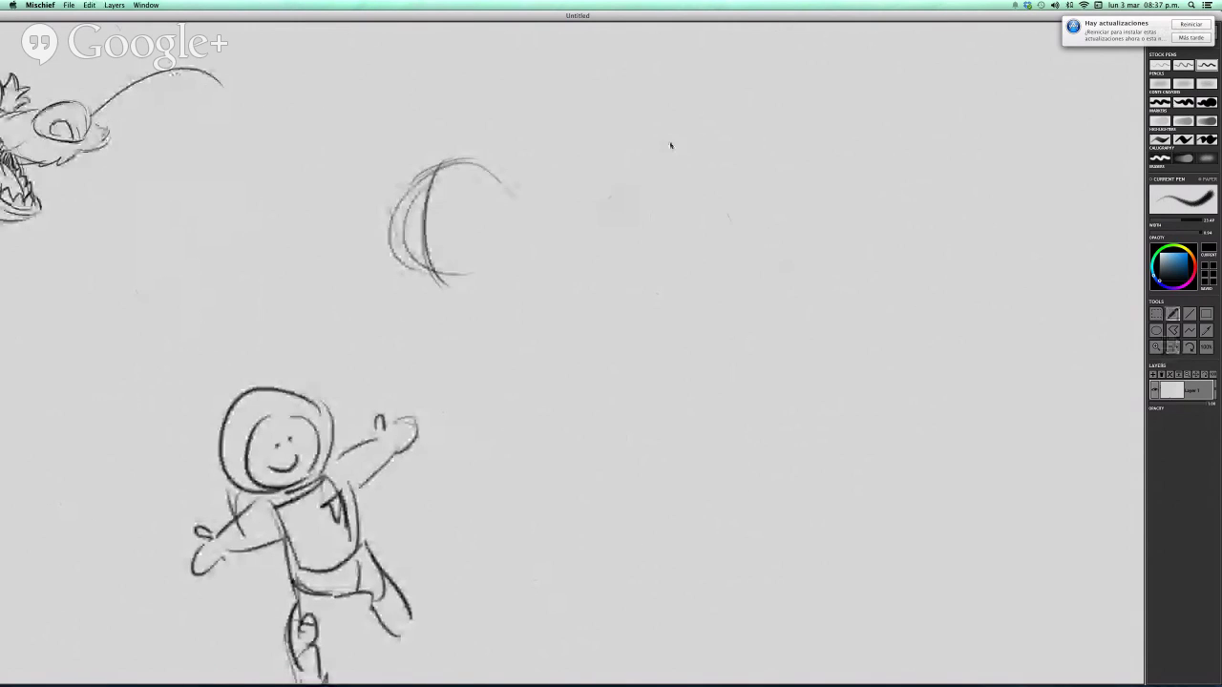
scroll(513, 333, "right", 4)
scroll(513, 333, "up", 2)
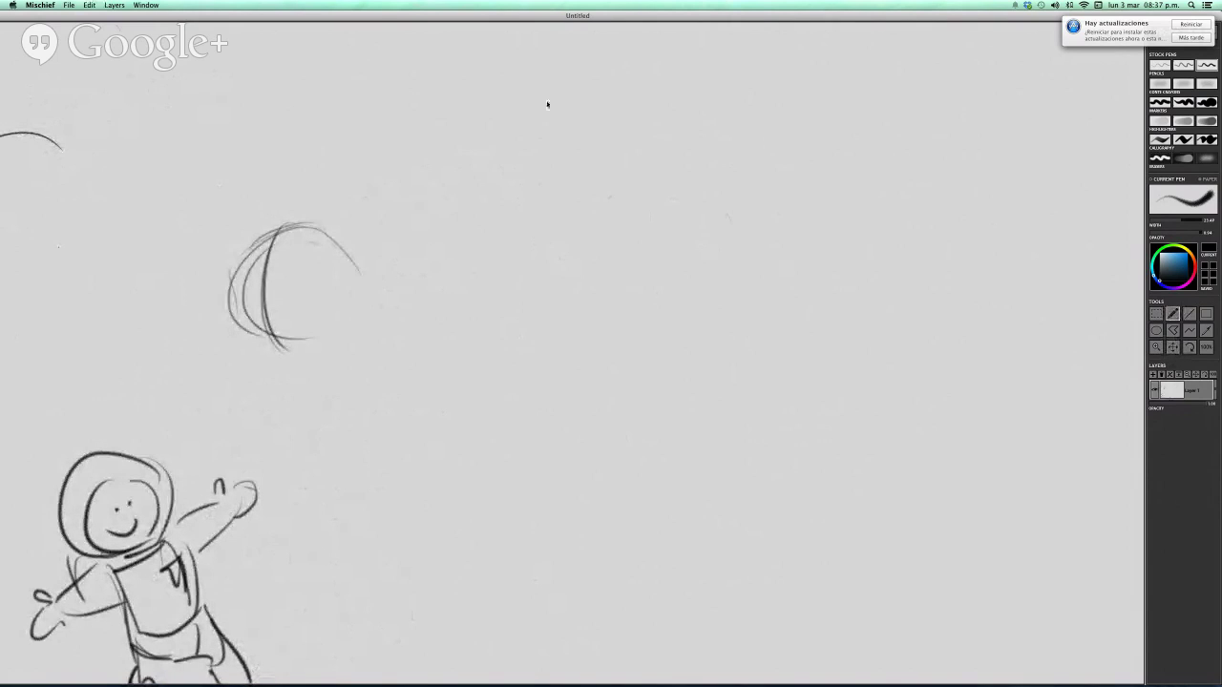
mouse_move(547, 88)
left_mouse_down()
mouse_move(601, 143)
mouse_move(589, 88)
left_mouse_up()
key("super+z")
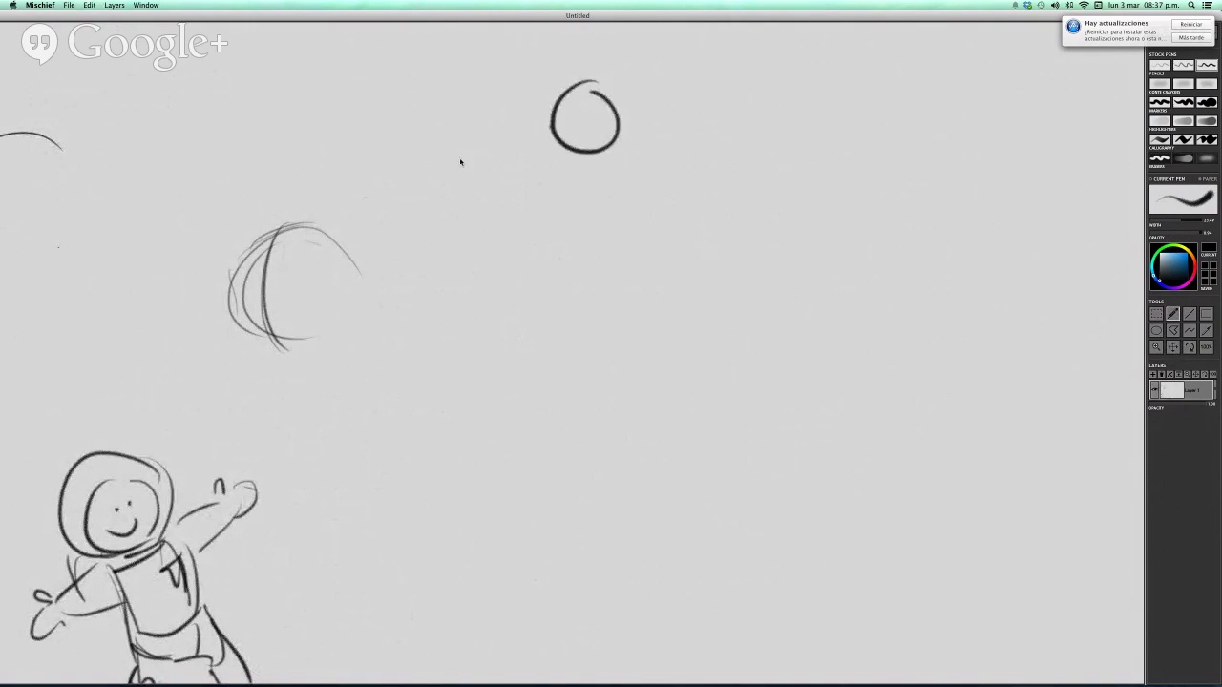
Draw a connecting rod and a gridded rectangular solar panel on the satellite's planet-facing side
left_click_drag(549, 124, 410, 175)
mouse_move(347, 158)
left_mouse_down()
mouse_move(385, 239)
mouse_move(490, 114)
left_mouse_up()
left_click_drag(368, 236, 446, 206)
left_click_drag(489, 112, 520, 172)
left_click_drag(363, 220, 441, 155)
left_click_drag(431, 206, 506, 126)
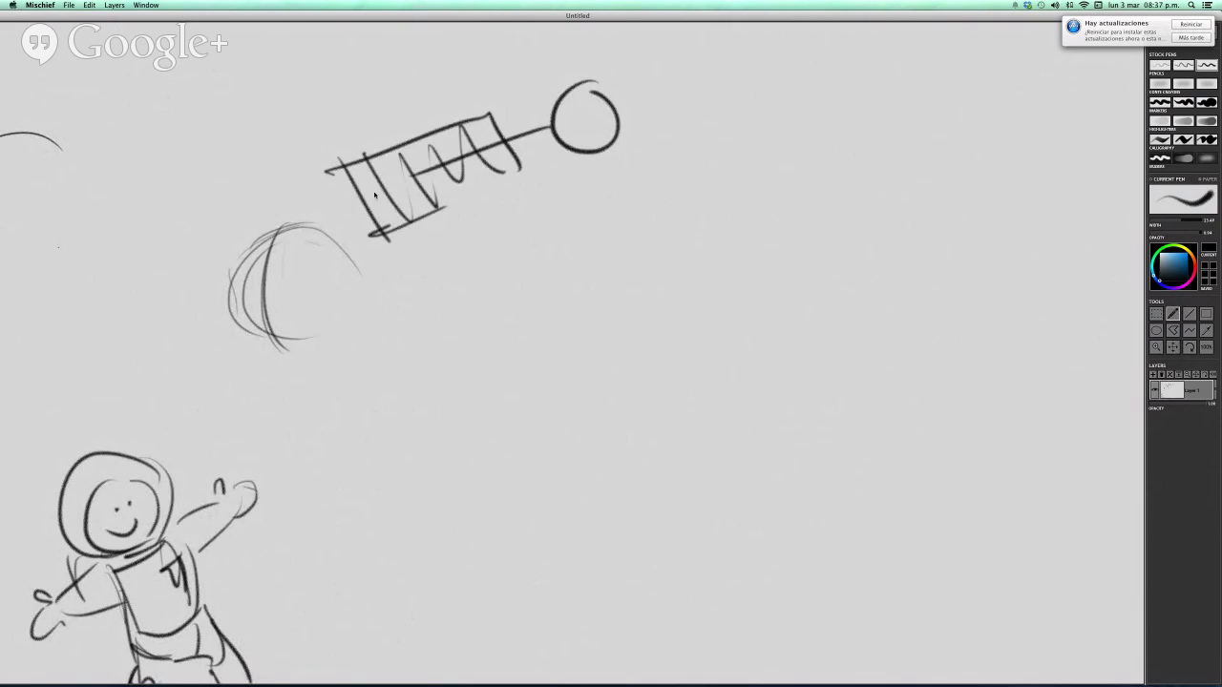
left_click_drag(347, 185, 494, 137)
left_click_drag(381, 206, 523, 167)
Draw the satellite's opposite rod and solar panel with a zigzag pattern
left_click_drag(618, 118, 741, 84)
left_click_drag(653, 71, 701, 140)
mouse_move(660, 84)
left_mouse_down()
mouse_move(800, 39)
mouse_move(843, 96)
left_mouse_up()
left_click_drag(676, 128, 758, 107)
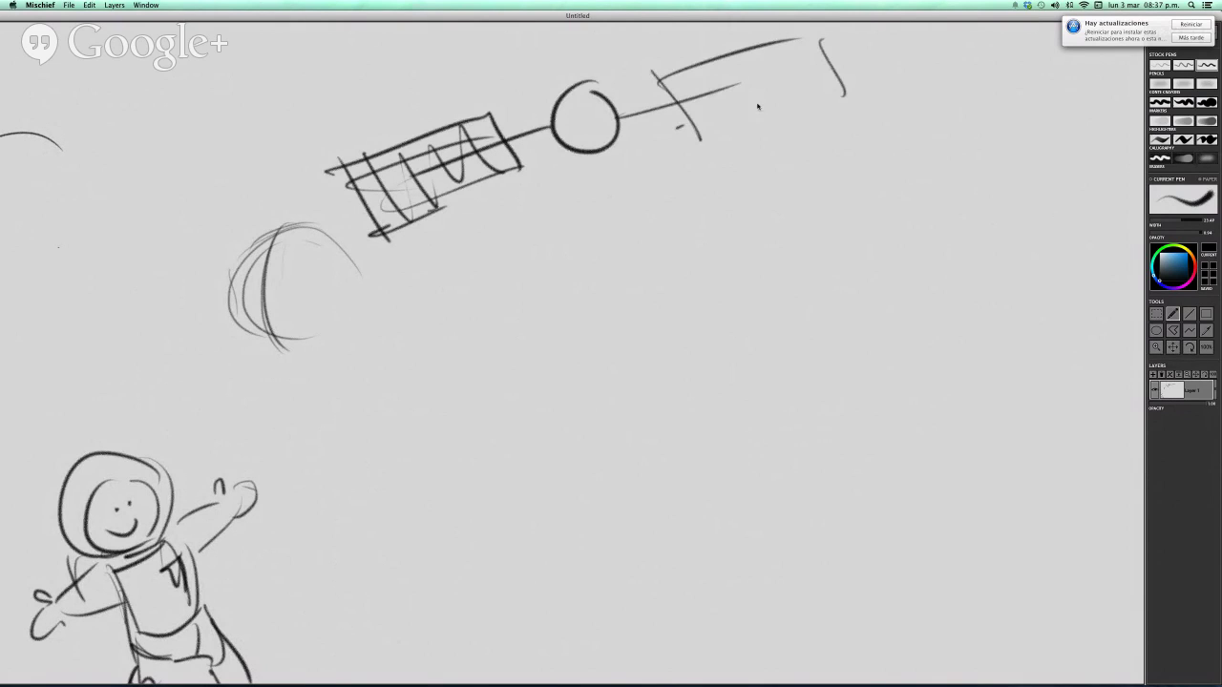
mouse_move(690, 67)
left_mouse_down()
mouse_move(807, 66)
mouse_move(840, 93)
left_mouse_up()
Add curved details inside the satellite's round body and an antenna hanging beneath it
key("space")
left_click_drag(577, 149, 567, 342)
mouse_move(571, 215)
left_mouse_down()
mouse_move(593, 250)
mouse_move(578, 233)
left_mouse_up()
left_click_drag(601, 225, 613, 228)
key("space")
key("space")
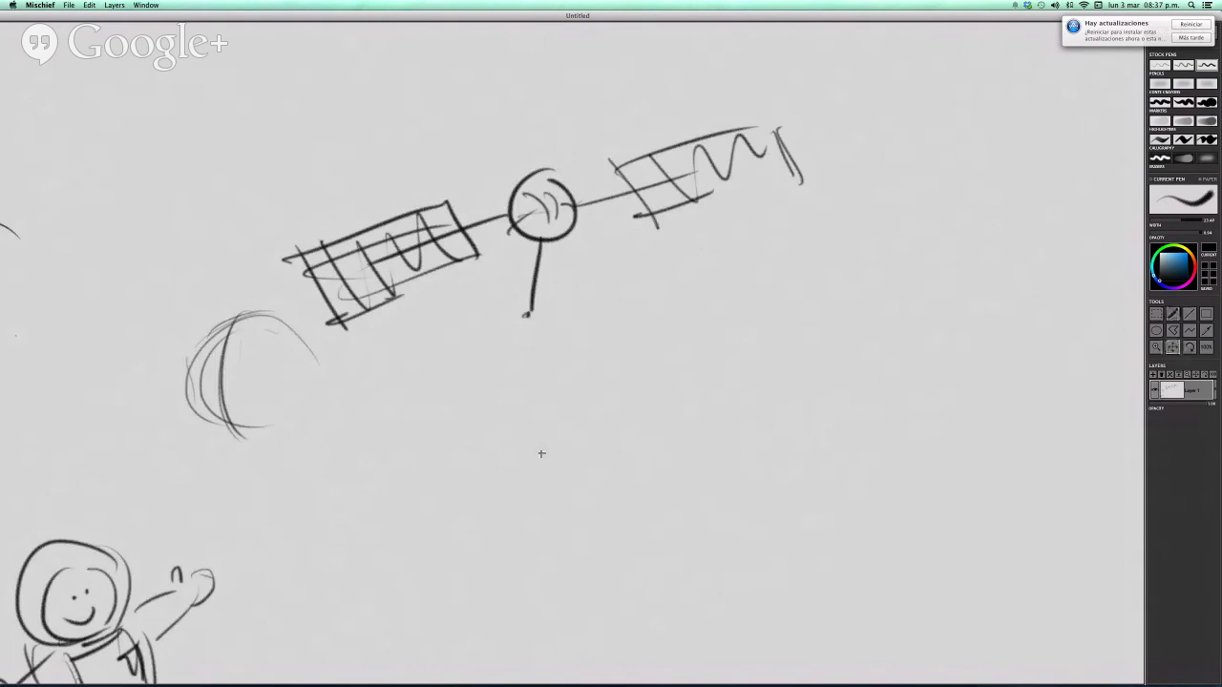
Return to the creature and thicken its tail with an additional contour along the lower curve
left_click_drag(540, 452, 435, 423)
left_click_drag(643, 597, 831, 447)
left_click_drag(656, 390, 875, 426)
left_click_drag(511, 340, 793, 357)
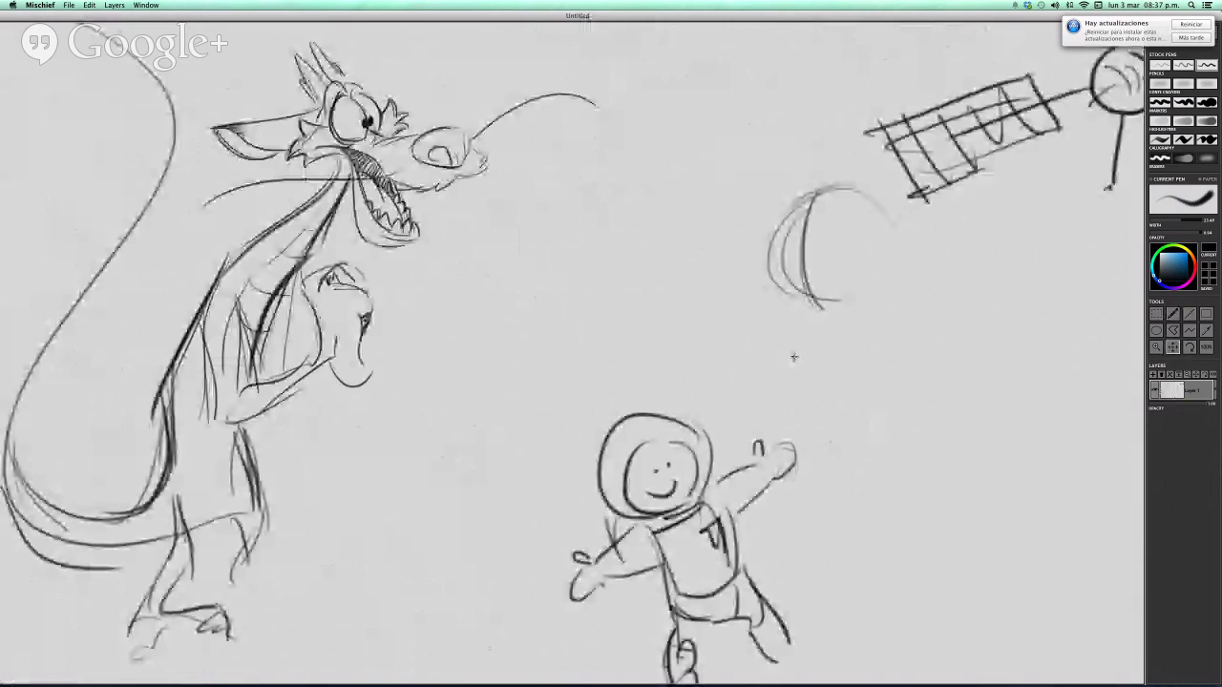
scroll(793, 357, "left", 5)
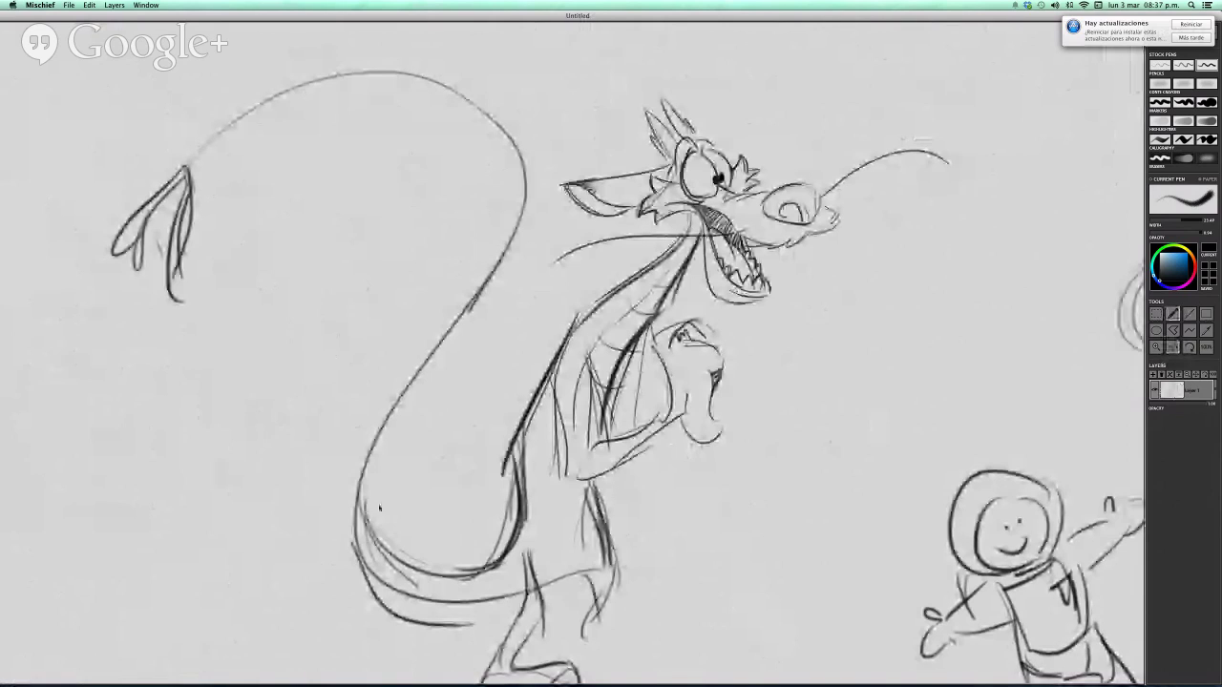
scroll(774, 378, "right", 2)
scroll(773, 378, "up", 2)
scroll(773, 377, "right", 2)
scroll(774, 378, "up", 1)
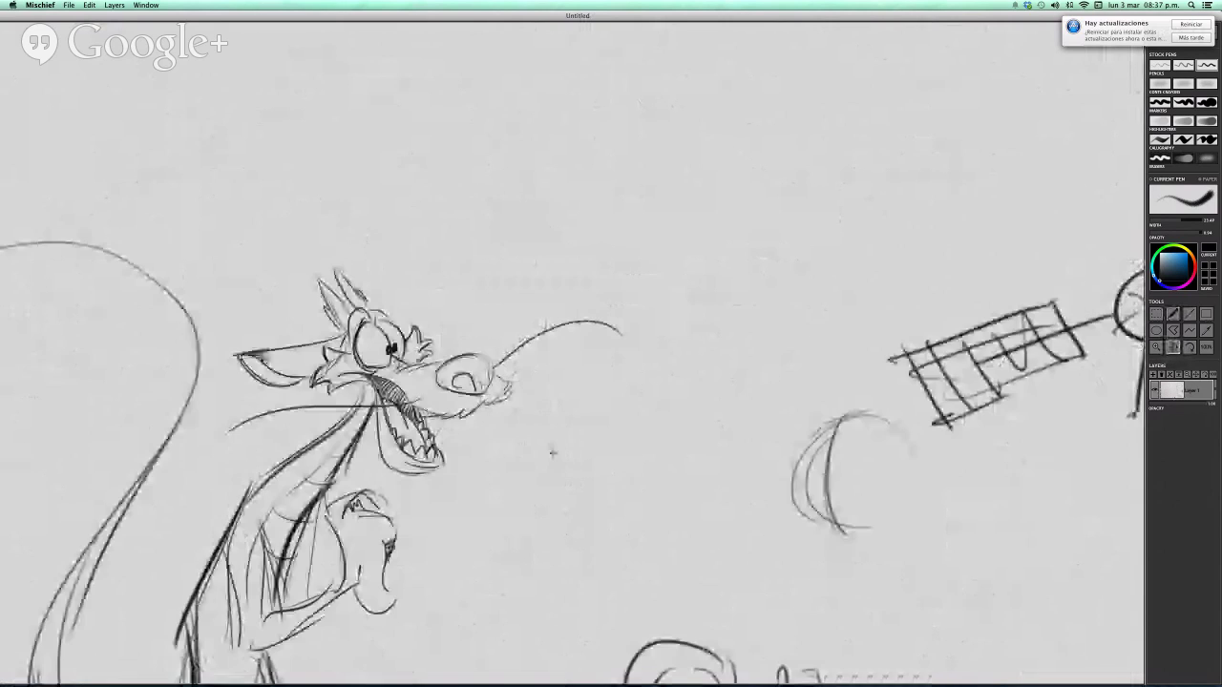
Sketch the creature's front lower leg and foot with dark claws
scroll(552, 452, "down", 4)
scroll(551, 453, "left", 2)
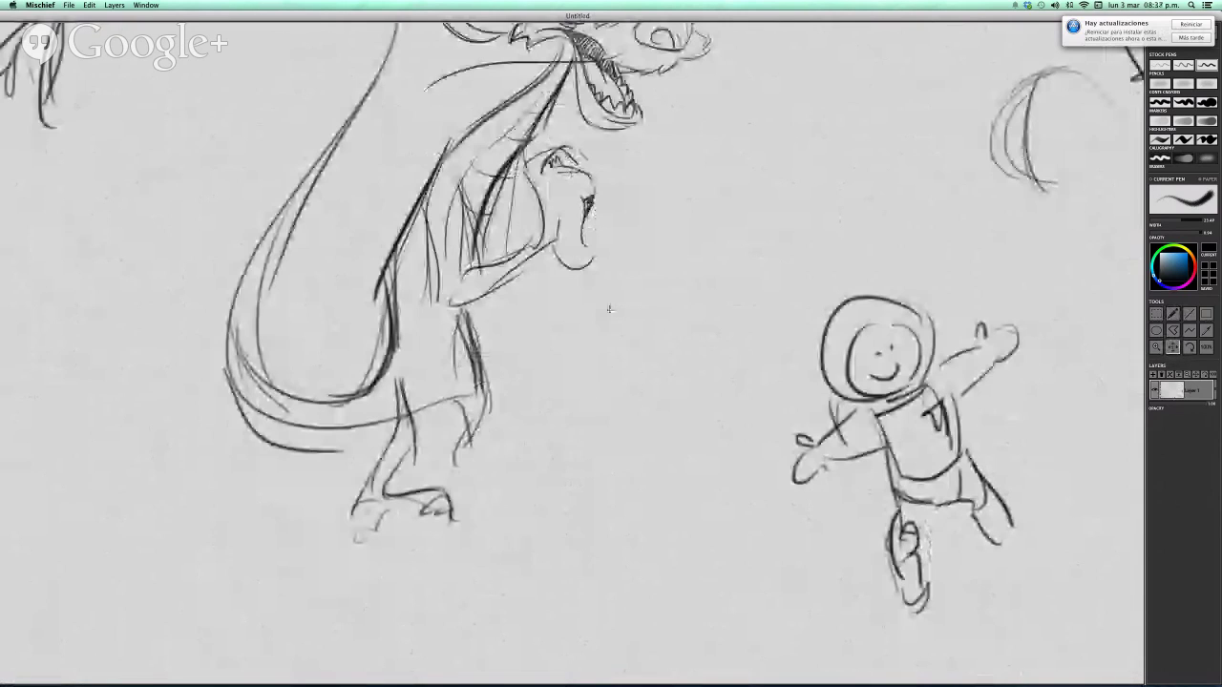
left_click_drag(479, 436, 570, 498)
mouse_move(492, 482)
left_mouse_down()
mouse_move(537, 496)
mouse_move(536, 519)
mouse_move(538, 491)
mouse_move(516, 506)
left_mouse_up()
mouse_move(533, 483)
left_mouse_down()
mouse_move(536, 512)
mouse_move(534, 484)
left_mouse_up()
mouse_move(508, 478)
left_mouse_down()
mouse_move(552, 465)
mouse_move(559, 494)
left_mouse_up()
left_click_drag(541, 474, 561, 475)
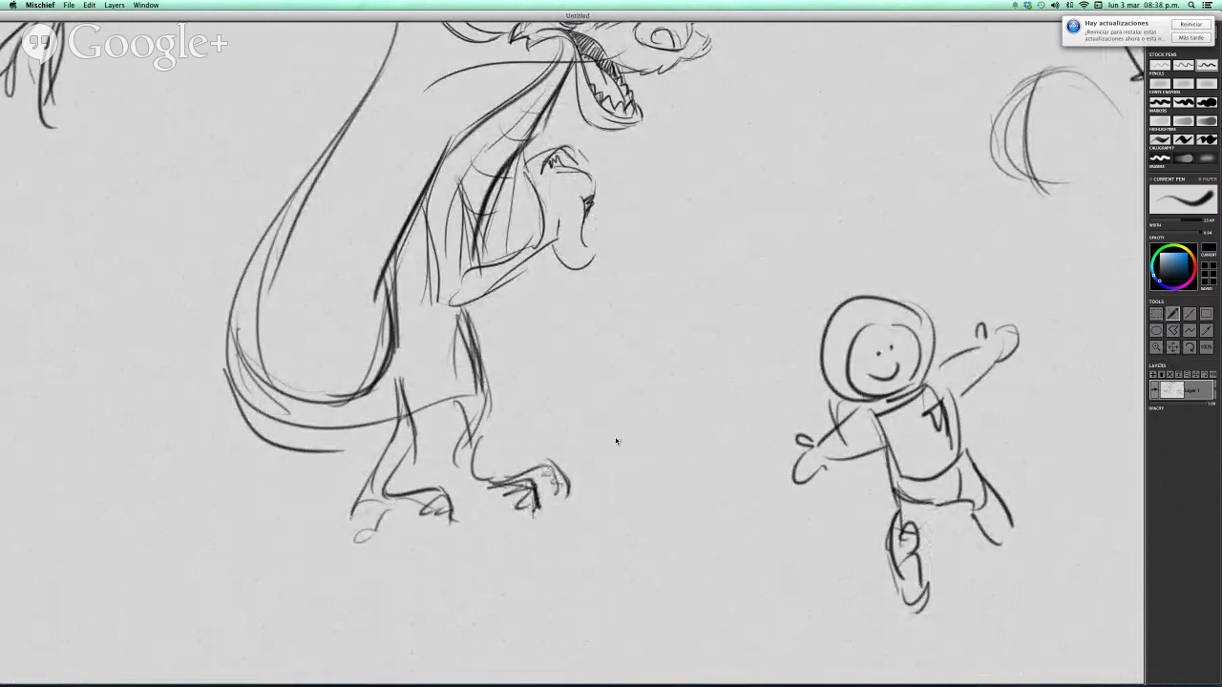
Sketch a round construction circle for a new character's head in the empty area above the other drawings
key("space")
left_click_drag(678, 366, 623, 370)
key("z")
mouse_move(507, 149)
left_mouse_down()
mouse_move(442, 278)
mouse_move(446, 308)
left_mouse_up()
key("super+z")
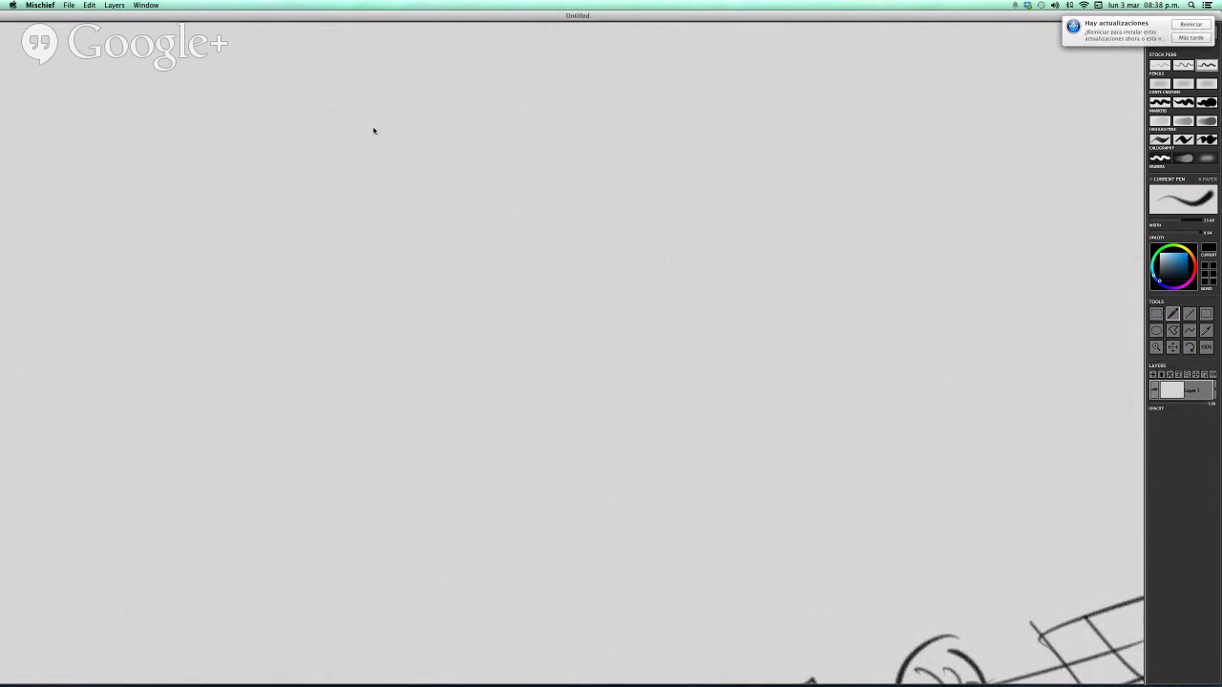
key("space")
left_click_drag(374, 130, 553, 188)
mouse_move(384, 132)
left_mouse_down()
mouse_move(493, 238)
mouse_move(472, 109)
mouse_move(483, 101)
mouse_move(506, 227)
left_mouse_up()
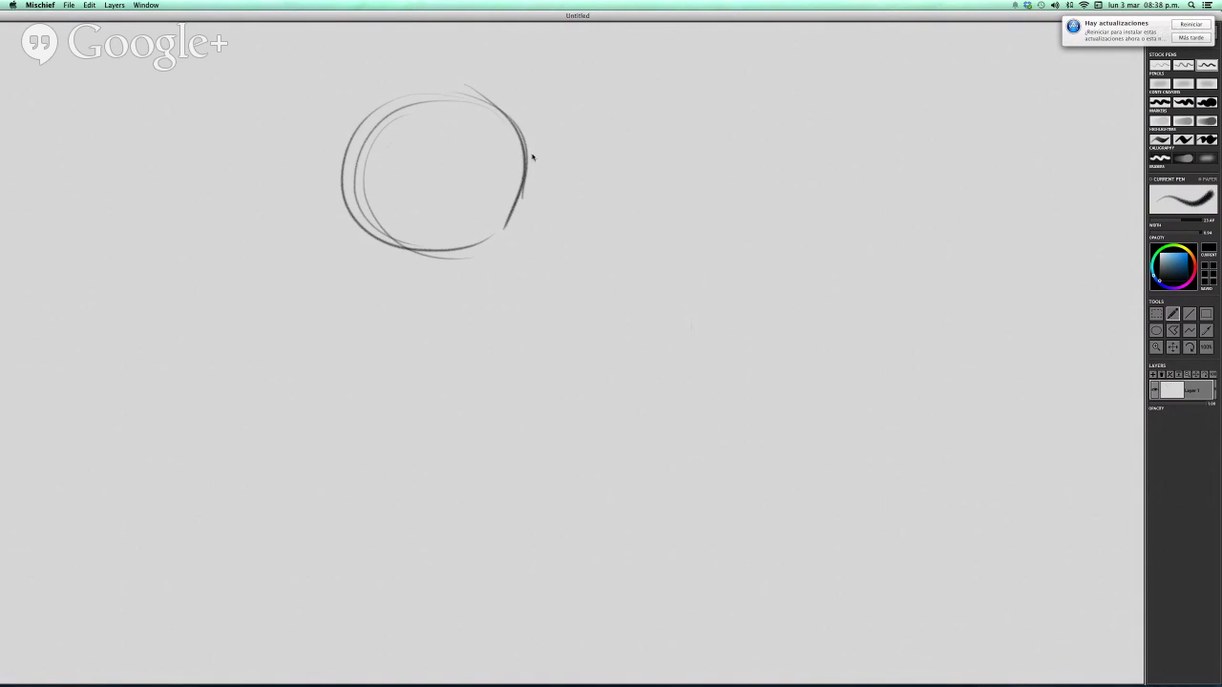
key("super+z")
left_click_drag(536, 142, 502, 218)
Add a curved centre guideline and the cheek and jaw lines tapering to a chin below the head circle
left_click_drag(444, 136, 459, 149)
left_click_drag(483, 186, 506, 274)
left_click_drag(380, 245, 479, 333)
mouse_move(527, 151)
left_mouse_down()
mouse_move(541, 272)
mouse_move(492, 331)
left_mouse_up()
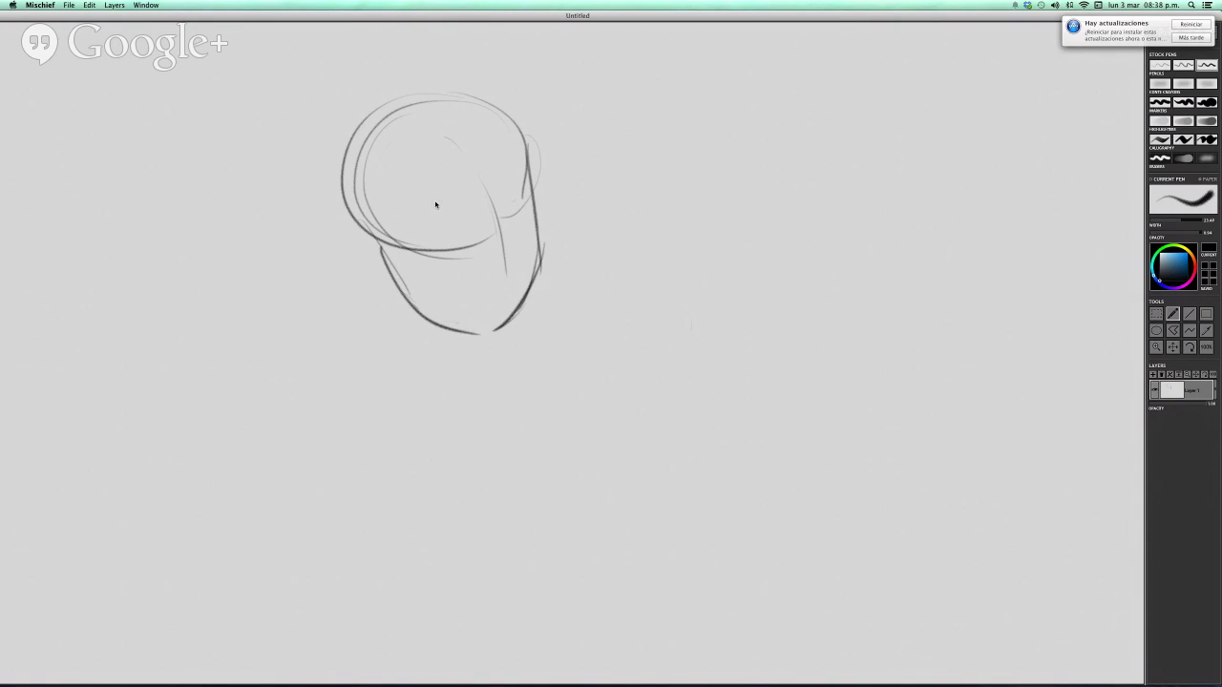
Draw a curved eye guideline across the face and both eyes with thick, dark arched upper lids
mouse_move(387, 206)
left_mouse_down()
mouse_move(479, 203)
mouse_move(529, 170)
left_mouse_up()
mouse_move(386, 217)
left_mouse_down()
mouse_move(445, 206)
mouse_move(413, 193)
mouse_move(451, 211)
mouse_move(409, 196)
mouse_move(421, 194)
mouse_move(403, 204)
mouse_move(443, 199)
mouse_move(402, 207)
left_mouse_up()
key("super+z")
mouse_move(517, 177)
left_mouse_down()
mouse_move(504, 197)
mouse_move(521, 160)
mouse_move(528, 182)
mouse_move(505, 190)
mouse_move(398, 200)
left_mouse_up()
left_click_drag(530, 166, 507, 188)
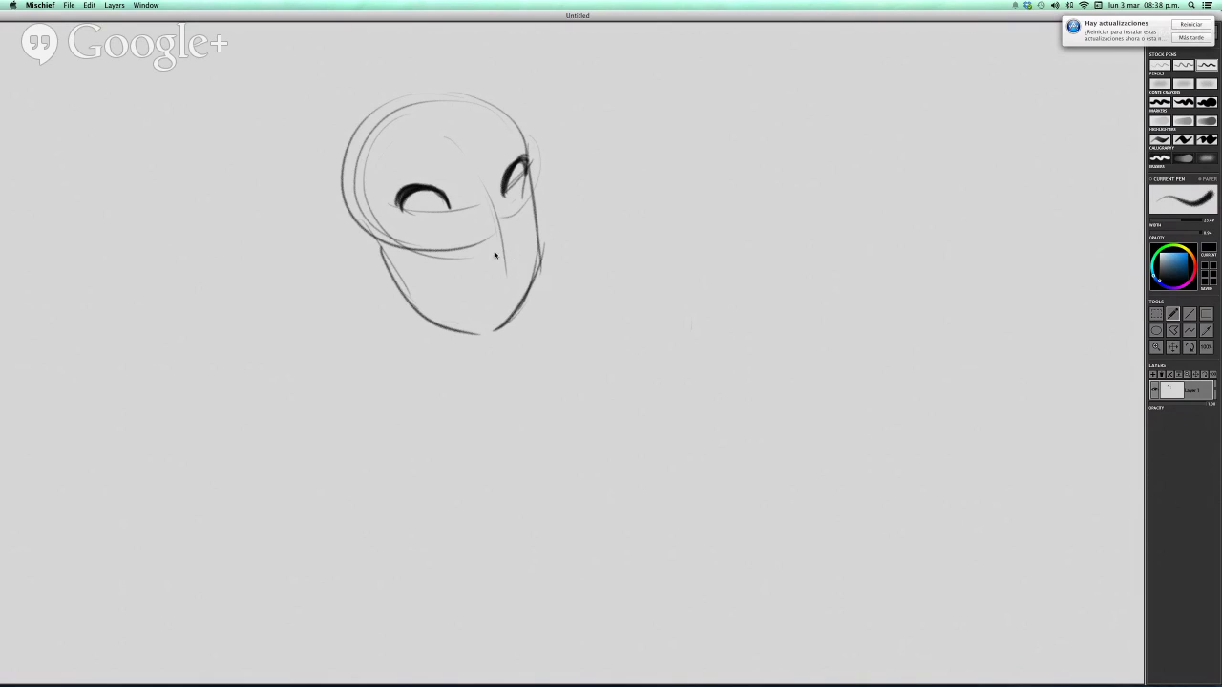
Draw the small nose with its nostrils, a large near ear and a light curve for the far ear
mouse_move(495, 254)
left_mouse_down()
mouse_move(520, 261)
mouse_move(494, 266)
mouse_move(520, 254)
left_mouse_up()
key("super+z")
mouse_move(324, 206)
left_mouse_down()
mouse_move(320, 246)
mouse_move(342, 283)
mouse_move(320, 259)
mouse_move(378, 292)
left_mouse_up()
key("space")
left_click_drag(547, 163, 561, 224)
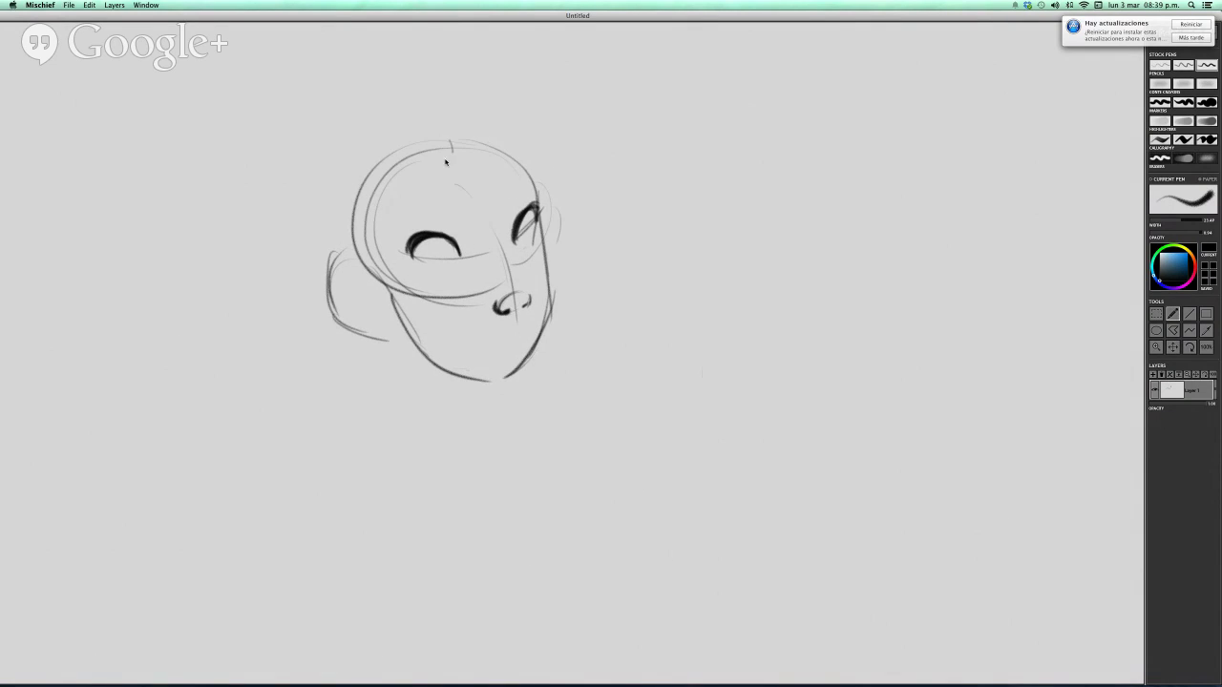
Sketch the hairline with a central peak and darken the far contour of the forehead, cheek and jaw
mouse_move(444, 162)
left_mouse_down()
mouse_move(391, 187)
mouse_move(385, 250)
left_mouse_up()
mouse_move(475, 140)
left_mouse_down()
mouse_move(460, 158)
mouse_move(393, 179)
left_mouse_up()
left_click_drag(481, 145, 539, 204)
mouse_move(480, 143)
left_mouse_down()
mouse_move(515, 161)
mouse_move(552, 260)
left_mouse_up()
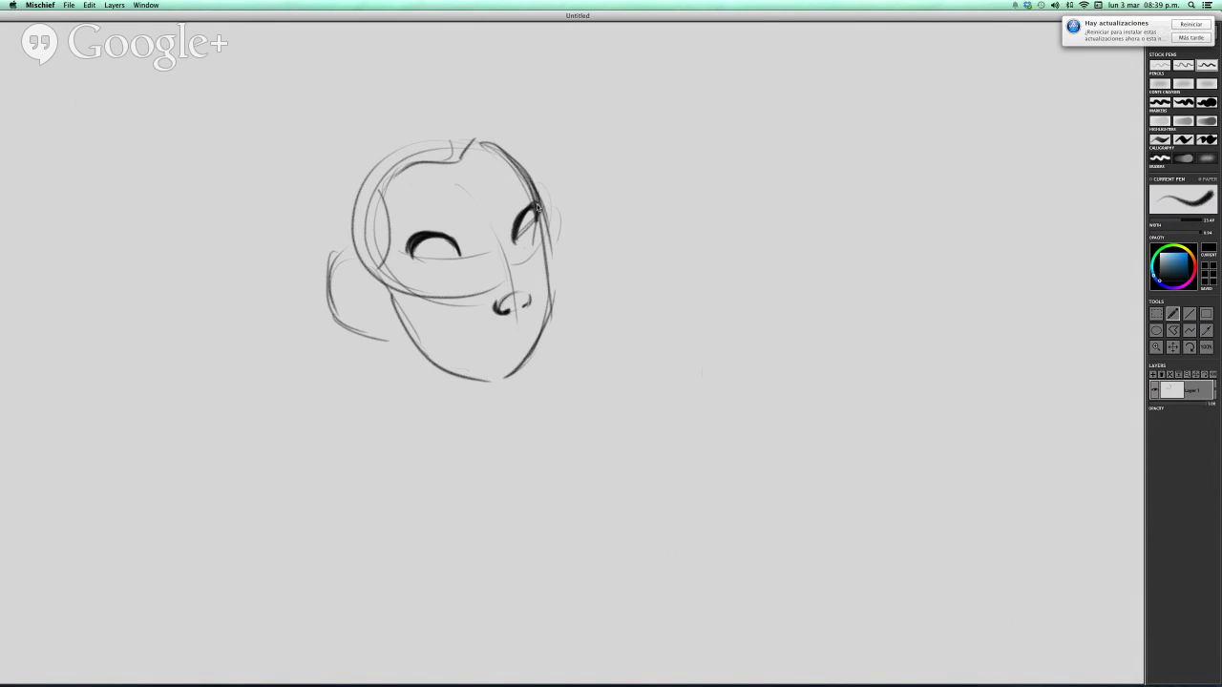
mouse_move(536, 187)
left_mouse_down()
mouse_move(555, 271)
mouse_move(532, 363)
left_mouse_up()
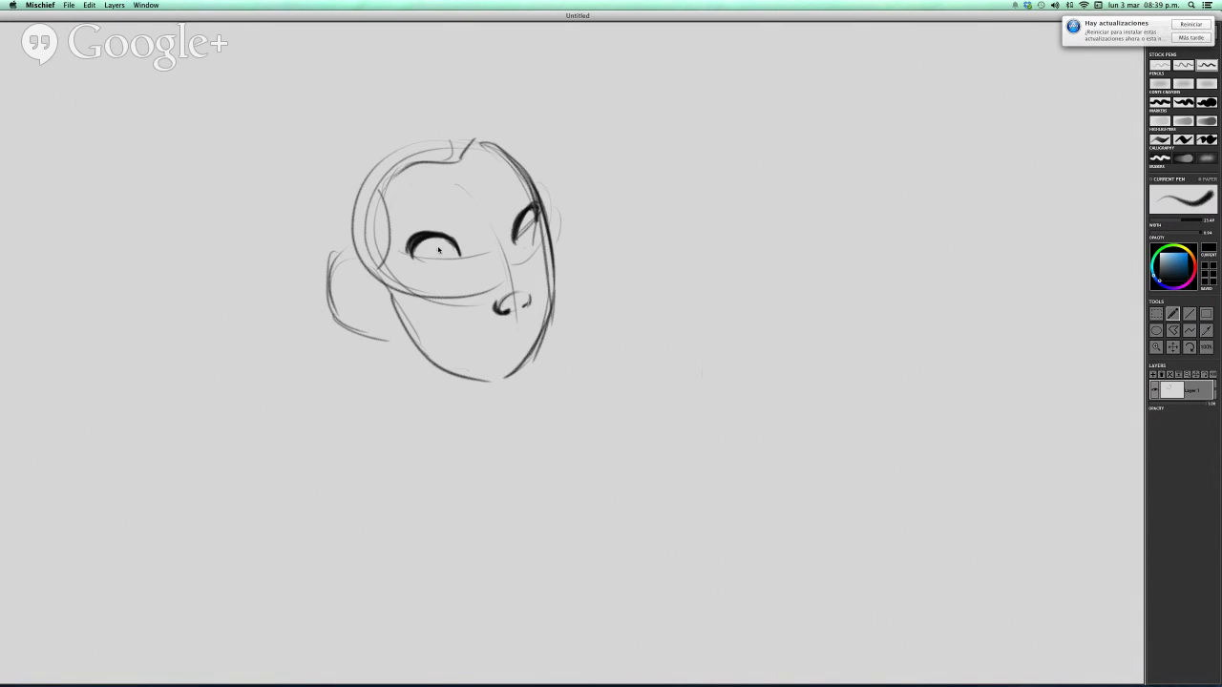
Add dark pupils to both eyes and draw thick, hatched eyebrows above them
left_click_drag(439, 250, 441, 254)
left_click_drag(527, 229, 524, 231)
mouse_move(455, 202)
left_mouse_down()
mouse_move(396, 253)
mouse_move(415, 205)
mouse_move(443, 200)
mouse_move(399, 207)
mouse_move(461, 188)
mouse_move(460, 202)
mouse_move(407, 207)
mouse_move(430, 200)
mouse_move(450, 216)
mouse_move(534, 184)
mouse_move(494, 181)
mouse_move(534, 175)
left_mouse_up()
scroll(416, 263, "down", 2)
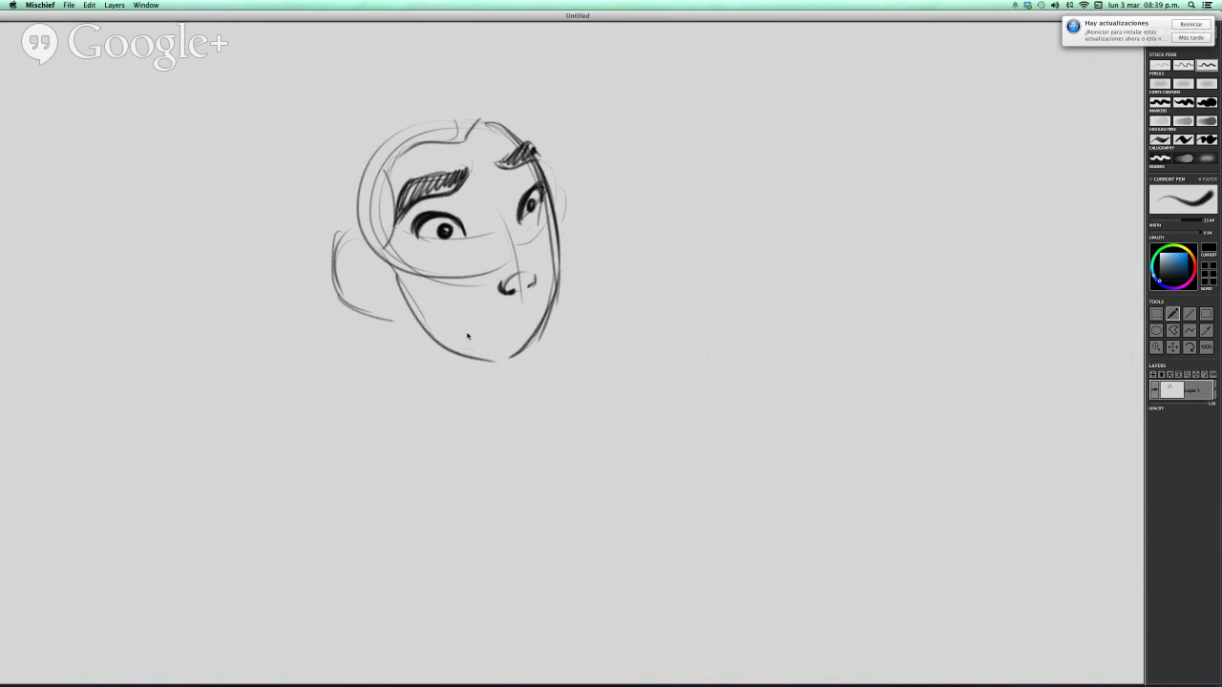
Draw the mouth slightly open with full lips and a dark corner
key("super+z")
left_click_drag(523, 314, 503, 317)
mouse_move(498, 319)
left_mouse_down()
mouse_move(531, 320)
mouse_move(477, 333)
mouse_move(506, 307)
mouse_move(487, 323)
mouse_move(540, 303)
mouse_move(511, 335)
mouse_move(475, 334)
mouse_move(501, 352)
mouse_move(527, 338)
mouse_move(474, 346)
mouse_move(527, 332)
left_mouse_up()
key("super+z")
key("space")
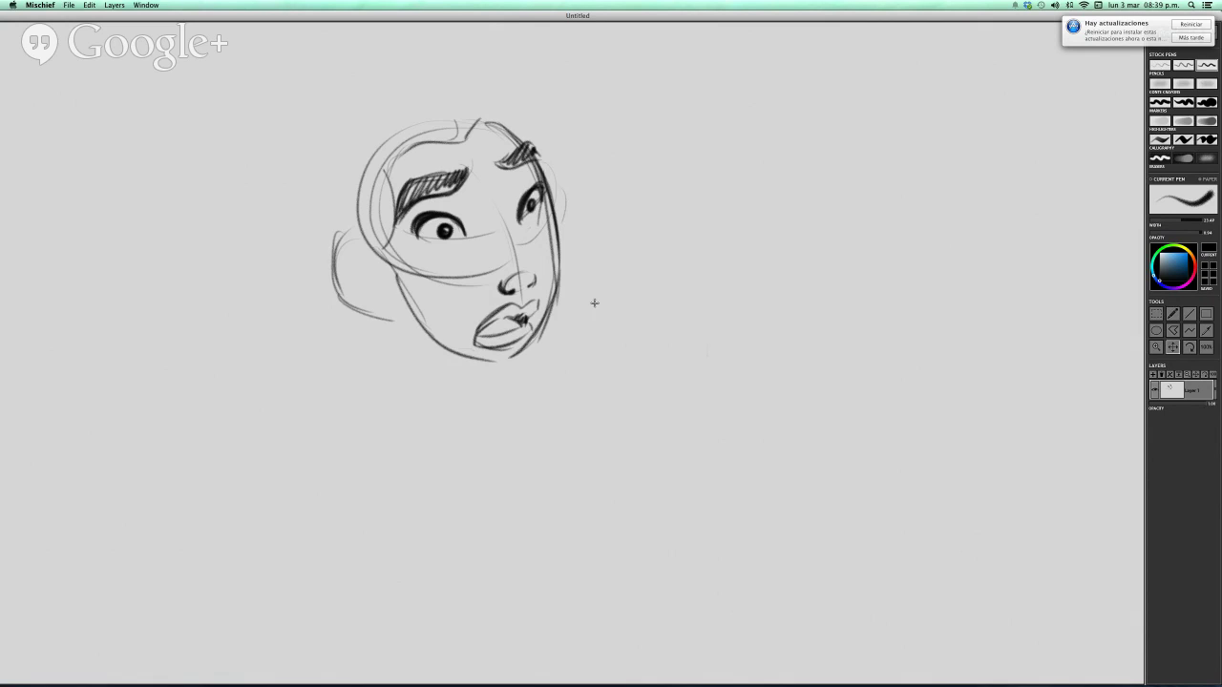
Darken the near ear's outer contour and draw the side of the face where the ear meets the head
left_click_drag(594, 302, 610, 316)
mouse_move(382, 252)
left_mouse_down()
mouse_move(357, 286)
mouse_move(356, 315)
mouse_move(402, 339)
left_mouse_up()
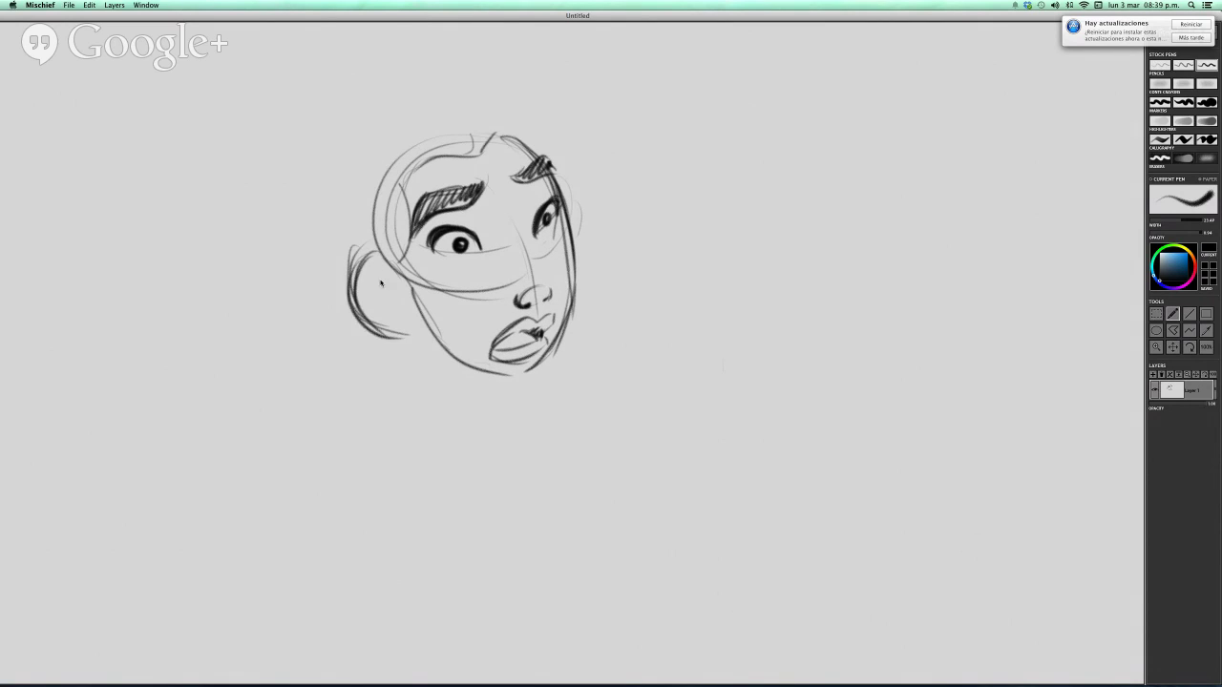
left_click_drag(355, 288, 359, 319)
left_click_drag(361, 321, 425, 337)
mouse_move(410, 257)
left_mouse_down()
mouse_move(391, 282)
mouse_move(407, 271)
left_mouse_up()
left_click_drag(413, 235, 404, 285)
left_click_drag(384, 259, 417, 301)
left_click_drag(385, 258, 419, 306)
Close the near ear's lower curve, add its inner fold and touch up the corner of the mouth
left_click_drag(573, 204, 582, 259)
mouse_move(395, 271)
left_mouse_down()
mouse_move(391, 339)
mouse_move(369, 284)
mouse_move(426, 337)
left_mouse_up()
left_click_drag(359, 292, 425, 335)
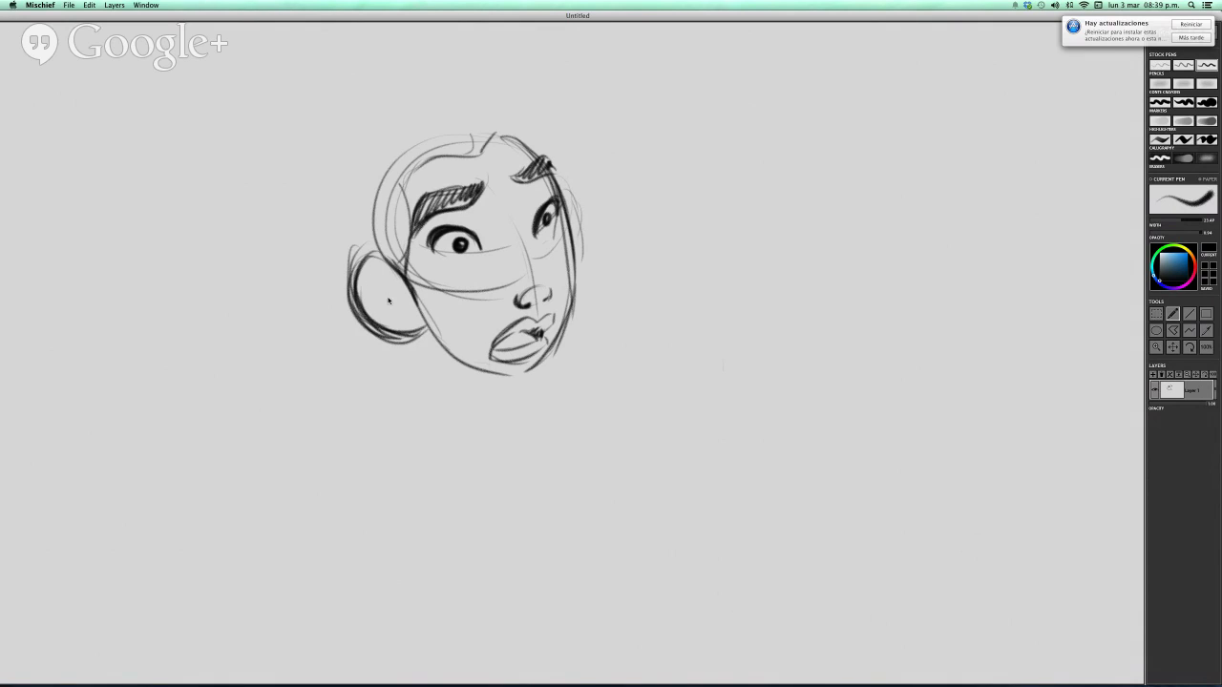
mouse_move(374, 265)
left_mouse_down()
mouse_move(371, 300)
mouse_move(402, 296)
left_mouse_up()
mouse_move(537, 332)
left_mouse_down()
mouse_move(502, 338)
mouse_move(553, 325)
left_mouse_up()
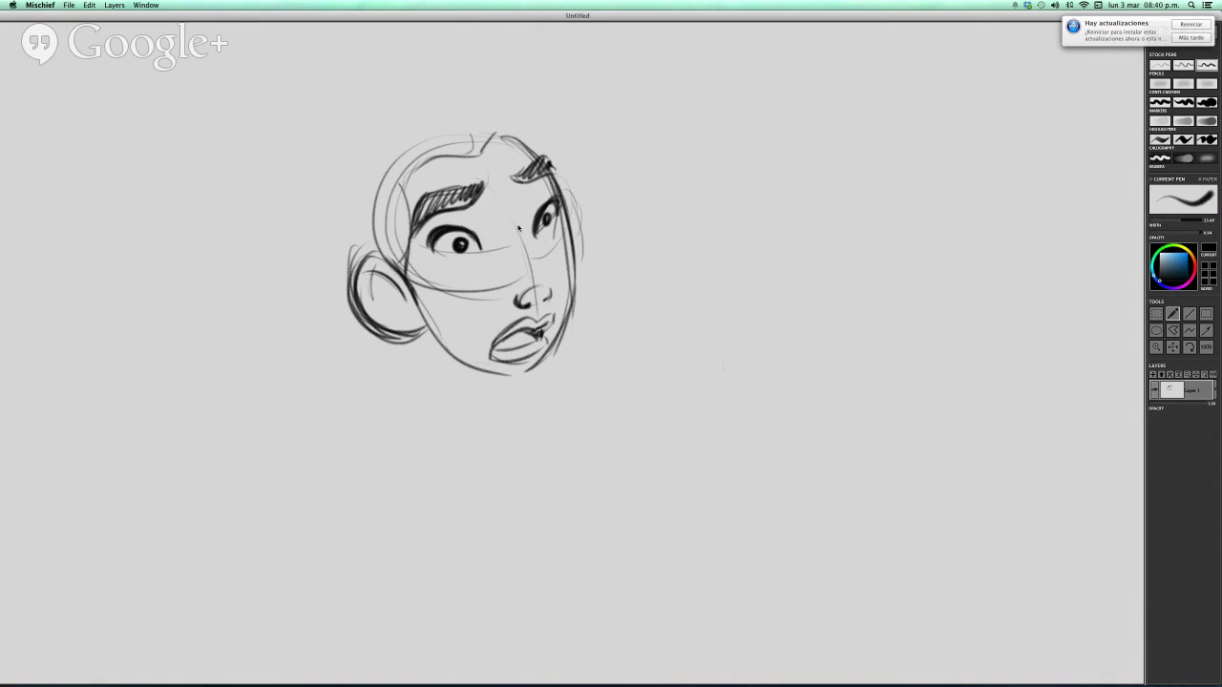
Refine the outer and lower lines of both eyes
mouse_move(453, 250)
left_mouse_down()
mouse_move(439, 258)
mouse_move(456, 261)
mouse_move(432, 250)
left_mouse_up()
mouse_move(554, 229)
left_mouse_down()
mouse_move(552, 188)
mouse_move(532, 227)
left_mouse_up()
left_click_drag(437, 227, 462, 222)
key("super+z")
Outline the hair over the skull and draw a looped topknot bun at the back of the head
mouse_move(361, 183)
left_mouse_down()
mouse_move(359, 226)
mouse_move(417, 110)
mouse_move(507, 119)
mouse_move(538, 141)
mouse_move(559, 187)
left_mouse_up()
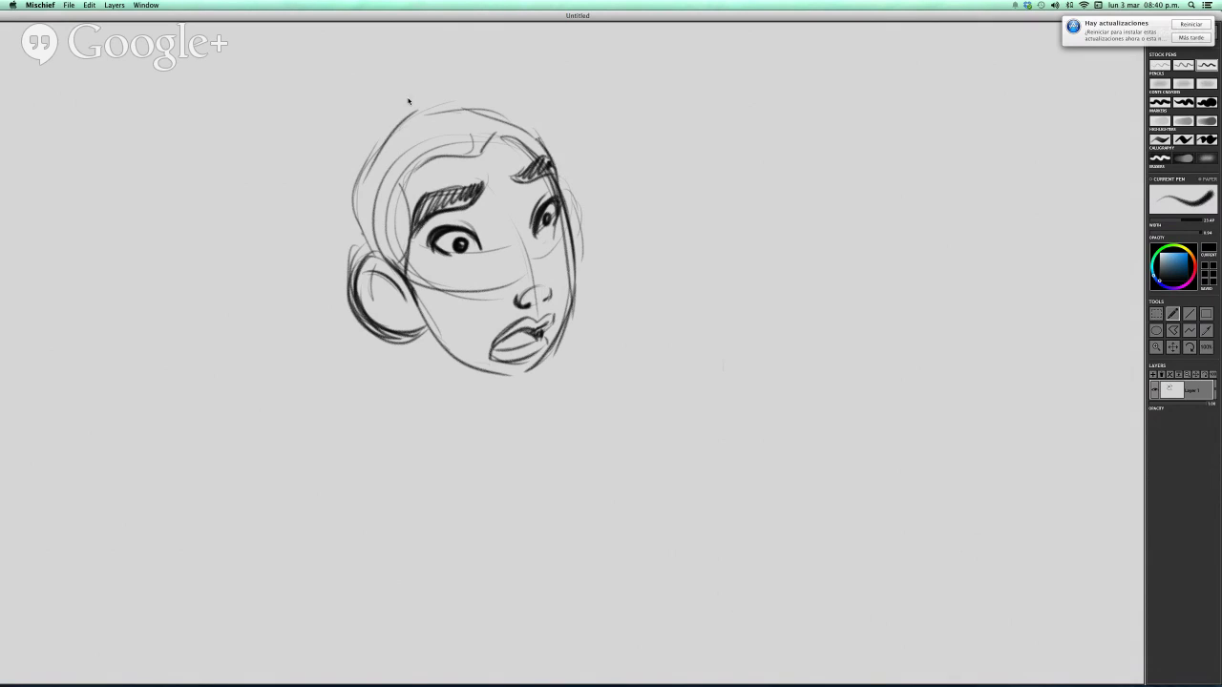
mouse_move(414, 93)
left_mouse_down()
mouse_move(427, 147)
mouse_move(372, 225)
left_mouse_up()
mouse_move(376, 235)
left_mouse_down()
mouse_move(425, 166)
mouse_move(379, 221)
left_mouse_up()
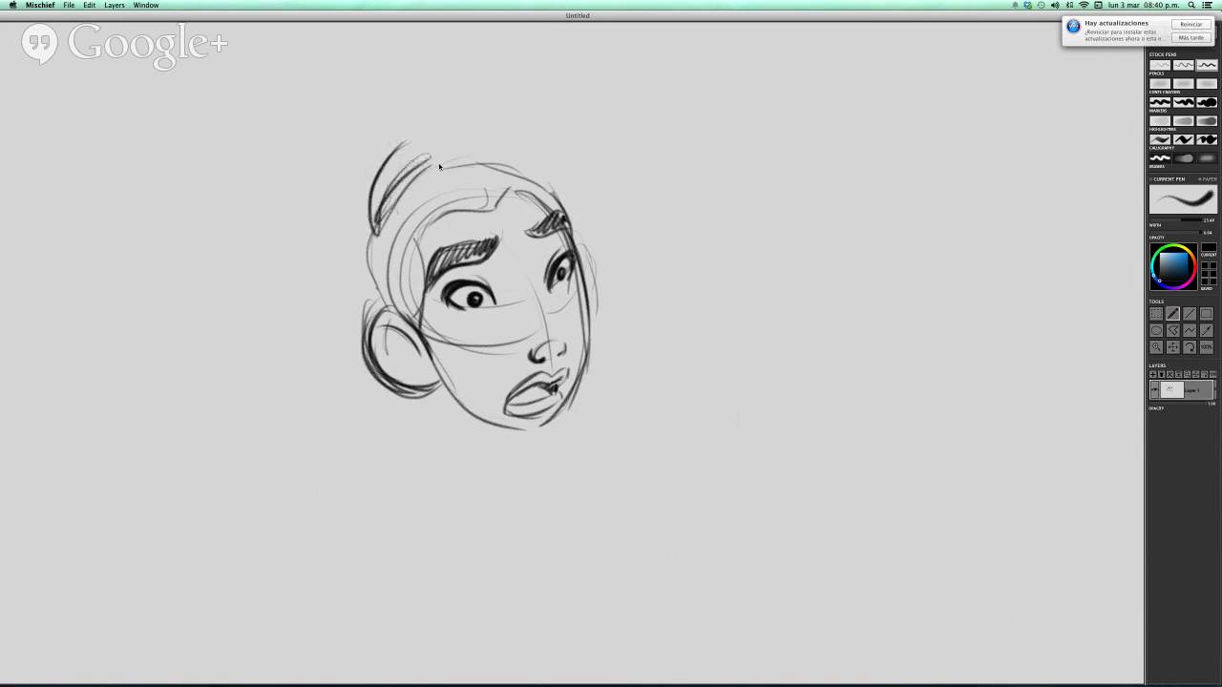
left_click_drag(442, 169, 431, 151)
mouse_move(435, 147)
left_mouse_down()
mouse_move(412, 111)
mouse_move(322, 130)
mouse_move(342, 212)
left_mouse_up()
mouse_move(326, 144)
left_mouse_down()
mouse_move(370, 208)
mouse_move(424, 145)
mouse_move(366, 211)
mouse_move(336, 114)
mouse_move(378, 233)
mouse_move(368, 286)
mouse_move(393, 317)
left_mouse_up()
mouse_move(462, 162)
left_mouse_down()
mouse_move(561, 208)
mouse_move(570, 235)
left_mouse_up()
Draw both sides of the neck below the ear and the chin
scroll(590, 233, "down", 5)
scroll(590, 234, "left", 3)
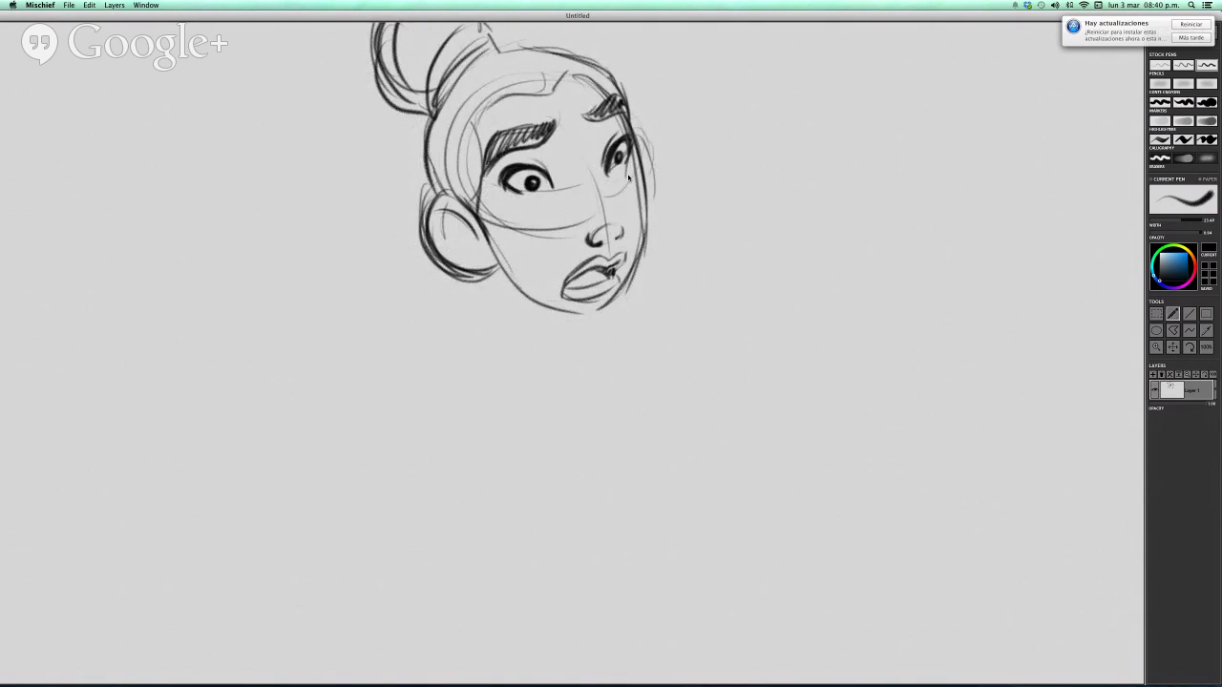
scroll(628, 176, "down", 2)
scroll(628, 177, "left", 1)
left_click_drag(523, 196, 514, 296)
scroll(649, 286, "up", 4)
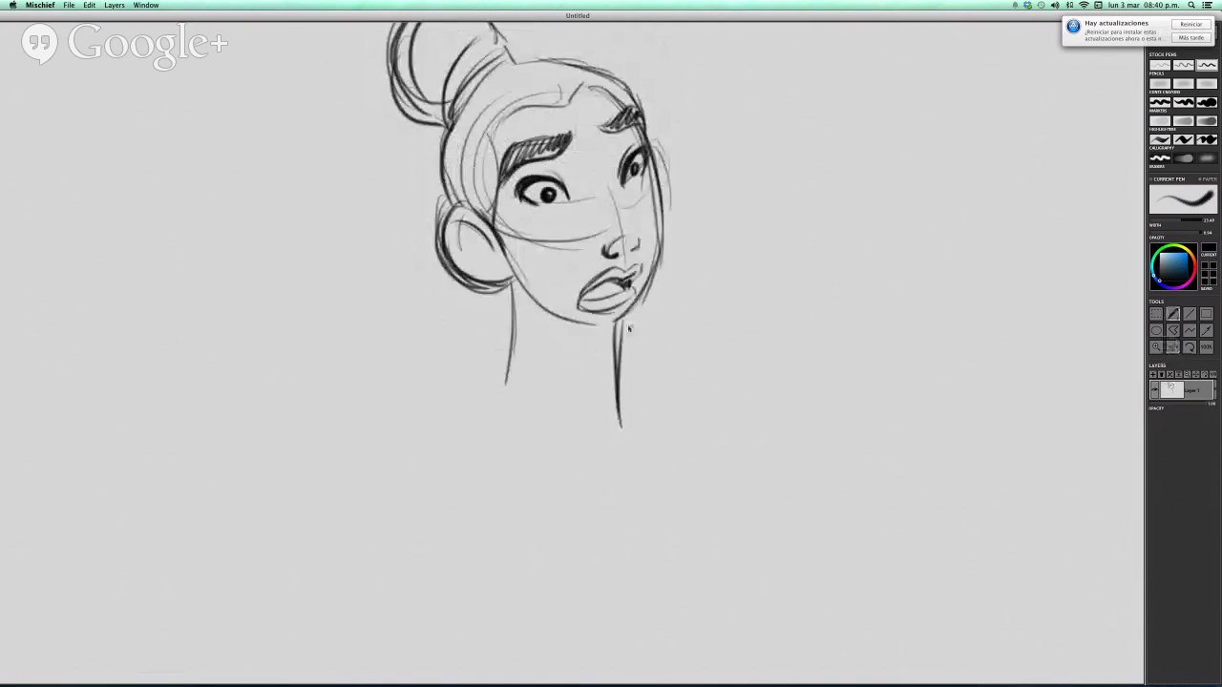
left_click_drag(608, 328, 612, 412)
left_click_drag(612, 360, 613, 425)
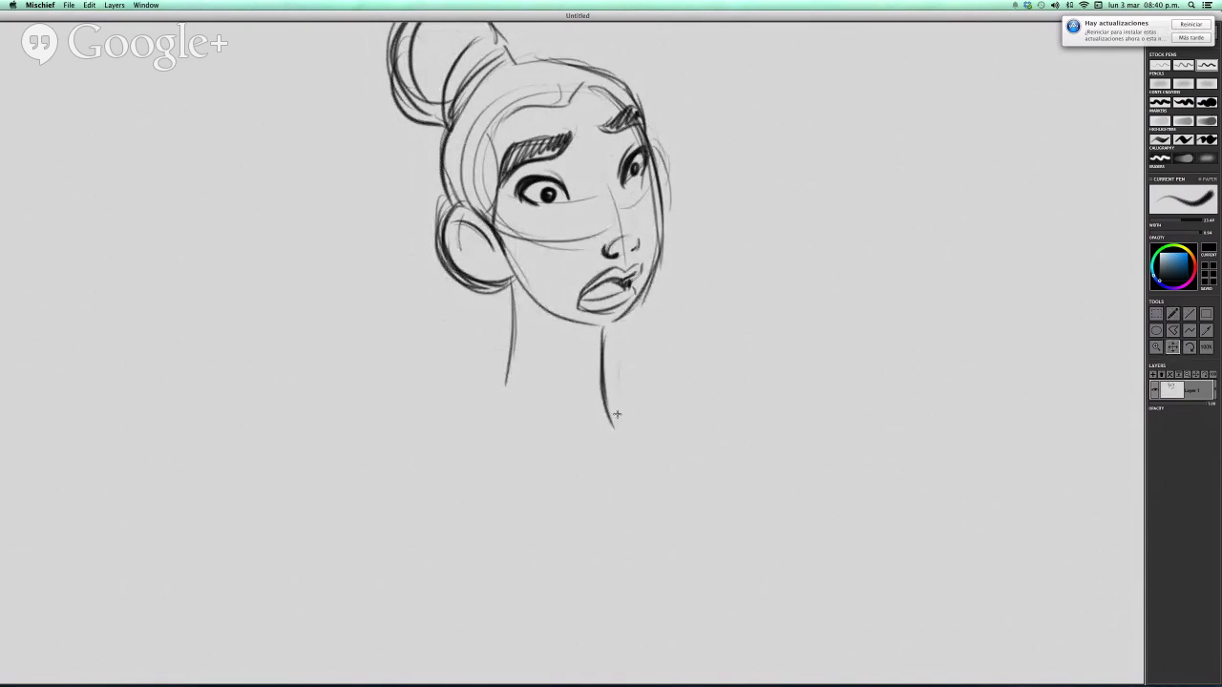
Sketch the neckline sloping down from the neck and the scarf knot at the base of the throat
scroll(611, 414, "up", 3)
left_click_drag(496, 462, 608, 545)
mouse_move(608, 482)
left_mouse_down()
mouse_move(619, 522)
mouse_move(608, 567)
left_mouse_up()
mouse_move(601, 537)
left_mouse_down()
mouse_move(633, 569)
mouse_move(623, 582)
left_mouse_up()
mouse_move(630, 538)
left_mouse_down()
mouse_move(634, 579)
mouse_move(605, 418)
left_mouse_up()
Draw the two rounded scarf tails hanging below the knot
key("space")
left_click_drag(593, 413, 563, 495)
left_click_drag(605, 432, 611, 529)
left_click_drag(565, 497, 609, 528)
mouse_move(632, 410)
left_mouse_down()
mouse_move(675, 455)
mouse_move(658, 504)
left_mouse_up()
mouse_move(649, 420)
left_mouse_down()
mouse_move(687, 482)
mouse_move(656, 503)
left_mouse_up()
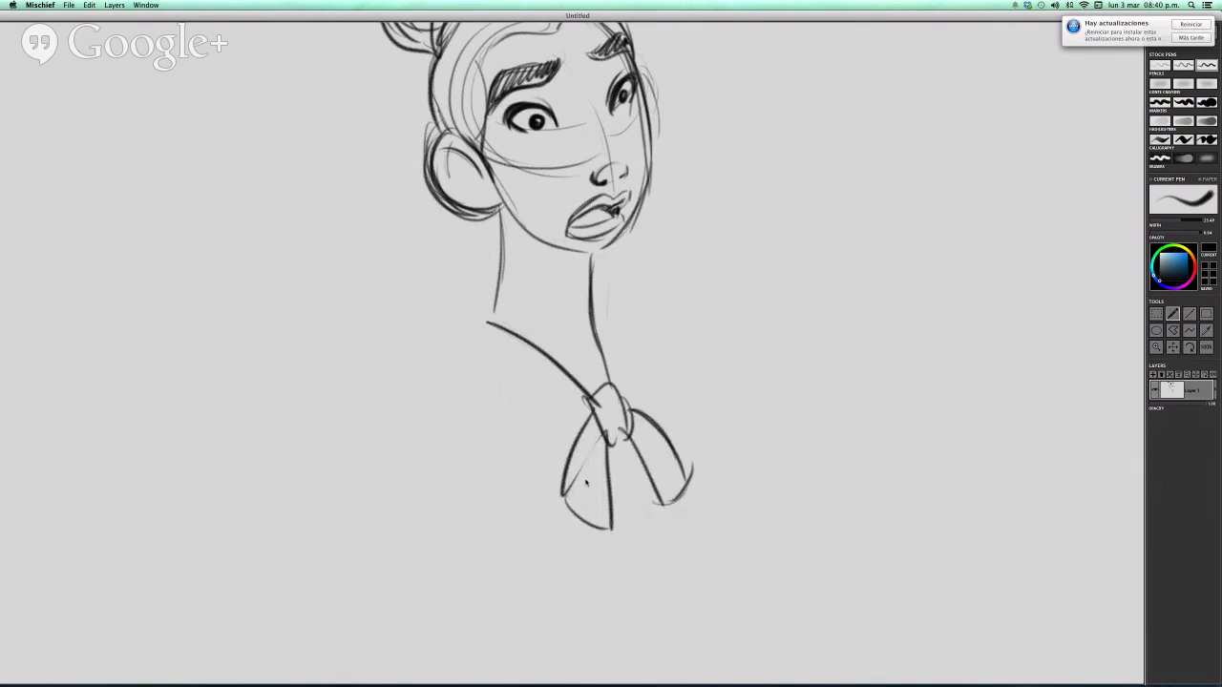
Reinforce the edges of the scarf tails and define the outline of the knot
mouse_move(592, 413)
left_mouse_down()
mouse_move(561, 491)
mouse_move(611, 527)
left_mouse_up()
left_click_drag(611, 448, 660, 499)
mouse_move(612, 385)
left_mouse_down()
mouse_move(632, 430)
mouse_move(625, 440)
left_mouse_up()
left_click_drag(623, 434, 609, 444)
left_click_drag(589, 394, 609, 384)
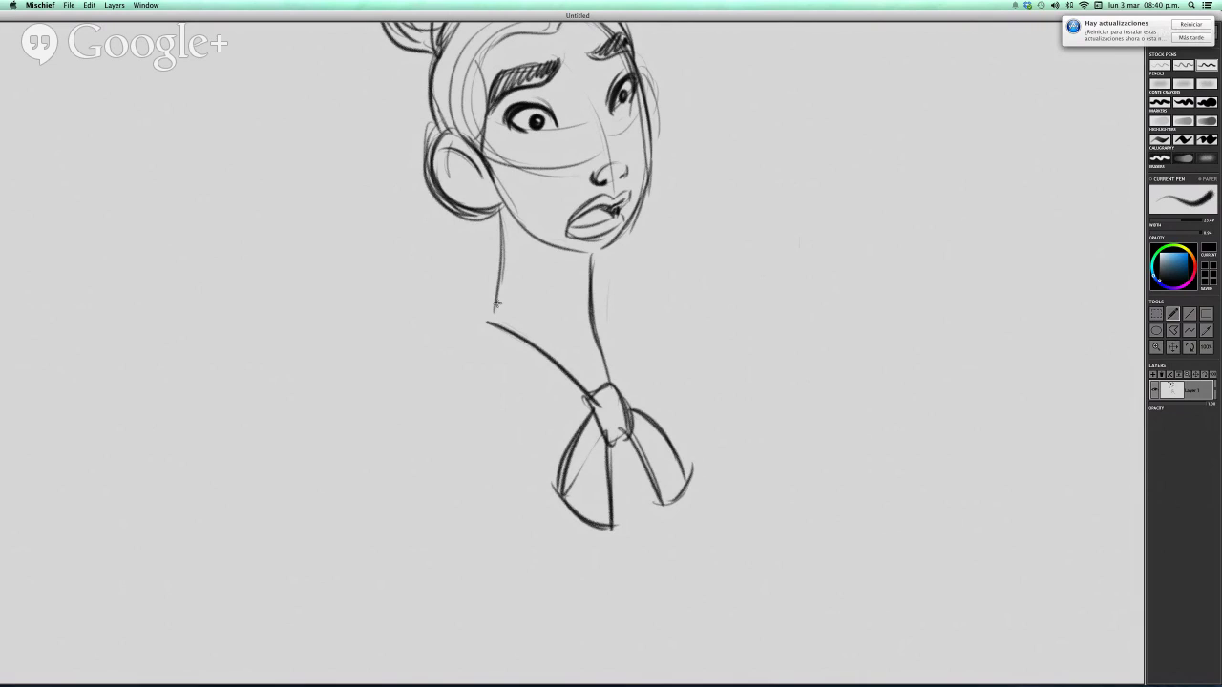
Draw the wide, pointed collar flaps on both sides of the neck, meeting at the scarf knot
left_click_drag(495, 303, 539, 347)
mouse_move(541, 277)
left_mouse_down()
mouse_move(494, 293)
mouse_move(442, 402)
left_mouse_up()
mouse_move(466, 316)
left_mouse_down()
mouse_move(429, 438)
mouse_move(569, 417)
mouse_move(592, 446)
left_mouse_up()
left_click_drag(409, 433, 642, 449)
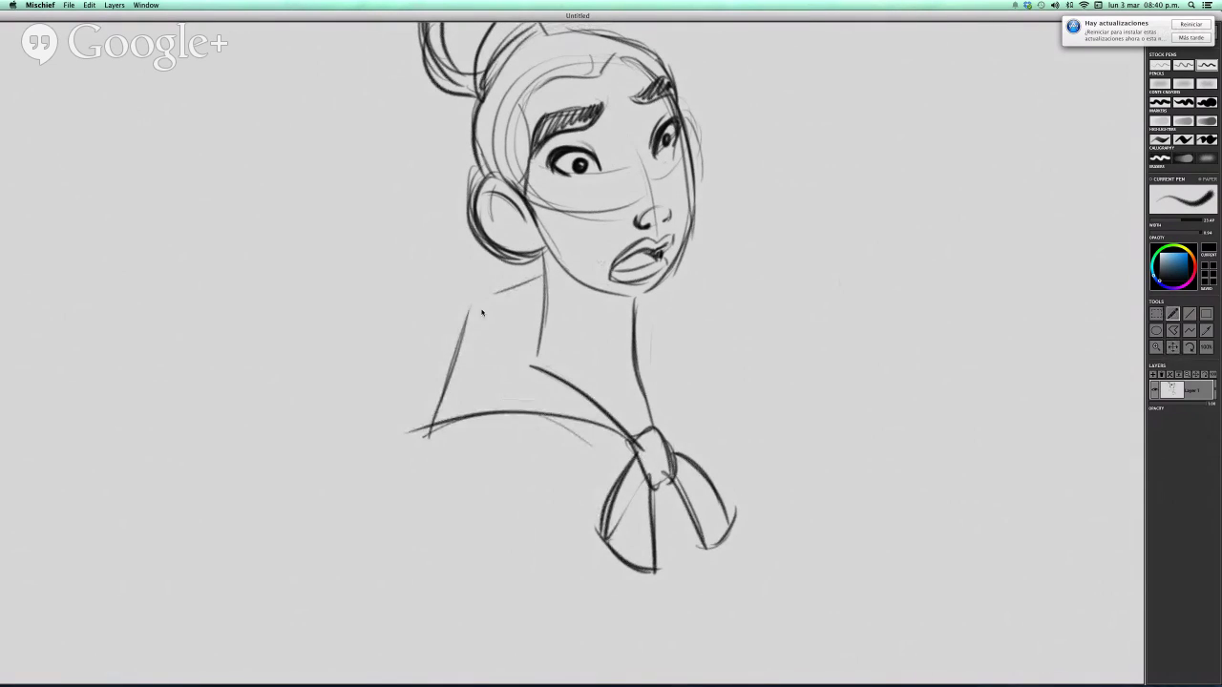
left_click_drag(482, 307, 416, 433)
mouse_move(474, 322)
left_mouse_down()
mouse_move(536, 277)
mouse_move(410, 427)
left_mouse_up()
mouse_move(664, 296)
left_mouse_down()
mouse_move(725, 338)
mouse_move(665, 389)
mouse_move(655, 441)
left_mouse_up()
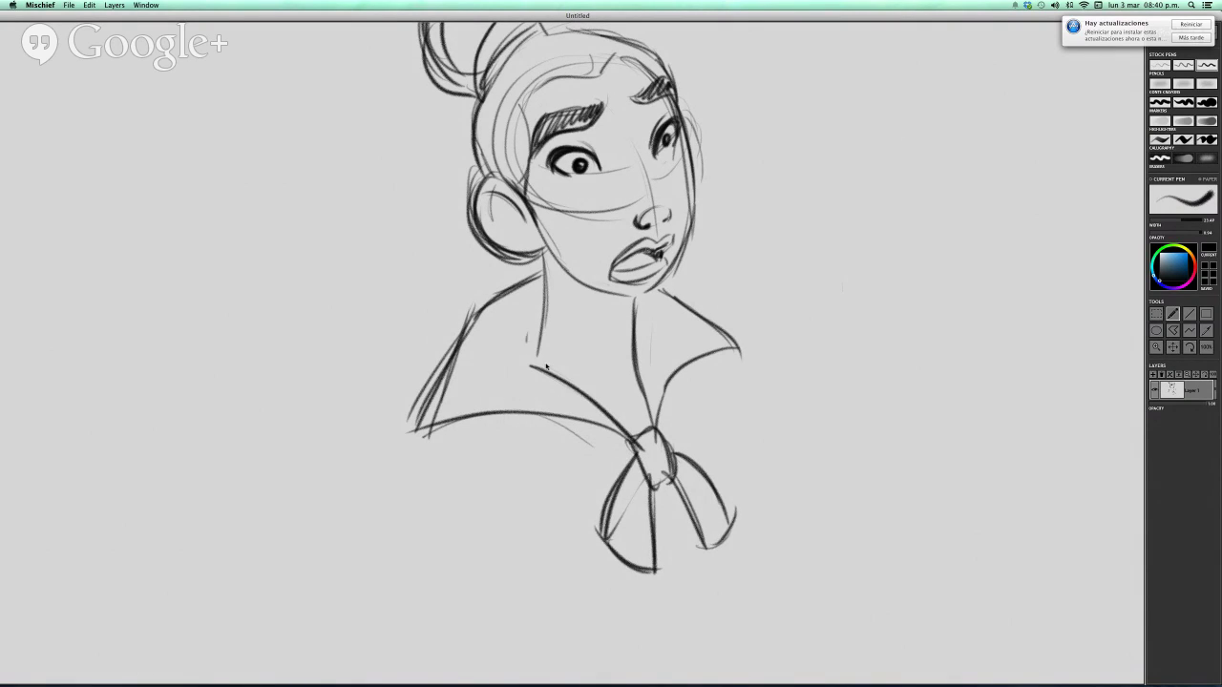
Darken the neck contours and the inner collar edge where it meets the neckline
mouse_move(545, 365)
left_mouse_down()
mouse_move(528, 329)
mouse_move(542, 372)
left_mouse_up()
left_click_drag(539, 326, 548, 364)
mouse_move(503, 289)
left_mouse_down()
mouse_move(553, 269)
mouse_move(539, 364)
left_mouse_up()
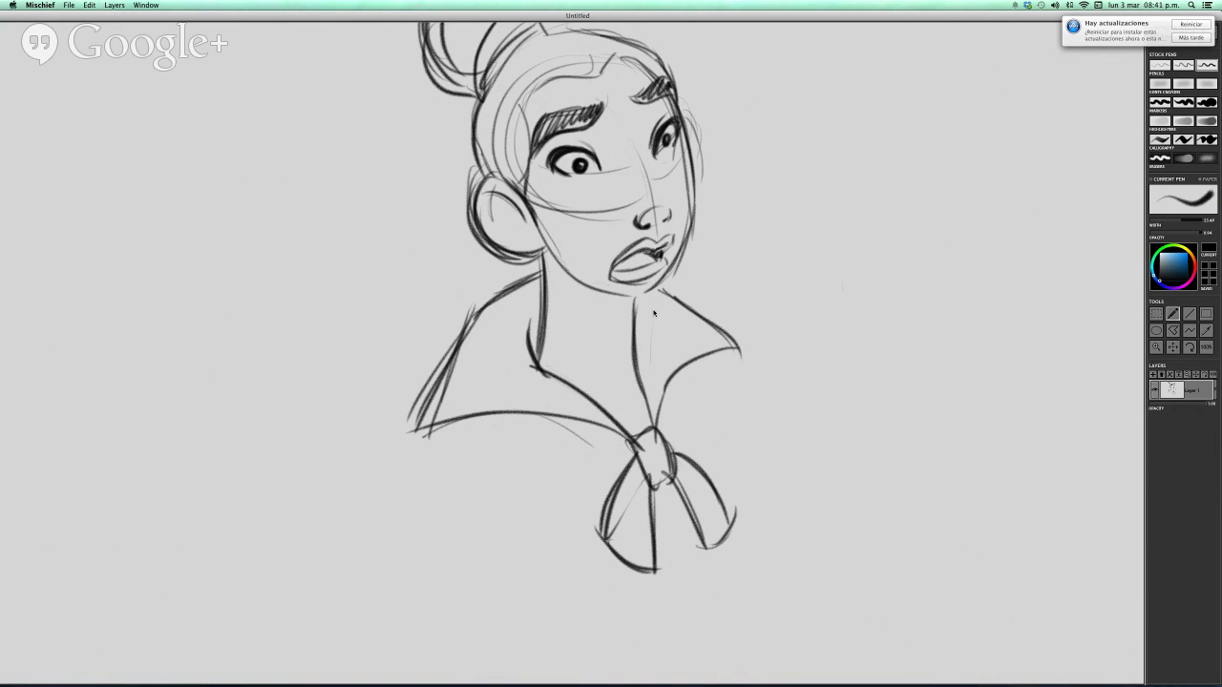
left_click_drag(634, 355, 629, 285)
Sketch the near shoulder and upper sleeve with layered, angular armour bands using the darkest pencil
scroll(739, 295, "down", 5)
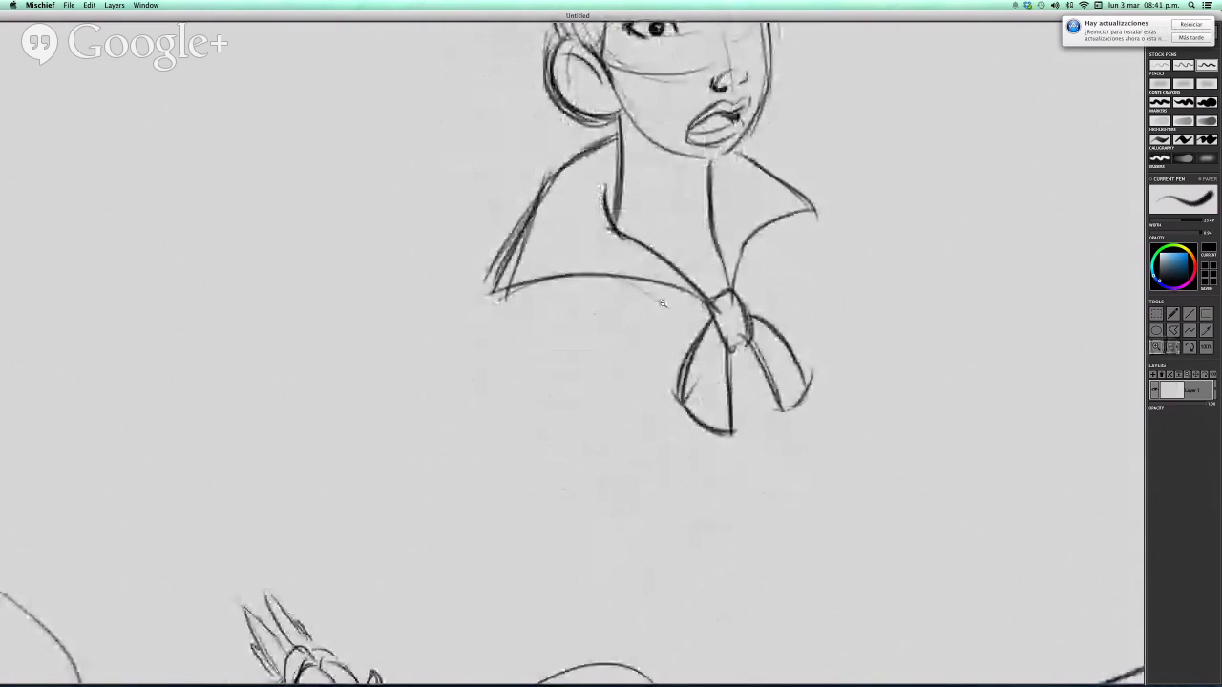
scroll(664, 316, "down", 5)
left_click_drag(664, 318, 598, 339)
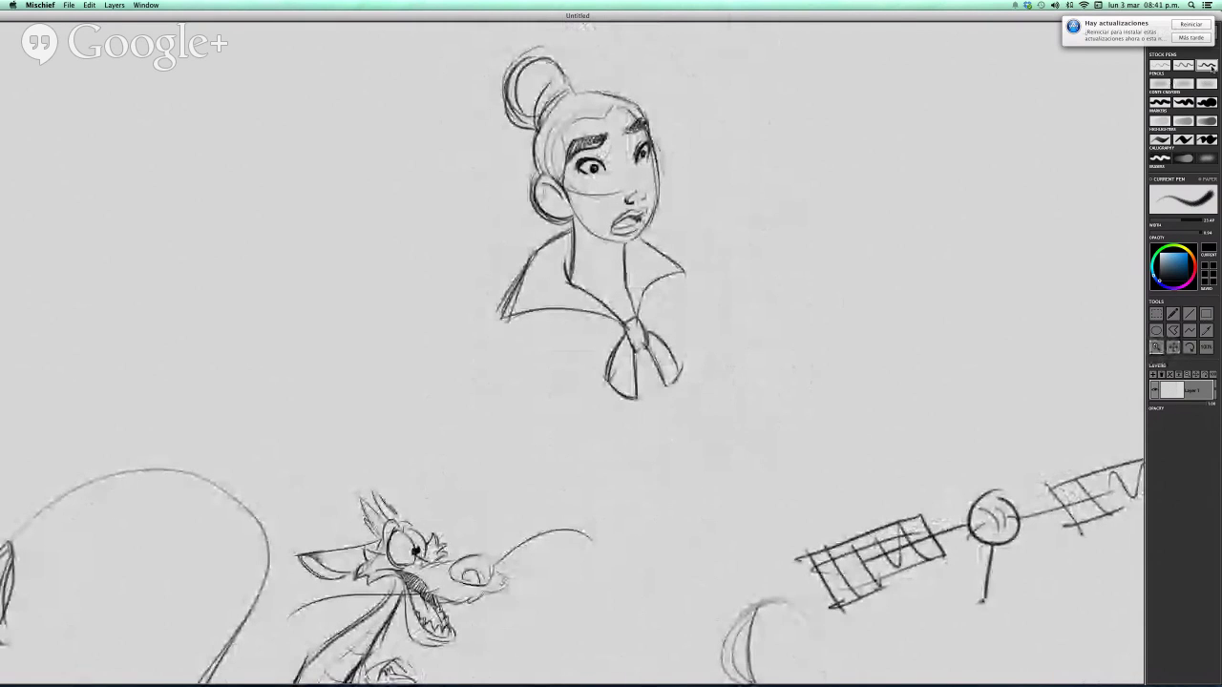
left_click(1206, 66)
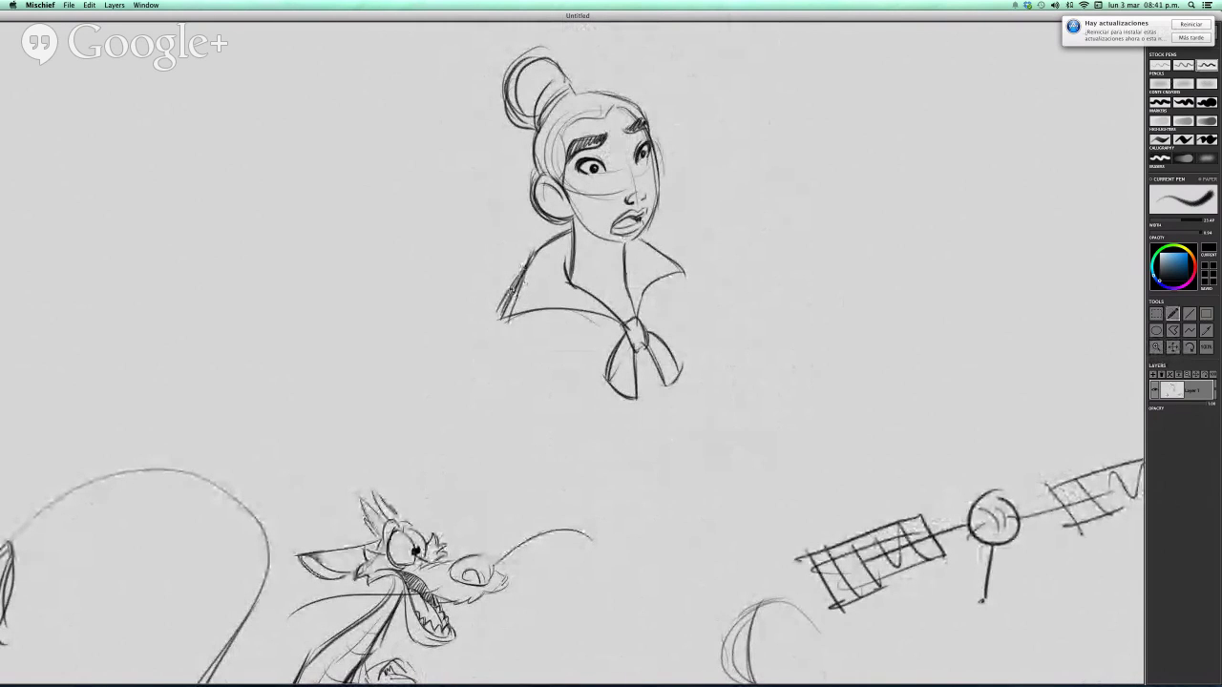
mouse_move(529, 256)
left_mouse_down()
mouse_move(425, 408)
mouse_move(509, 466)
left_mouse_up()
key("super+z")
key("super+z")
left_click_drag(424, 414, 519, 465)
left_click_drag(561, 366, 519, 444)
left_click_drag(437, 385, 504, 422)
left_click_drag(454, 355, 494, 380)
left_click_drag(469, 328, 523, 368)
left_click_drag(479, 371, 525, 395)
mouse_move(540, 370)
left_mouse_down()
mouse_move(503, 426)
mouse_move(525, 401)
left_mouse_up()
Draw the pointed shoulder guard on the far shoulder with a curved inner line
left_click_drag(693, 273, 767, 336)
left_click_drag(679, 278, 756, 358)
left_click_drag(731, 296, 738, 333)
mouse_move(755, 323)
left_mouse_down()
mouse_move(771, 334)
mouse_move(758, 361)
left_mouse_up()
Draw the far side of the torso down to the waist and curved bands across the midriff
left_click_drag(683, 305, 693, 411)
left_click_drag(700, 355, 660, 480)
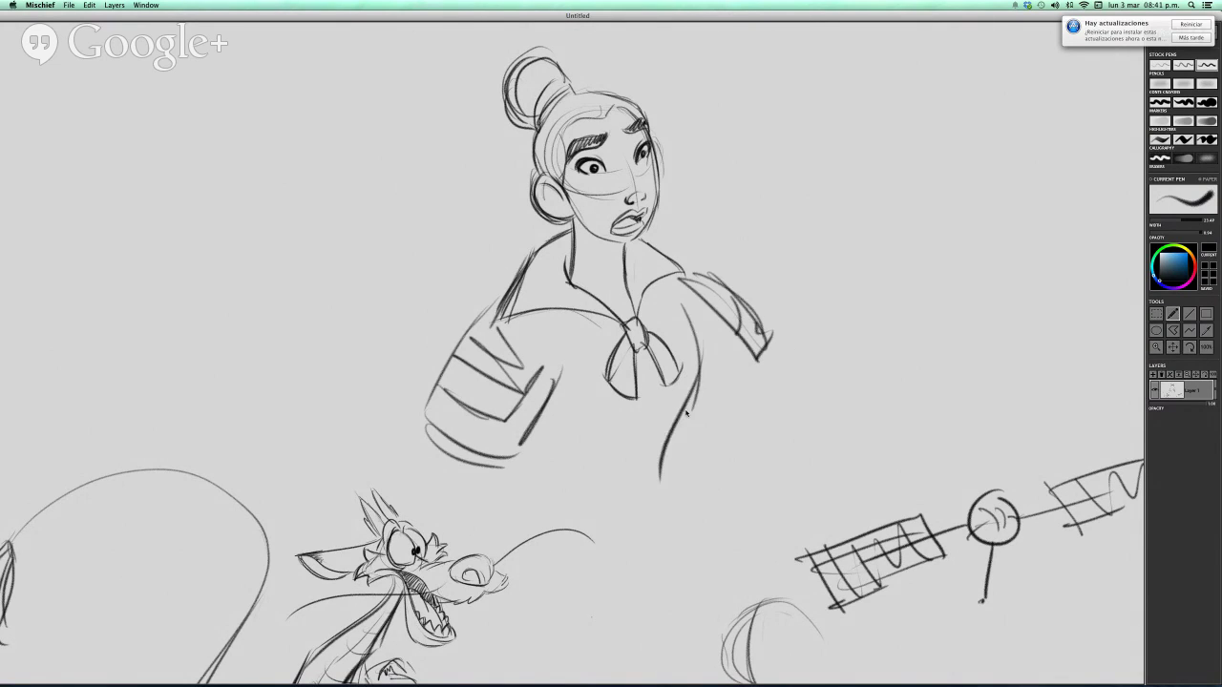
left_click_drag(687, 388, 647, 519)
key("super+z")
key("super+z")
left_click_drag(691, 317, 648, 521)
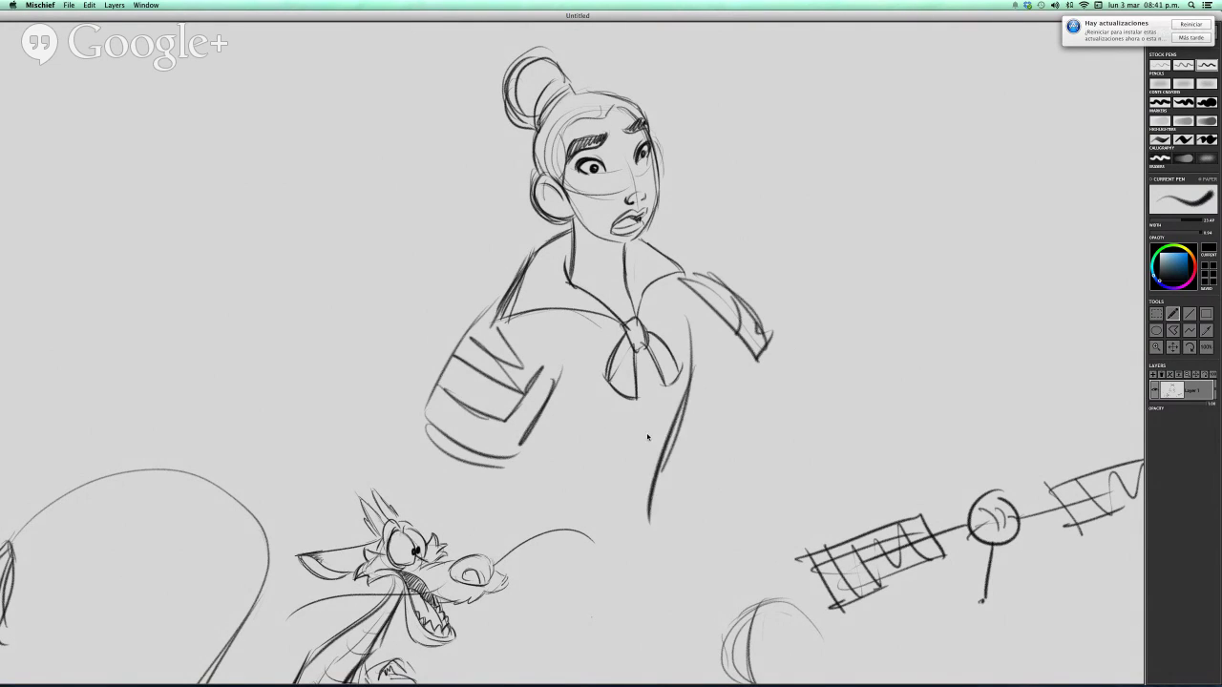
mouse_move(548, 441)
left_mouse_down()
mouse_move(668, 448)
mouse_move(542, 463)
mouse_move(642, 483)
left_mouse_up()
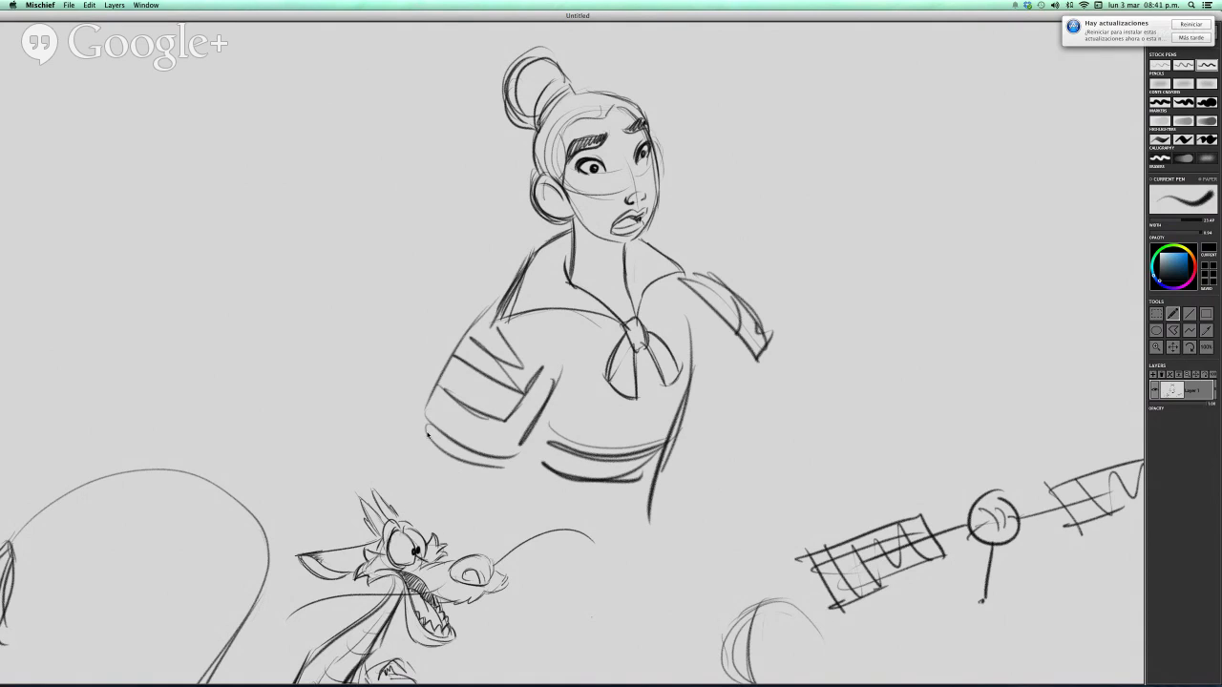
Add the lines of the near arm below the armoured sleeve
left_click_drag(426, 432, 407, 495)
left_click_drag(506, 476, 495, 525)
left_click_drag(416, 484, 426, 523)
left_click_drag(512, 478, 506, 507)
Draw the far arm hanging from its shoulder guard, with wrap lines across the forearm
left_click_drag(693, 298, 746, 399)
left_click_drag(728, 326, 766, 530)
left_click_drag(676, 452, 742, 553)
left_click_drag(776, 492, 765, 531)
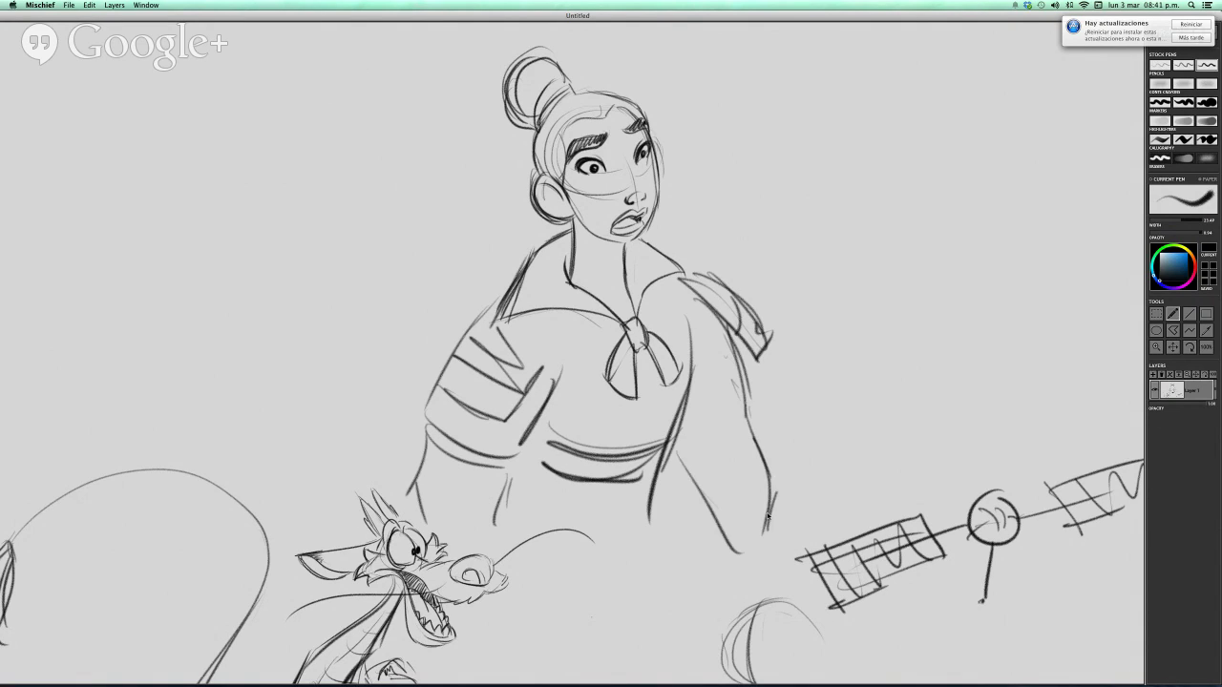
left_click_drag(754, 454, 699, 490)
mouse_move(773, 495)
left_mouse_down()
mouse_move(729, 521)
mouse_move(762, 541)
mouse_move(771, 526)
left_mouse_up()
Draw a dark, shaded inner layer beneath the far shoulder guard and reinforce the upper arm's outer edge
scroll(718, 242, "up", 2)
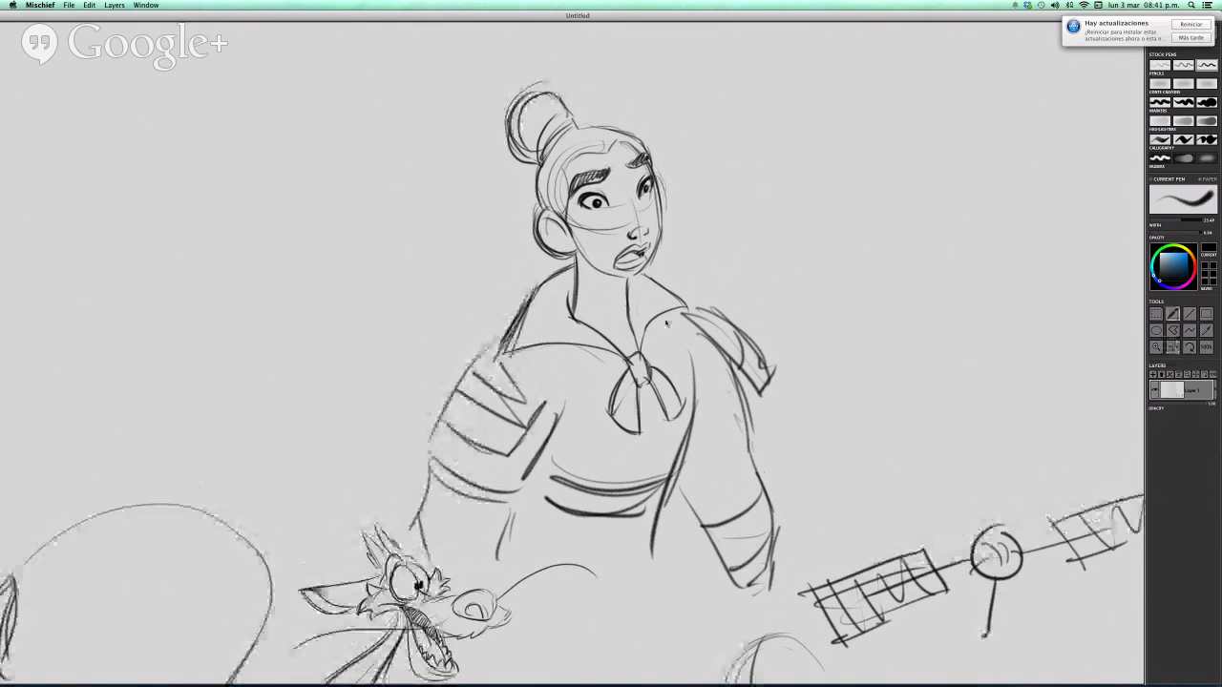
left_click_drag(689, 318, 734, 439)
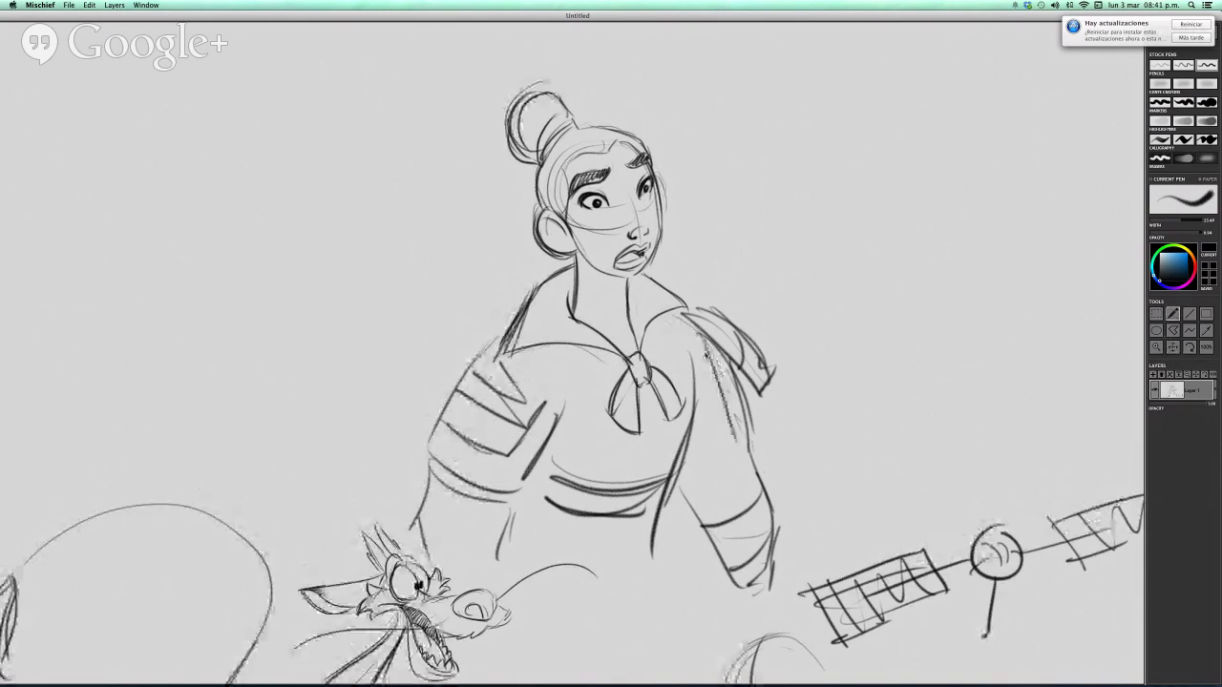
left_click_drag(706, 339, 715, 384)
left_click_drag(717, 378, 758, 481)
left_click_drag(726, 401, 754, 468)
left_click_drag(668, 315, 747, 397)
left_click_drag(747, 397, 729, 410)
left_click_drag(708, 340, 729, 378)
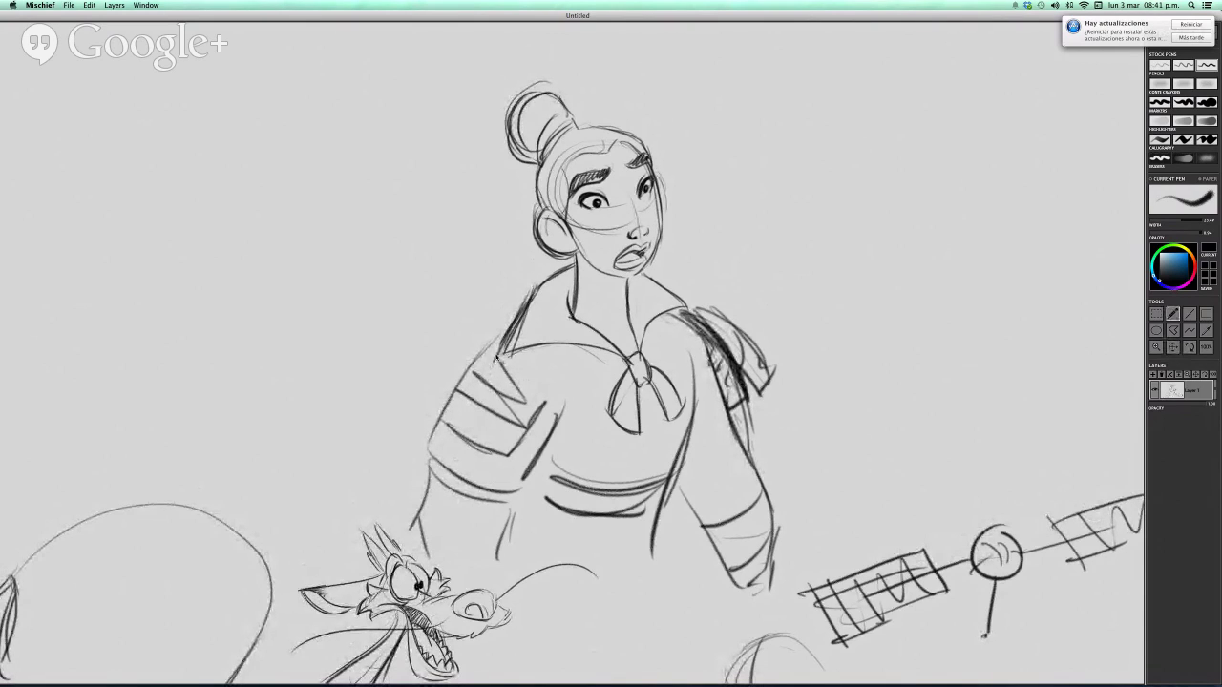
Thicken the near shoulder armour's outline, extend its inner edge up to the collar and shade the far shoulder
left_click_drag(507, 328, 416, 447)
mouse_move(420, 434)
left_mouse_down()
mouse_move(486, 491)
mouse_move(519, 490)
left_mouse_up()
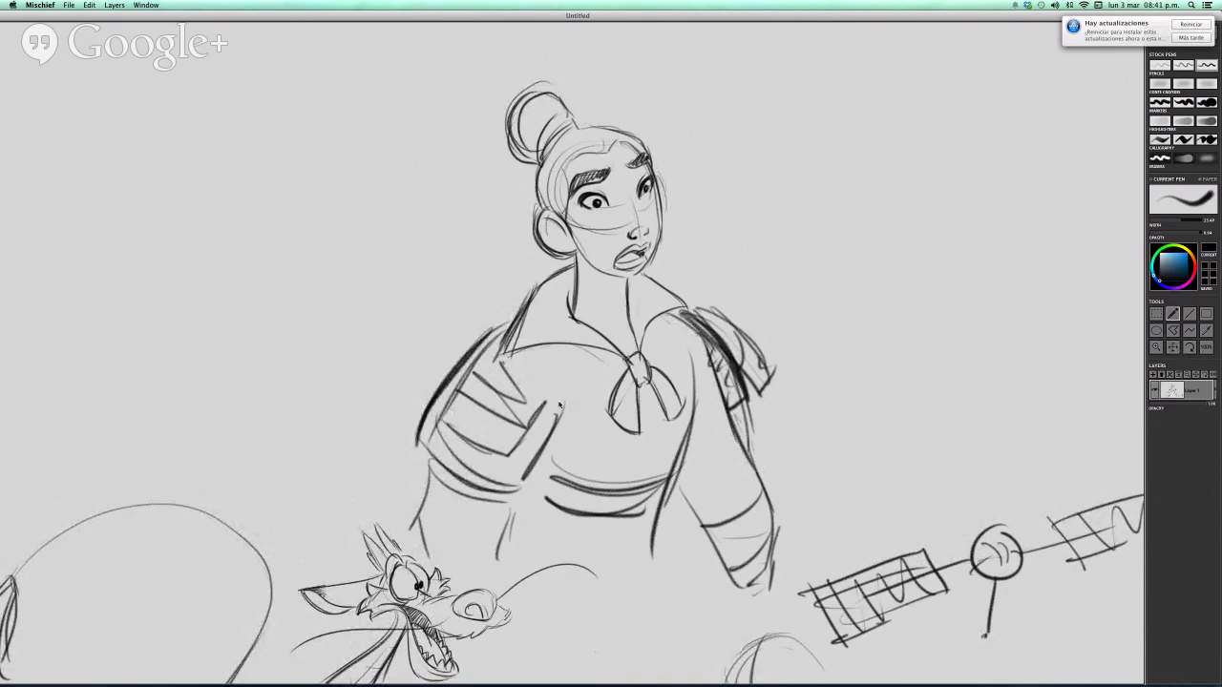
left_click_drag(564, 378, 536, 449)
left_click_drag(571, 355, 520, 487)
left_click_drag(672, 328, 731, 387)
left_click_drag(662, 315, 724, 400)
key("space")
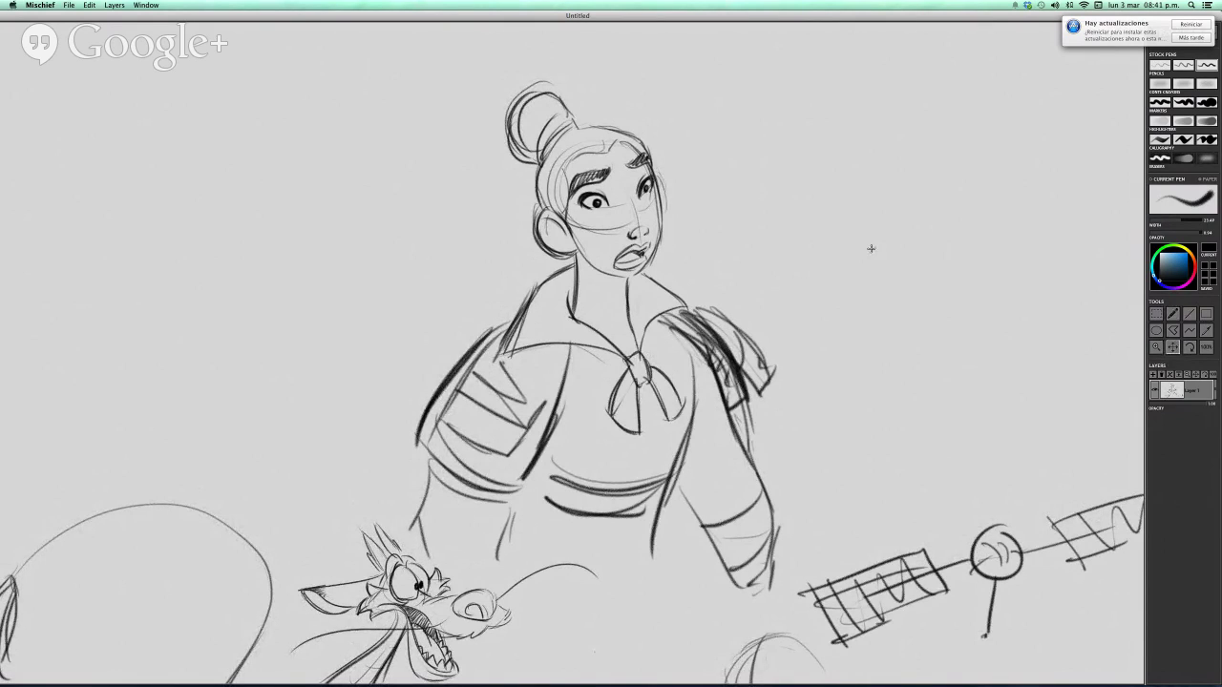
mouse_move(738, 207)
left_mouse_down()
mouse_move(712, 254)
mouse_move(823, 210)
left_mouse_up()
key("super+space")
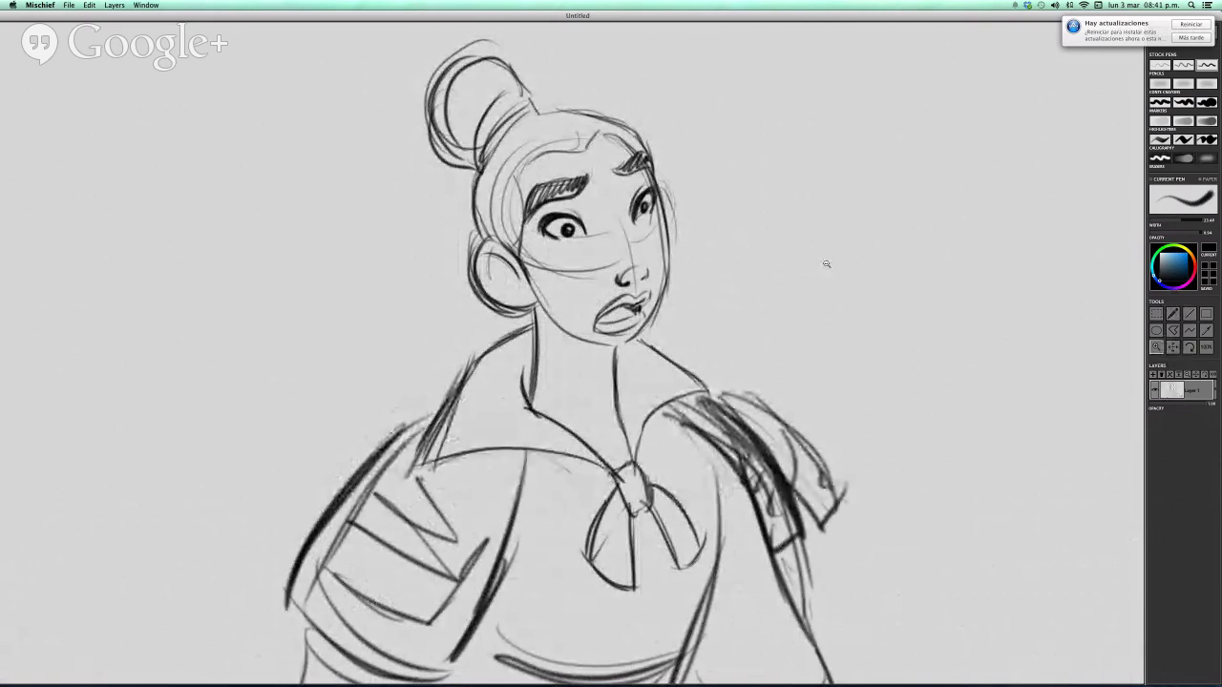
Darken the warrior's hairline across the forehead and the outline at the back of her head with a pencil
key("super+z")
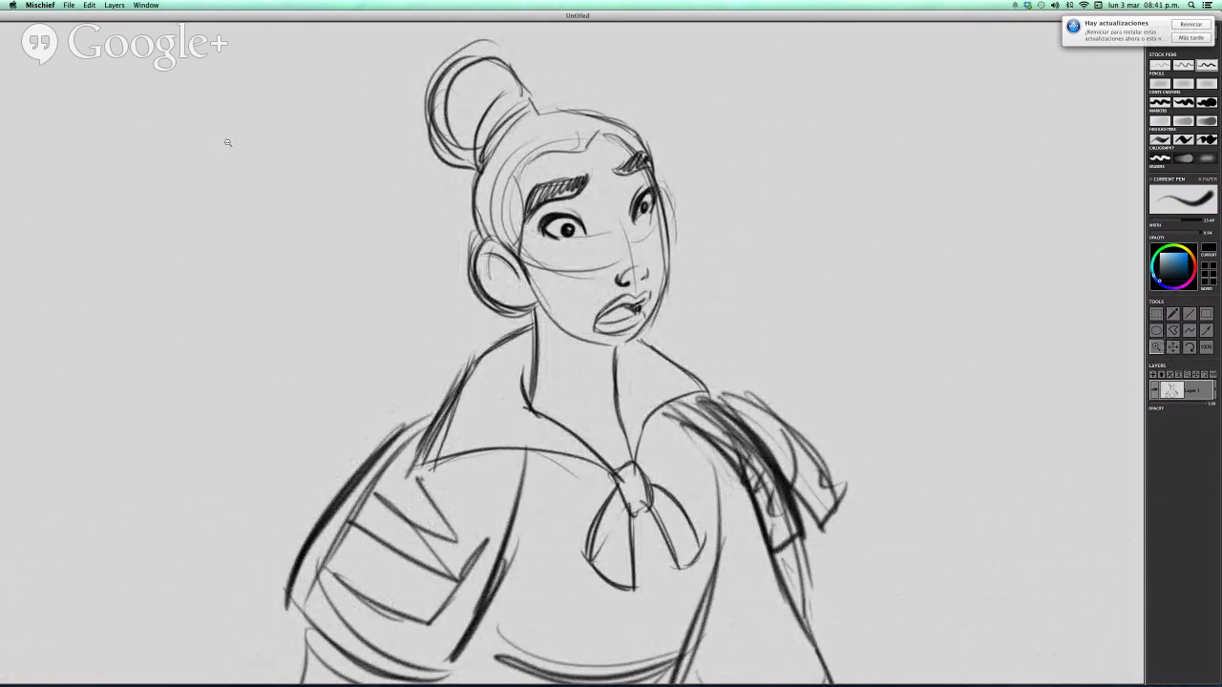
left_click(1205, 67)
mouse_move(536, 115)
left_mouse_down()
mouse_move(496, 141)
mouse_move(468, 196)
mouse_move(488, 252)
left_mouse_up()
left_click_drag(513, 181, 530, 271)
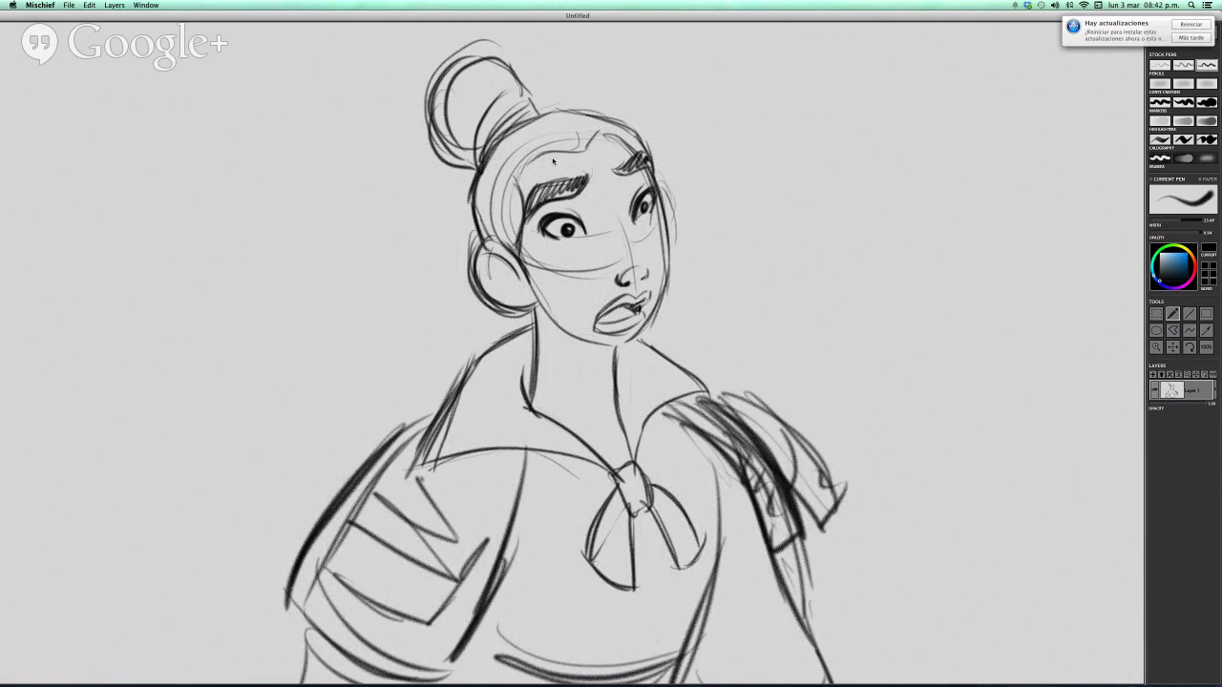
mouse_move(520, 177)
left_mouse_down()
mouse_move(544, 153)
mouse_move(585, 151)
mouse_move(599, 131)
mouse_move(539, 159)
mouse_move(515, 197)
left_mouse_up()
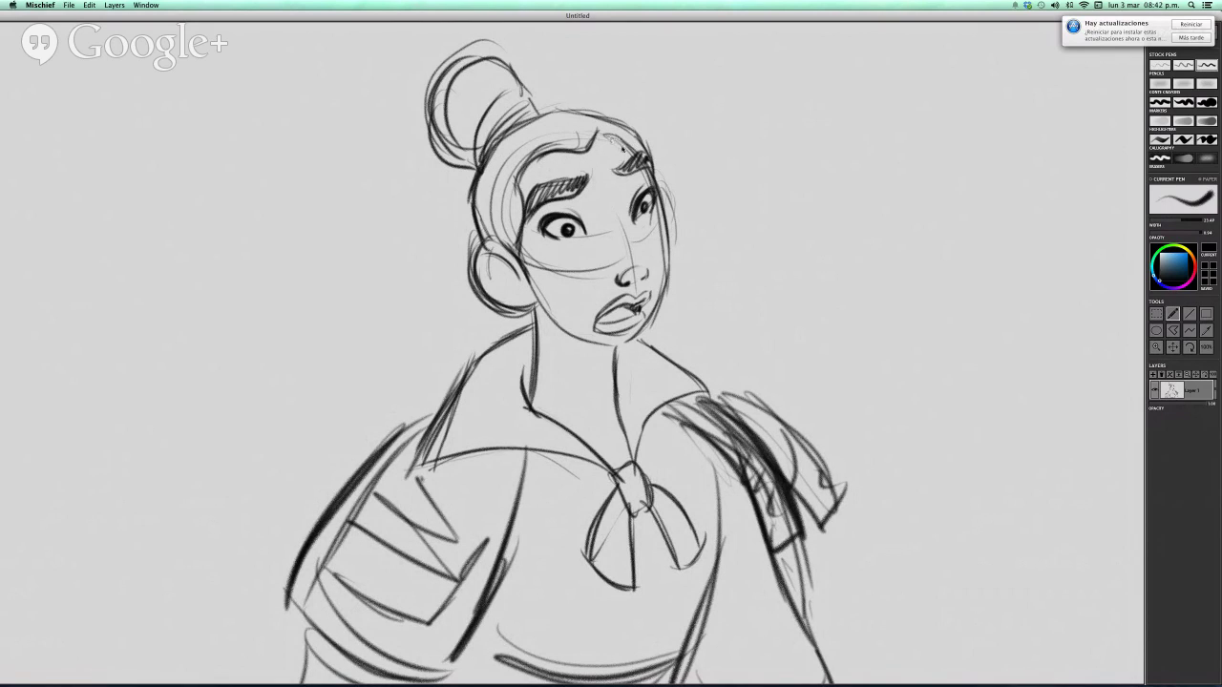
left_click_drag(621, 148, 643, 151)
Hatch the warrior's hair at the temple, in the topknot and across the crown
mouse_move(519, 172)
left_mouse_down()
mouse_move(493, 202)
mouse_move(509, 246)
mouse_move(525, 250)
left_mouse_up()
mouse_move(477, 67)
left_mouse_down()
mouse_move(454, 151)
mouse_move(477, 149)
mouse_move(444, 142)
mouse_move(432, 101)
mouse_move(467, 166)
mouse_move(507, 73)
mouse_move(547, 116)
mouse_move(480, 154)
mouse_move(542, 100)
left_mouse_up()
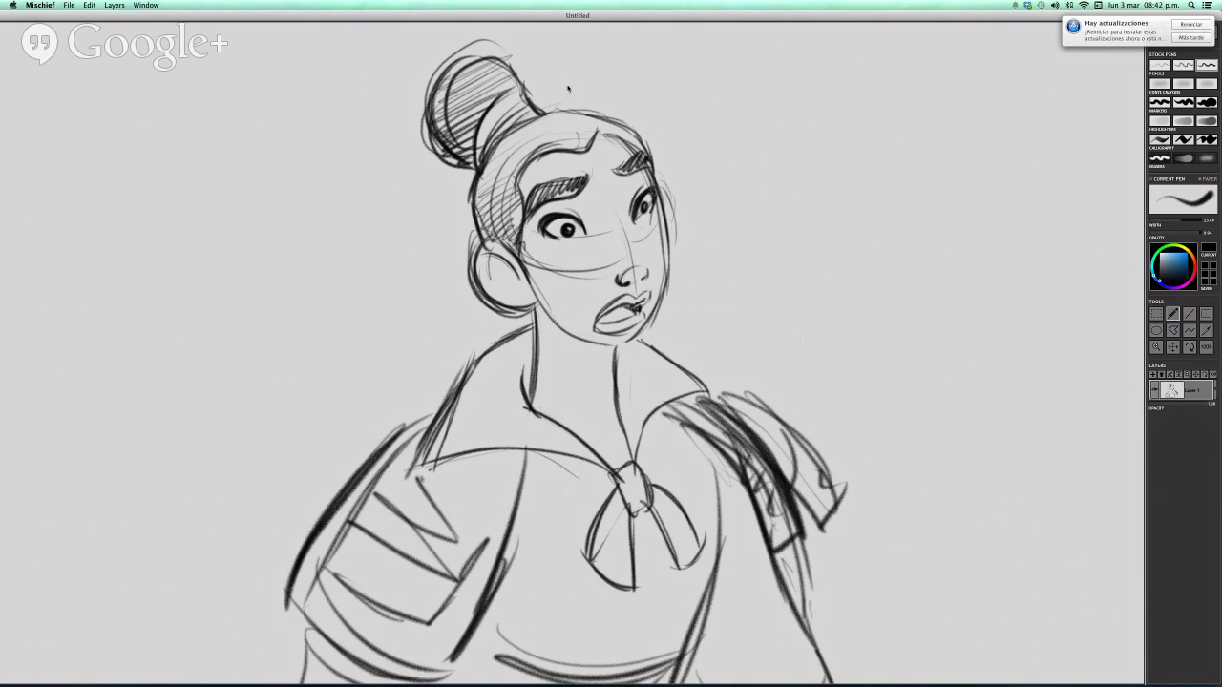
mouse_move(519, 145)
left_mouse_down()
mouse_move(556, 151)
mouse_move(607, 123)
mouse_move(639, 154)
left_mouse_up()
key("super+z")
mouse_move(496, 155)
left_mouse_down()
mouse_move(565, 113)
mouse_move(590, 134)
mouse_move(618, 129)
mouse_move(655, 160)
left_mouse_up()
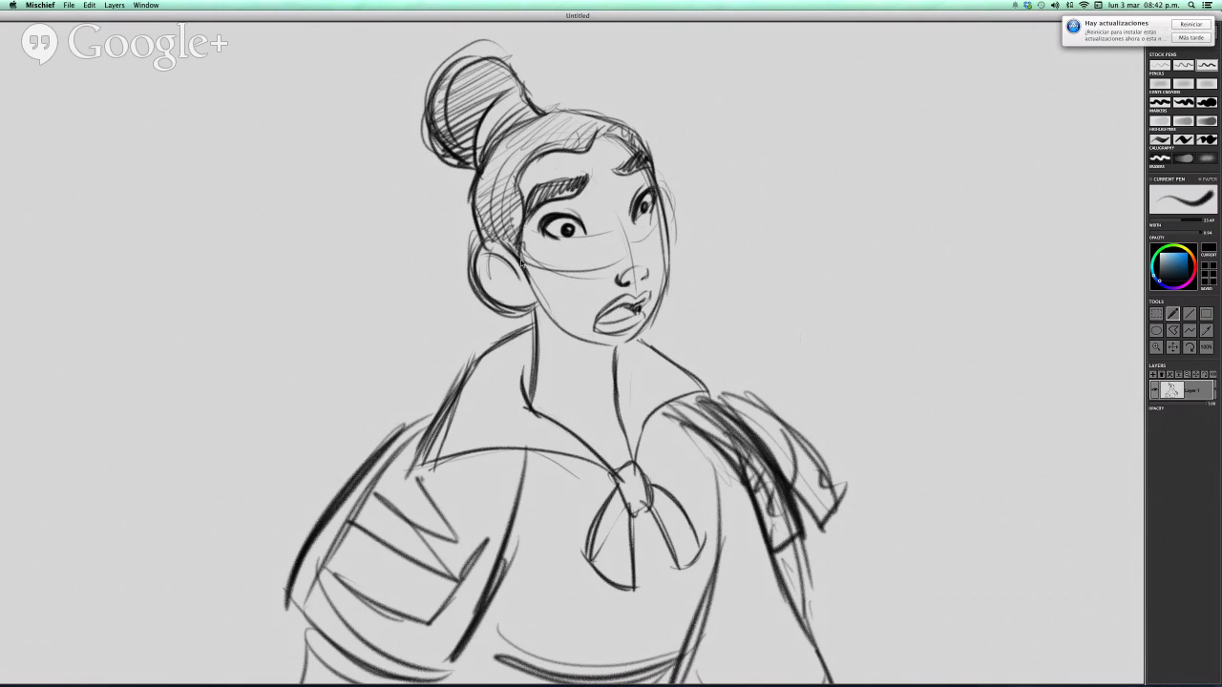
Reinforce the outlines of the warrior's ear, both sides of her neck and the raised scarf collar
mouse_move(521, 261)
left_mouse_down()
mouse_move(496, 244)
mouse_move(475, 286)
mouse_move(501, 311)
mouse_move(529, 307)
mouse_move(533, 292)
mouse_move(534, 386)
left_mouse_up()
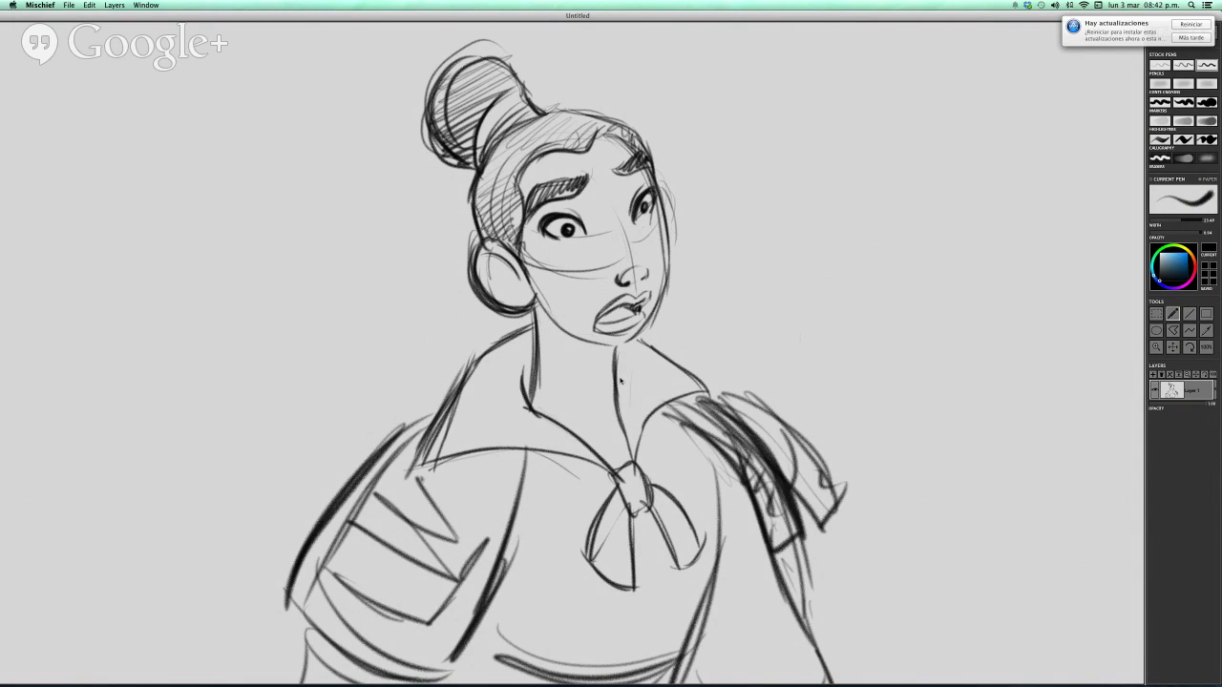
left_click_drag(616, 348, 625, 417)
left_click_drag(619, 349, 632, 460)
left_click_drag(634, 337, 704, 408)
mouse_move(668, 359)
left_mouse_down()
mouse_move(716, 418)
mouse_move(628, 471)
mouse_move(444, 460)
left_mouse_up()
left_click_drag(486, 350, 429, 456)
left_click_drag(456, 401, 424, 464)
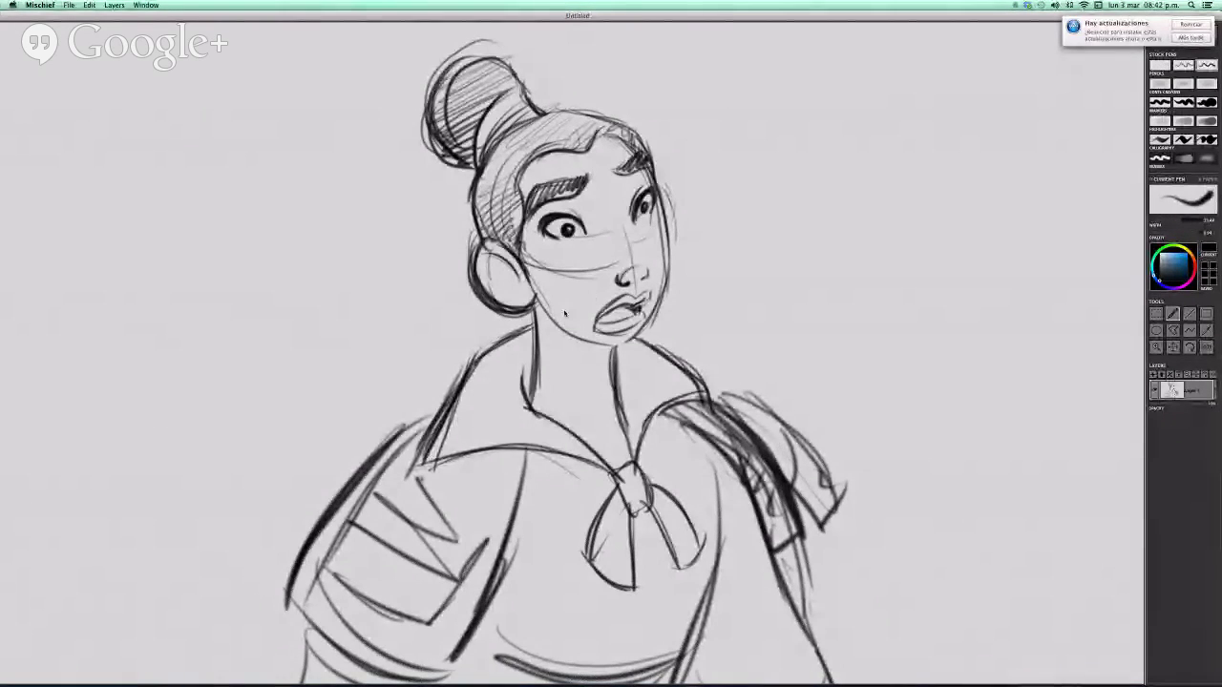
Try to darken the warrior's jawline from the ear to the chin
left_click_drag(533, 290, 596, 337)
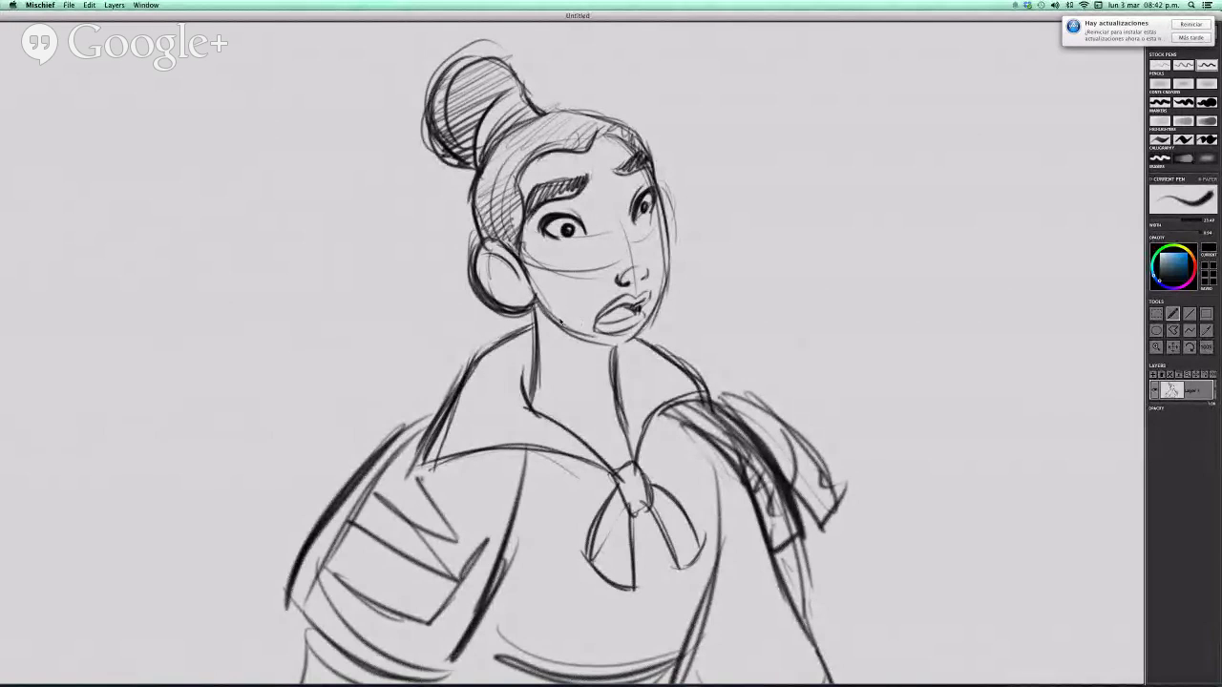
key("super+z")
mouse_move(534, 296)
left_mouse_down()
mouse_move(626, 341)
mouse_move(570, 333)
mouse_move(644, 326)
mouse_move(666, 298)
mouse_move(611, 344)
left_mouse_up()
key("super+z")
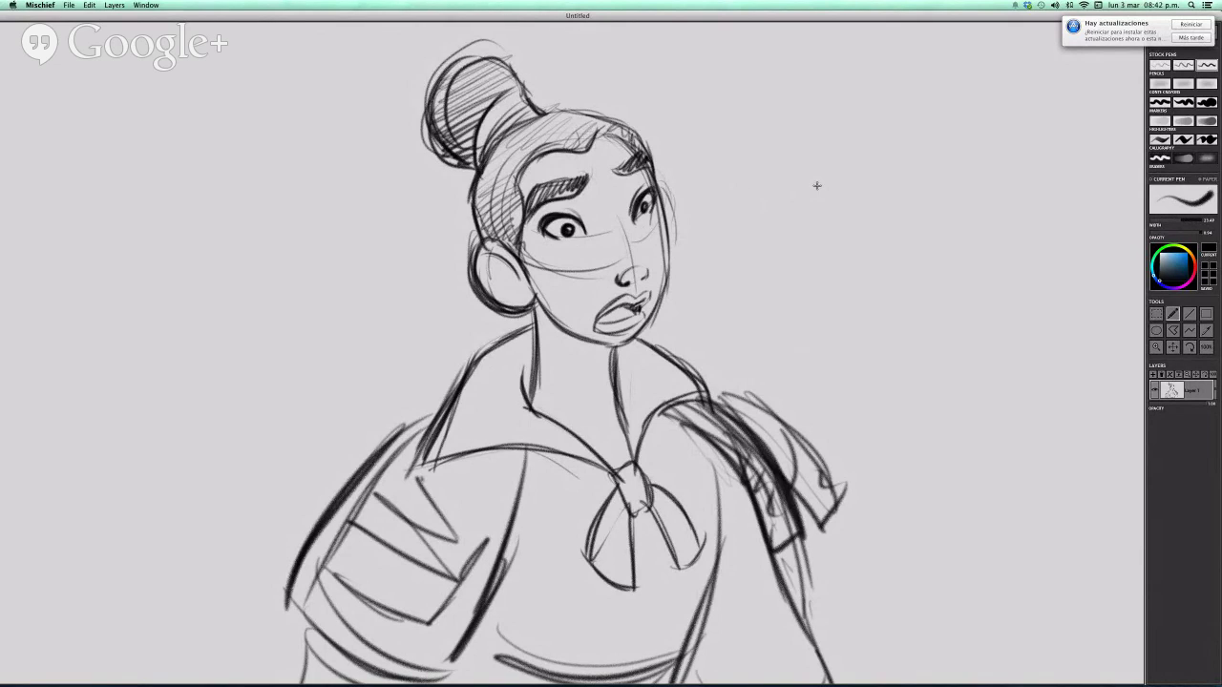
Look over the finished warrior and dragon sketches and find an empty area of the canvas
scroll(792, 176, "right", 3)
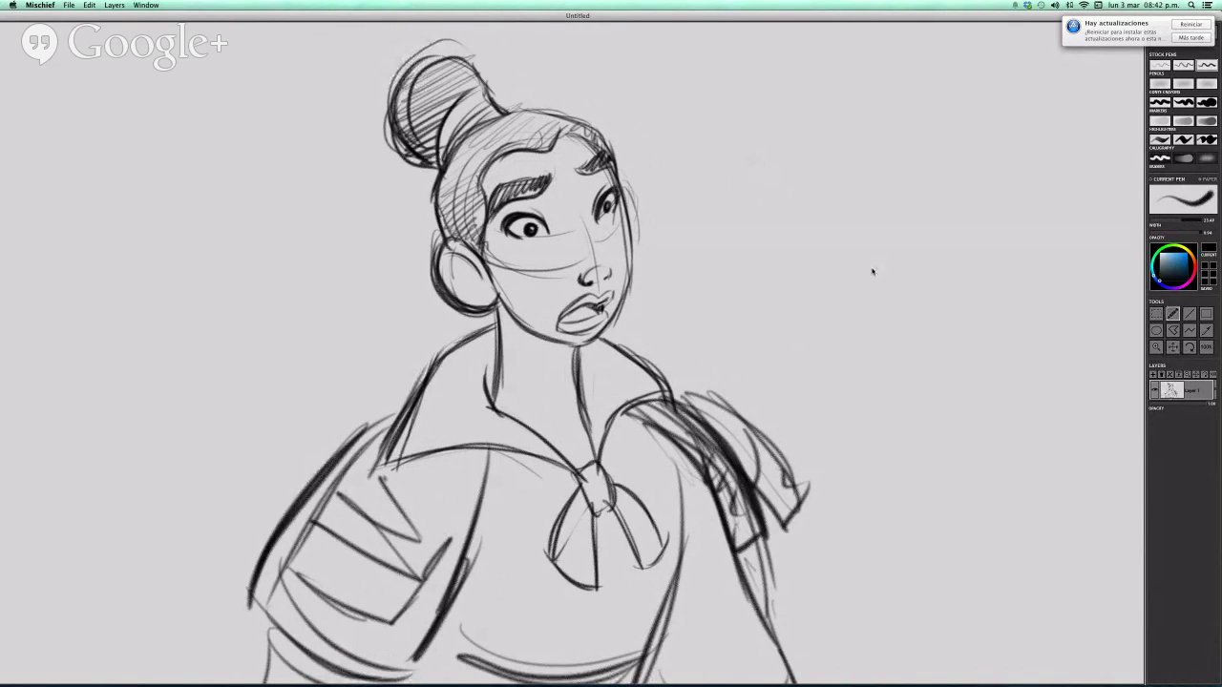
key("space")
mouse_move(948, 421)
left_mouse_down()
mouse_move(946, 325)
mouse_move(924, 445)
left_mouse_up()
scroll(663, 371, "left", 10)
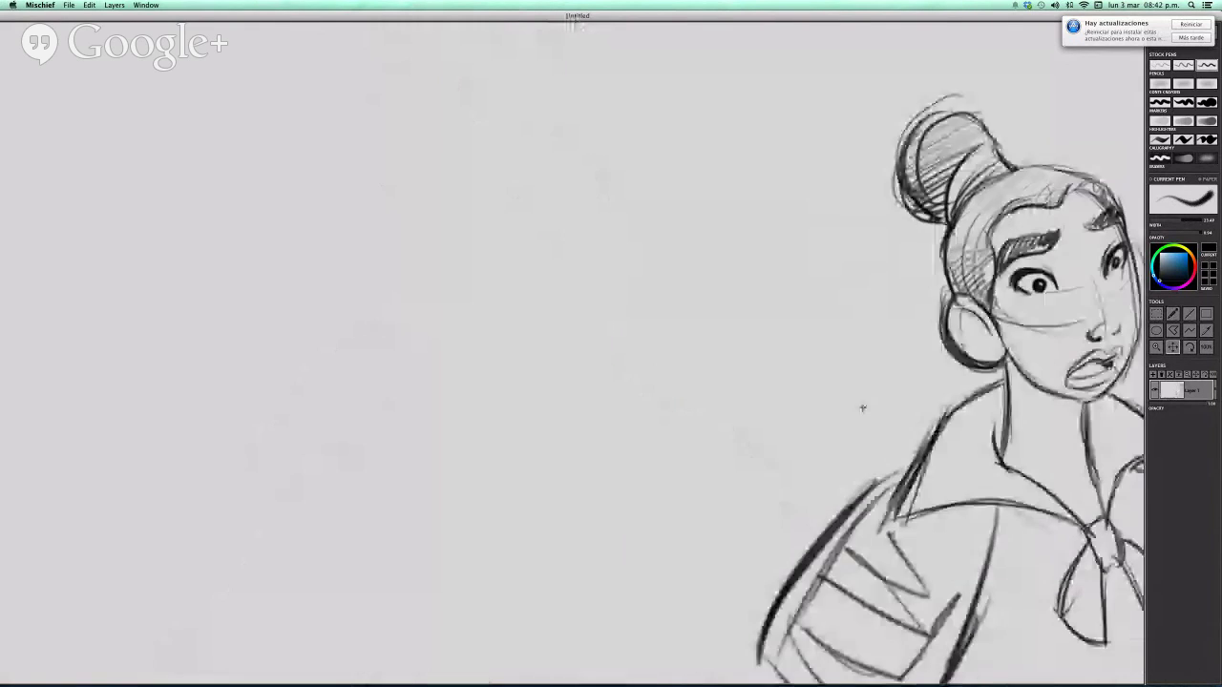
scroll(814, 403, "left", 2)
scroll(869, 314, "right", 10)
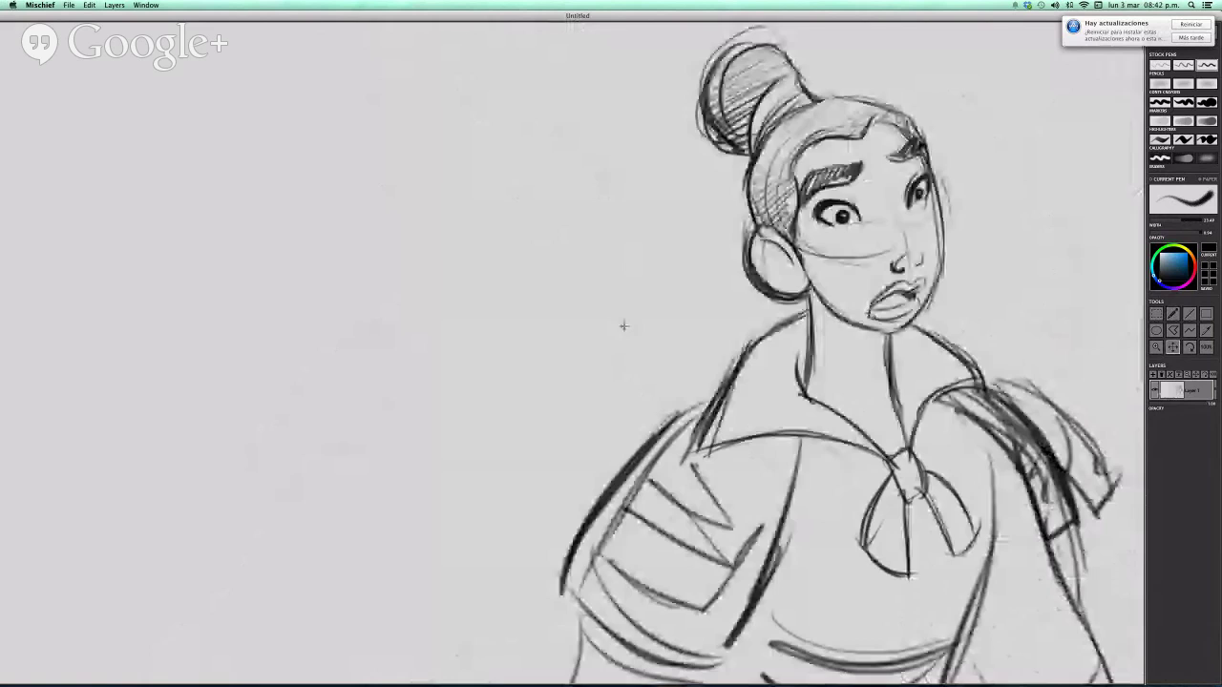
scroll(782, 140, "down", 10)
scroll(708, 417, "left", 5)
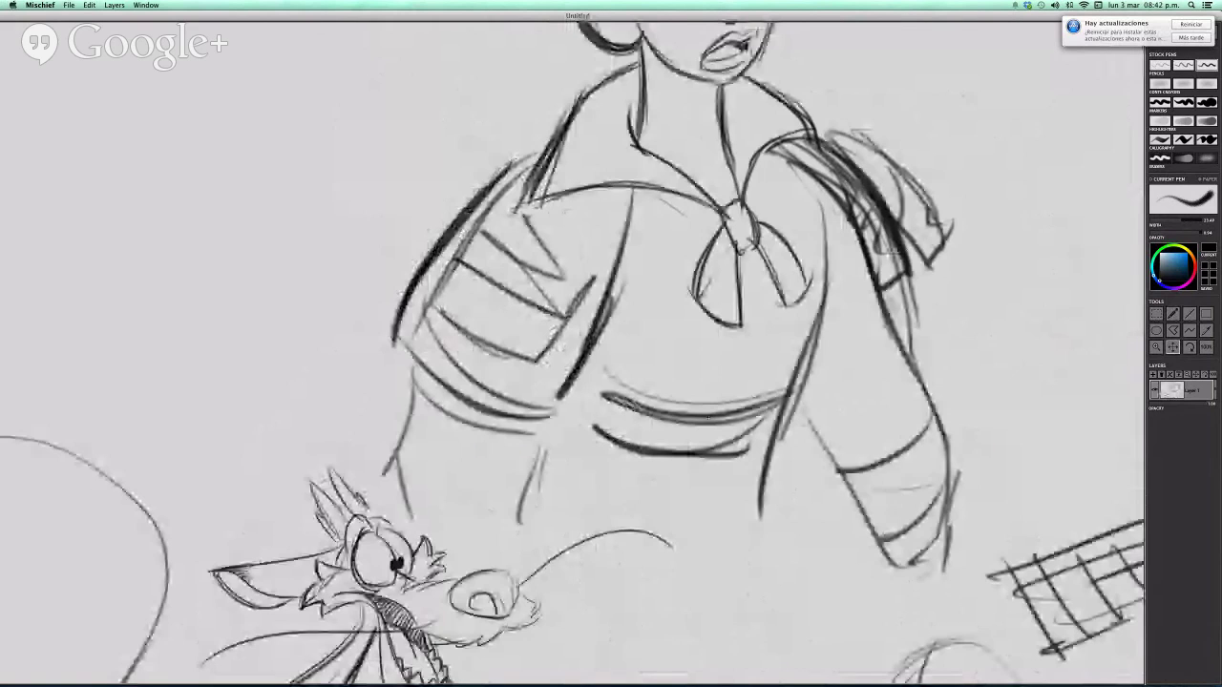
scroll(708, 418, "down", 10)
scroll(708, 417, "left", 5)
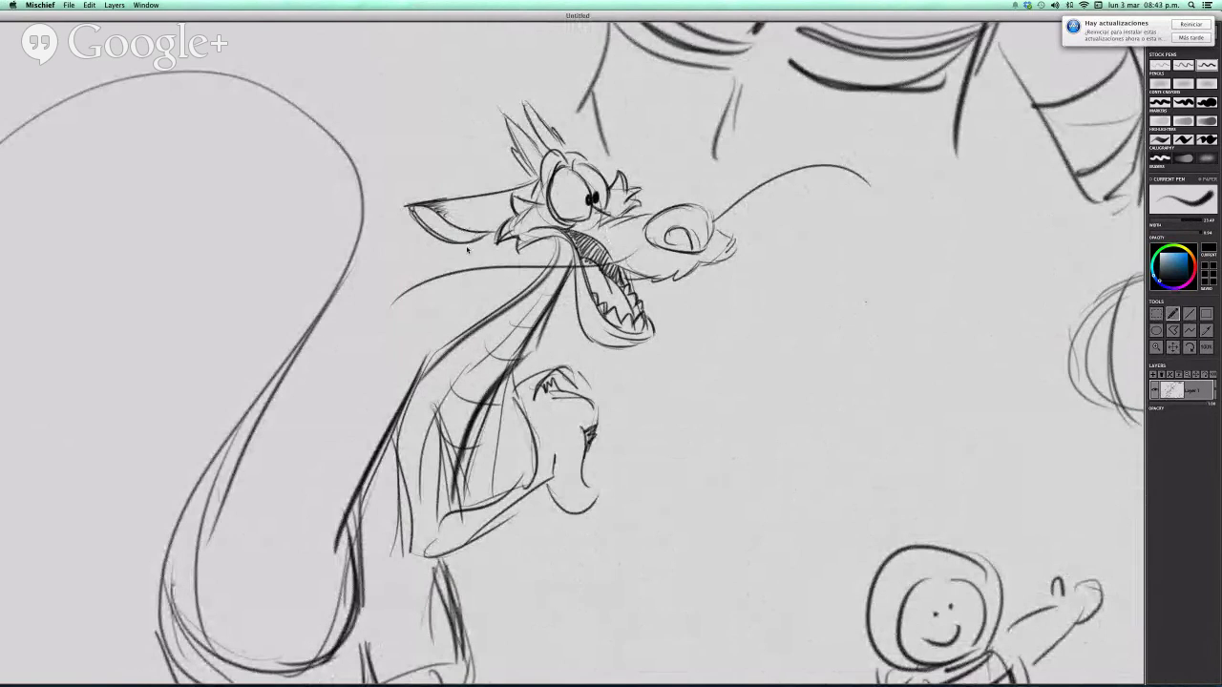
key("space")
left_click_drag(473, 248, 740, 340)
scroll(739, 340, "left", 6)
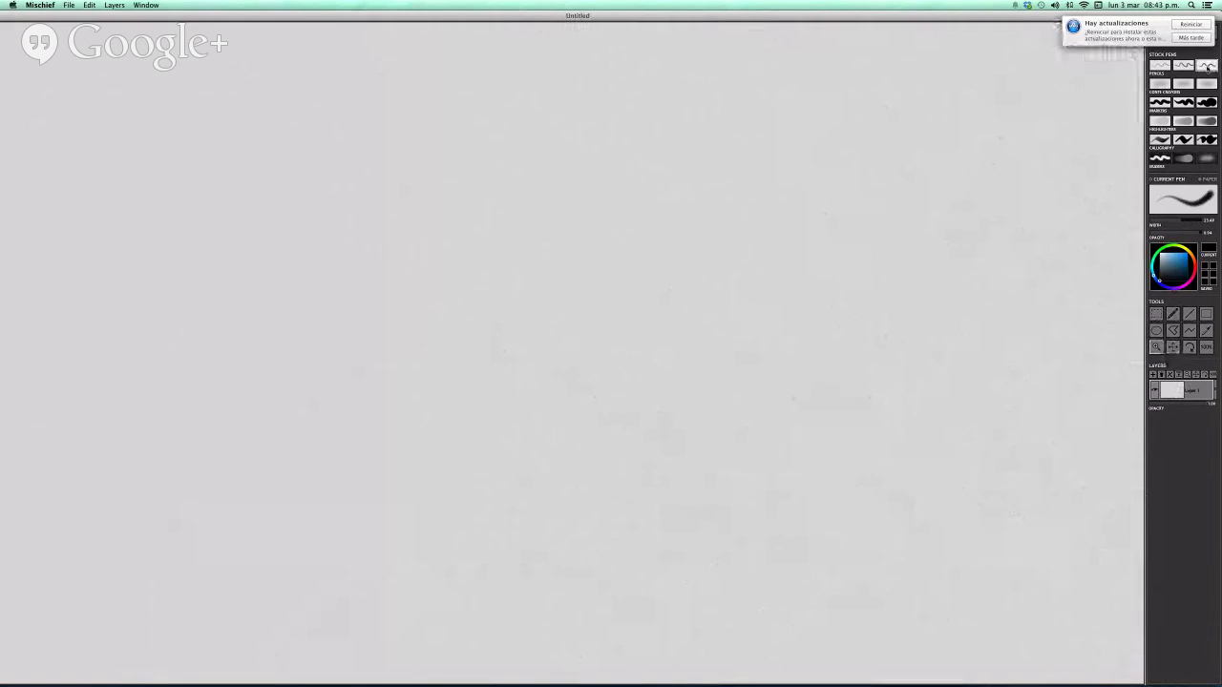
Sketch the tall rounded head of a cartoon duck on the empty canvas and start its near cheek
key("b")
mouse_move(367, 173)
left_mouse_down()
mouse_move(377, 260)
mouse_move(426, 208)
left_mouse_up()
left_click_drag(391, 137, 461, 227)
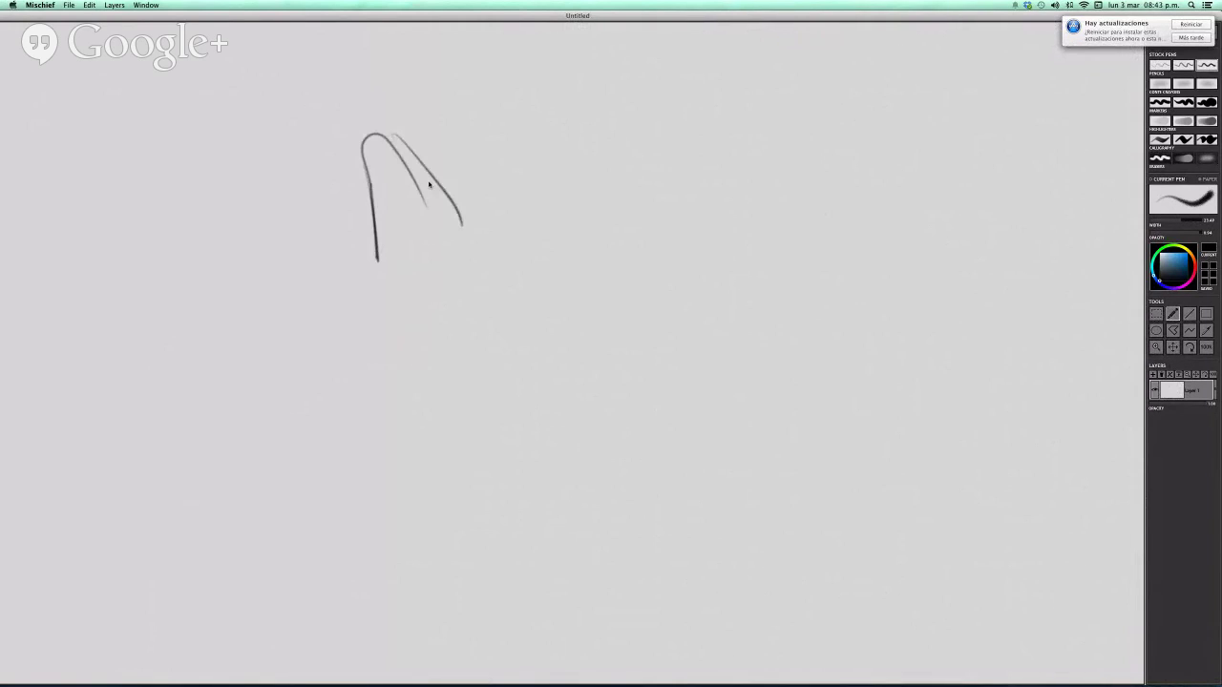
left_click_drag(386, 131, 436, 173)
left_click_drag(445, 193, 462, 246)
left_click_drag(425, 150, 464, 265)
left_click_drag(439, 174, 448, 251)
mouse_move(370, 163)
left_mouse_down()
mouse_move(378, 270)
mouse_move(334, 274)
left_mouse_up()
key("super+z")
mouse_move(374, 196)
left_mouse_down()
mouse_move(379, 256)
mouse_move(335, 272)
left_mouse_up()
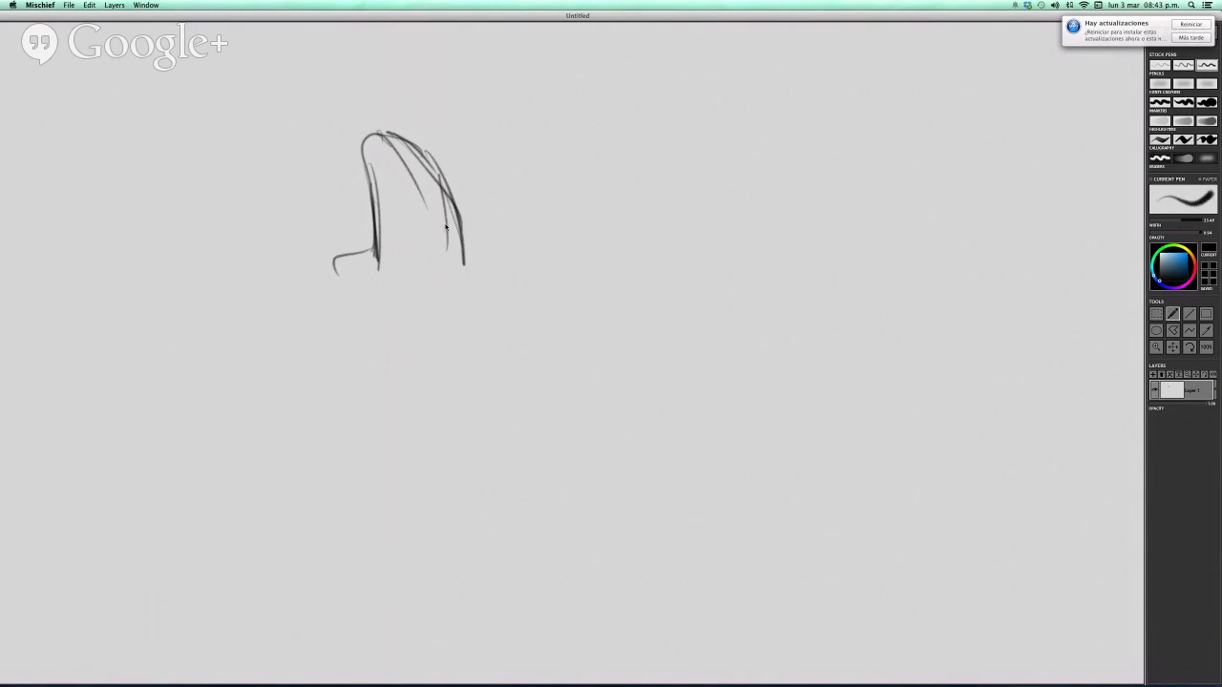
Draw the duck's long upturned beak and round out the near cheek at its corner
mouse_move(412, 264)
left_mouse_down()
mouse_move(448, 246)
mouse_move(460, 260)
mouse_move(545, 254)
mouse_move(589, 232)
mouse_move(595, 249)
mouse_move(564, 281)
mouse_move(443, 295)
left_mouse_up()
mouse_move(339, 269)
left_mouse_down()
mouse_move(428, 302)
mouse_move(465, 301)
mouse_move(456, 319)
mouse_move(529, 273)
mouse_move(564, 264)
left_mouse_up()
mouse_move(477, 316)
left_mouse_down()
mouse_move(582, 261)
mouse_move(590, 233)
mouse_move(583, 262)
mouse_move(551, 278)
left_mouse_up()
mouse_move(590, 236)
left_mouse_down()
mouse_move(585, 264)
mouse_move(542, 281)
left_mouse_up()
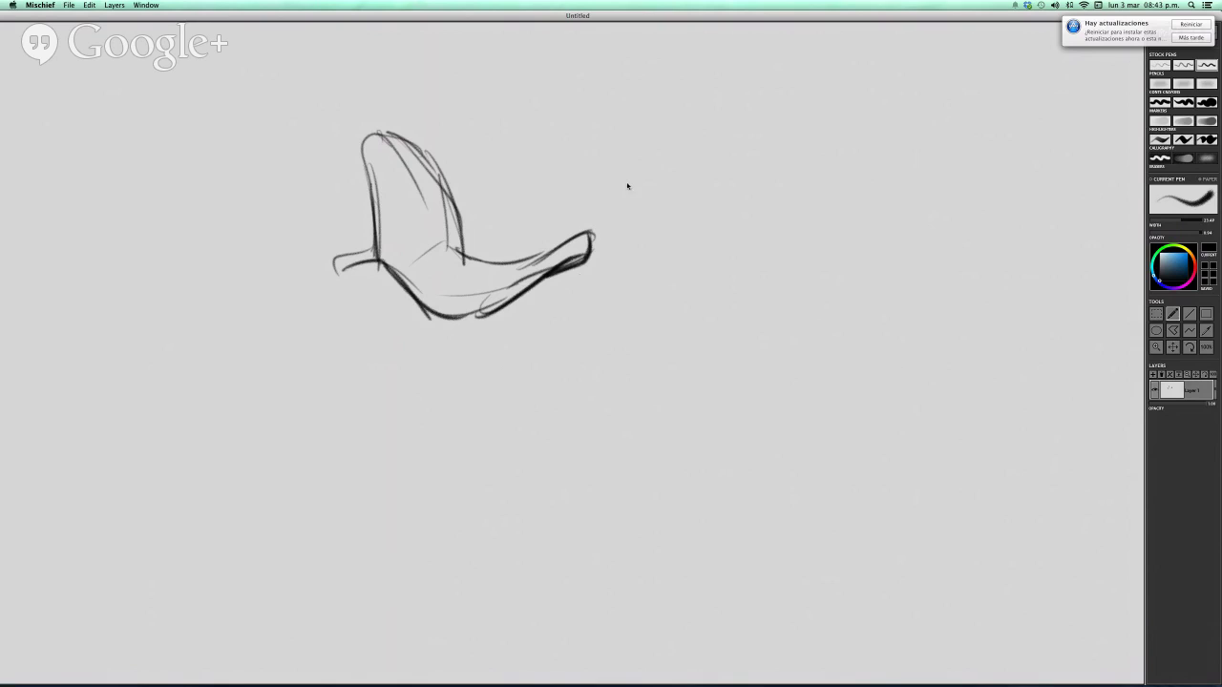
mouse_move(416, 259)
left_mouse_down()
mouse_move(458, 251)
mouse_move(416, 265)
mouse_move(380, 248)
mouse_move(334, 260)
mouse_move(384, 249)
mouse_move(342, 261)
mouse_move(348, 251)
mouse_move(343, 274)
mouse_move(340, 253)
mouse_move(346, 290)
left_mouse_up()
key("super+z")
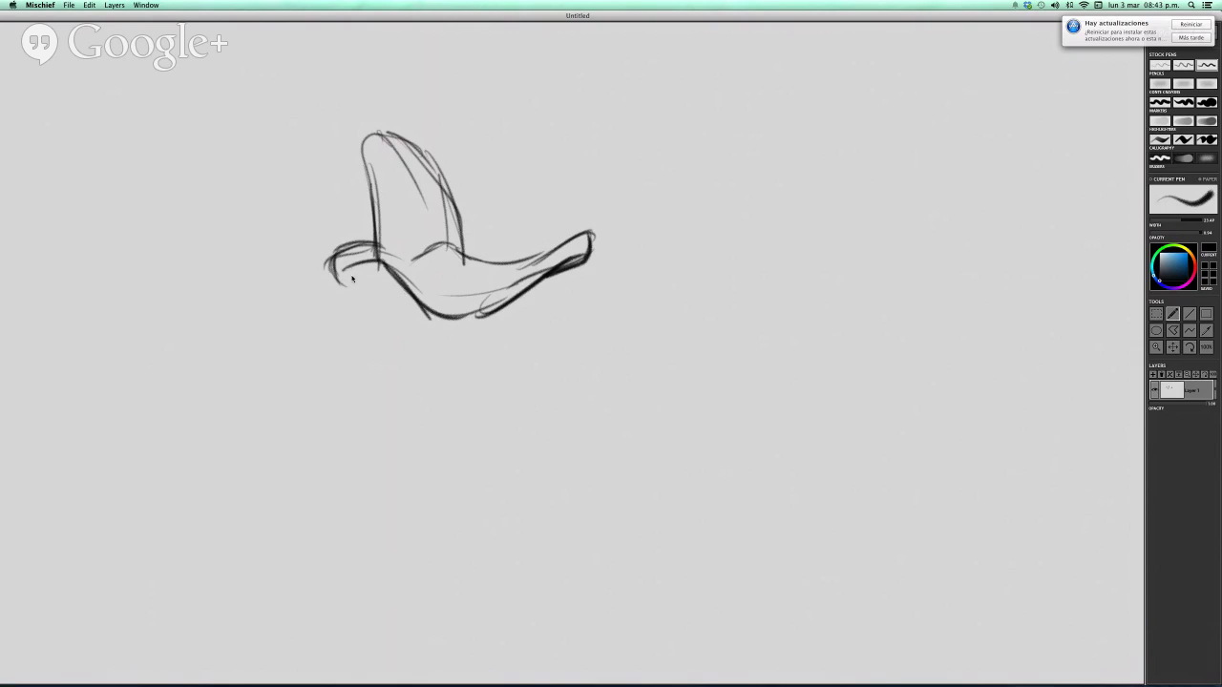
left_click_drag(473, 245, 469, 253)
left_click_drag(384, 259, 420, 250)
Darken the duck's head outline and add a small tuft of feathers on top of the head
left_click_drag(386, 134, 367, 242)
left_click_drag(368, 172, 372, 246)
mouse_move(367, 153)
left_mouse_down()
mouse_move(348, 123)
mouse_move(381, 112)
mouse_move(376, 135)
mouse_move(357, 132)
left_mouse_up()
mouse_move(374, 131)
left_mouse_down()
mouse_move(385, 107)
mouse_move(390, 126)
mouse_move(401, 117)
left_mouse_up()
mouse_move(382, 133)
left_mouse_down()
mouse_move(443, 191)
mouse_move(418, 151)
mouse_move(462, 248)
left_mouse_up()
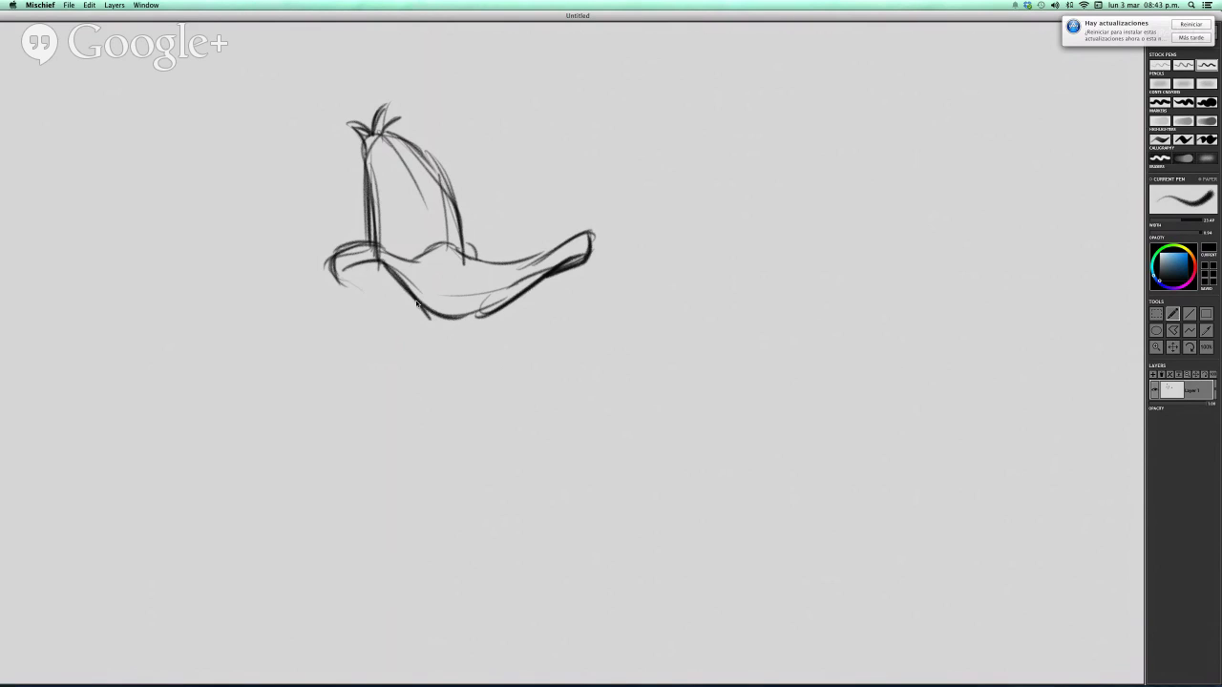
Draw the duck's two tall oval eyes with dark pupils and define the underside of the beak and cheek
left_click_drag(378, 282, 334, 280)
mouse_move(491, 316)
left_mouse_down()
mouse_move(535, 301)
mouse_move(521, 294)
mouse_move(510, 319)
mouse_move(482, 317)
left_mouse_up()
mouse_move(393, 161)
left_mouse_down()
mouse_move(384, 221)
mouse_move(421, 265)
left_mouse_up()
left_click_drag(404, 164, 435, 242)
mouse_move(402, 160)
left_mouse_down()
mouse_move(425, 197)
mouse_move(435, 253)
mouse_move(446, 229)
left_mouse_up()
left_click_drag(431, 159, 430, 187)
mouse_move(459, 250)
left_mouse_down()
mouse_move(436, 170)
mouse_move(450, 236)
mouse_move(431, 240)
mouse_move(449, 238)
mouse_move(345, 250)
mouse_move(329, 271)
mouse_move(389, 296)
left_mouse_up()
mouse_move(344, 258)
left_mouse_down()
mouse_move(330, 276)
mouse_move(370, 282)
left_mouse_up()
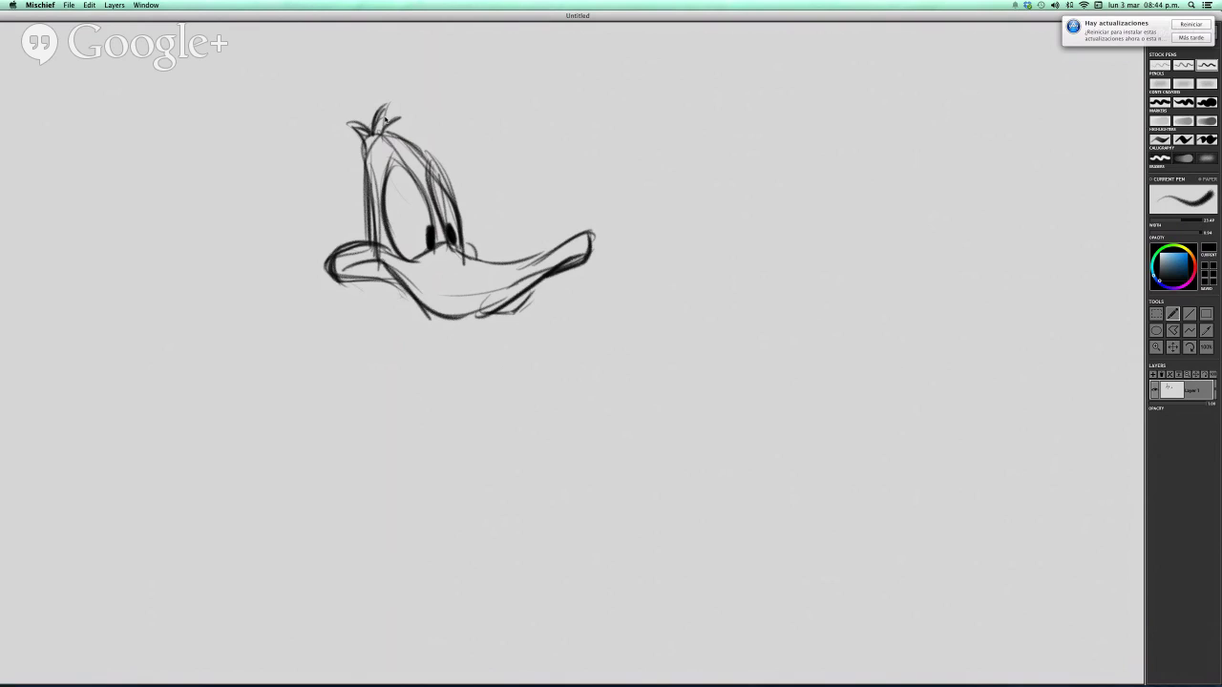
Hatch the duck's head and far cheek, then draw the thin neck with its collar ring and sloping shoulders
mouse_move(384, 120)
left_mouse_down()
mouse_move(370, 145)
mouse_move(391, 172)
mouse_move(376, 193)
mouse_move(383, 248)
mouse_move(404, 160)
mouse_move(428, 179)
mouse_move(441, 244)
mouse_move(480, 248)
left_mouse_up()
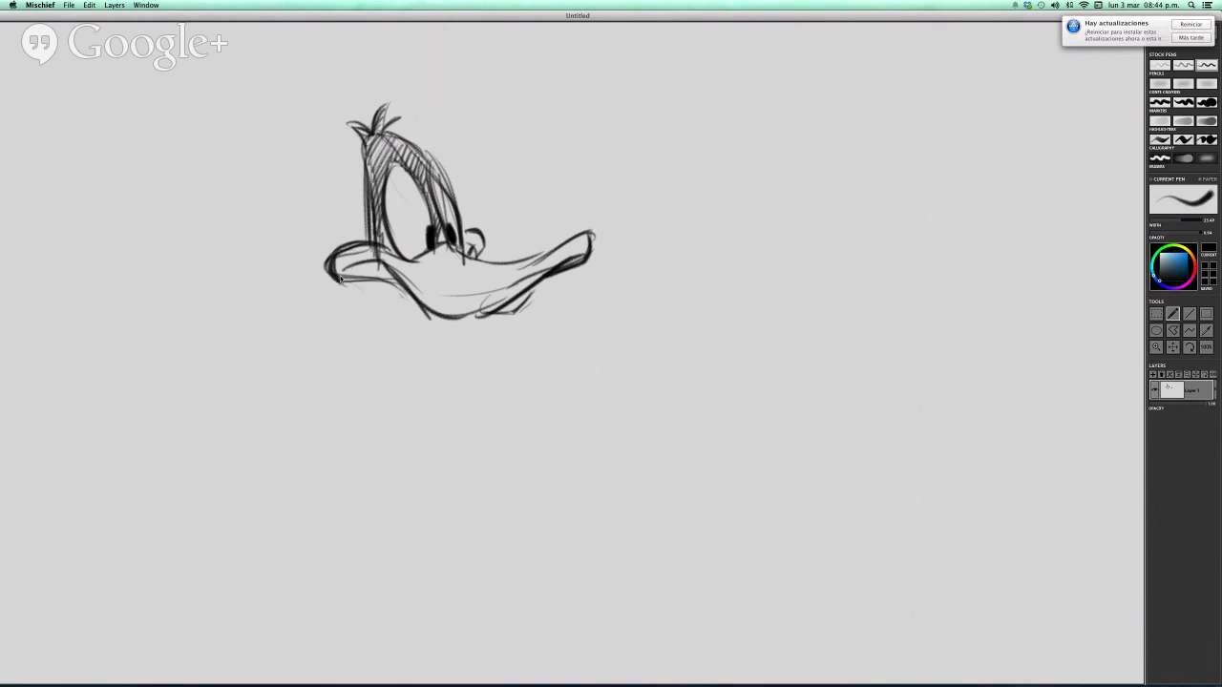
mouse_move(341, 282)
left_mouse_down()
mouse_move(408, 291)
mouse_move(408, 328)
left_mouse_up()
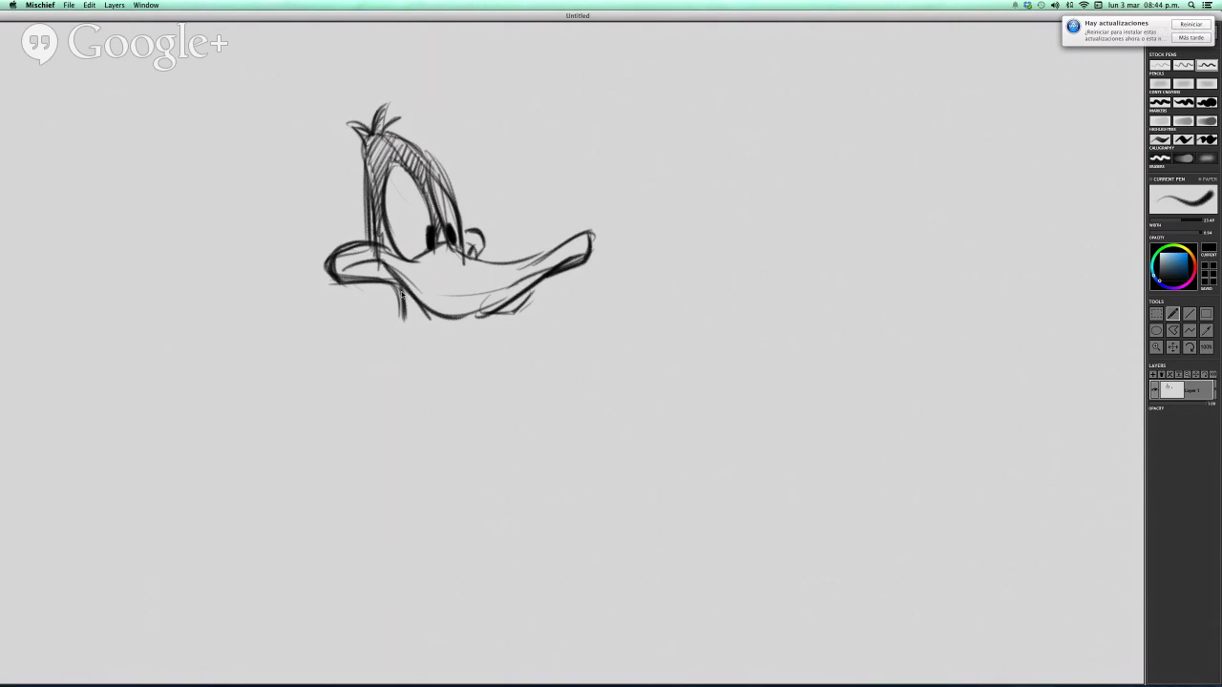
mouse_move(397, 285)
left_mouse_down()
mouse_move(404, 317)
mouse_move(425, 319)
mouse_move(426, 362)
left_mouse_up()
mouse_move(411, 302)
left_mouse_down()
mouse_move(408, 326)
mouse_move(427, 339)
mouse_move(406, 364)
left_mouse_up()
left_click_drag(419, 346, 418, 369)
mouse_move(402, 314)
left_mouse_down()
mouse_move(402, 353)
mouse_move(372, 392)
left_mouse_up()
mouse_move(424, 342)
left_mouse_down()
mouse_move(451, 437)
mouse_move(568, 321)
left_mouse_up()
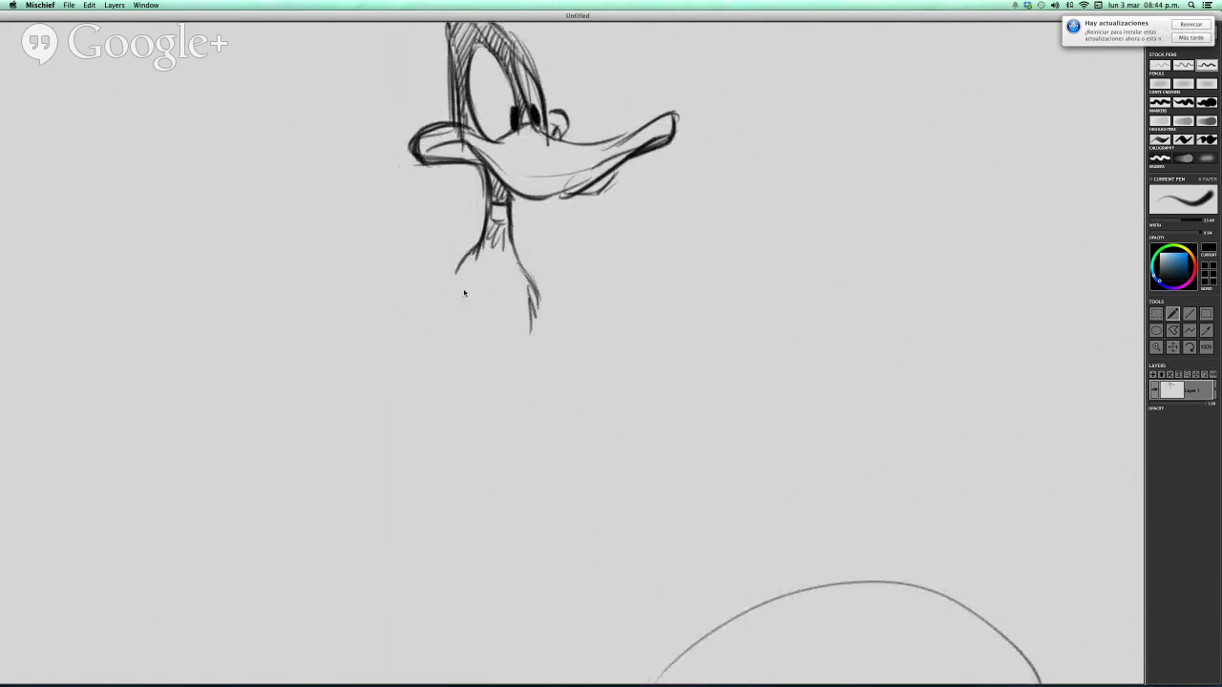
Sketch the duck's slim torso with a rounded rear and light guide lines on the chest
mouse_move(457, 289)
left_mouse_down()
mouse_move(453, 341)
mouse_move(403, 437)
left_mouse_up()
left_click_drag(409, 411, 456, 473)
left_click_drag(530, 334, 510, 435)
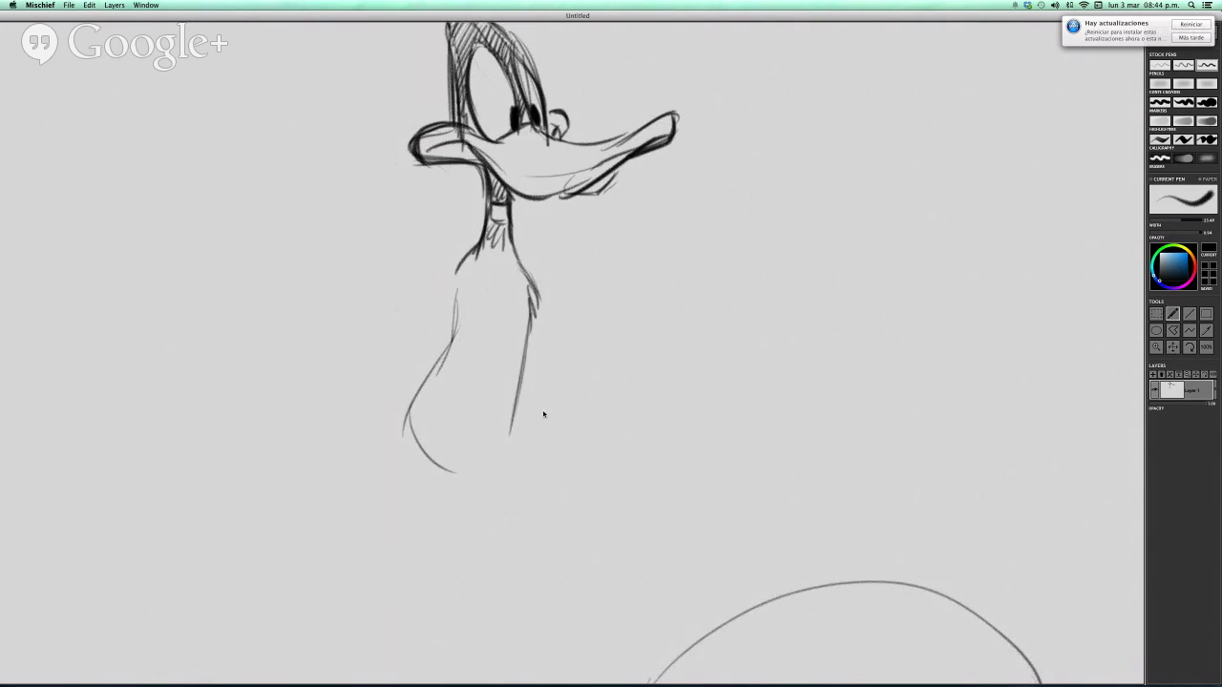
key("space")
mouse_move(561, 357)
left_mouse_down()
mouse_move(551, 458)
mouse_move(558, 369)
left_mouse_up()
left_click_drag(509, 309, 504, 378)
scroll(564, 374, "up", 3)
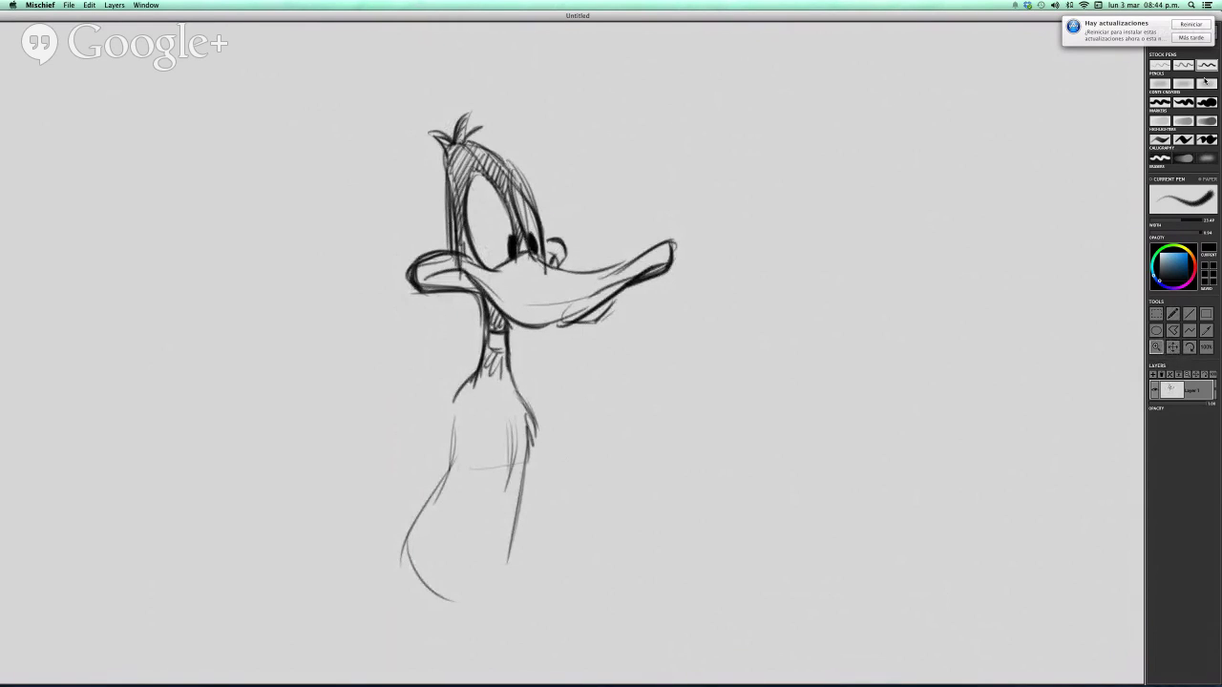
Thicken the dark contours above and around the duck's eyes and along the front of its head
left_click(1206, 83)
left_click_drag(480, 146, 461, 199)
key("super+z")
left_click_drag(477, 148, 460, 181)
mouse_move(516, 149)
left_mouse_down()
mouse_move(504, 176)
mouse_move(476, 170)
mouse_move(461, 212)
left_mouse_up()
left_click_drag(485, 164, 460, 218)
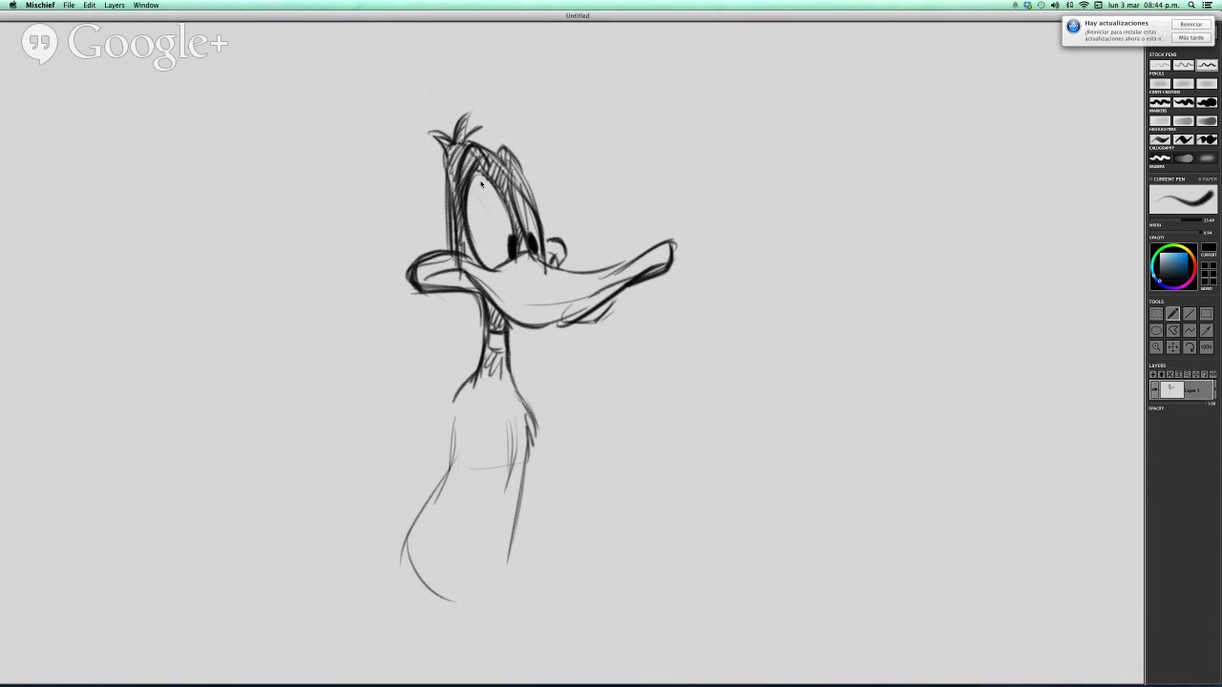
key("super+z")
left_click_drag(479, 164, 464, 211)
mouse_move(514, 161)
left_mouse_down()
mouse_move(506, 206)
mouse_move(512, 191)
mouse_move(517, 214)
mouse_move(534, 208)
mouse_move(537, 221)
mouse_move(527, 189)
mouse_move(544, 225)
left_mouse_up()
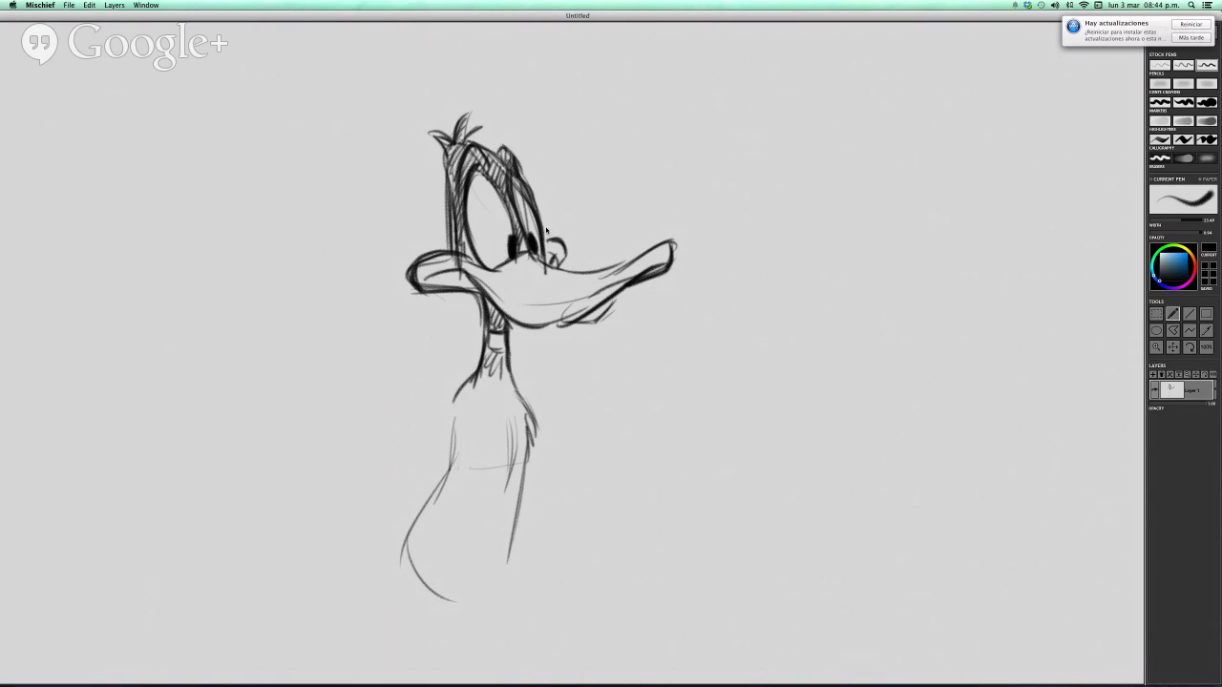
Hatch the duck's torso with diagonal strokes and draw its front leg down to the ankle
key("space")
left_click_drag(490, 461, 611, 328)
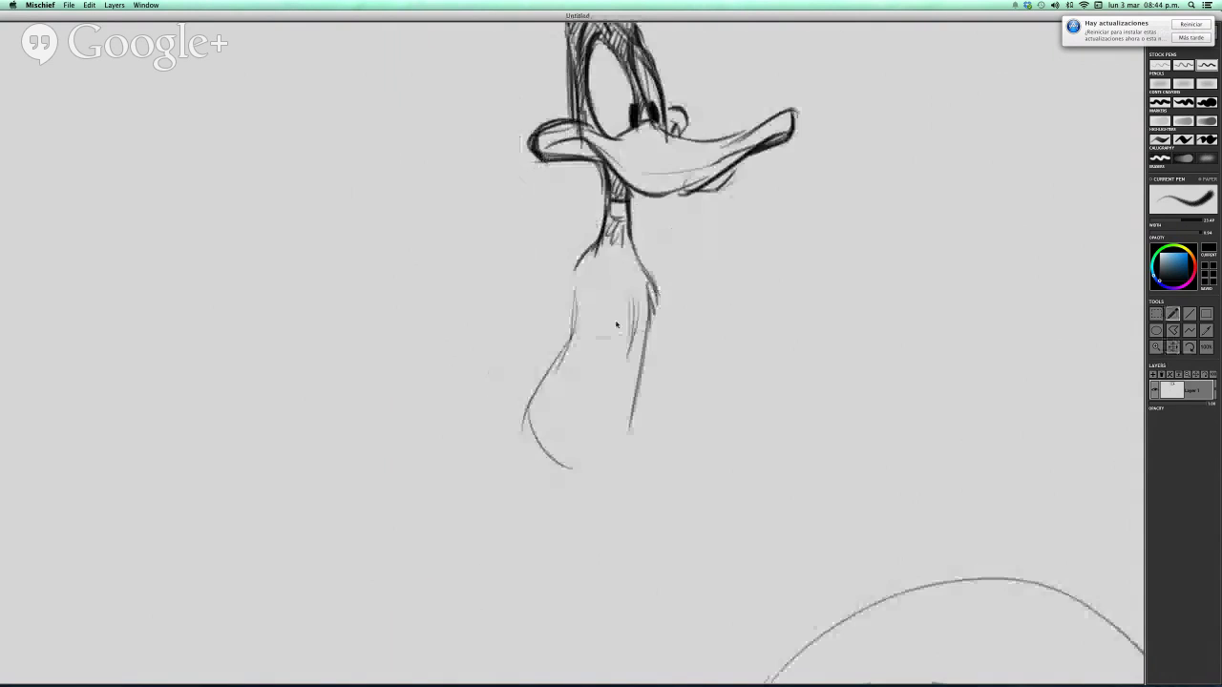
mouse_move(604, 273)
left_mouse_down()
mouse_move(544, 396)
mouse_move(613, 480)
mouse_move(620, 311)
left_mouse_up()
key("space")
mouse_move(551, 343)
left_mouse_down()
mouse_move(625, 342)
mouse_move(605, 425)
left_mouse_up()
left_click_drag(626, 329, 594, 465)
Draw the long, flat webbed foot at the end of the duck's front leg
mouse_move(624, 389)
left_mouse_down()
mouse_move(593, 494)
mouse_move(761, 516)
left_mouse_up()
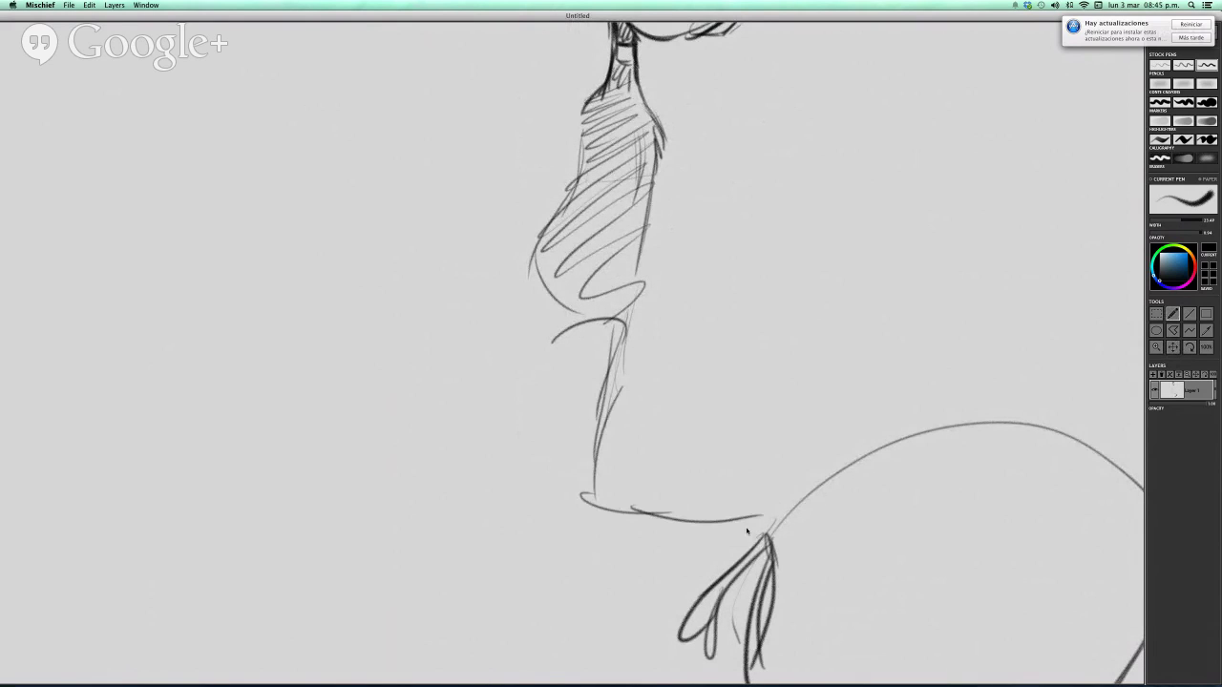
key("super+z")
mouse_move(598, 506)
left_mouse_down()
mouse_move(750, 518)
mouse_move(720, 545)
left_mouse_up()
mouse_move(738, 530)
left_mouse_down()
mouse_move(608, 518)
mouse_move(721, 541)
left_mouse_up()
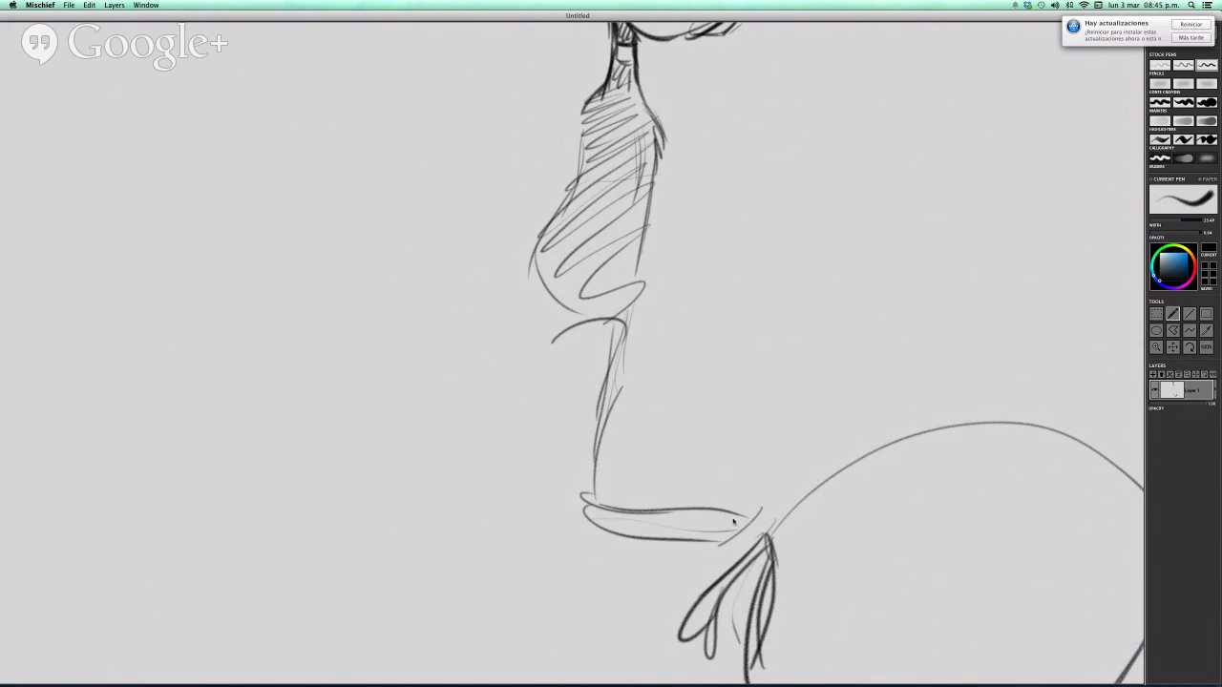
left_click_drag(592, 505, 753, 494)
mouse_move(748, 500)
left_mouse_down()
mouse_move(689, 541)
mouse_move(625, 539)
left_mouse_up()
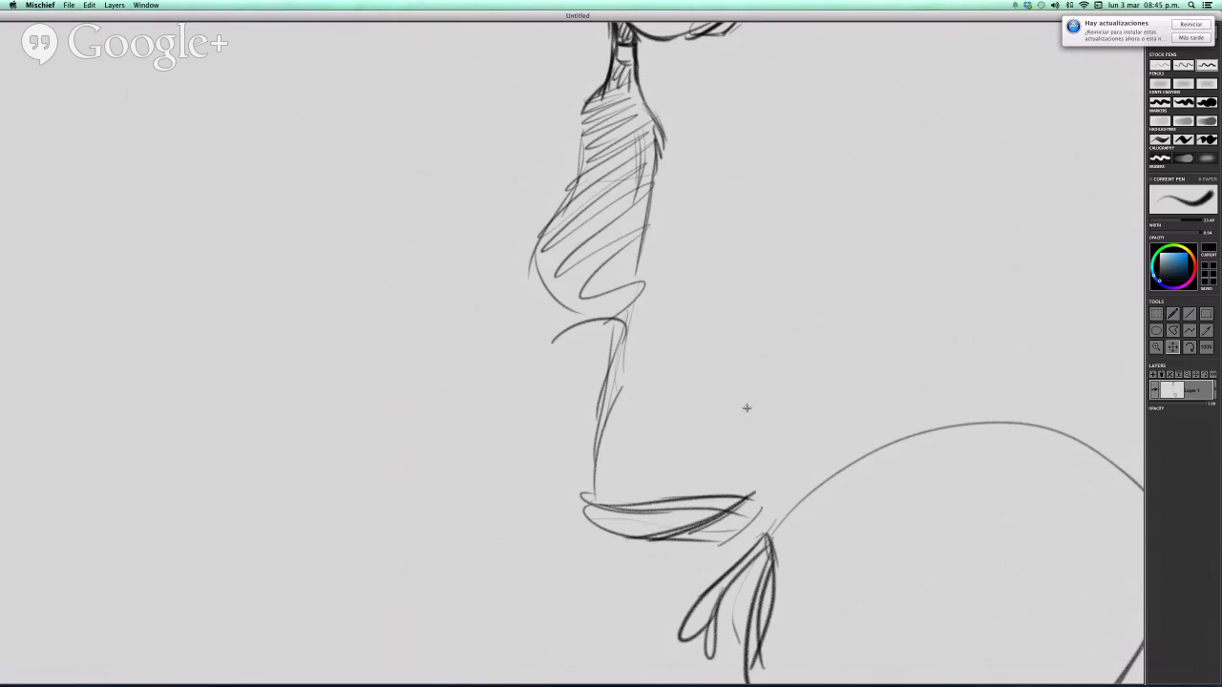
Draw the duck's rear hip and back leg, shade the thigh and redraw the lower leg with darker lines
mouse_move(787, 195)
left_mouse_down()
mouse_move(734, 415)
mouse_move(877, 181)
left_mouse_up()
left_click_drag(626, 246, 624, 346)
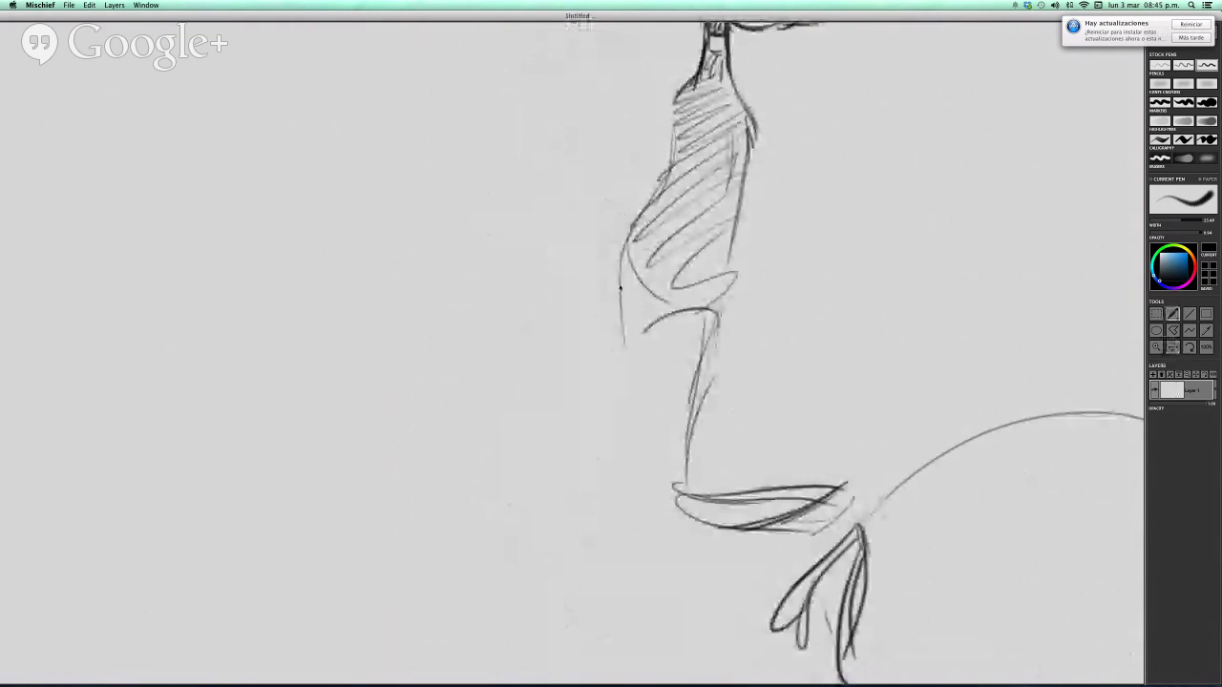
left_click_drag(621, 287, 622, 420)
left_click_drag(619, 315, 628, 396)
left_click_drag(657, 315, 637, 338)
mouse_move(652, 334)
left_mouse_down()
mouse_move(640, 389)
mouse_move(621, 389)
mouse_move(605, 478)
left_mouse_up()
left_click_drag(622, 415, 599, 523)
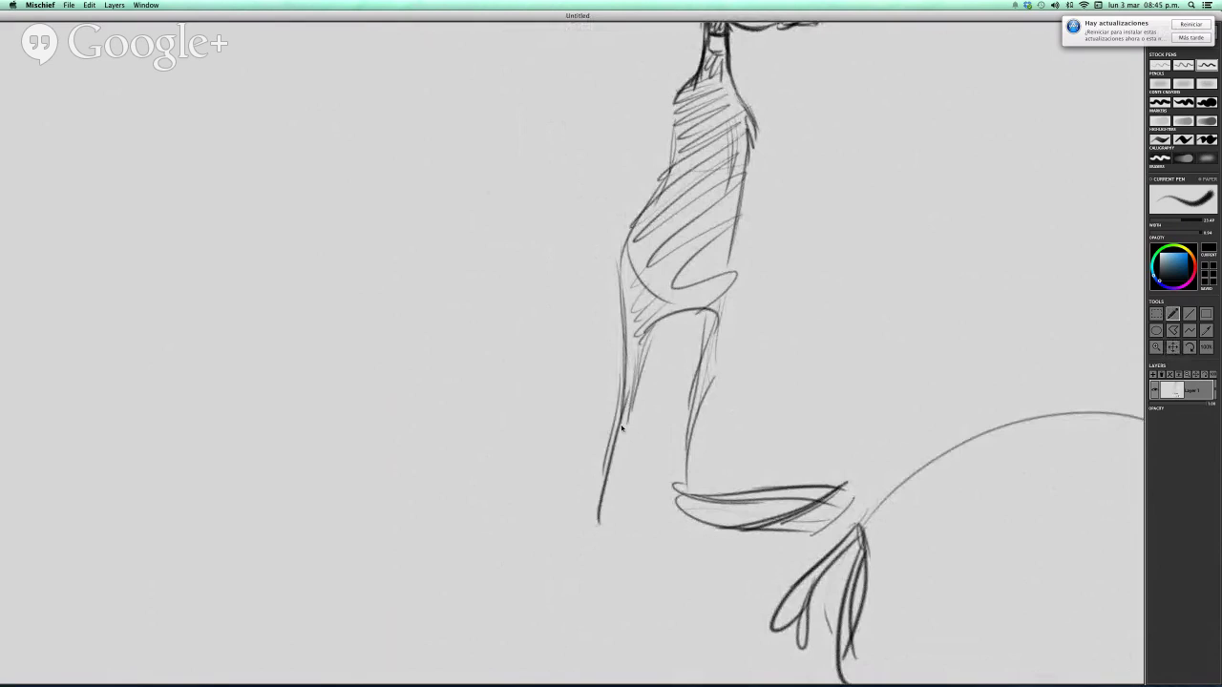
key("super+z")
key("super+z")
left_click_drag(620, 364, 603, 496)
left_click_drag(622, 429, 603, 499)
left_click_drag(620, 374, 596, 506)
Sketch the foot of the duck's back leg and reinforce the back outline of the torso
mouse_move(610, 431)
left_mouse_down()
mouse_move(584, 542)
mouse_move(567, 556)
mouse_move(660, 567)
left_mouse_up()
left_click_drag(586, 516, 548, 567)
left_click_drag(604, 474, 548, 569)
left_click_drag(623, 525, 668, 562)
left_click_drag(614, 515, 674, 556)
left_click_drag(747, 389, 733, 596)
left_click_drag(655, 383, 609, 473)
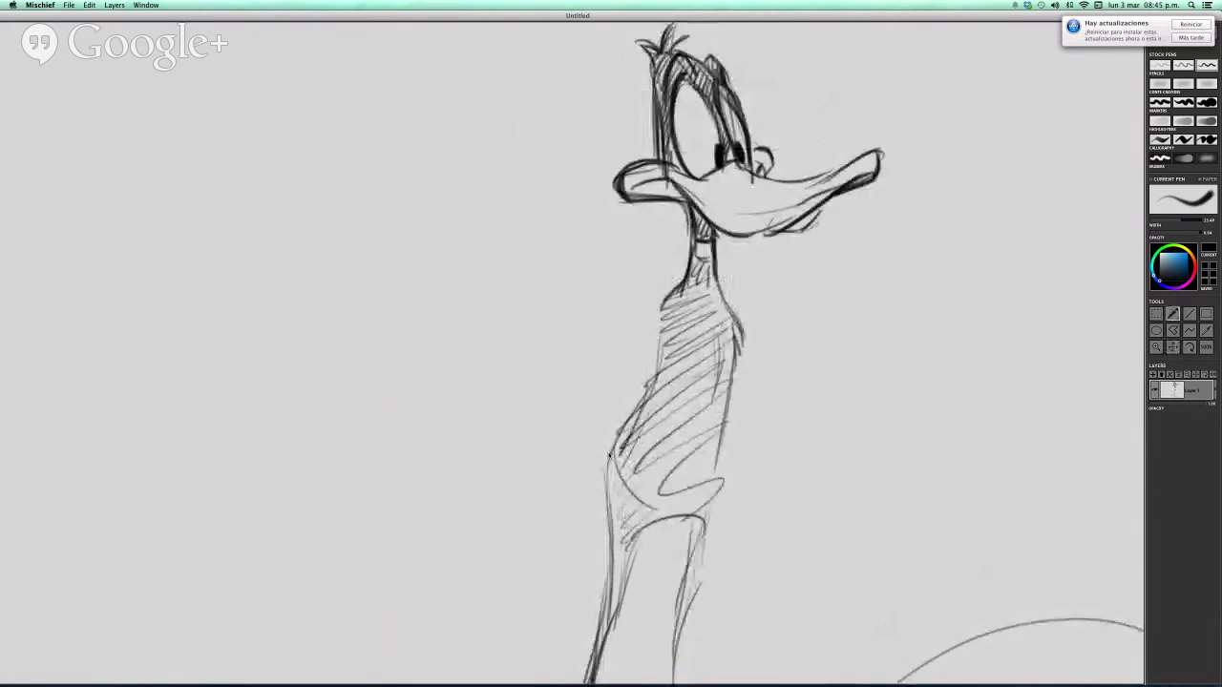
Sketch the duck's short pointed tail behind the hip with curved feather lines
mouse_move(644, 406)
left_mouse_down()
mouse_move(584, 488)
mouse_move(570, 464)
left_mouse_up()
mouse_move(613, 465)
left_mouse_down()
mouse_move(567, 472)
mouse_move(594, 491)
left_mouse_up()
left_click_drag(573, 487, 625, 527)
left_click_drag(557, 460, 593, 502)
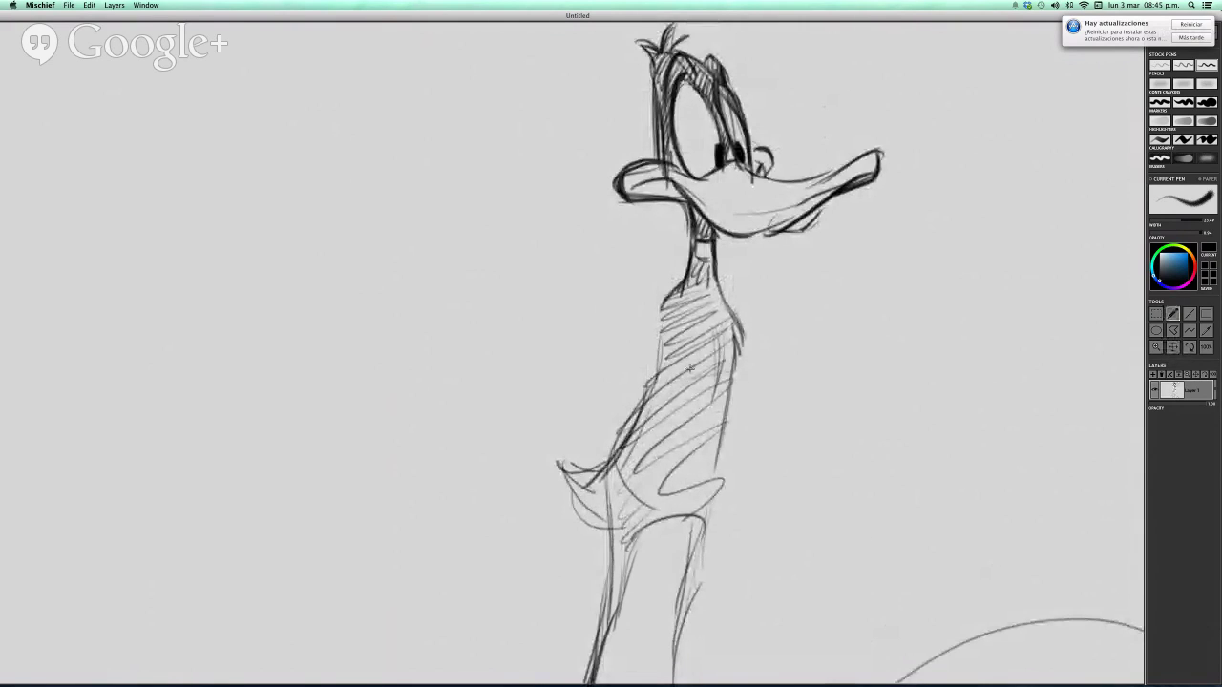
Draw the duck's near arm bent outward from the shoulder, with the hand resting on the hip
left_click_drag(673, 341, 663, 355)
left_click_drag(630, 267, 601, 204)
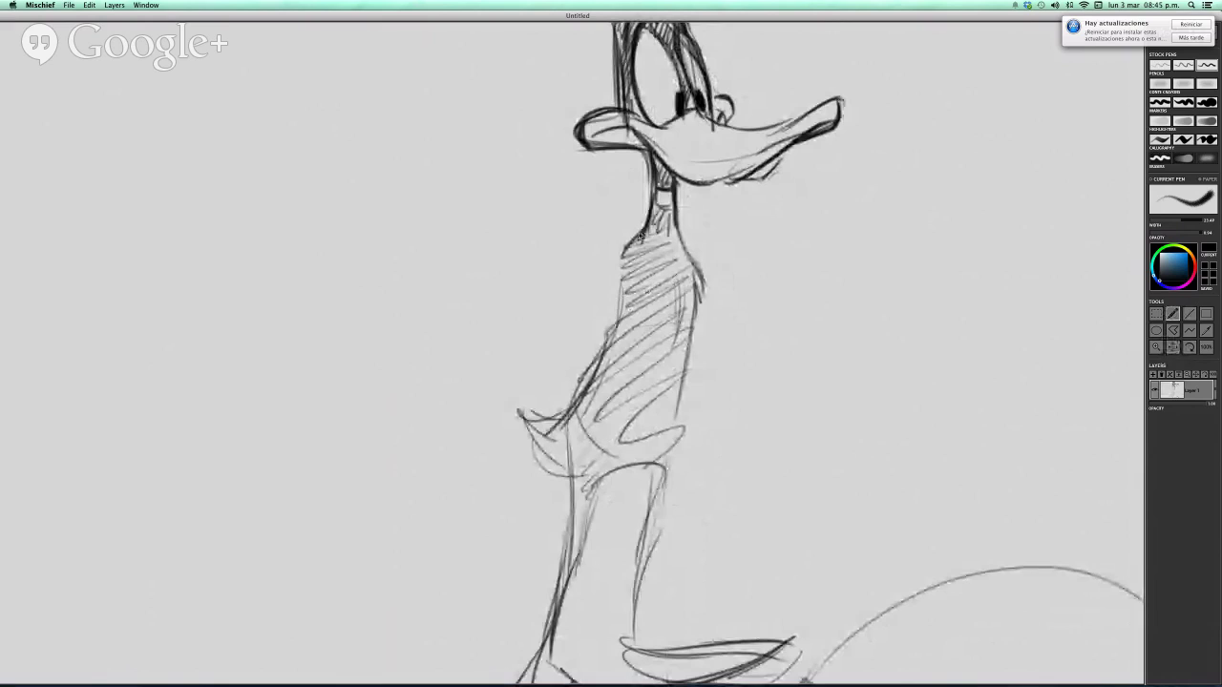
mouse_move(622, 256)
left_mouse_down()
mouse_move(533, 359)
mouse_move(519, 343)
mouse_move(563, 418)
left_mouse_up()
left_click_drag(546, 340, 583, 407)
left_click_drag(513, 359, 567, 422)
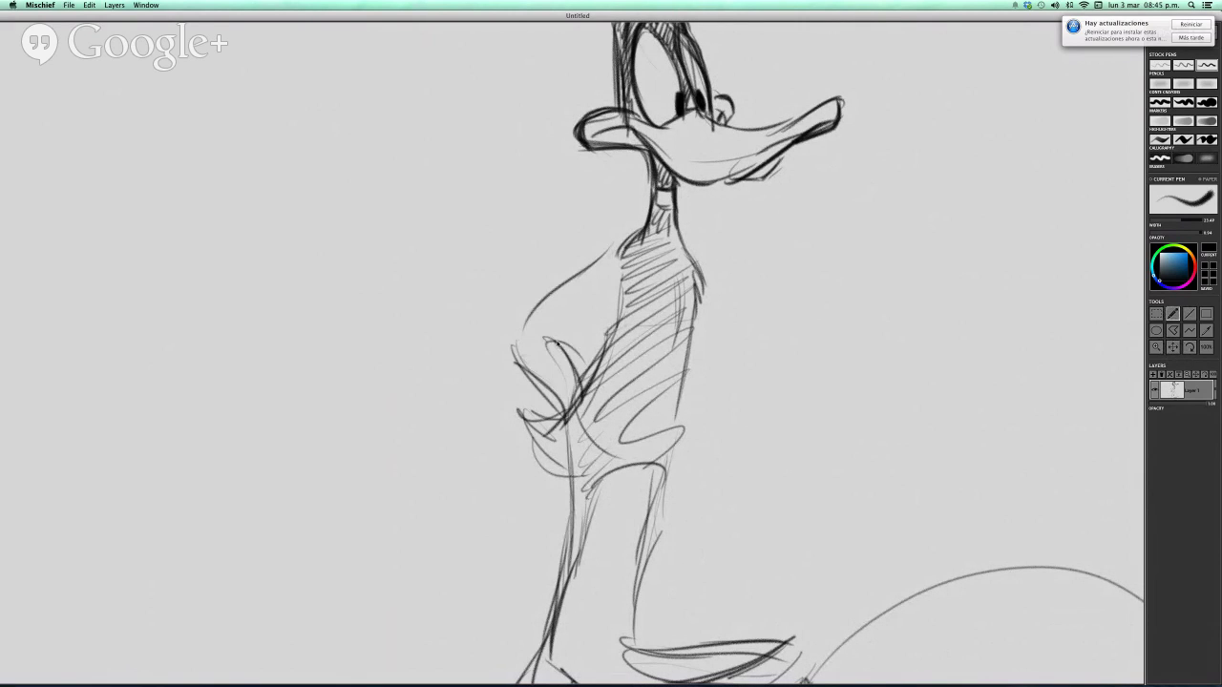
mouse_move(568, 307)
left_mouse_down()
mouse_move(545, 336)
mouse_move(588, 307)
left_mouse_up()
left_click_drag(626, 256, 578, 307)
Draw the duck's far arm bent toward the hip, hatch both arms and darken the near arm's outline
mouse_move(701, 259)
left_mouse_down()
mouse_move(670, 297)
mouse_move(690, 326)
mouse_move(653, 420)
left_mouse_up()
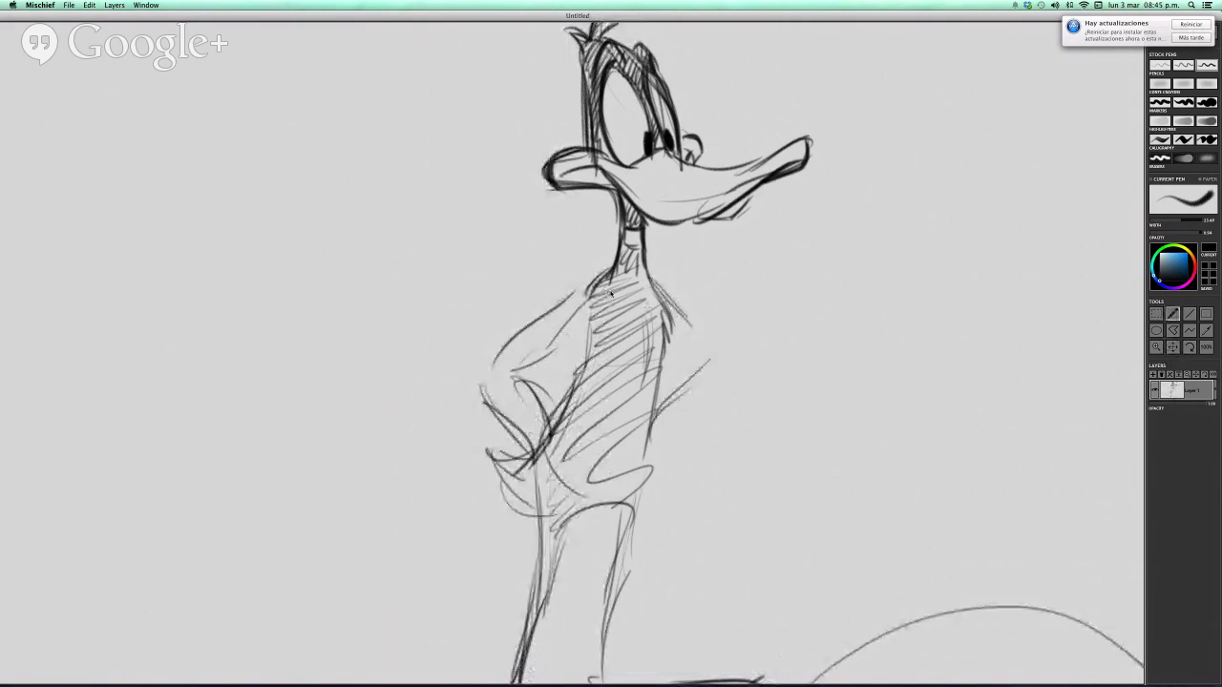
mouse_move(587, 291)
left_mouse_down()
mouse_move(569, 323)
mouse_move(493, 389)
mouse_move(533, 428)
left_mouse_up()
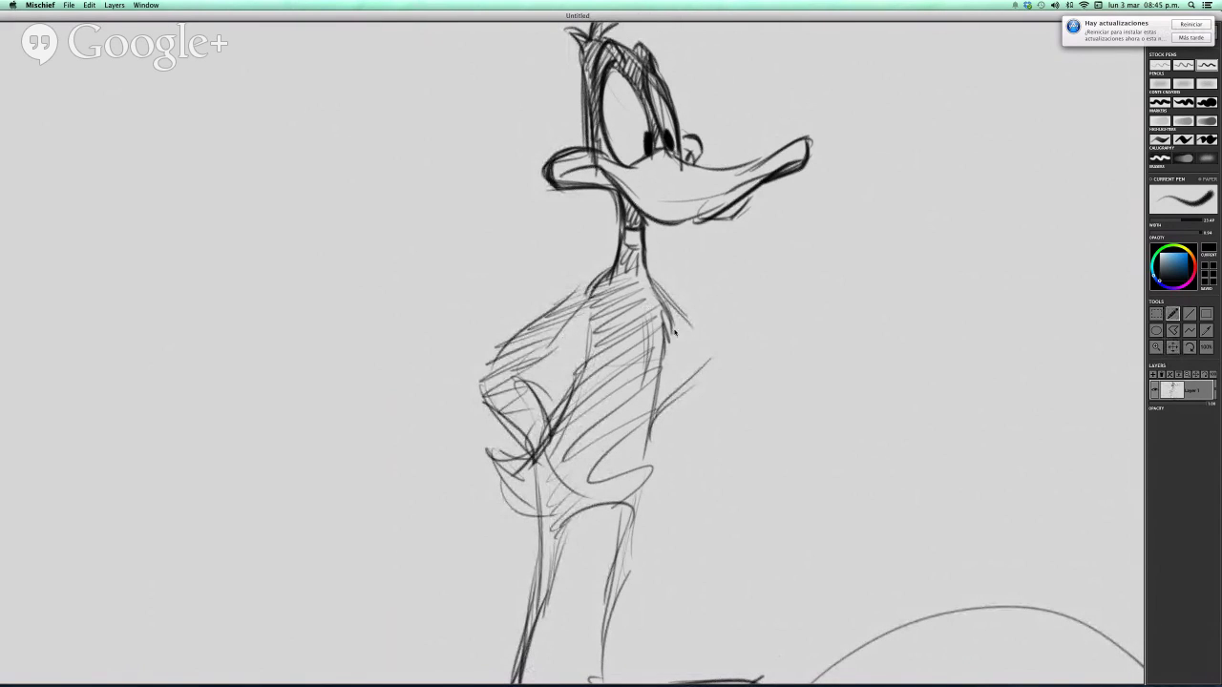
mouse_move(687, 330)
left_mouse_down()
mouse_move(670, 387)
mouse_move(680, 324)
mouse_move(670, 328)
mouse_move(683, 372)
mouse_move(676, 386)
mouse_move(676, 323)
mouse_move(687, 334)
mouse_move(647, 441)
left_mouse_up()
left_click_drag(683, 390, 649, 456)
mouse_move(608, 271)
left_mouse_down()
mouse_move(487, 379)
mouse_move(540, 450)
left_mouse_up()
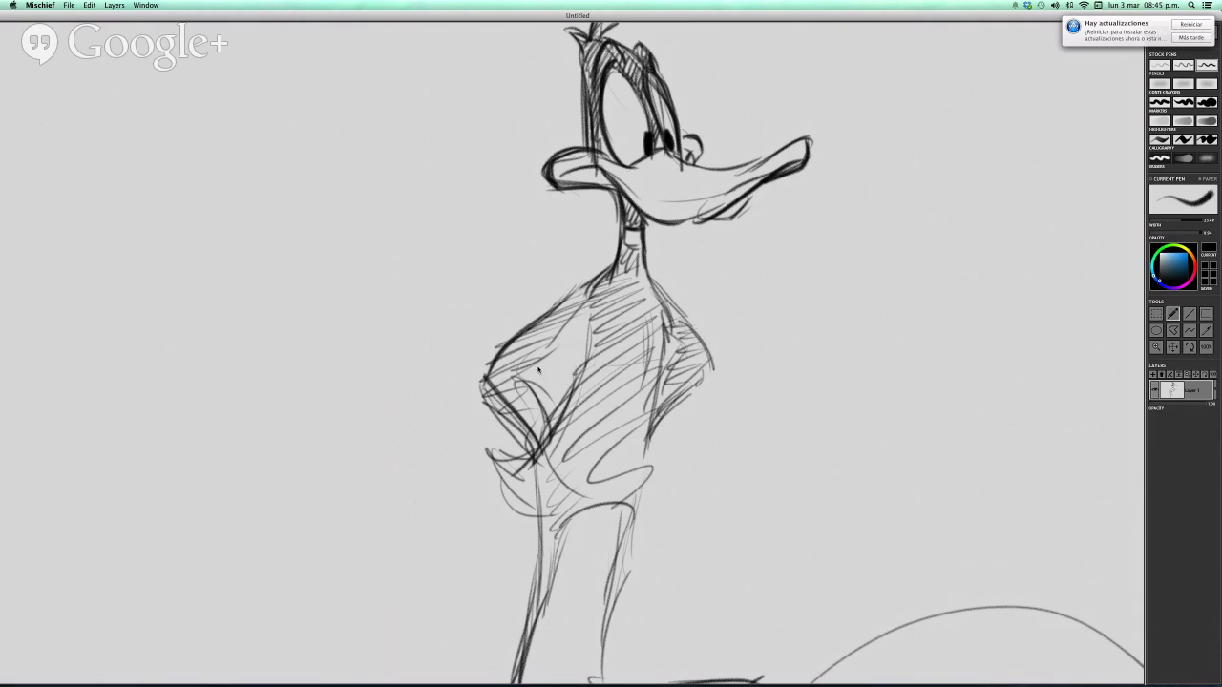
Darken the inner edge of the duck's near arm and add a light curve across the chest
mouse_move(540, 366)
left_mouse_down()
mouse_move(540, 406)
mouse_move(534, 388)
mouse_move(573, 334)
left_mouse_up()
key("super+z")
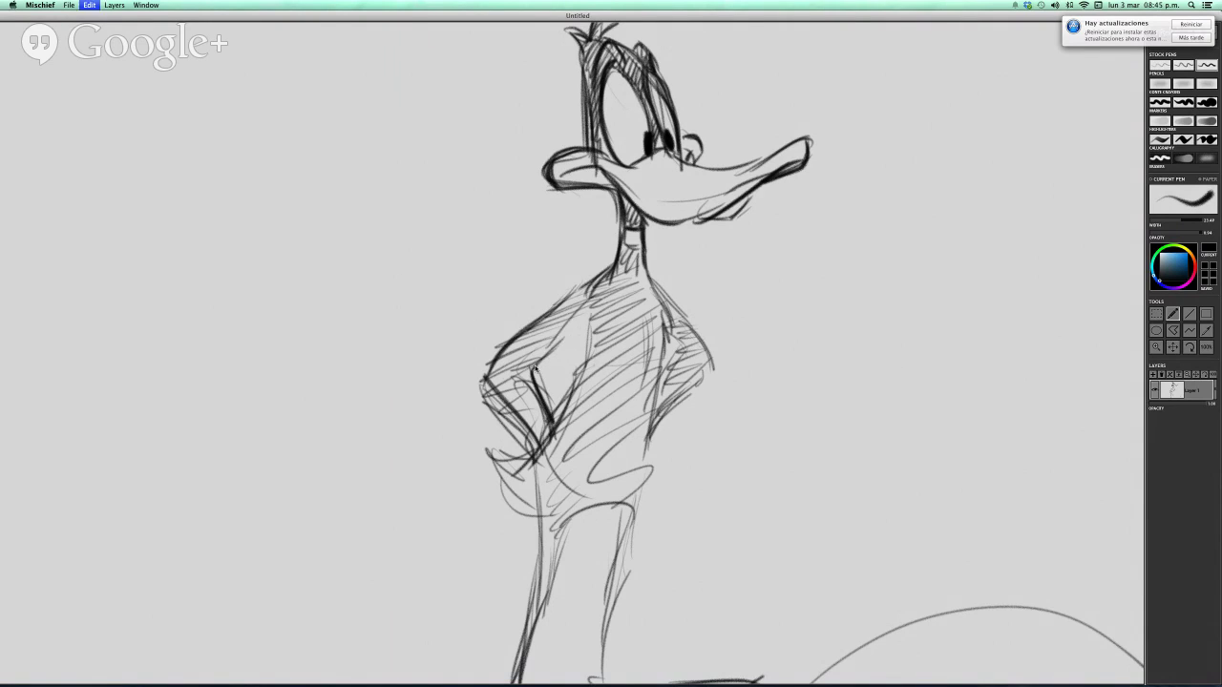
mouse_move(534, 370)
left_mouse_down()
mouse_move(583, 329)
mouse_move(662, 349)
left_mouse_up()
left_click_drag(653, 304, 644, 370)
key("super+z")
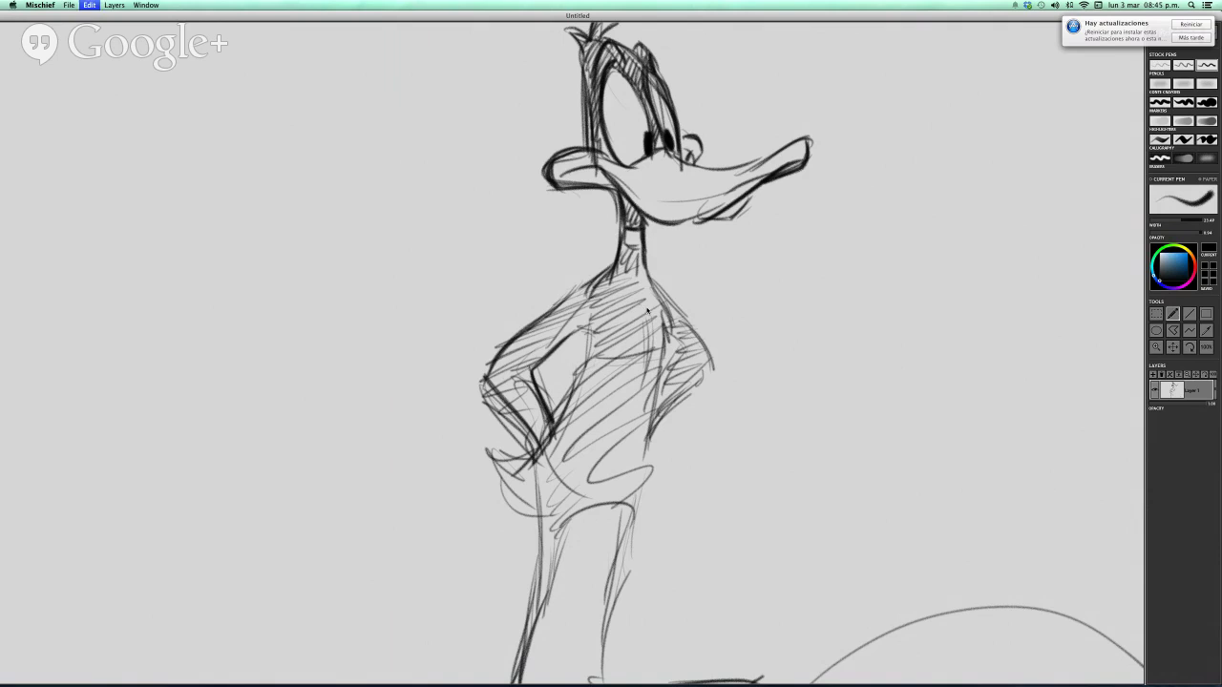
Reinforce the outlines of the duck's near and far arms with the darkest stock pencil
key("z")
mouse_move(643, 301)
left_mouse_down()
mouse_move(645, 370)
mouse_move(615, 348)
left_mouse_up()
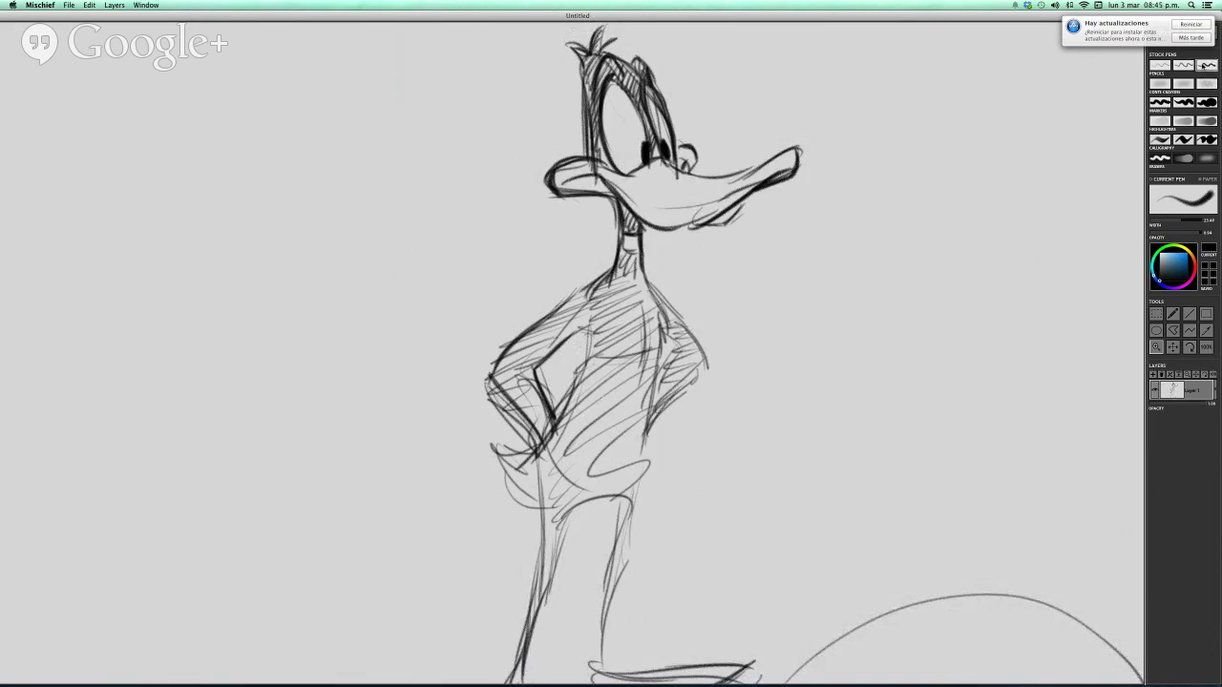
left_click(1206, 66)
mouse_move(554, 315)
left_mouse_down()
mouse_move(618, 272)
mouse_move(679, 280)
mouse_move(668, 300)
mouse_move(697, 361)
mouse_move(672, 355)
left_mouse_up()
left_click_drag(700, 317, 641, 435)
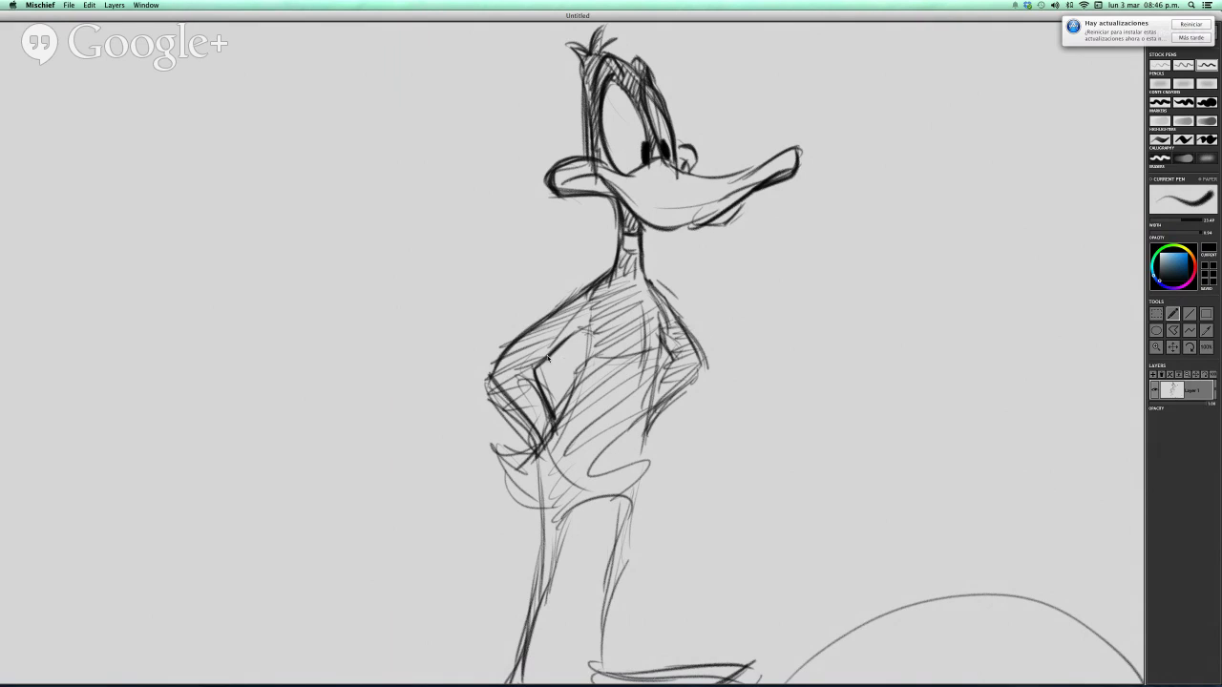
Add chest strokes and darken both sides of the duck's torso down to the hips
mouse_move(563, 343)
left_mouse_down()
mouse_move(595, 332)
mouse_move(653, 340)
left_mouse_up()
left_click_drag(589, 389, 592, 337)
left_click_drag(599, 410, 590, 334)
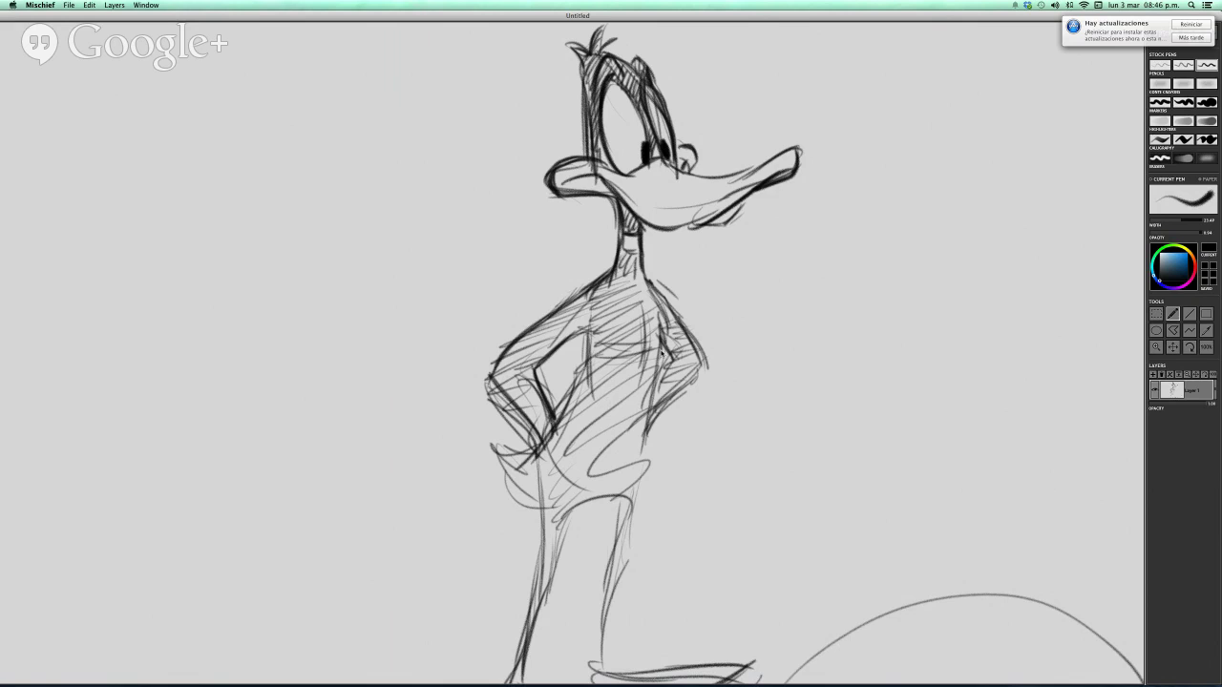
left_click_drag(660, 351, 615, 508)
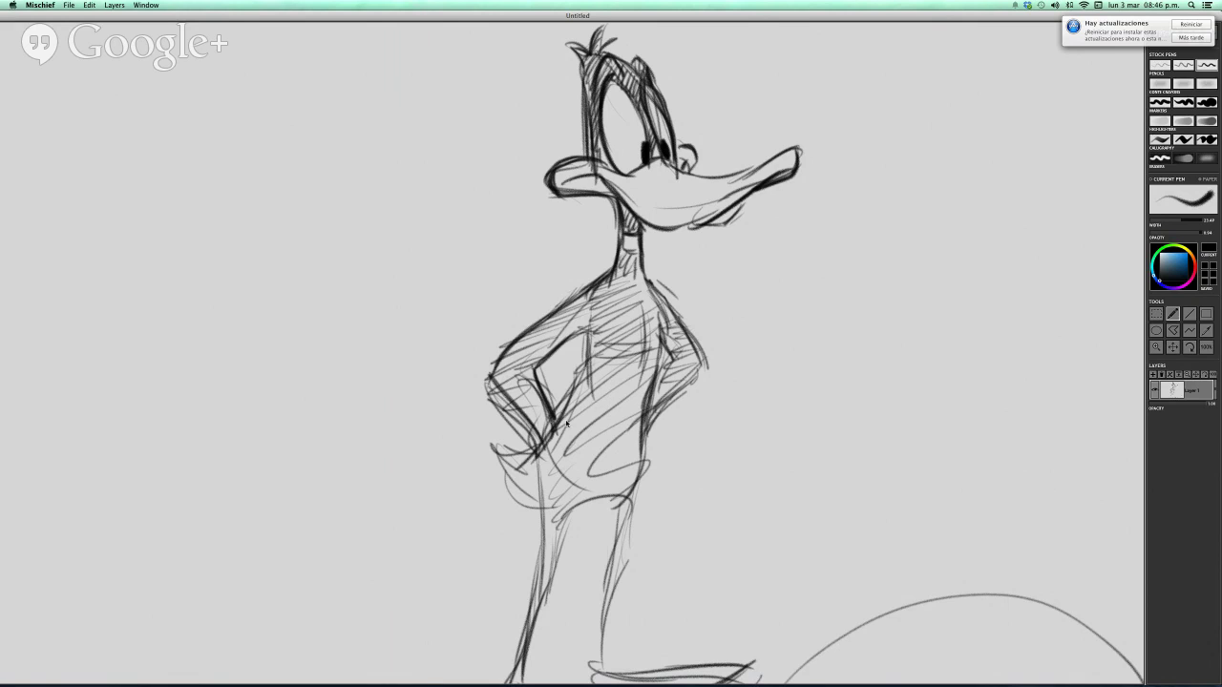
mouse_move(584, 361)
left_mouse_down()
mouse_move(549, 482)
mouse_move(554, 426)
mouse_move(542, 502)
left_mouse_up()
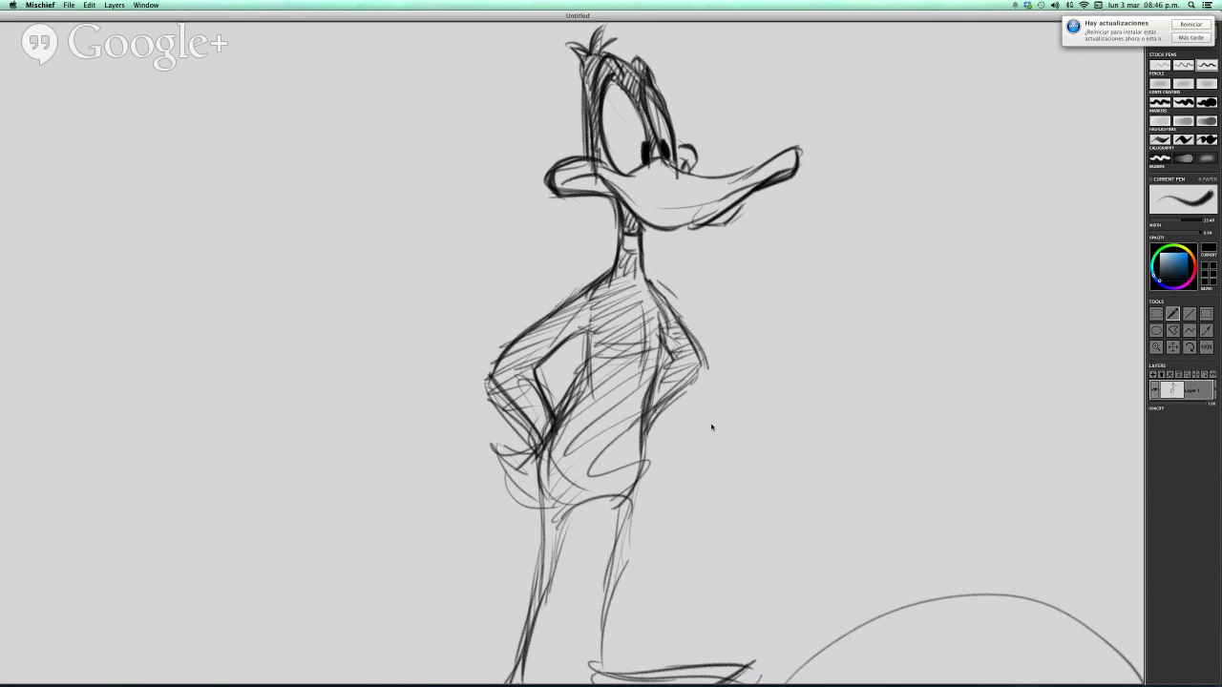
Retouch the duck's head, neck and near shoulder with extra pencil strokes
key("space")
left_click_drag(722, 408, 751, 246)
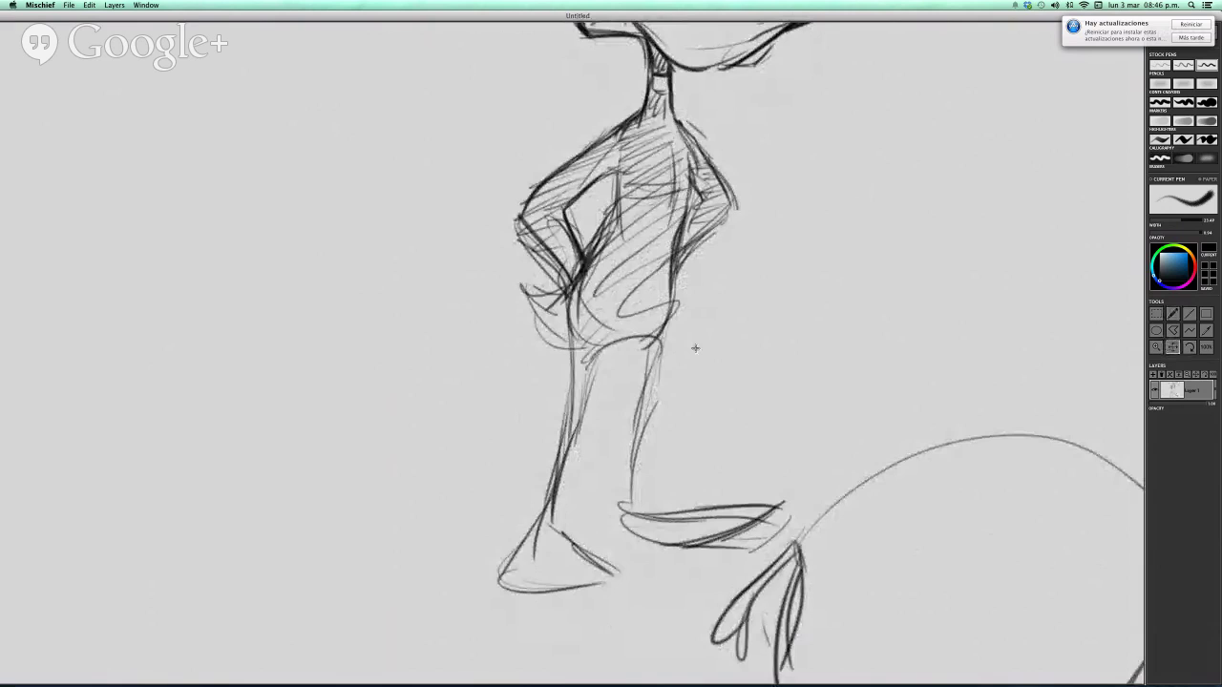
scroll(694, 347, "up", 5)
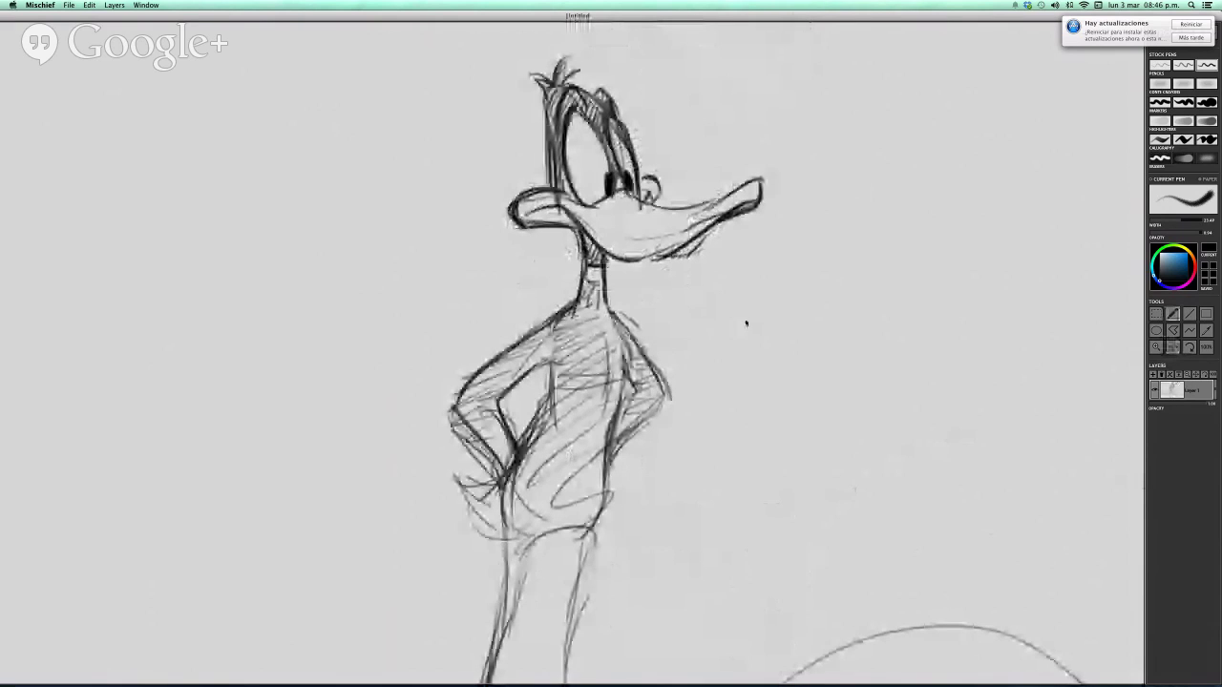
scroll(812, 283, "right", 5)
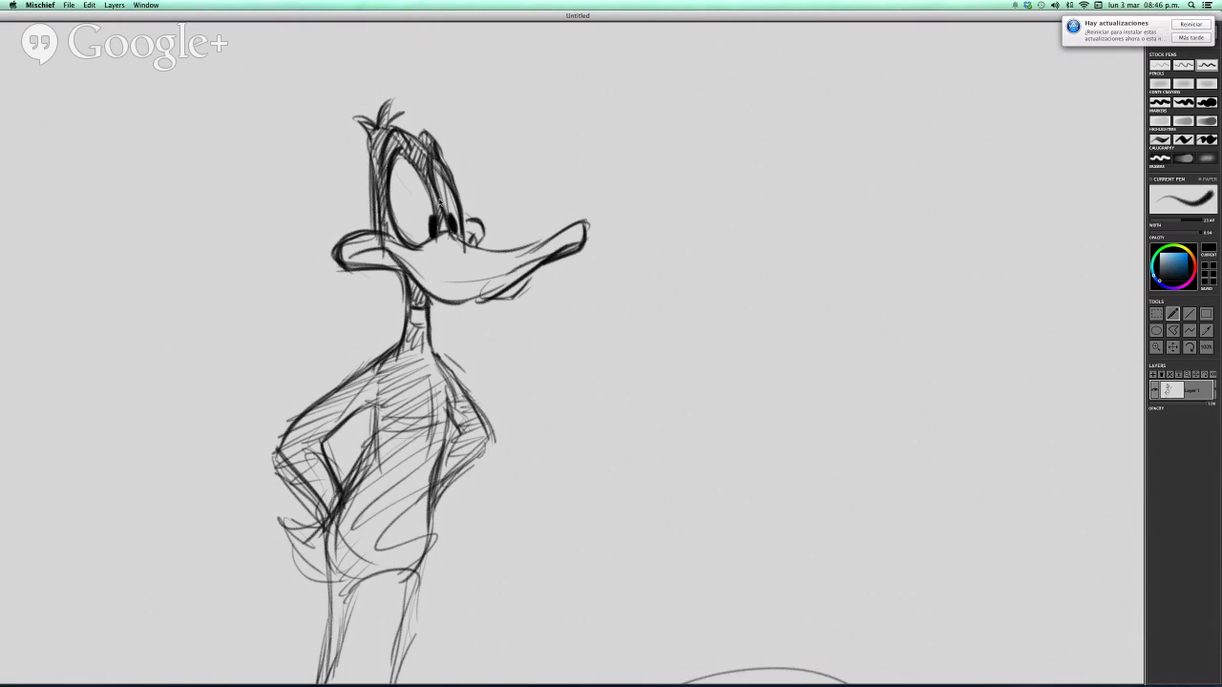
mouse_move(384, 238)
left_mouse_down()
mouse_move(401, 252)
mouse_move(353, 234)
mouse_move(412, 248)
left_mouse_up()
mouse_move(354, 265)
left_mouse_down()
mouse_move(397, 266)
mouse_move(407, 280)
mouse_move(397, 311)
mouse_move(425, 305)
mouse_move(393, 355)
mouse_move(460, 371)
left_mouse_up()
mouse_move(407, 334)
left_mouse_down()
mouse_move(286, 434)
mouse_move(315, 418)
left_mouse_up()
left_click_drag(664, 387, 723, 468)
left_click_drag(530, 618, 592, 349)
Darken the duck's front leg and reinforce the outlines of both webbed feet
scroll(591, 349, "down", 4)
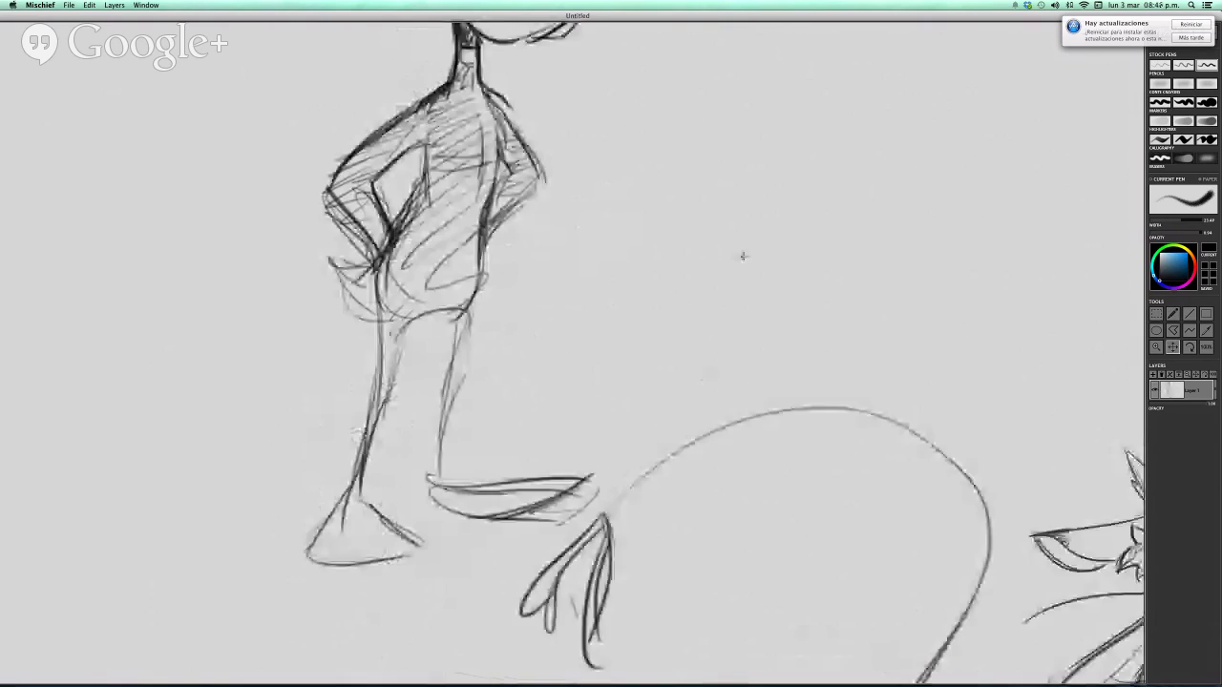
mouse_move(468, 272)
left_mouse_down()
mouse_move(463, 386)
mouse_move(477, 368)
mouse_move(477, 384)
mouse_move(452, 445)
left_mouse_up()
mouse_move(485, 330)
left_mouse_down()
mouse_move(450, 458)
mouse_move(503, 479)
mouse_move(584, 445)
mouse_move(512, 482)
mouse_move(572, 445)
mouse_move(586, 456)
left_mouse_up()
mouse_move(355, 449)
left_mouse_down()
mouse_move(314, 519)
mouse_move(382, 519)
left_mouse_up()
left_click_drag(412, 506, 463, 495)
Look over the duck, woman warrior and dragon sketches across the canvas and find an empty area
key("space")
left_click_drag(588, 300, 498, 553)
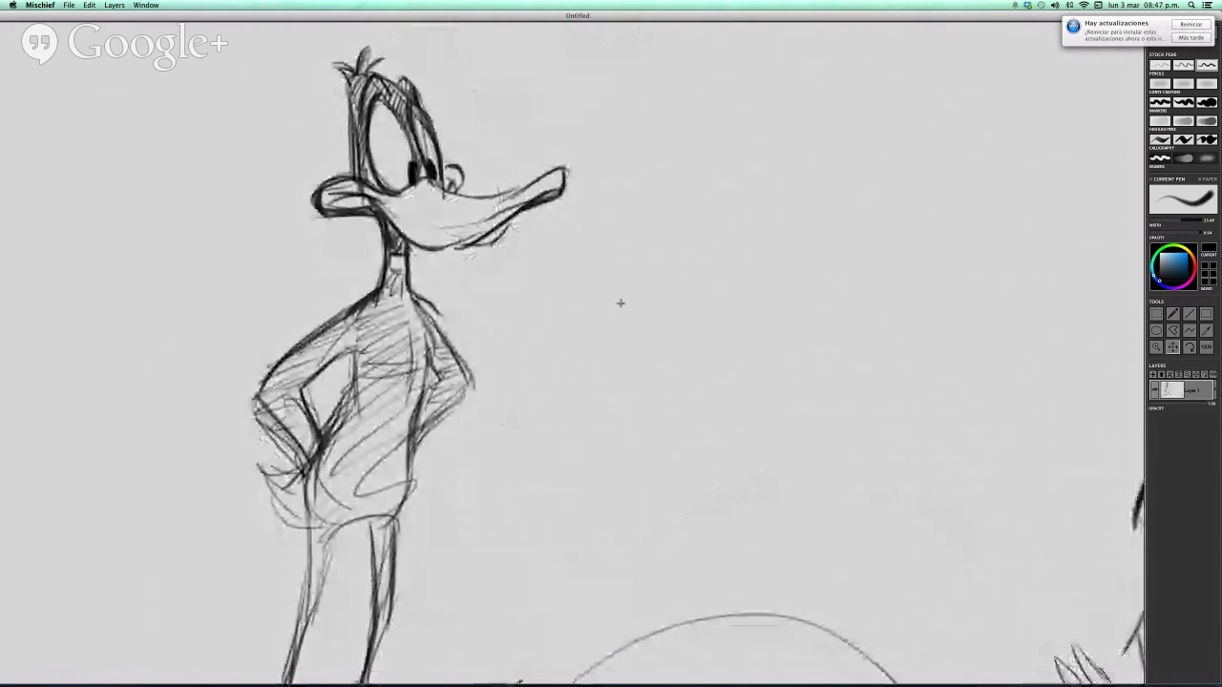
left_click_drag(384, 395, 383, 363)
scroll(385, 361, "right", 15)
scroll(668, 286, "down", 15)
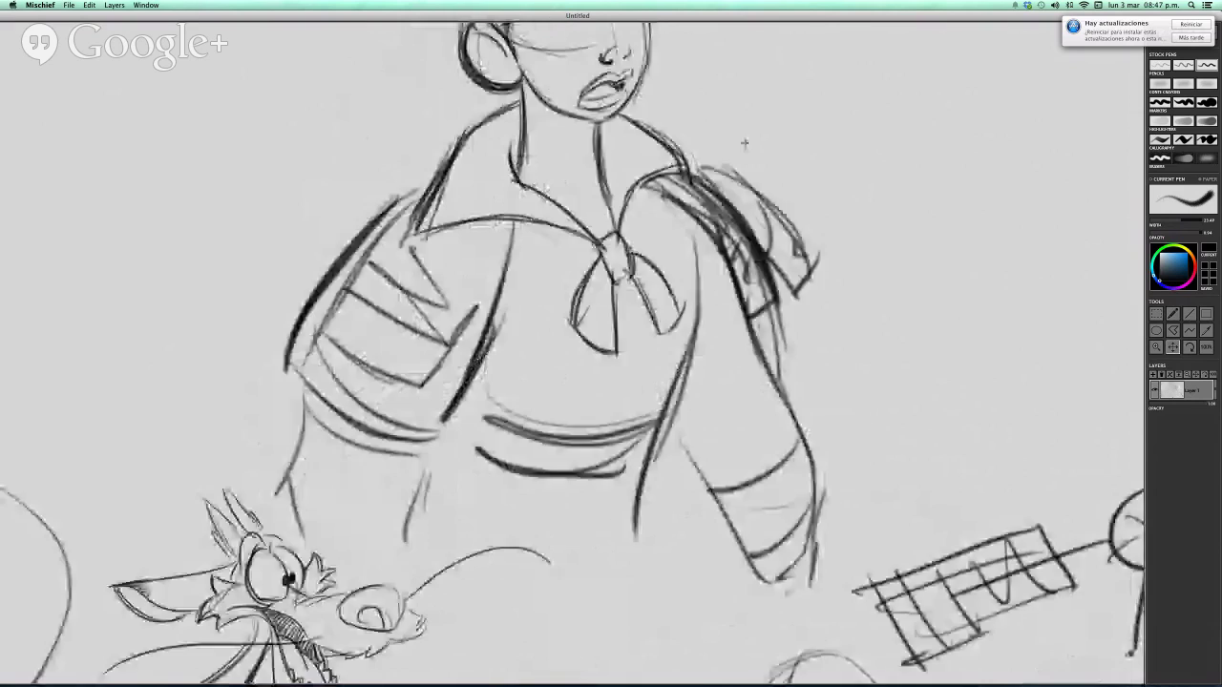
scroll(732, 217, "down", 5)
scroll(668, 217, "left", 8)
mouse_move(569, 217)
left_mouse_down()
mouse_move(665, 234)
mouse_move(782, 134)
left_mouse_up()
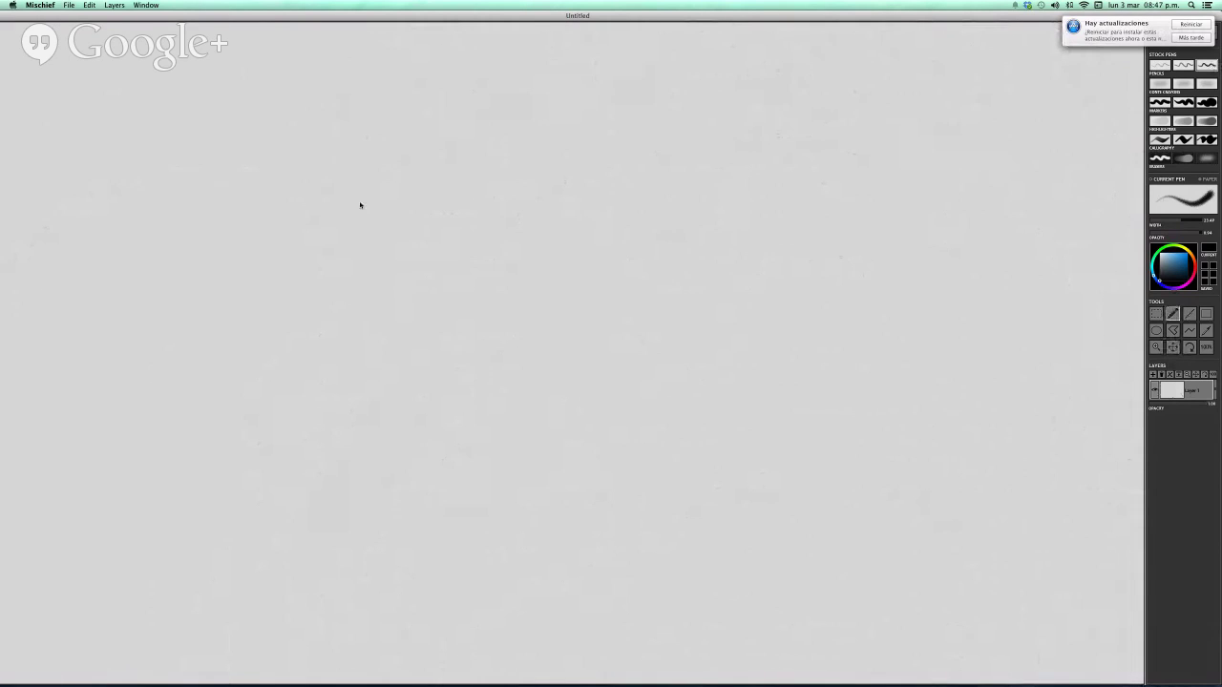
scroll(591, 193, "up", 10)
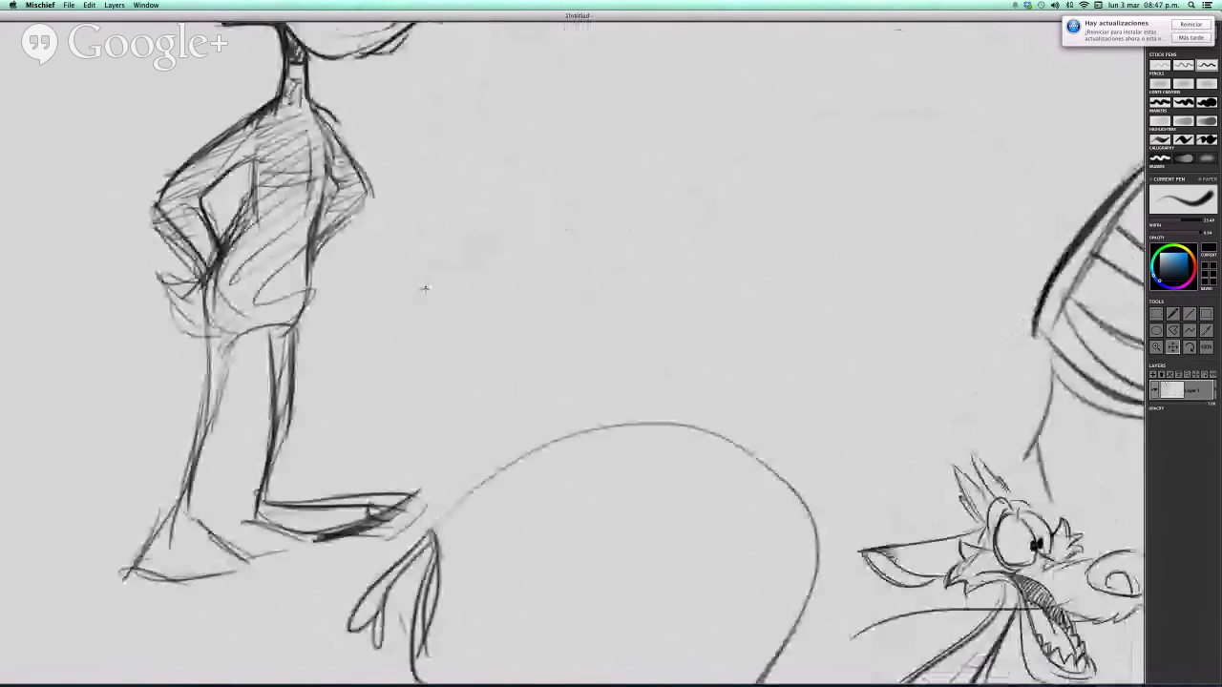
scroll(422, 286, "left", 4)
scroll(437, 333, "right", 6)
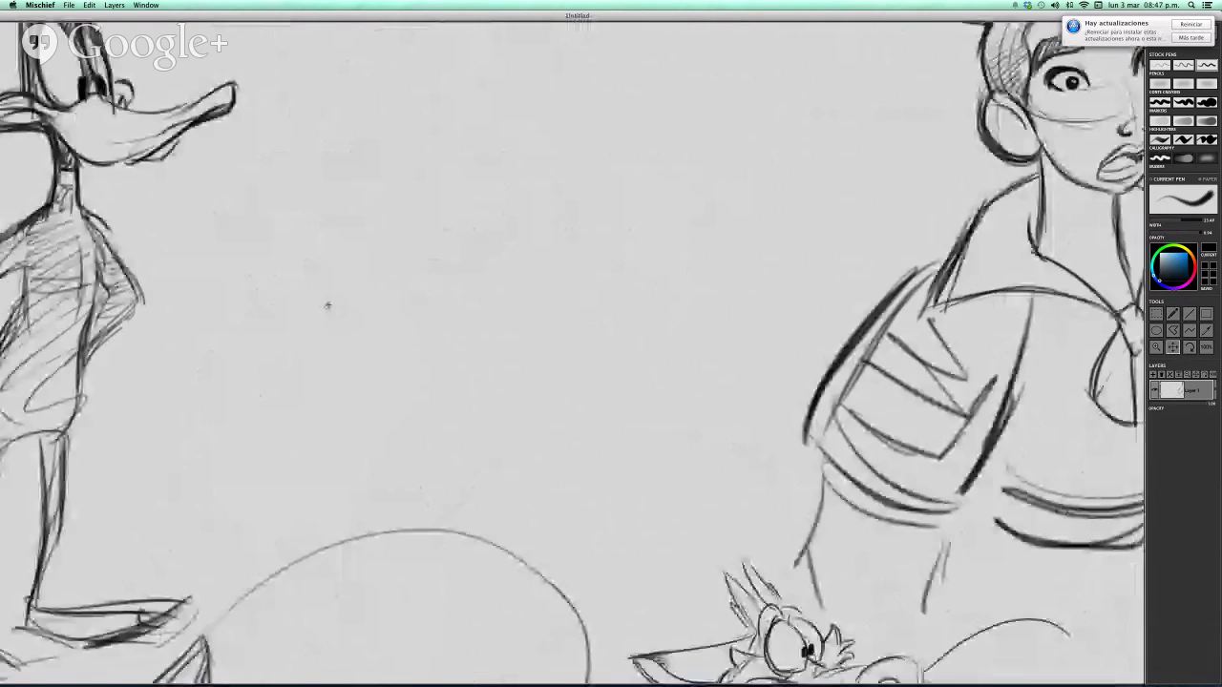
scroll(275, 319, "up", 3)
scroll(275, 320, "right", 2)
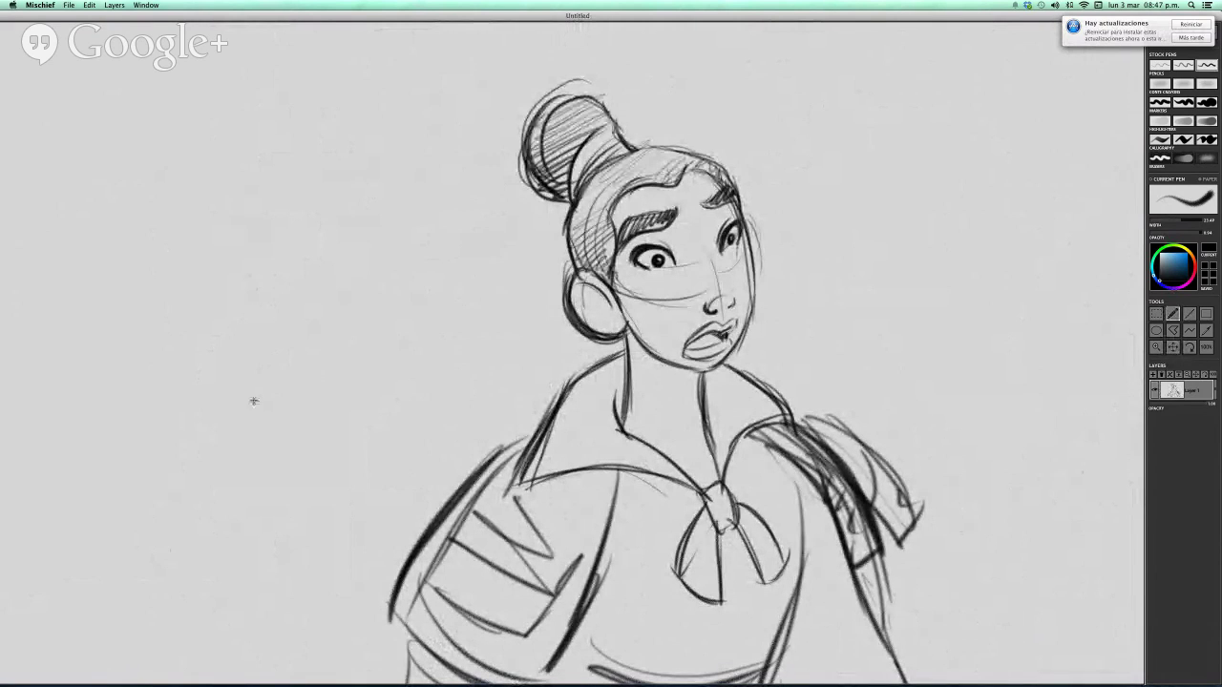
scroll(245, 435, "left", 10)
scroll(244, 434, "down", 5)
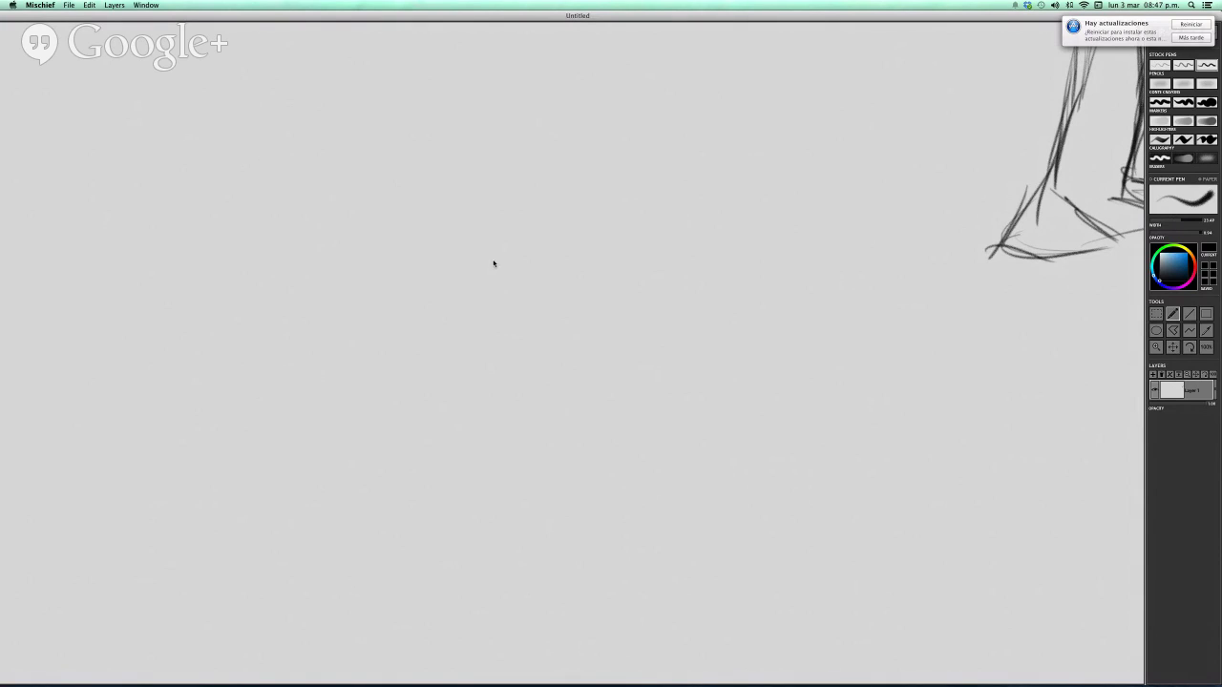
Sketch a new figure's oval head with a vertical centre line and a curved eye line beside the duck's feet
left_click_drag(482, 49, 408, 606)
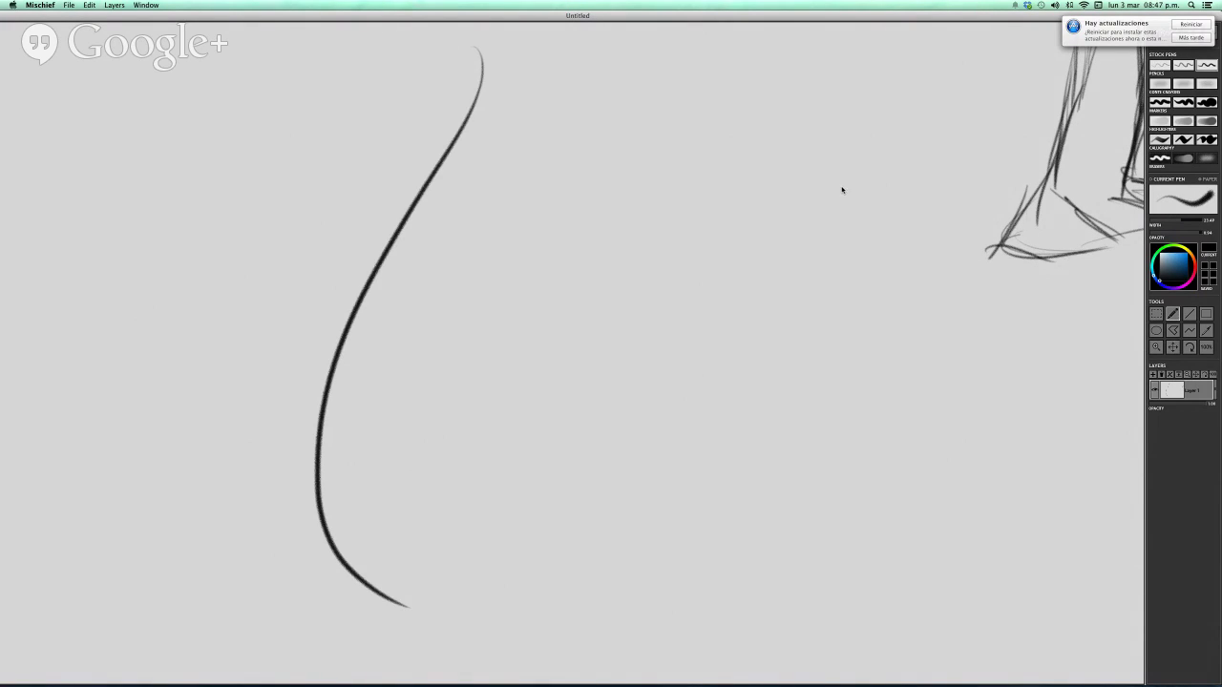
key("super+z")
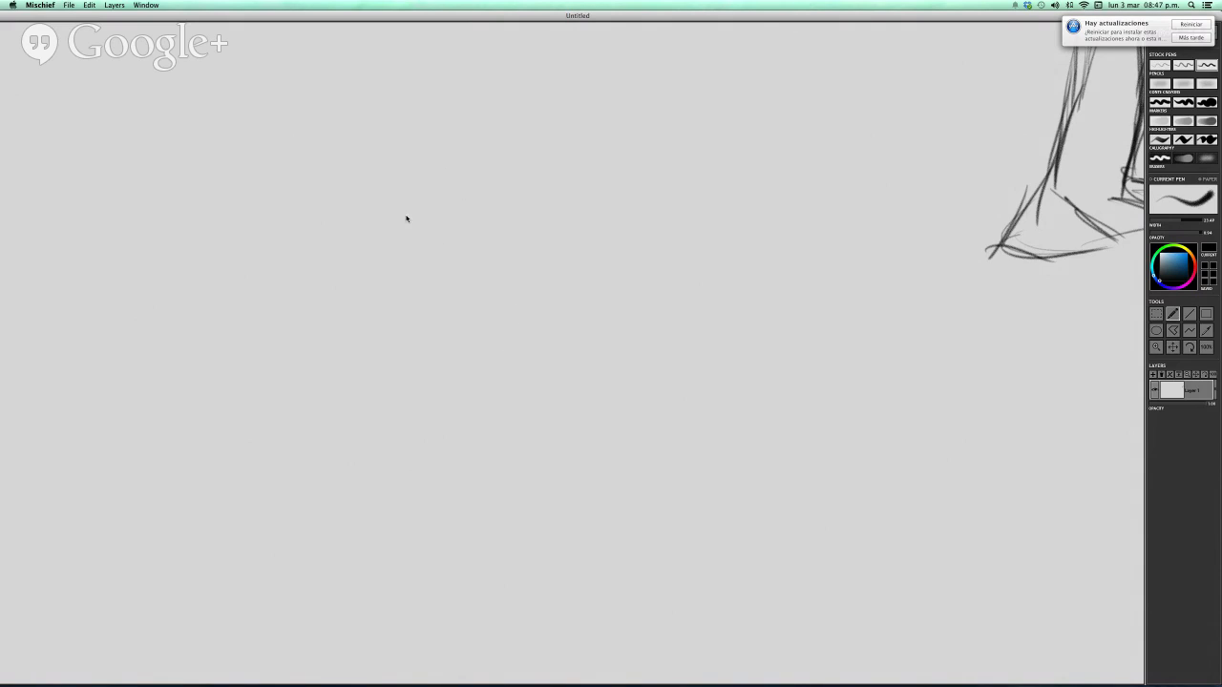
mouse_move(406, 219)
left_mouse_down()
mouse_move(486, 270)
mouse_move(412, 232)
mouse_move(376, 318)
mouse_move(417, 326)
left_mouse_up()
mouse_move(452, 207)
left_mouse_down()
mouse_move(483, 185)
mouse_move(417, 213)
mouse_move(434, 256)
mouse_move(487, 222)
mouse_move(485, 207)
mouse_move(423, 205)
mouse_move(450, 153)
mouse_move(477, 162)
mouse_move(409, 191)
left_mouse_up()
mouse_move(462, 254)
left_mouse_down()
mouse_move(454, 181)
mouse_move(486, 194)
mouse_move(439, 219)
mouse_move(502, 199)
left_mouse_up()
left_click_drag(473, 248, 474, 196)
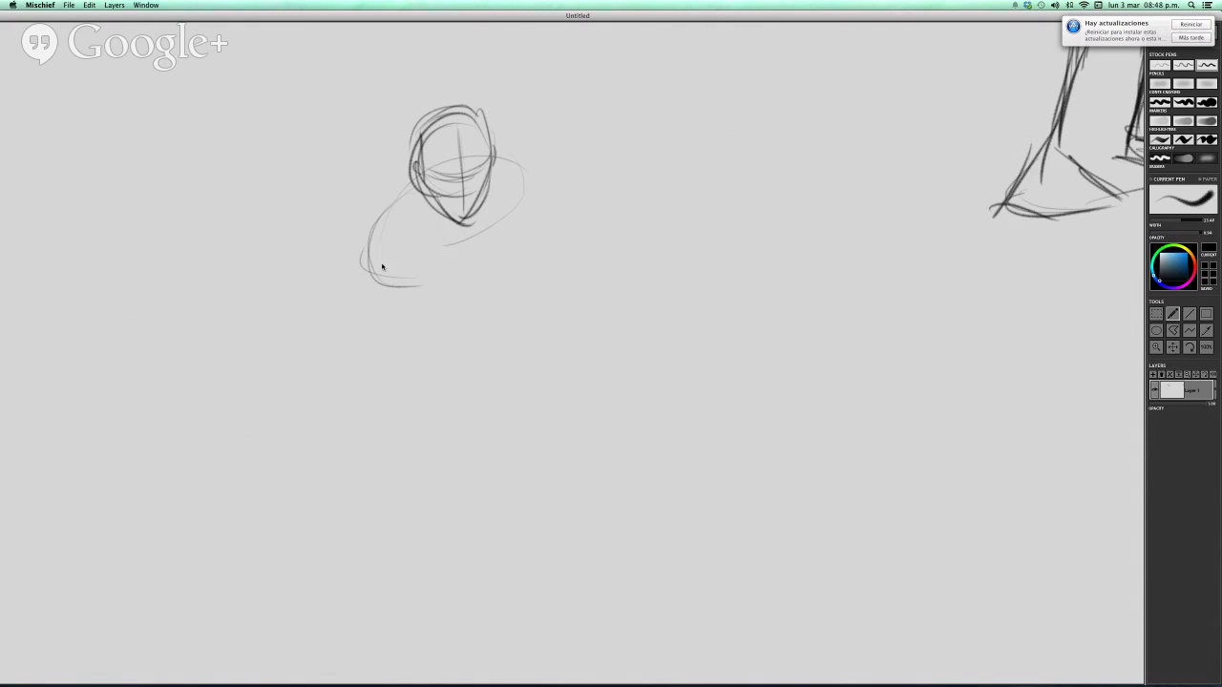
Draw a large tilted oval for the new figure's torso, with rounded shoulders on both sides
left_click_drag(380, 278, 374, 225)
mouse_move(511, 219)
left_mouse_down()
mouse_move(445, 294)
mouse_move(388, 273)
left_mouse_up()
mouse_move(473, 225)
left_mouse_down()
mouse_move(443, 285)
mouse_move(507, 226)
mouse_move(420, 281)
left_mouse_up()
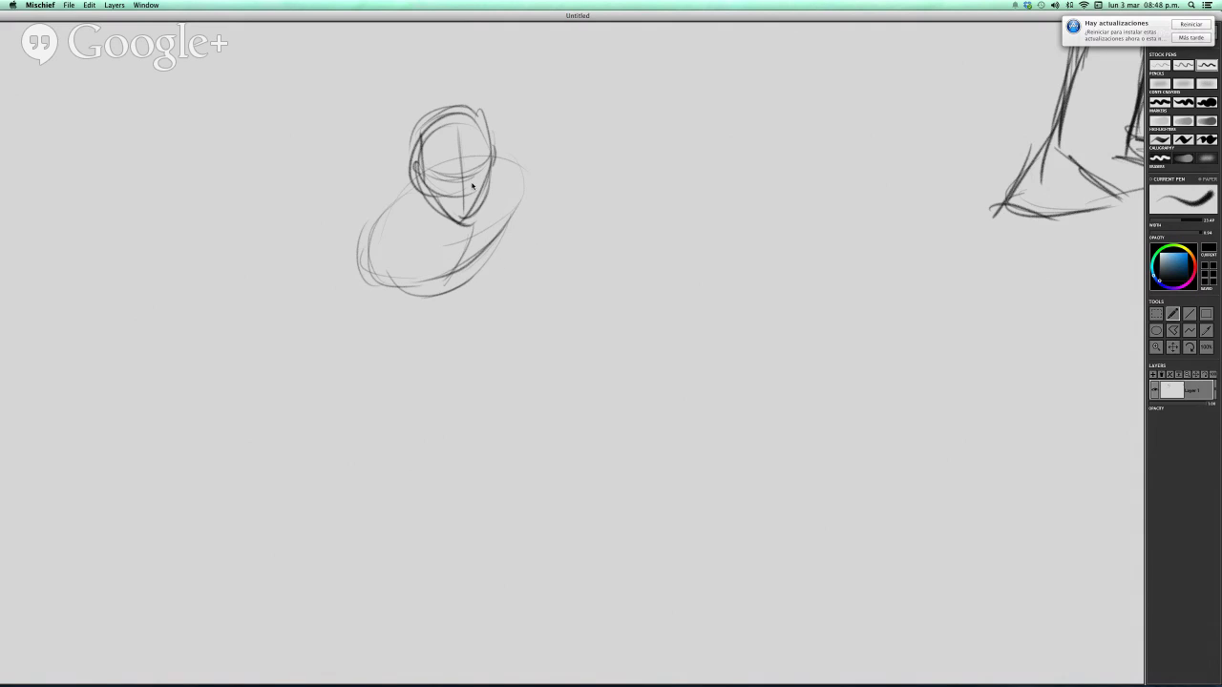
mouse_move(380, 204)
left_mouse_down()
mouse_move(455, 158)
mouse_move(503, 232)
left_mouse_up()
Sketch the new figure's tapering leg with loose curved lines below the torso
scroll(482, 274, "down", 3)
mouse_move(424, 135)
left_mouse_down()
mouse_move(397, 181)
mouse_move(443, 293)
left_mouse_up()
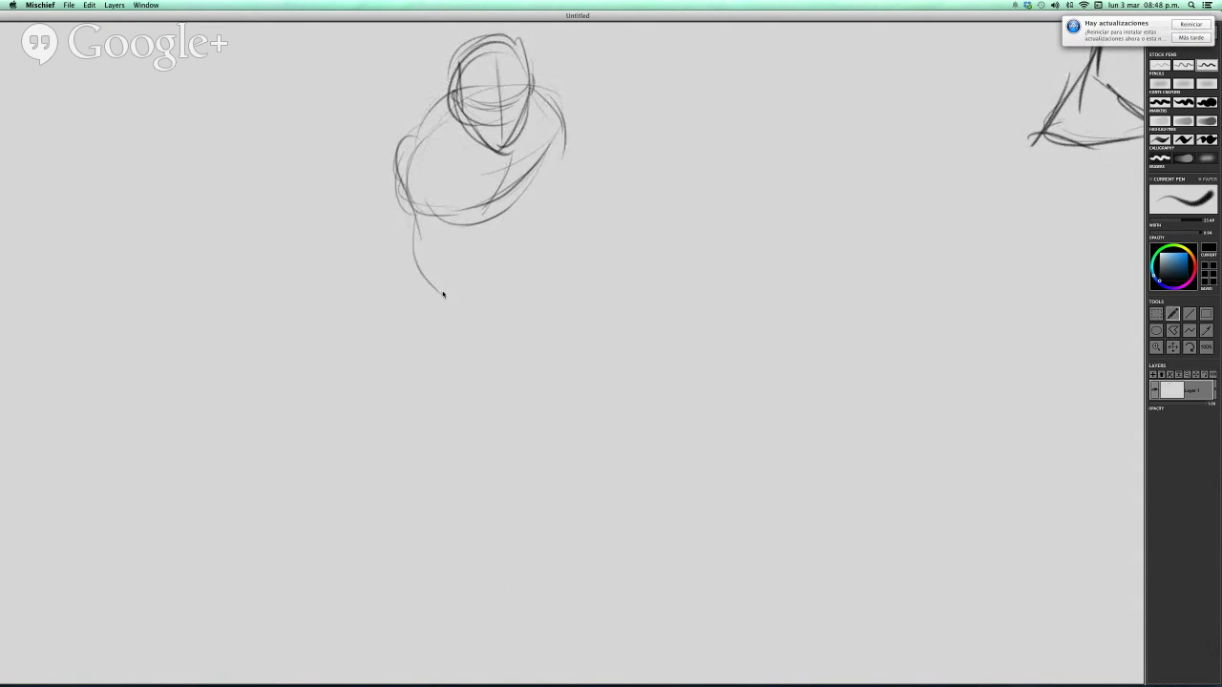
key("super+z")
mouse_move(404, 179)
left_mouse_down()
mouse_move(410, 247)
mouse_move(455, 256)
left_mouse_up()
mouse_move(448, 188)
left_mouse_down()
mouse_move(460, 259)
mouse_move(444, 326)
left_mouse_up()
left_click_drag(438, 269, 466, 358)
left_click_drag(419, 204, 441, 329)
left_click_drag(429, 244, 456, 256)
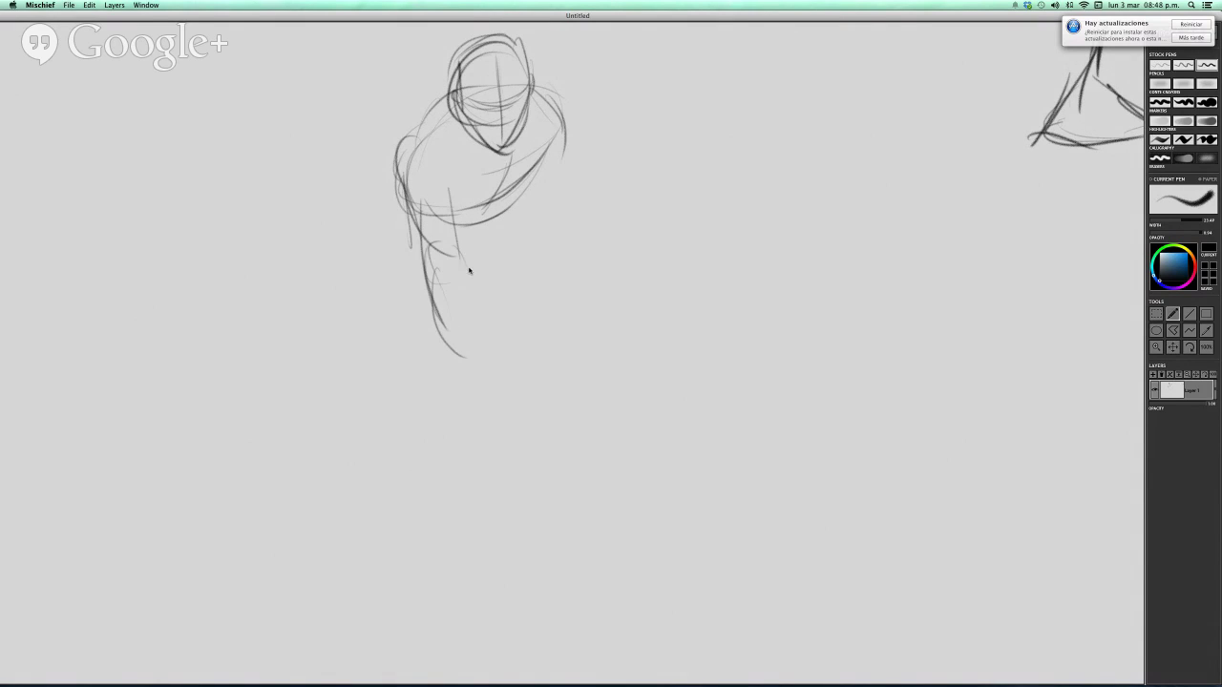
left_click_drag(473, 302, 472, 385)
left_click_drag(436, 322, 460, 395)
Strengthen the new figure's back curve, draw the rounded hips under the torso and reinforce the far shoulder
left_click_drag(437, 110, 411, 246)
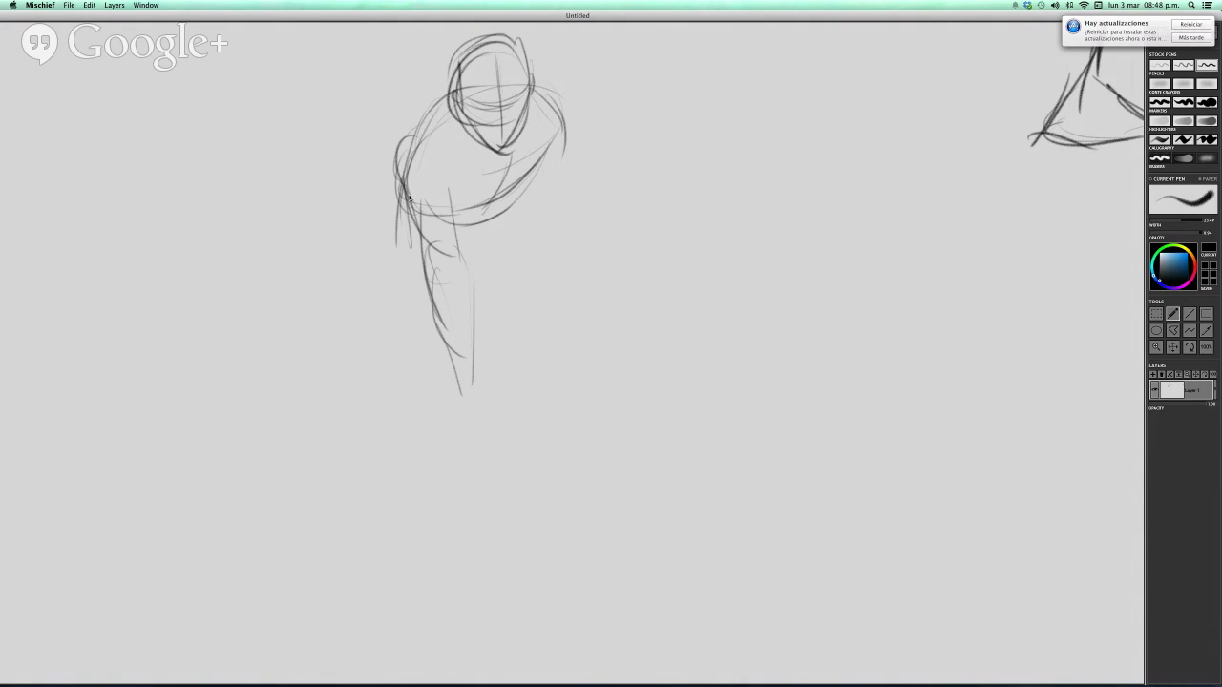
mouse_move(399, 183)
left_mouse_down()
mouse_move(430, 260)
mouse_move(536, 174)
left_mouse_up()
key("space")
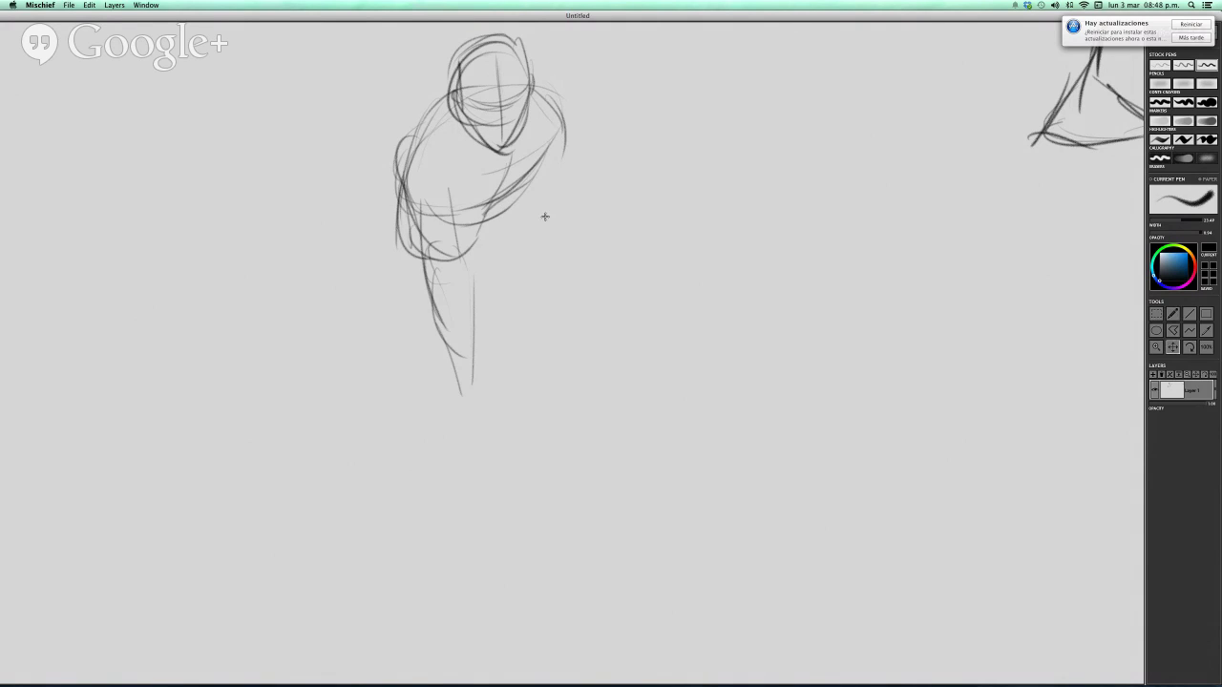
left_click_drag(543, 216, 535, 298)
left_click_drag(530, 179, 552, 229)
mouse_move(523, 171)
left_mouse_down()
mouse_move(554, 223)
mouse_move(544, 252)
left_mouse_up()
Reinforce the standing figure's near shoulder and darken both contours of the thigh below the hips
scroll(550, 298, "down", 3)
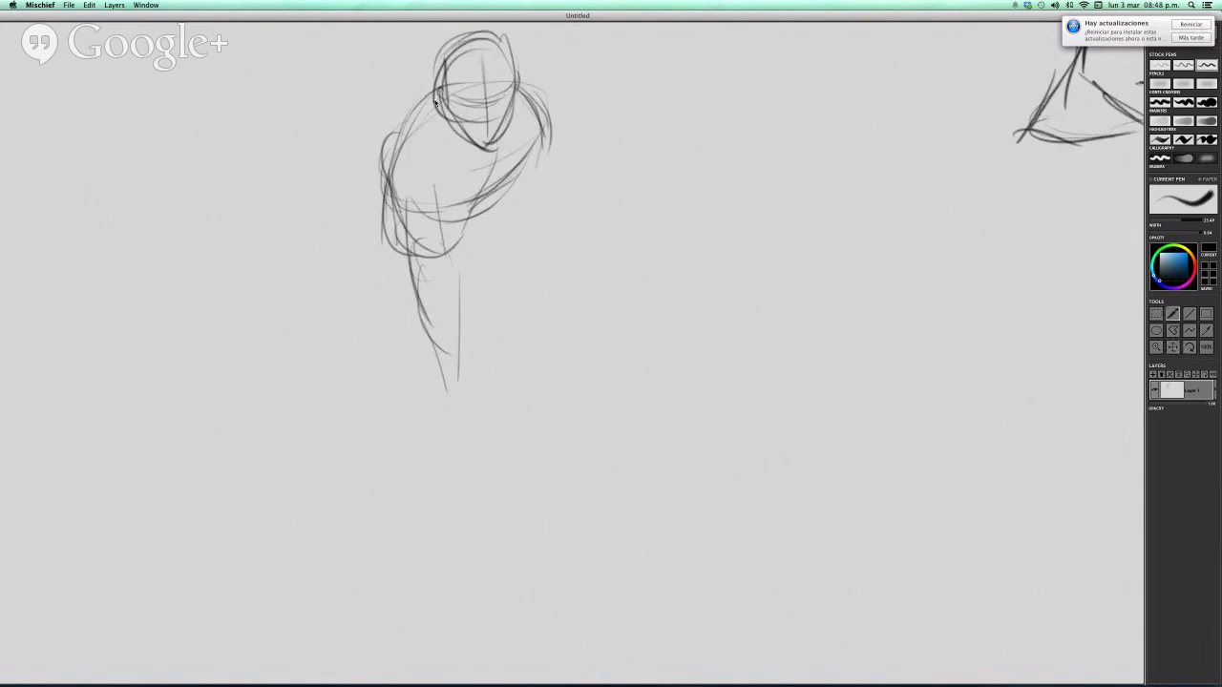
left_click_drag(428, 124, 388, 187)
left_click_drag(408, 253, 426, 294)
left_click_drag(431, 188, 463, 306)
left_click_drag(411, 265, 447, 353)
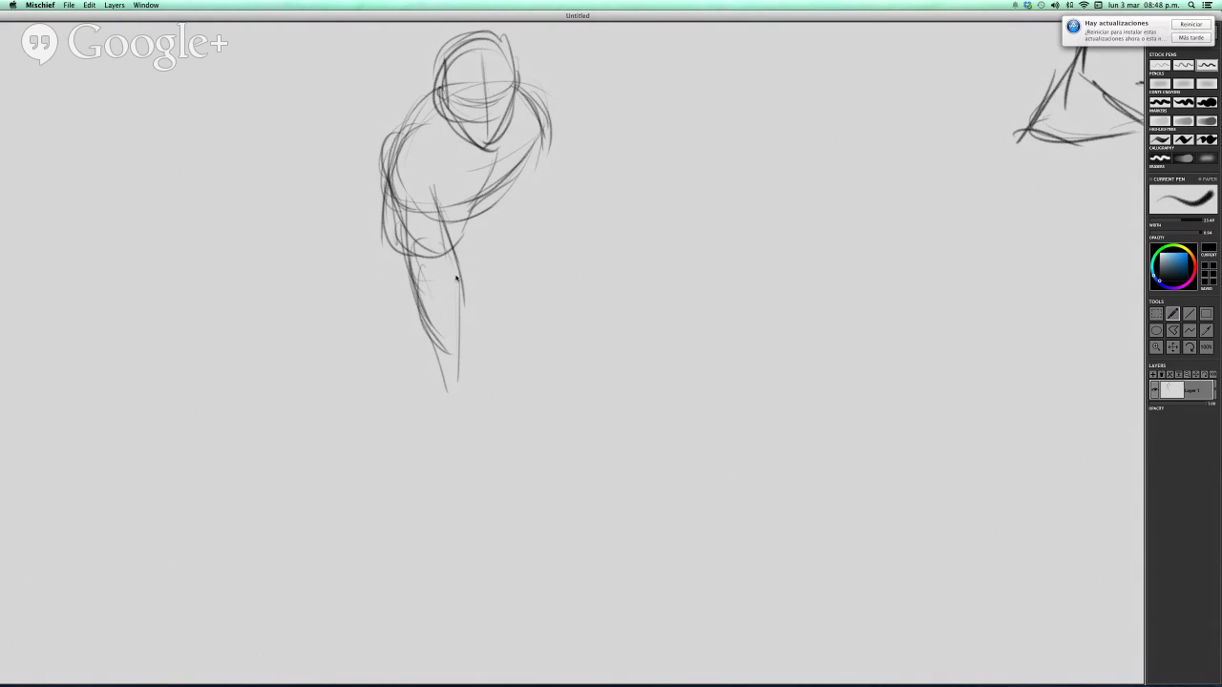
Extend the figure's leg with a narrow knee and a slightly flaring calf, strengthening both contours
left_click_drag(461, 395, 458, 266)
left_click_drag(434, 344, 434, 427)
left_click_drag(459, 351, 465, 422)
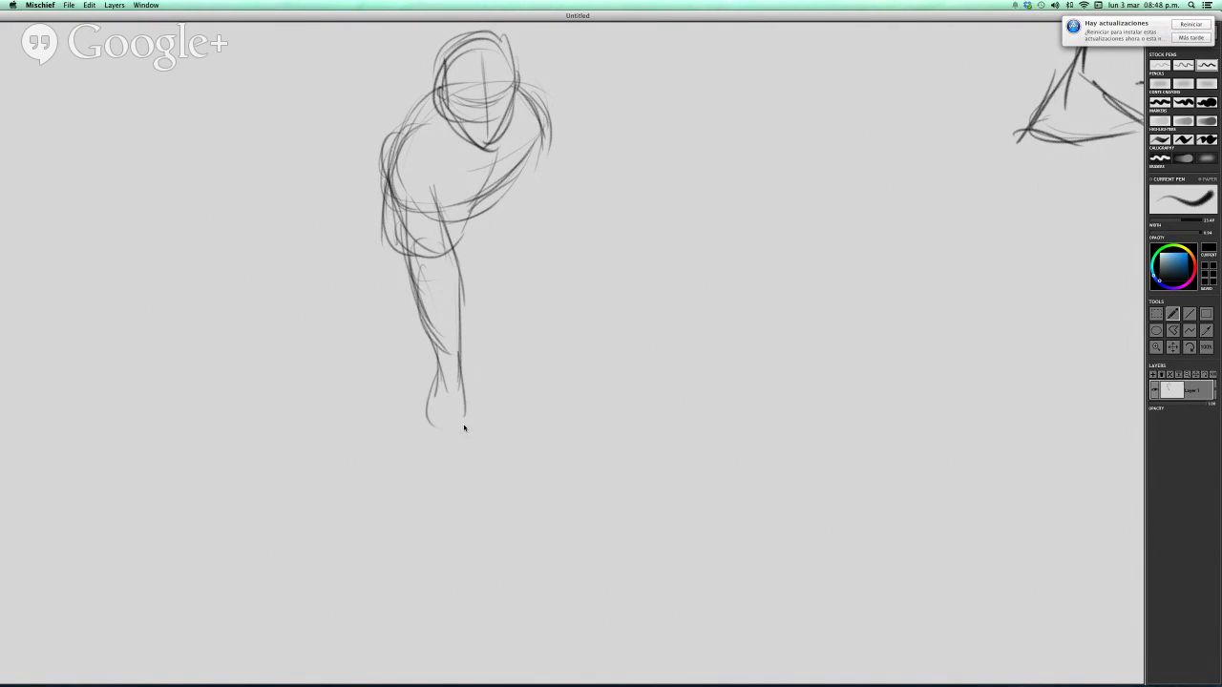
left_click_drag(427, 330, 441, 390)
mouse_move(456, 311)
left_mouse_down()
mouse_move(466, 387)
mouse_move(462, 334)
mouse_move(425, 431)
left_mouse_up()
left_click_drag(463, 386, 460, 431)
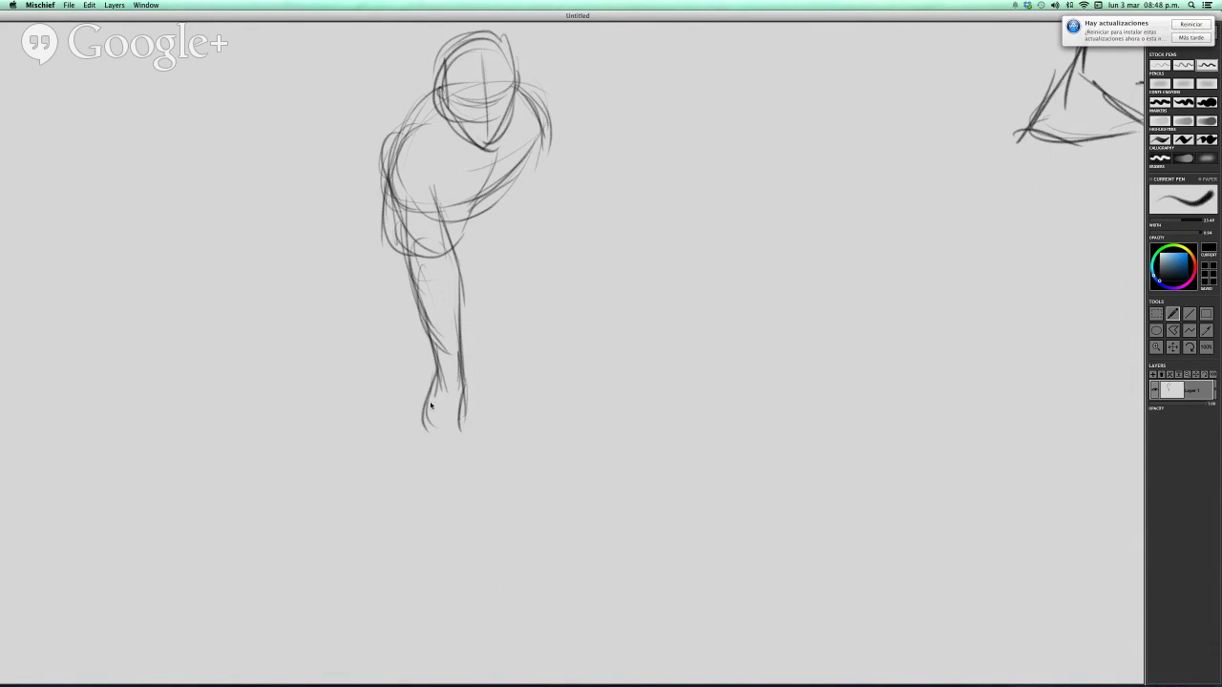
mouse_move(430, 370)
left_mouse_down()
mouse_move(416, 428)
mouse_move(466, 437)
left_mouse_up()
On an empty canvas area, sketch a second figure's round head, the arched top of the chest and its centre line
key("space")
mouse_move(555, 535)
left_mouse_down()
mouse_move(545, 556)
mouse_move(507, 562)
mouse_move(464, 385)
mouse_move(435, 365)
mouse_move(429, 276)
left_mouse_up()
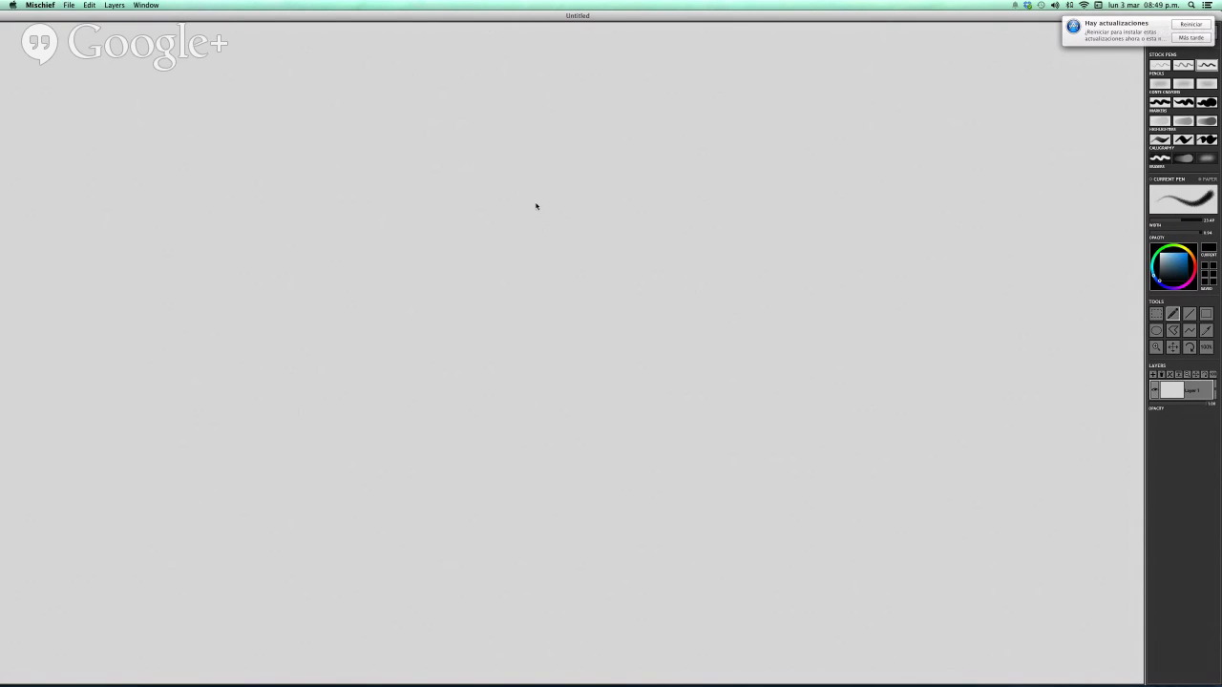
left_click_drag(542, 162, 544, 205)
mouse_move(544, 164)
left_mouse_down()
mouse_move(489, 183)
mouse_move(542, 210)
left_mouse_up()
mouse_move(527, 144)
left_mouse_down()
mouse_move(536, 218)
mouse_move(545, 184)
mouse_move(593, 158)
left_mouse_up()
mouse_move(512, 189)
left_mouse_down()
mouse_move(607, 181)
mouse_move(576, 239)
left_mouse_up()
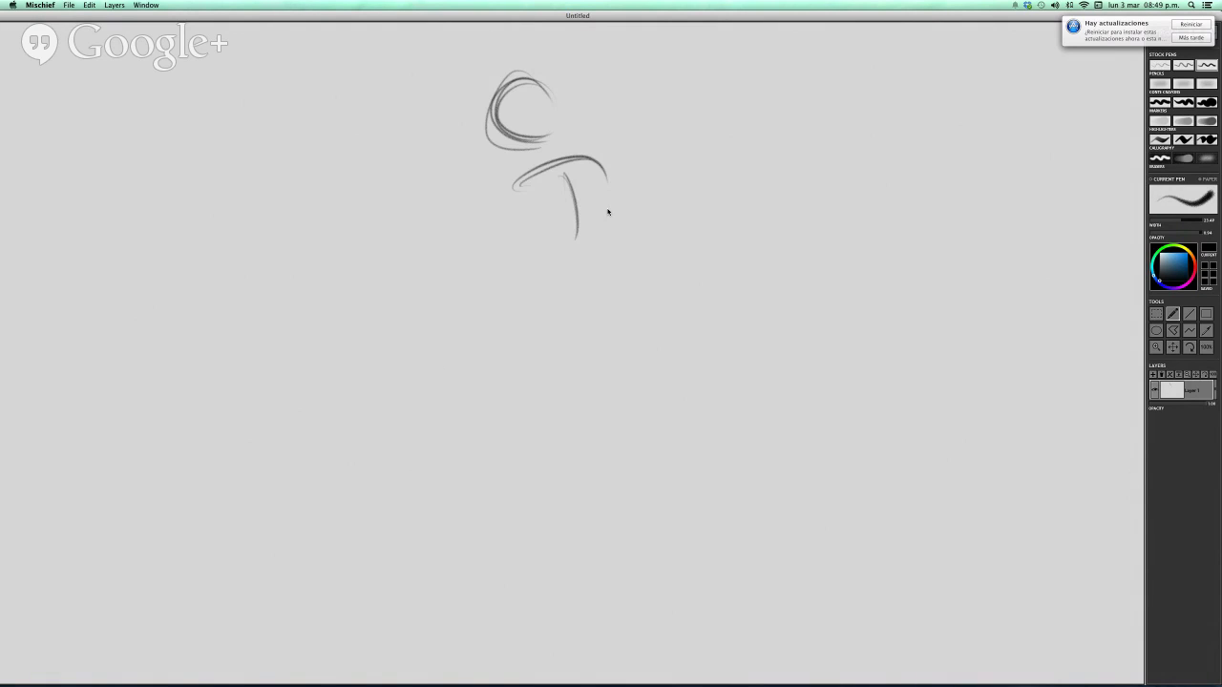
Draw the sides of the second figure's rib cage and the curved line under the chest
left_click_drag(607, 178, 603, 236)
left_click_drag(520, 185, 521, 248)
left_click_drag(514, 187, 546, 267)
mouse_move(609, 187)
left_mouse_down()
mouse_move(609, 238)
mouse_move(614, 221)
left_mouse_up()
mouse_move(594, 156)
left_mouse_down()
mouse_move(612, 240)
mouse_move(539, 235)
left_mouse_up()
Sketch the second figure's tapering waist and abdomen with curved side lines below the chest
mouse_move(523, 239)
left_mouse_down()
mouse_move(609, 225)
mouse_move(616, 255)
mouse_move(543, 277)
mouse_move(563, 292)
left_mouse_up()
left_click_drag(573, 244, 586, 330)
left_click_drag(540, 277, 537, 339)
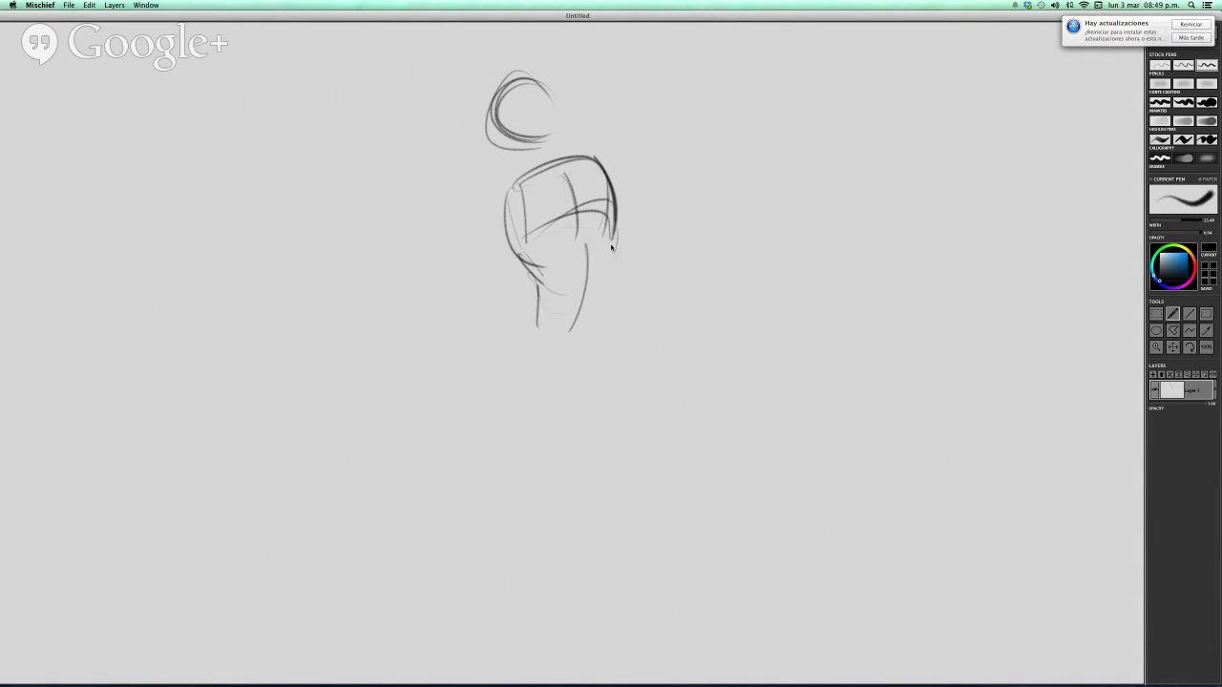
left_click_drag(608, 282, 587, 347)
mouse_move(540, 272)
left_mouse_down()
mouse_move(534, 345)
mouse_move(567, 367)
left_mouse_up()
left_click_drag(612, 266, 602, 347)
Join the head to the chest with two neck lines and round out the head's contour
key("space")
left_click_drag(627, 308, 642, 365)
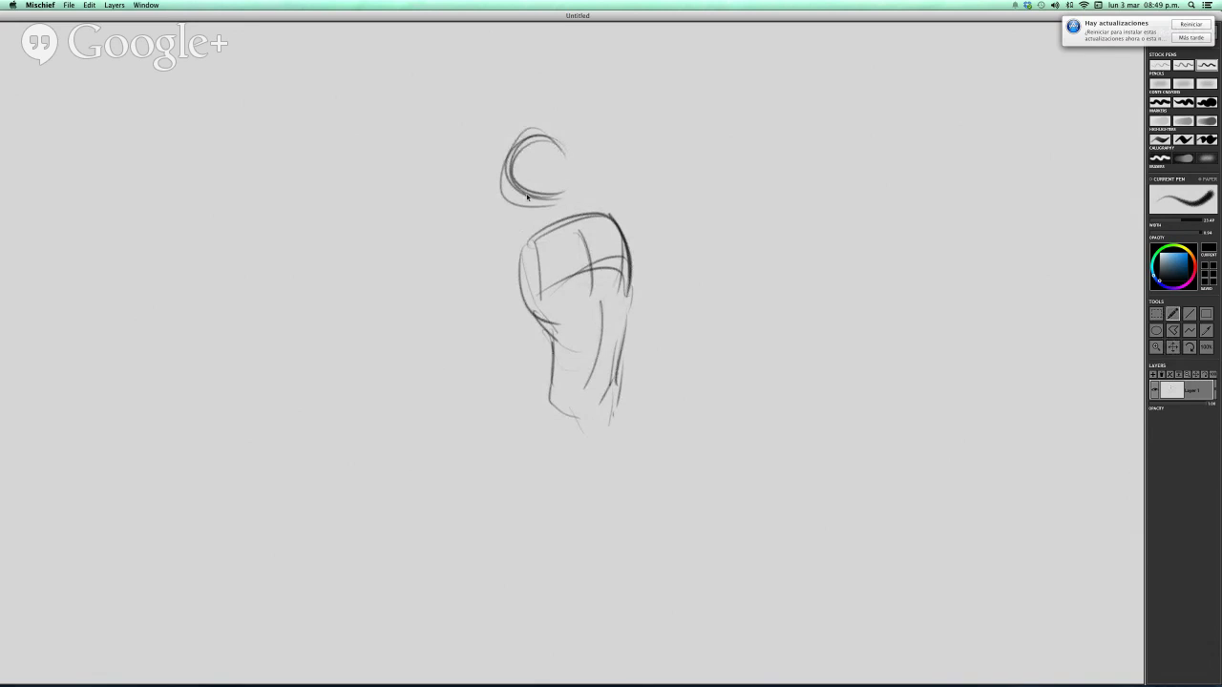
mouse_move(527, 199)
left_mouse_down()
mouse_move(559, 229)
mouse_move(578, 204)
mouse_move(555, 217)
mouse_move(527, 196)
mouse_move(547, 238)
left_mouse_up()
mouse_move(511, 181)
left_mouse_down()
mouse_move(569, 155)
mouse_move(519, 179)
mouse_move(565, 149)
mouse_move(523, 136)
mouse_move(533, 189)
mouse_move(506, 160)
mouse_move(546, 174)
mouse_move(529, 182)
mouse_move(569, 198)
left_mouse_up()
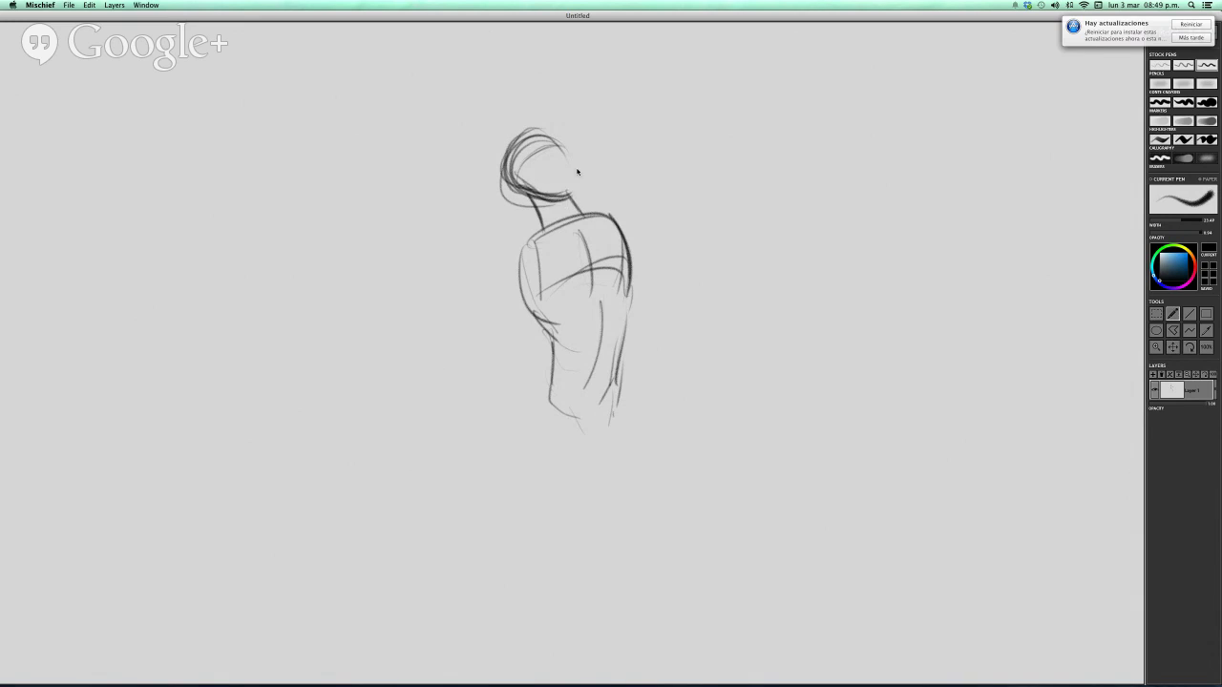
left_click_drag(575, 155, 576, 185)
mouse_move(546, 132)
left_mouse_down()
mouse_move(567, 151)
mouse_move(502, 158)
left_mouse_up()
Draw a large rounded near shoulder, the sloping neck muscle and the outline of the far shoulder
left_click_drag(540, 214, 492, 306)
mouse_move(512, 254)
left_mouse_down()
mouse_move(491, 311)
mouse_move(496, 302)
left_mouse_up()
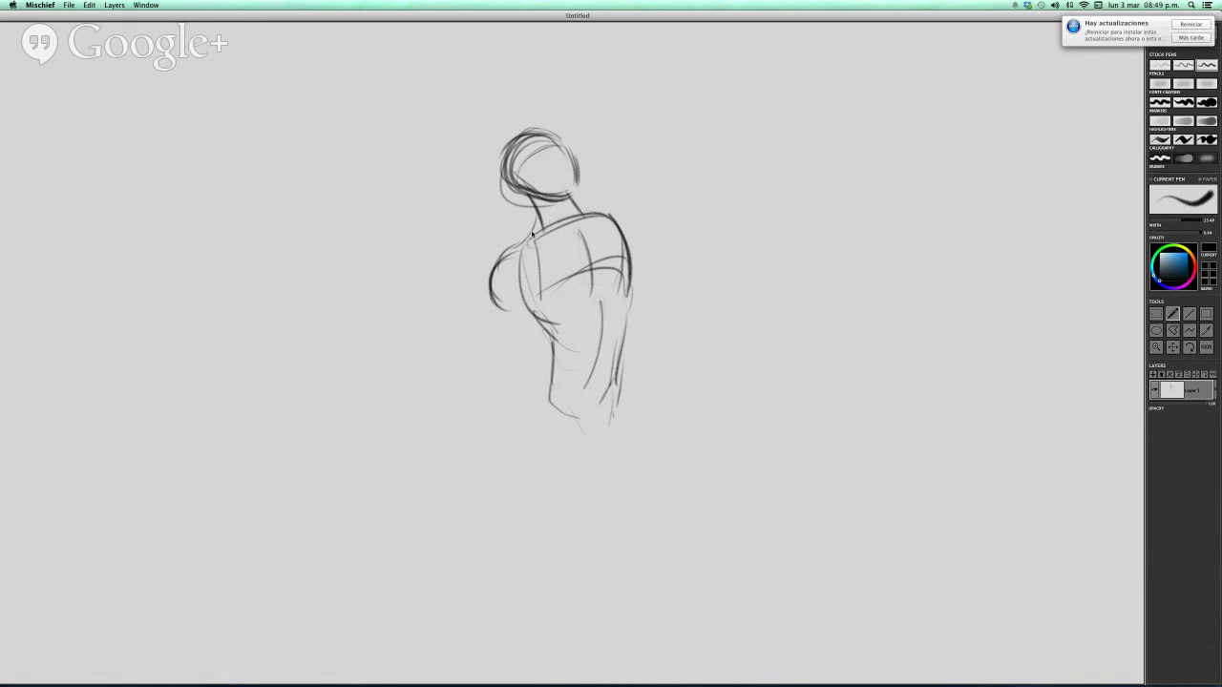
left_click_drag(540, 216, 500, 269)
mouse_move(521, 249)
left_mouse_down()
mouse_move(610, 217)
mouse_move(653, 259)
left_mouse_up()
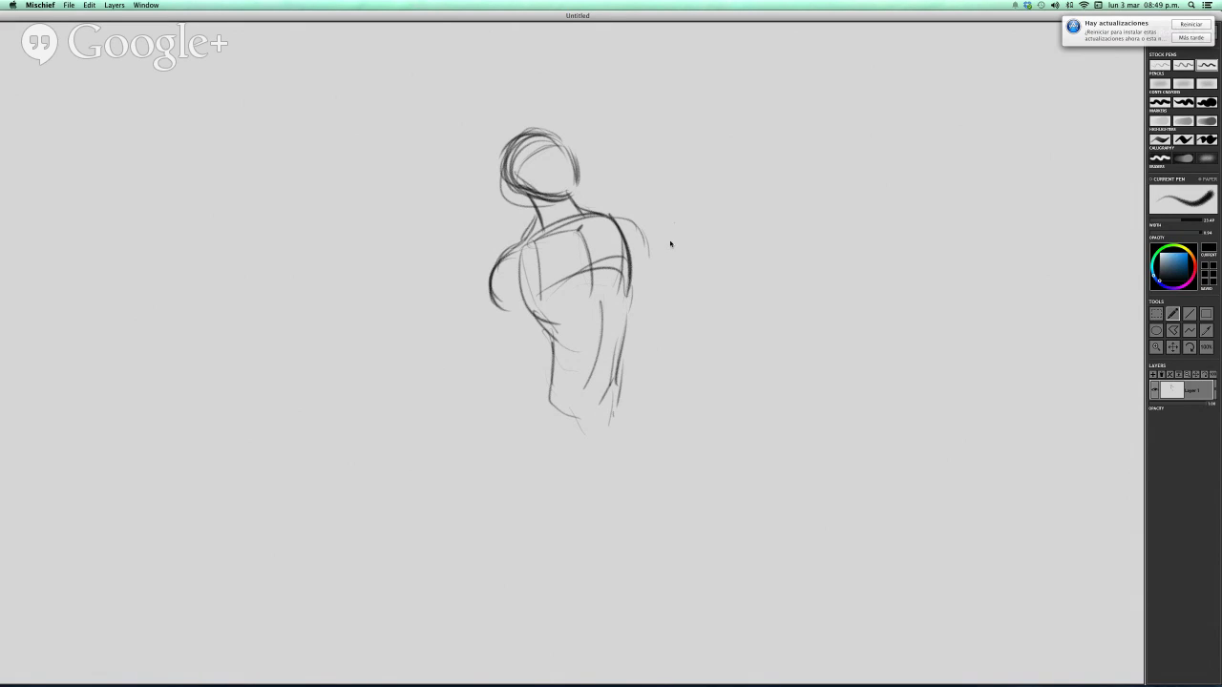
Darken both sides of the waist and strengthen the lower chest curve and the chest's centre line
mouse_move(520, 307)
left_mouse_down()
mouse_move(550, 341)
mouse_move(544, 407)
left_mouse_up()
mouse_move(609, 220)
left_mouse_down()
mouse_move(637, 280)
mouse_move(624, 385)
left_mouse_up()
left_click_drag(631, 308, 618, 412)
left_click_drag(651, 266, 506, 315)
mouse_move(584, 232)
left_mouse_down()
mouse_move(605, 267)
mouse_move(599, 286)
left_mouse_up()
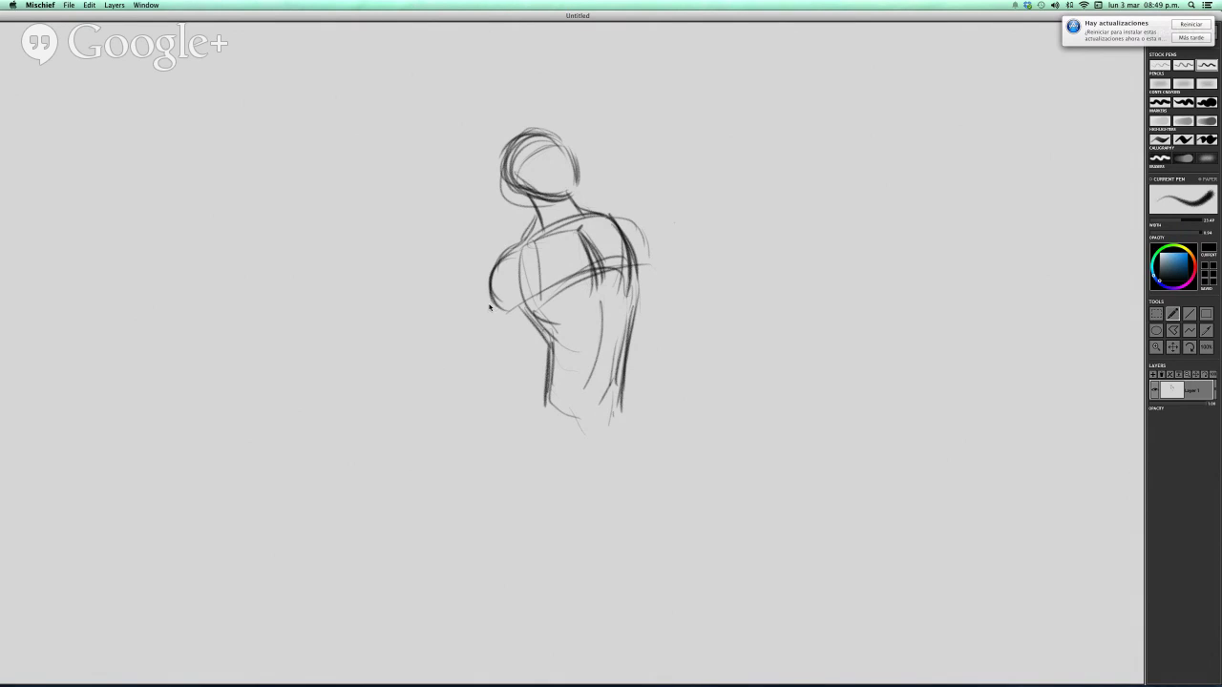
Sketch the near arm hanging straight down from the shoulder, with upper arm, elbow and tapering forearm
mouse_move(493, 292)
left_mouse_down()
mouse_move(524, 316)
mouse_move(487, 357)
left_mouse_up()
mouse_move(517, 318)
left_mouse_down()
mouse_move(513, 359)
mouse_move(488, 355)
mouse_move(486, 330)
mouse_move(480, 399)
left_mouse_up()
left_click_drag(489, 300, 481, 353)
left_click_drag(488, 304, 493, 434)
left_click_drag(508, 383, 508, 439)
left_click_drag(479, 361, 493, 452)
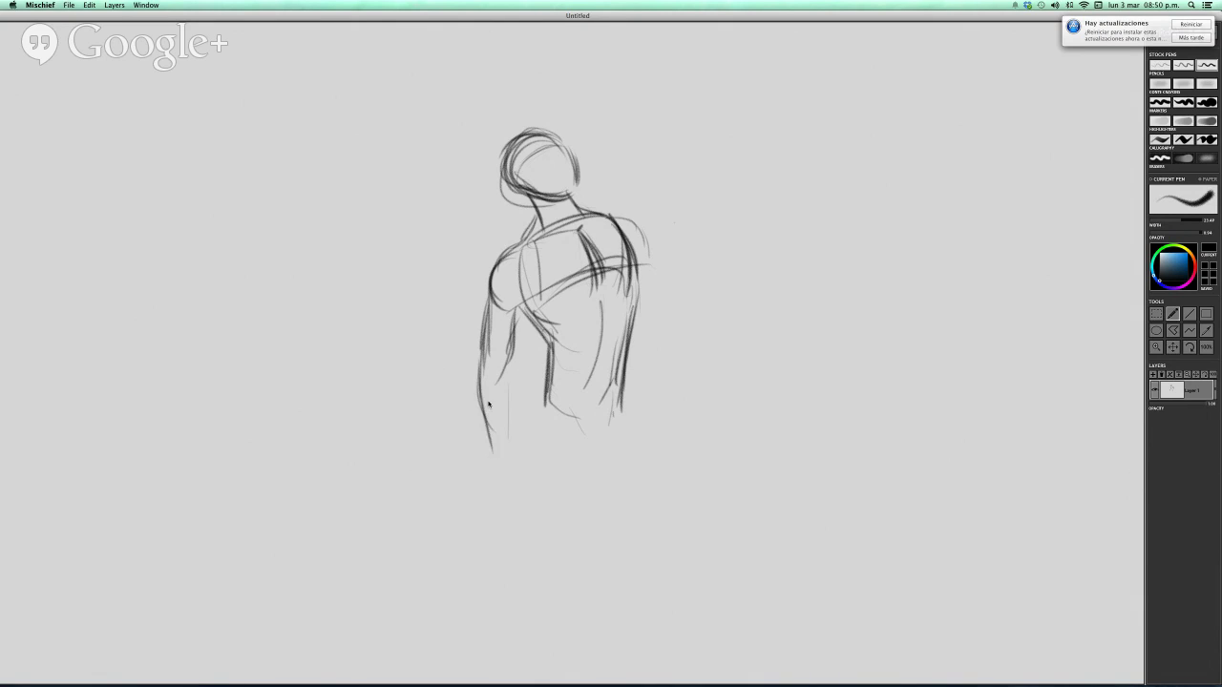
left_click_drag(507, 353, 496, 442)
left_click_drag(479, 399, 503, 477)
Add the far shoulder contour and part of the far arm, and reinforce the near arm's inner edge
mouse_move(596, 209)
left_mouse_down()
mouse_move(633, 218)
mouse_move(647, 258)
left_mouse_up()
left_click_drag(636, 308, 645, 431)
left_click_drag(510, 363, 512, 387)
left_click_drag(517, 312, 509, 349)
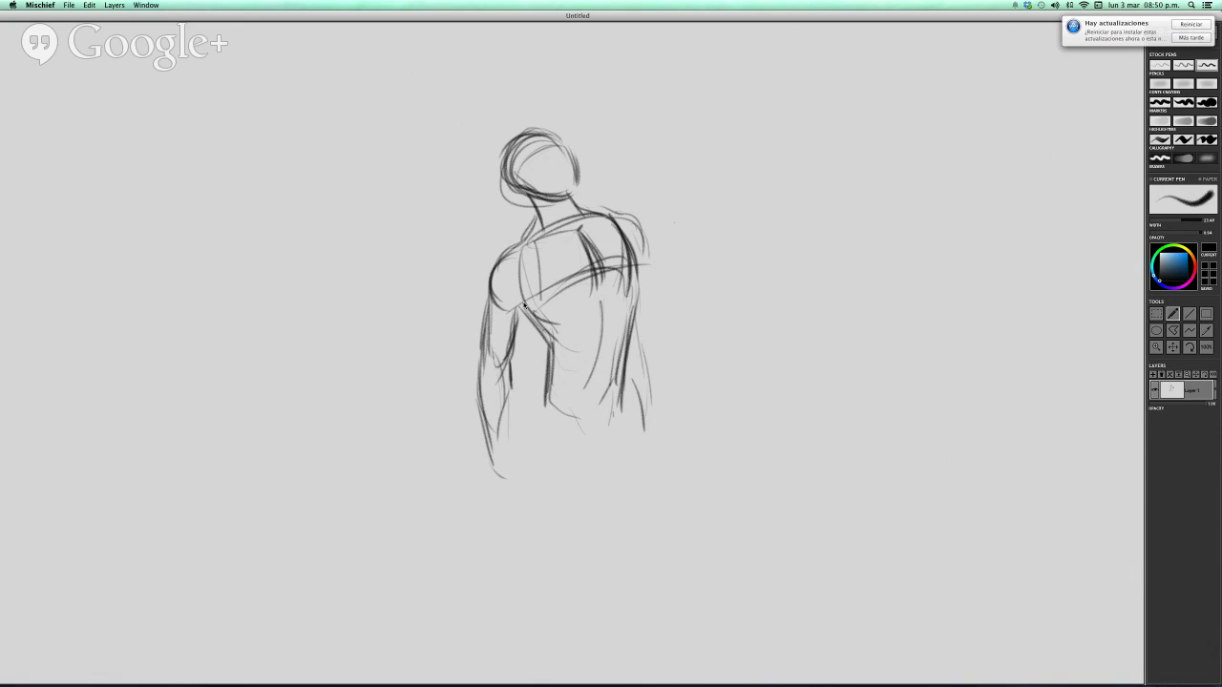
left_click_drag(490, 295, 592, 276)
Strengthen the near arm's elbow and forearm contours and draw a closed fist at its end
key("space")
left_click_drag(562, 417, 552, 354)
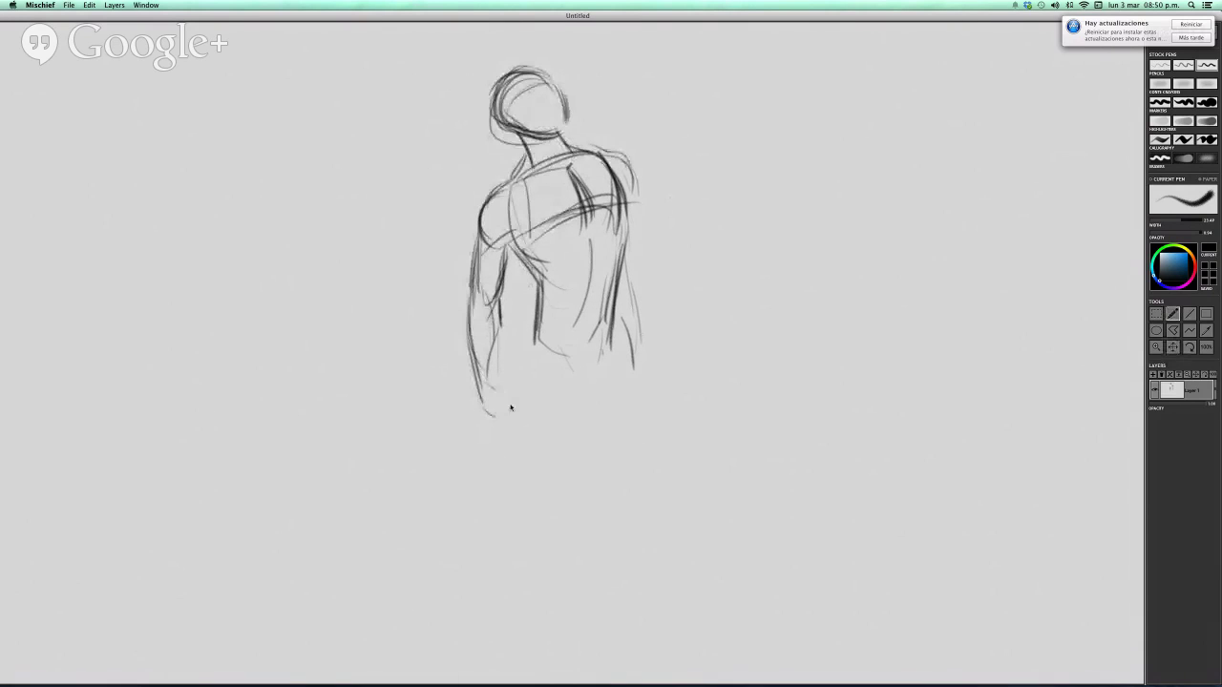
mouse_move(470, 355)
left_mouse_down()
mouse_move(475, 406)
mouse_move(494, 426)
mouse_move(504, 393)
mouse_move(486, 381)
mouse_move(500, 295)
left_mouse_up()
left_click_drag(494, 338, 506, 275)
left_click_drag(479, 322, 500, 290)
left_click_drag(480, 234, 464, 403)
mouse_move(491, 304)
left_mouse_down()
mouse_move(509, 406)
mouse_move(490, 417)
mouse_move(508, 396)
left_mouse_up()
Reinforce the neck and shoulder slope and darken the far shoulder where it meets the chest
key("space")
left_click_drag(632, 125, 627, 150)
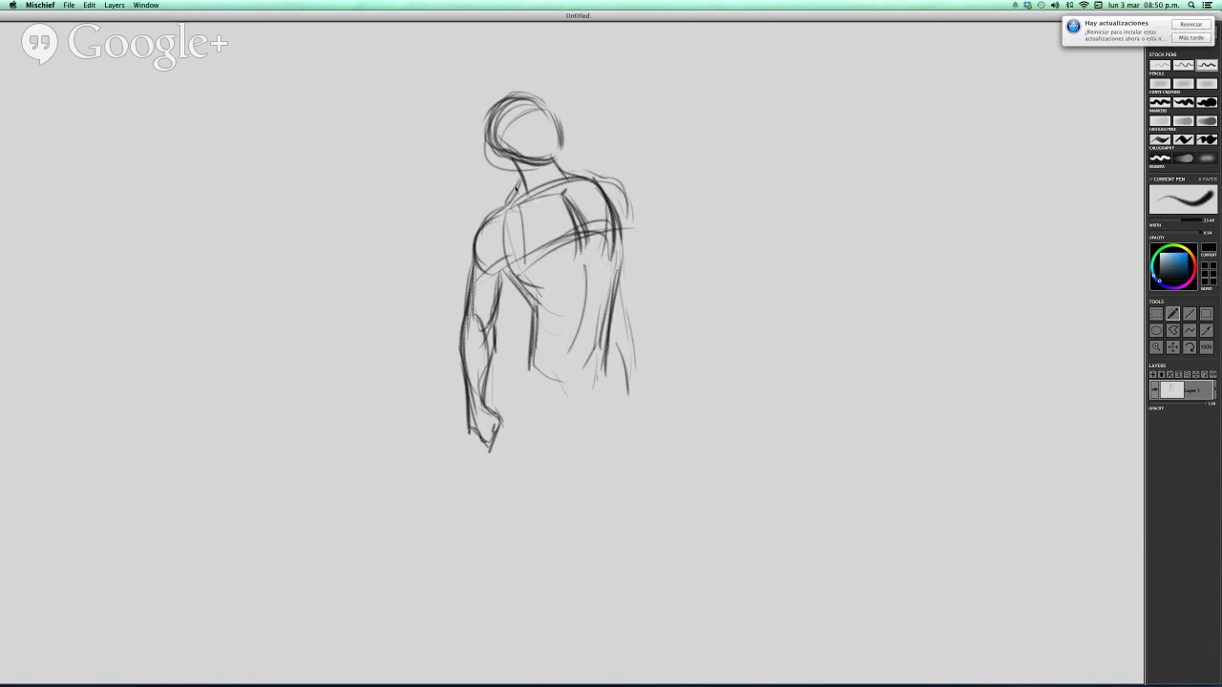
mouse_move(517, 190)
left_mouse_down()
mouse_move(492, 220)
mouse_move(530, 189)
left_mouse_up()
mouse_move(545, 172)
left_mouse_down()
mouse_move(616, 193)
mouse_move(590, 175)
mouse_move(625, 204)
mouse_move(611, 201)
mouse_move(618, 226)
left_mouse_up()
mouse_move(603, 188)
left_mouse_down()
mouse_move(623, 235)
mouse_move(578, 243)
left_mouse_up()
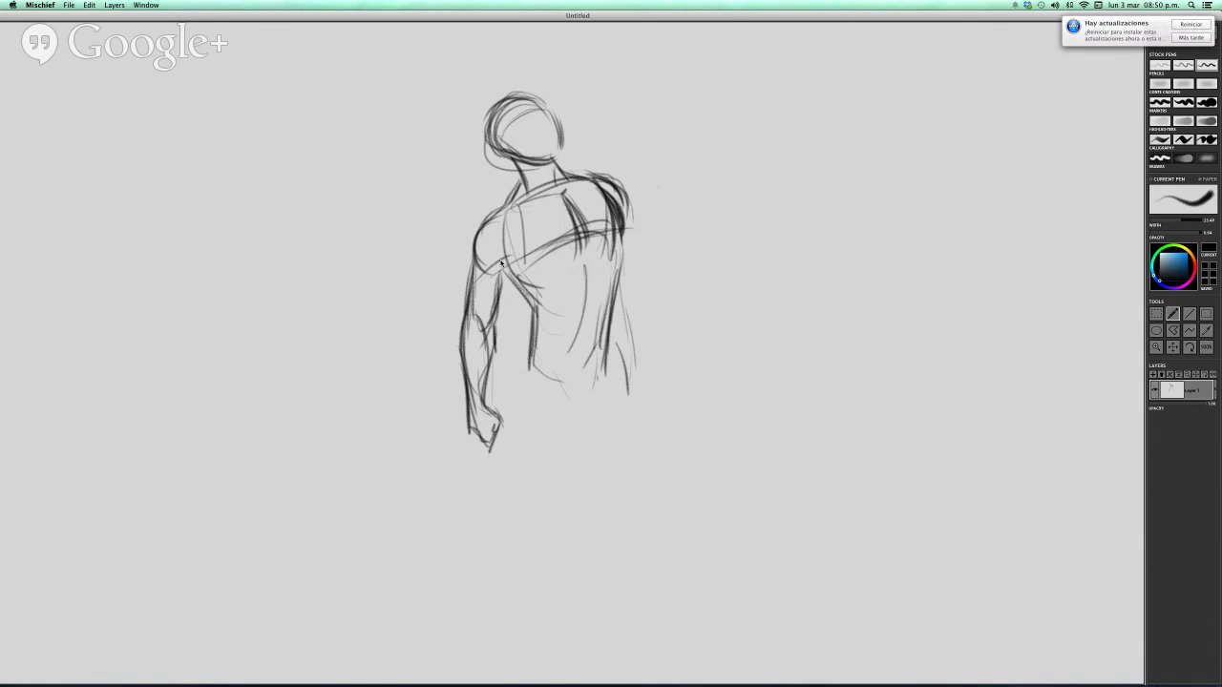
Define the torso with a heavier under-chest line, rib cage arch lines and lower abdomen curves
mouse_move(502, 260)
left_mouse_down()
mouse_move(582, 242)
mouse_move(566, 307)
left_mouse_up()
left_click_drag(501, 273, 530, 305)
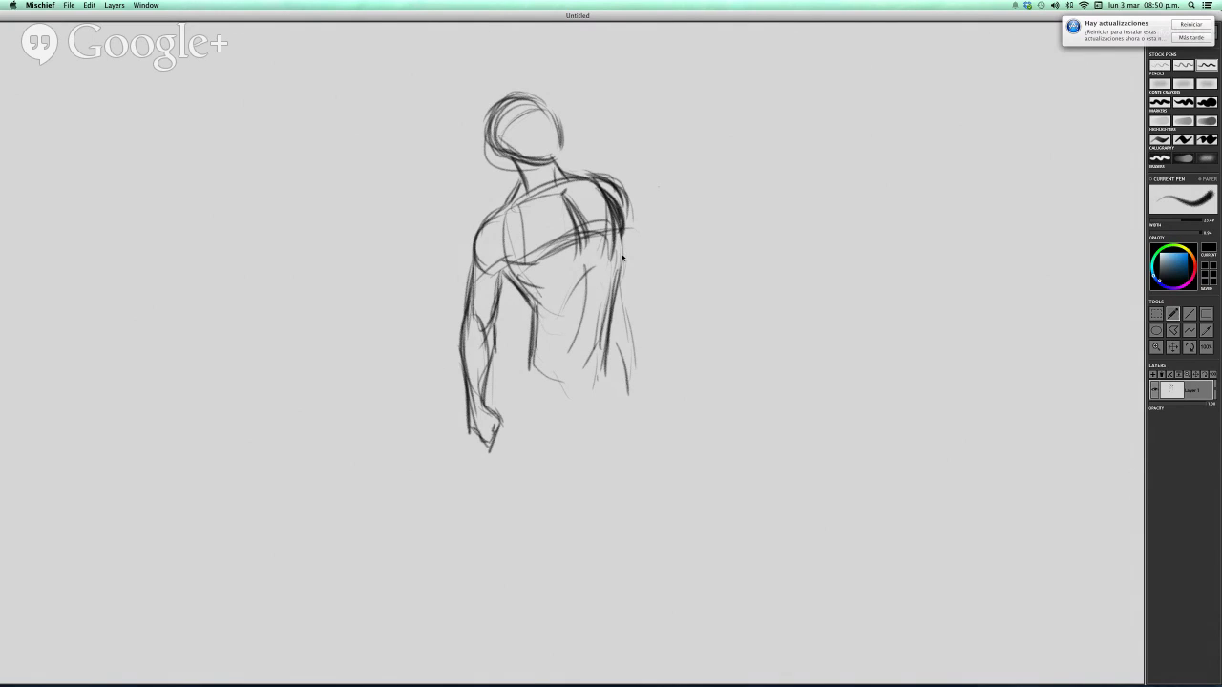
mouse_move(621, 235)
left_mouse_down()
mouse_move(615, 286)
mouse_move(585, 260)
mouse_move(556, 324)
left_mouse_up()
left_click_drag(599, 370, 585, 393)
left_click_drag(555, 344, 577, 394)
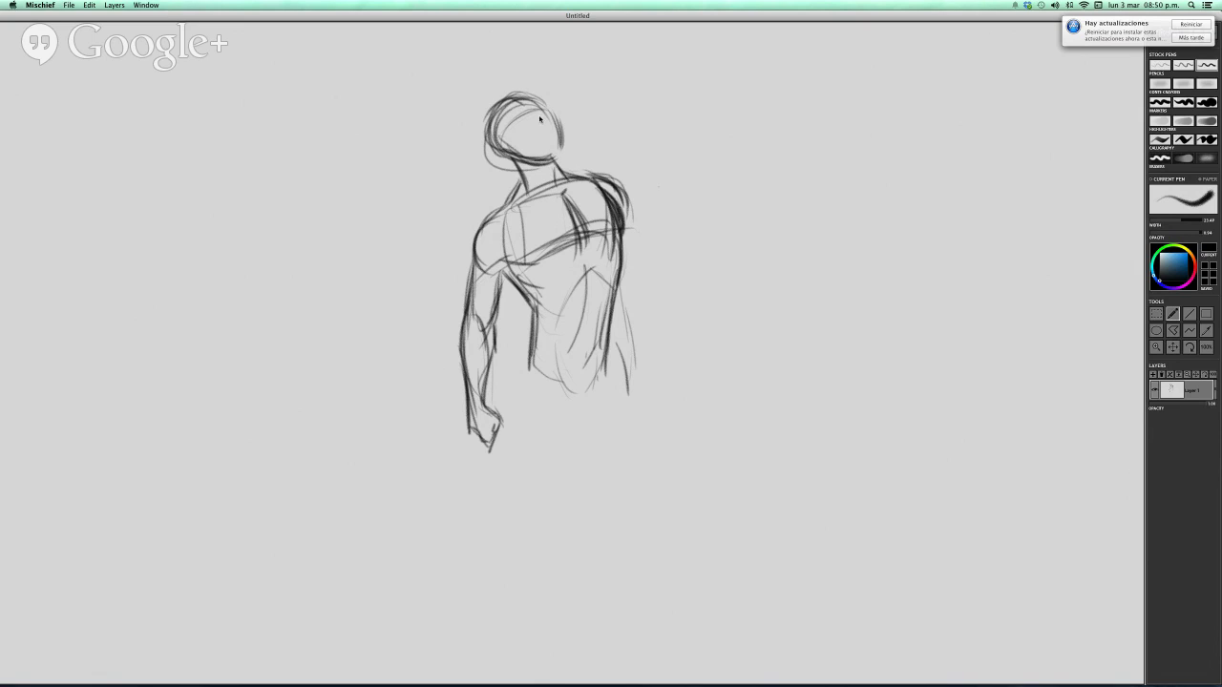
Add facial guide lines to the head and sketch the V-shaped lower abdomen, pelvis and near hip
left_click_drag(549, 152, 546, 111)
mouse_move(527, 310)
left_mouse_down()
mouse_move(509, 407)
mouse_move(526, 361)
mouse_move(588, 417)
mouse_move(583, 441)
left_mouse_up()
key("space")
left_click_drag(561, 526, 539, 544)
mouse_move(512, 379)
left_mouse_down()
mouse_move(550, 402)
mouse_move(541, 417)
mouse_move(554, 427)
mouse_move(506, 385)
left_mouse_up()
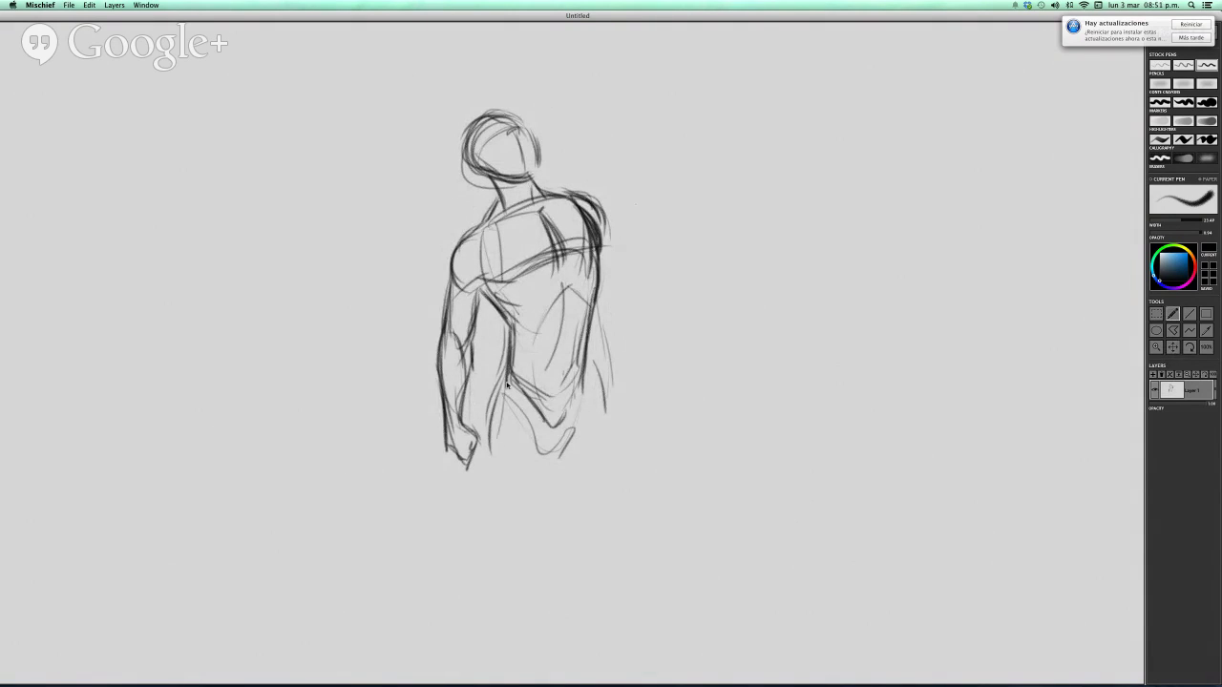
Sketch both legs striding apart below the pelvis with long curved thigh and calf lines
left_click_drag(482, 439, 456, 548)
left_click_drag(553, 458, 470, 584)
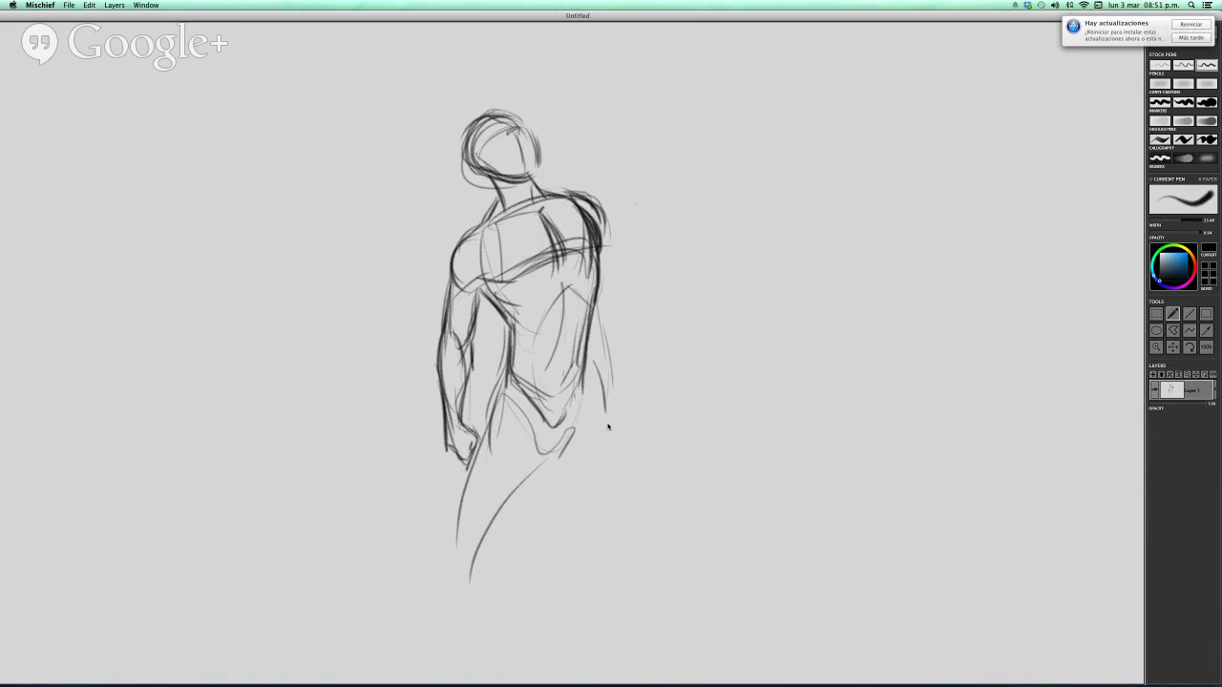
left_click_drag(592, 387, 604, 496)
left_click_drag(525, 487, 437, 593)
left_click_drag(443, 540, 421, 655)
left_click_drag(563, 483, 591, 656)
left_click_drag(603, 570, 597, 672)
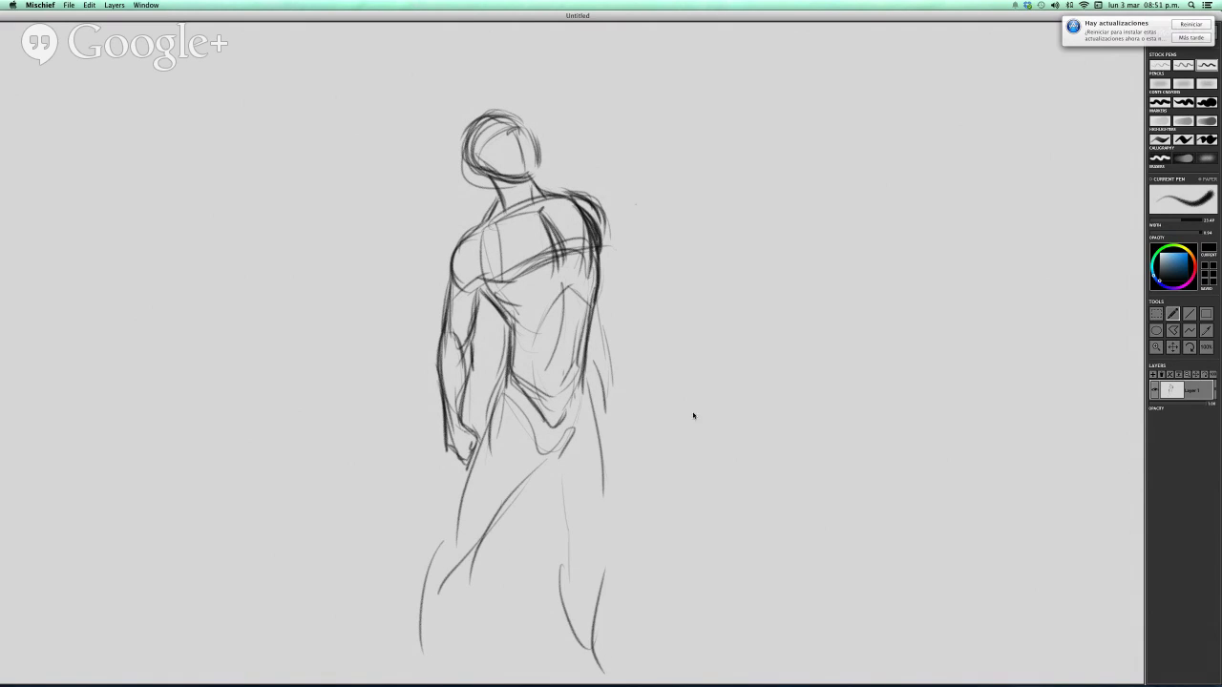
On an empty canvas area, widen the pen slightly and sketch the rounded skull of a large head
left_click_drag(695, 400, 679, 483)
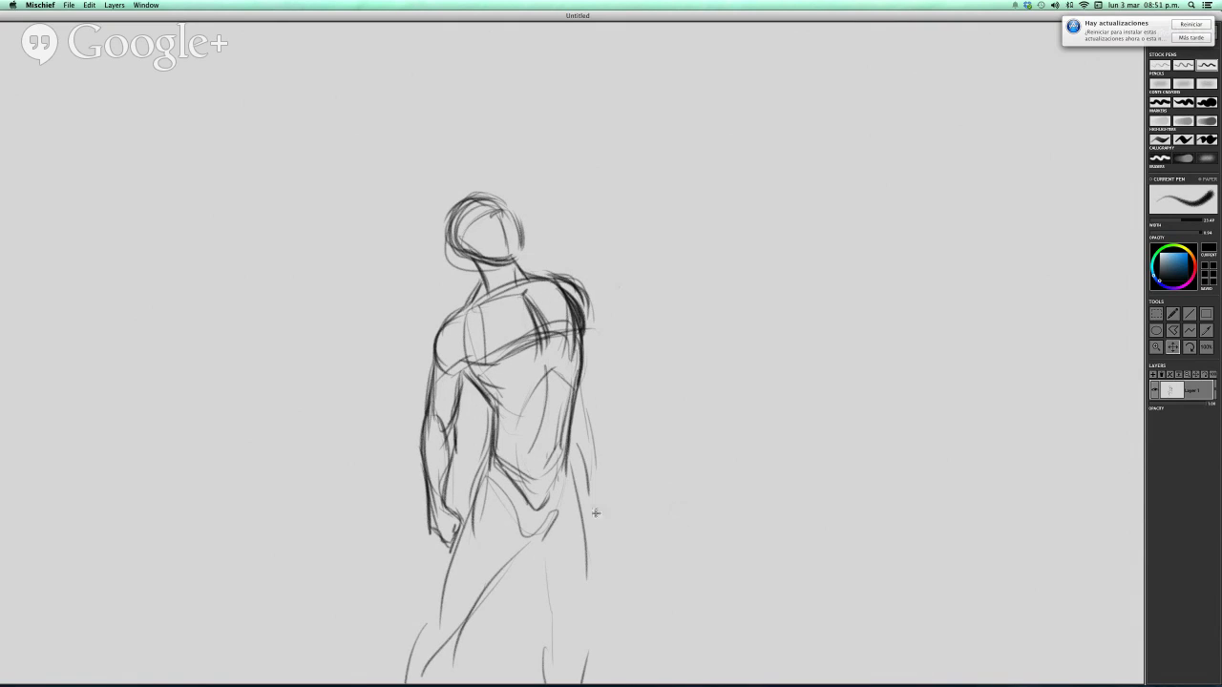
left_click_drag(494, 483, 816, 386)
scroll(931, 327, "left", 8)
scroll(932, 333, "down", 2)
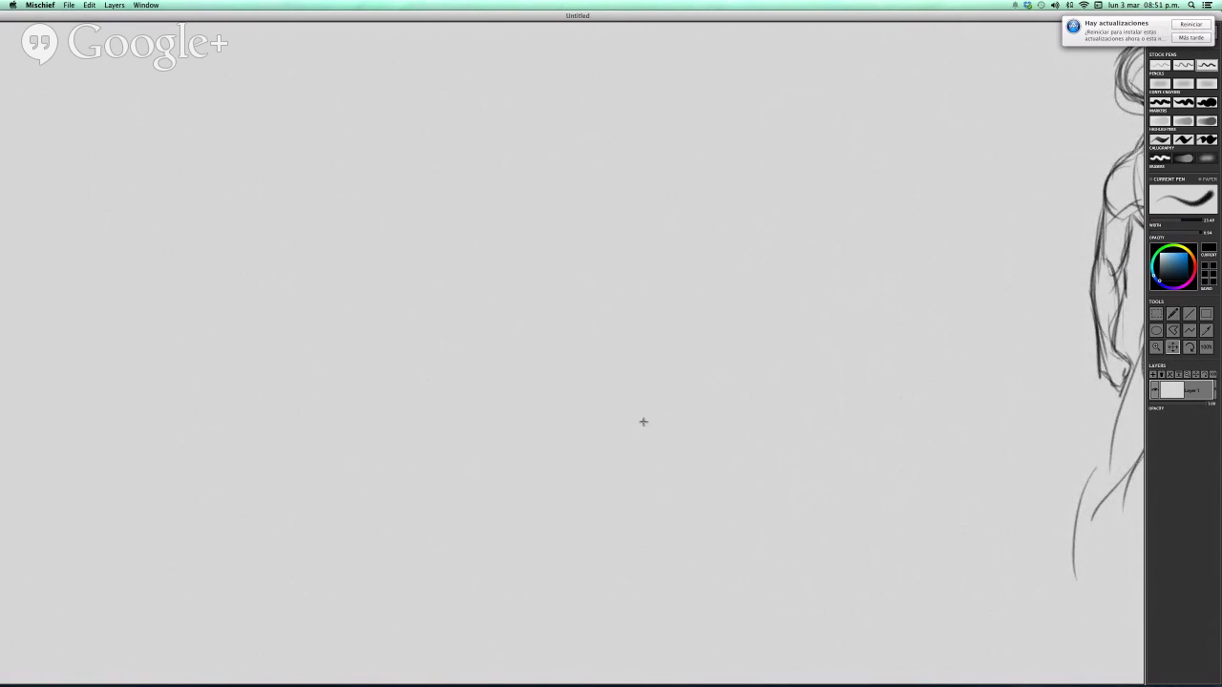
left_click_drag(643, 420, 785, 436)
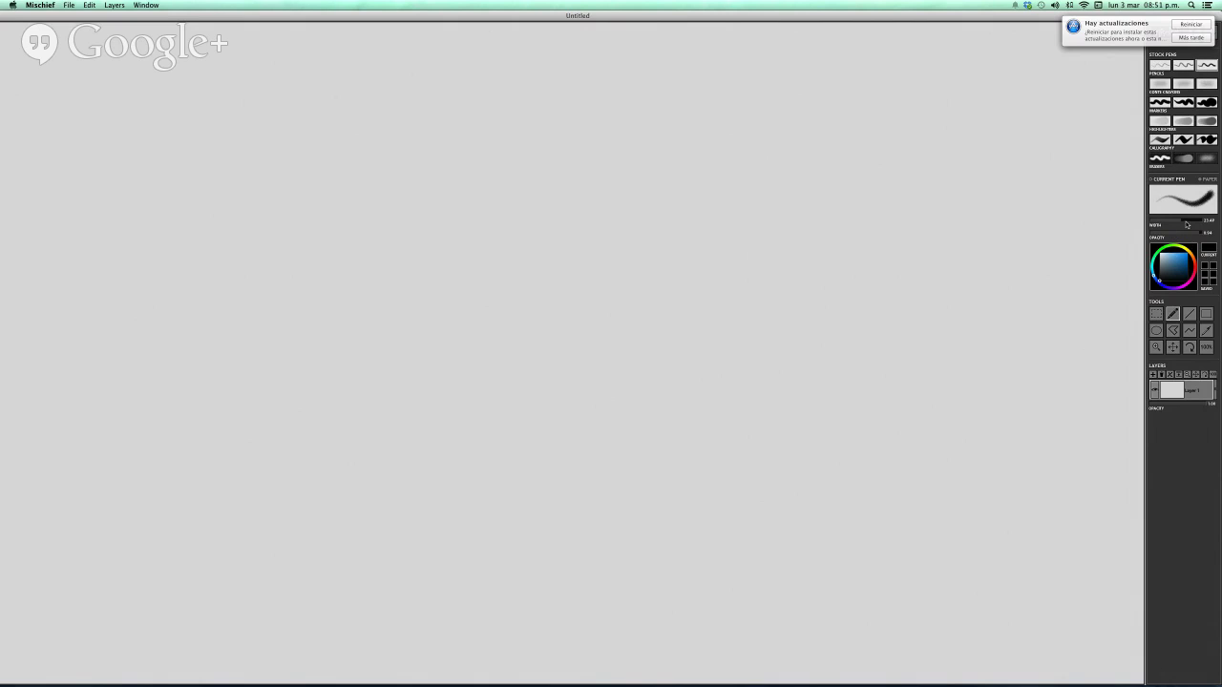
left_click_drag(1185, 224, 1184, 224)
left_click_drag(443, 168, 485, 275)
left_click_drag(487, 122, 432, 204)
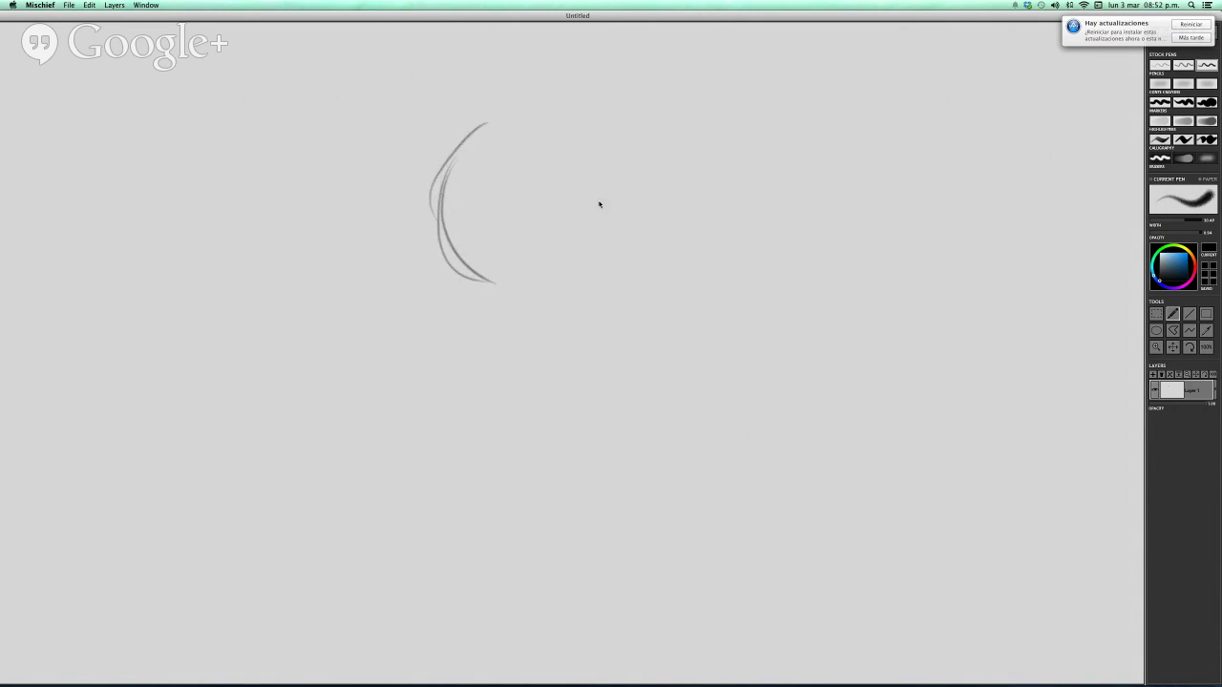
left_click_drag(534, 119, 605, 235)
Draw the large head's brow curve, the far temple and the first eye lines, undoing one stray stroke
mouse_move(436, 201)
left_mouse_down()
mouse_move(464, 265)
mouse_move(580, 252)
left_mouse_up()
mouse_move(605, 195)
left_mouse_down()
mouse_move(613, 246)
mouse_move(588, 261)
mouse_move(613, 235)
mouse_move(569, 250)
mouse_move(562, 270)
left_mouse_up()
key("super+z")
left_click_drag(577, 229, 586, 260)
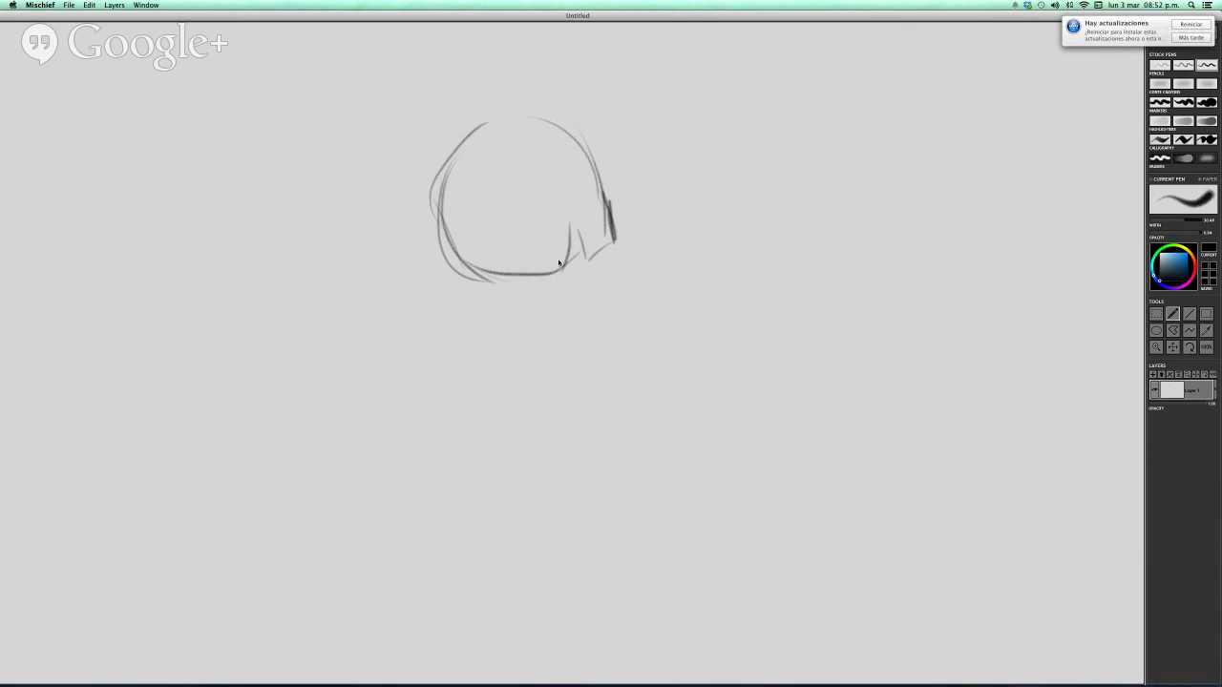
mouse_move(500, 269)
left_mouse_down()
mouse_move(551, 273)
mouse_move(531, 287)
mouse_move(563, 268)
left_mouse_up()
Sketch the face outline below the brow with nose bridge, far cheekbone, angular jaw and pointed chin
mouse_move(582, 265)
left_mouse_down()
mouse_move(619, 239)
mouse_move(588, 307)
left_mouse_up()
mouse_move(466, 263)
left_mouse_down()
mouse_move(475, 341)
mouse_move(508, 405)
left_mouse_up()
mouse_move(613, 254)
left_mouse_down()
mouse_move(620, 330)
mouse_move(588, 401)
left_mouse_up()
mouse_move(607, 340)
left_mouse_down()
mouse_move(592, 414)
mouse_move(550, 437)
left_mouse_up()
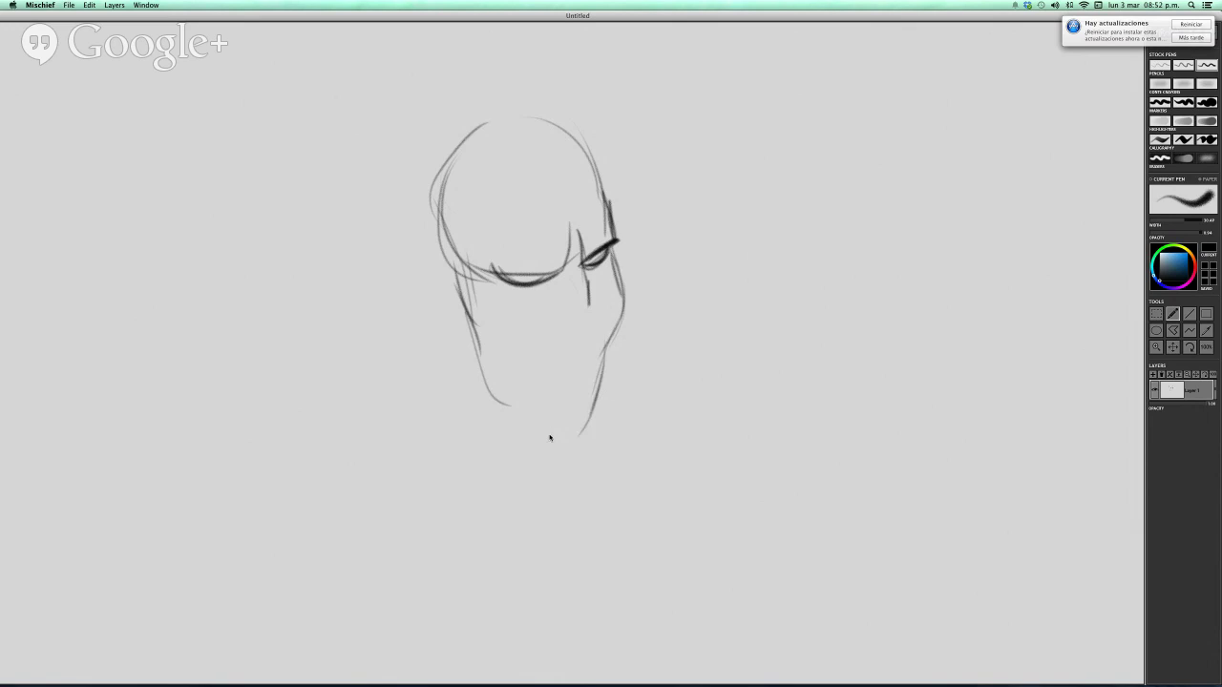
left_click_drag(506, 387, 569, 442)
left_click_drag(452, 276, 486, 333)
mouse_move(461, 303)
left_mouse_down()
mouse_move(506, 393)
mouse_move(539, 426)
left_mouse_up()
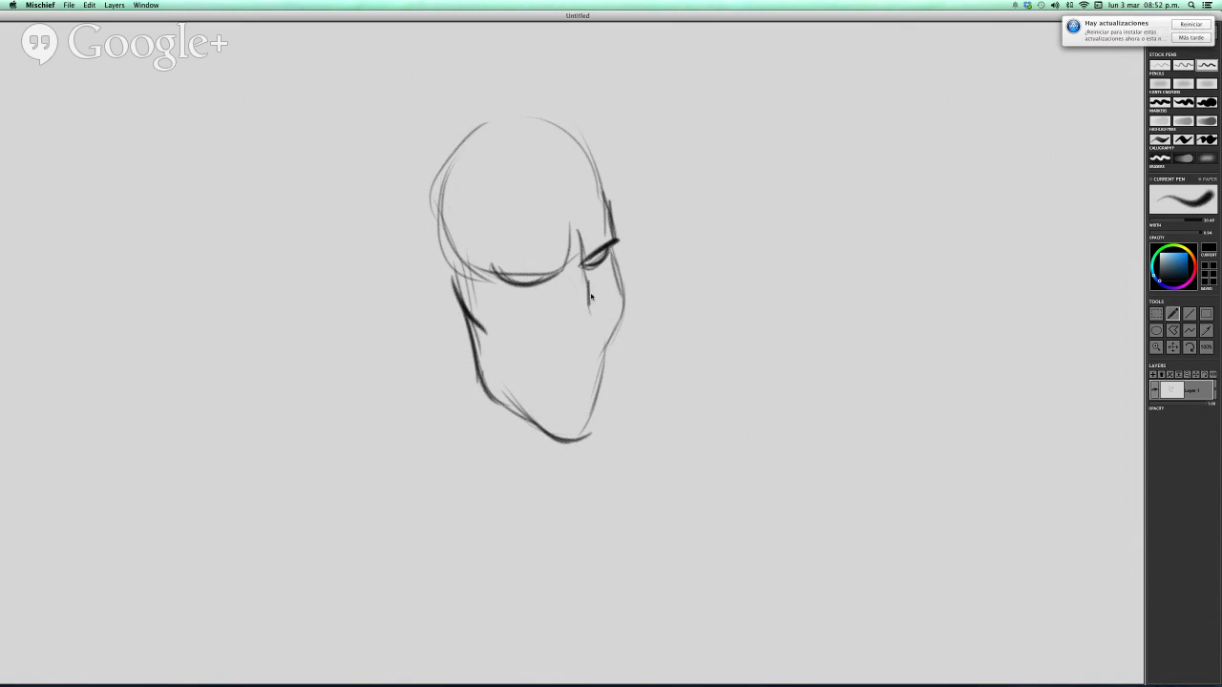
Draw the long nose with its nostril and fill in two thick, frowning black eyebrows
mouse_move(588, 290)
left_mouse_down()
mouse_move(597, 357)
mouse_move(581, 371)
mouse_move(546, 346)
mouse_move(560, 327)
left_mouse_up()
mouse_move(510, 258)
left_mouse_down()
mouse_move(470, 277)
mouse_move(525, 264)
mouse_move(488, 271)
mouse_move(516, 276)
mouse_move(570, 250)
mouse_move(565, 267)
mouse_move(517, 274)
mouse_move(526, 257)
mouse_move(583, 266)
left_mouse_up()
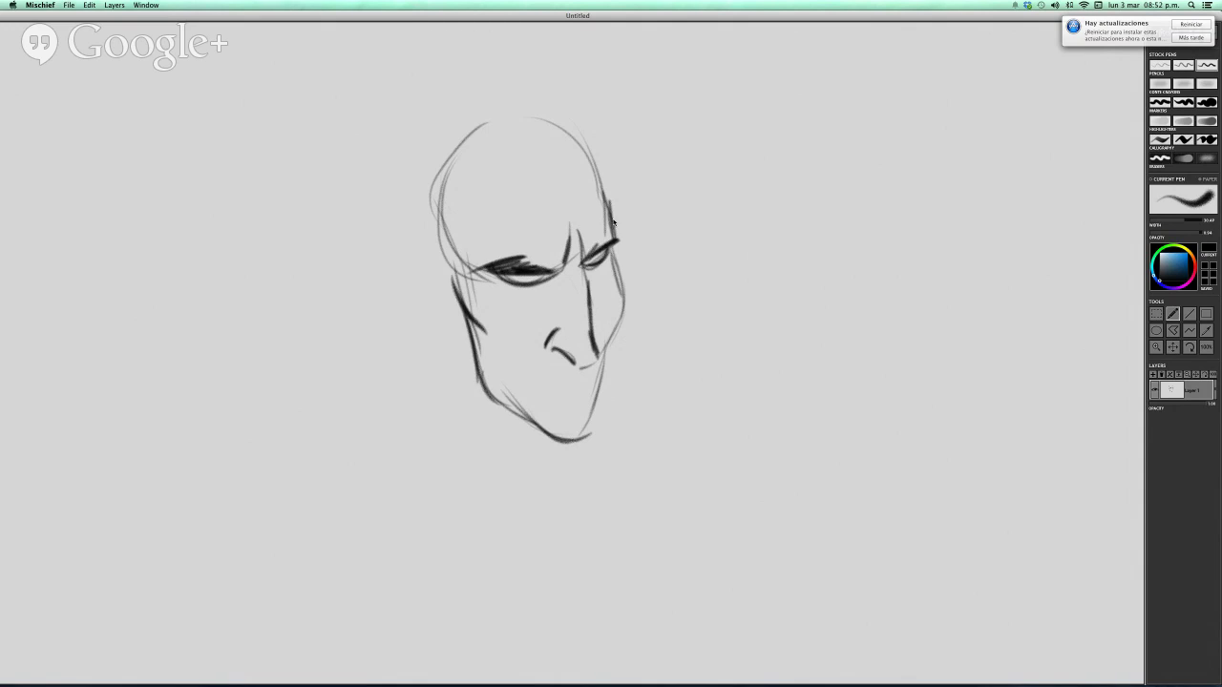
mouse_move(609, 220)
left_mouse_down()
mouse_move(588, 264)
mouse_move(623, 225)
mouse_move(615, 241)
left_mouse_up()
mouse_move(545, 260)
left_mouse_down()
mouse_move(474, 271)
mouse_move(512, 274)
mouse_move(504, 268)
mouse_move(577, 230)
left_mouse_up()
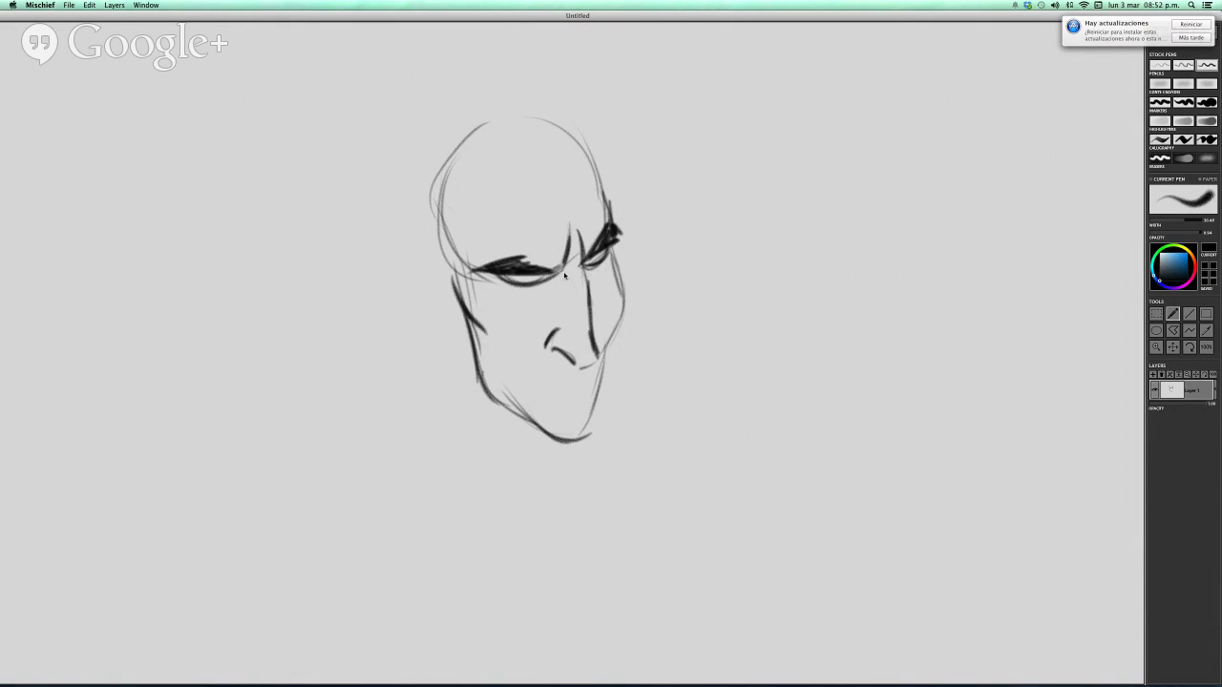
left_click_drag(563, 275, 575, 301)
mouse_move(547, 345)
left_mouse_down()
mouse_move(589, 349)
mouse_move(574, 352)
mouse_move(588, 369)
mouse_move(571, 340)
left_mouse_up()
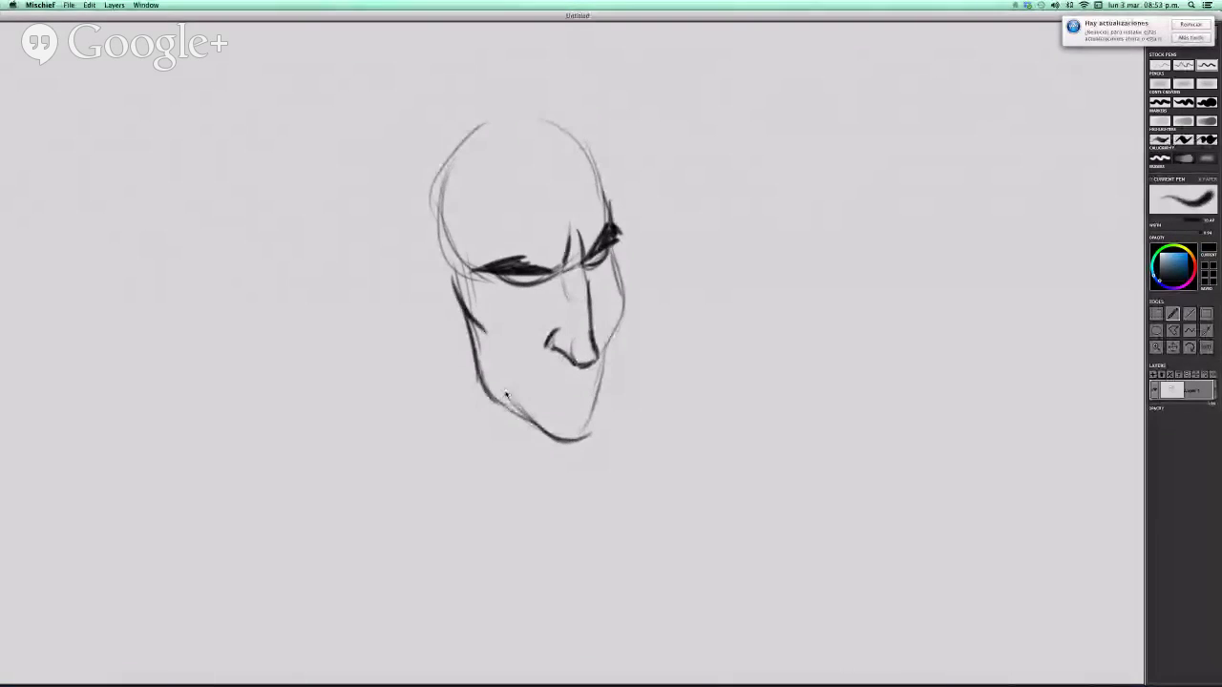
Darken the chin, jawline and far cheek contour and add a light cheek line near the jaw
left_click_drag(506, 395, 575, 440)
left_click_drag(605, 353, 581, 444)
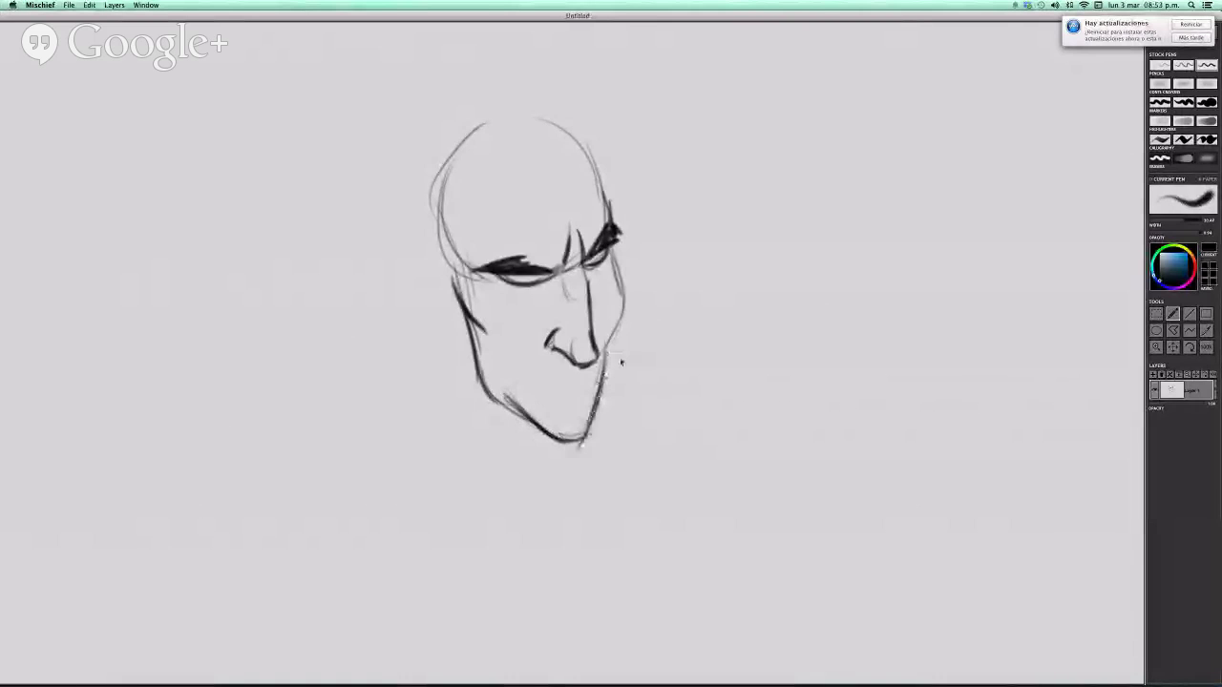
mouse_move(612, 250)
left_mouse_down()
mouse_move(627, 298)
mouse_move(601, 353)
left_mouse_up()
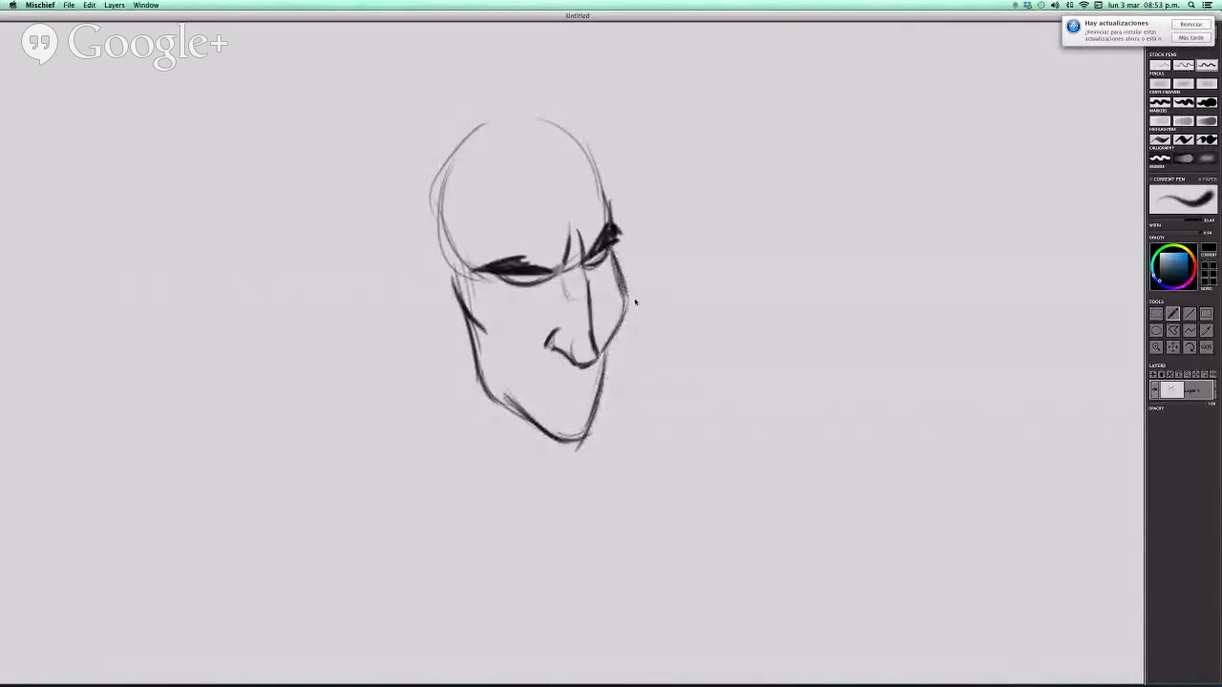
left_click_drag(626, 298, 601, 350)
left_click_drag(481, 326, 502, 395)
Draw a pointed ear with inner fold lines on the near side of the head
mouse_move(439, 237)
left_mouse_down()
mouse_move(433, 293)
mouse_move(418, 229)
mouse_move(419, 275)
mouse_move(448, 305)
left_mouse_up()
mouse_move(431, 263)
left_mouse_down()
mouse_move(456, 304)
mouse_move(439, 303)
mouse_move(448, 339)
mouse_move(471, 351)
left_mouse_up()
mouse_move(420, 238)
left_mouse_down()
mouse_move(452, 267)
mouse_move(427, 284)
mouse_move(439, 299)
left_mouse_up()
left_click_drag(428, 287, 459, 346)
mouse_move(433, 267)
left_mouse_down()
mouse_move(448, 311)
mouse_move(462, 307)
left_mouse_up()
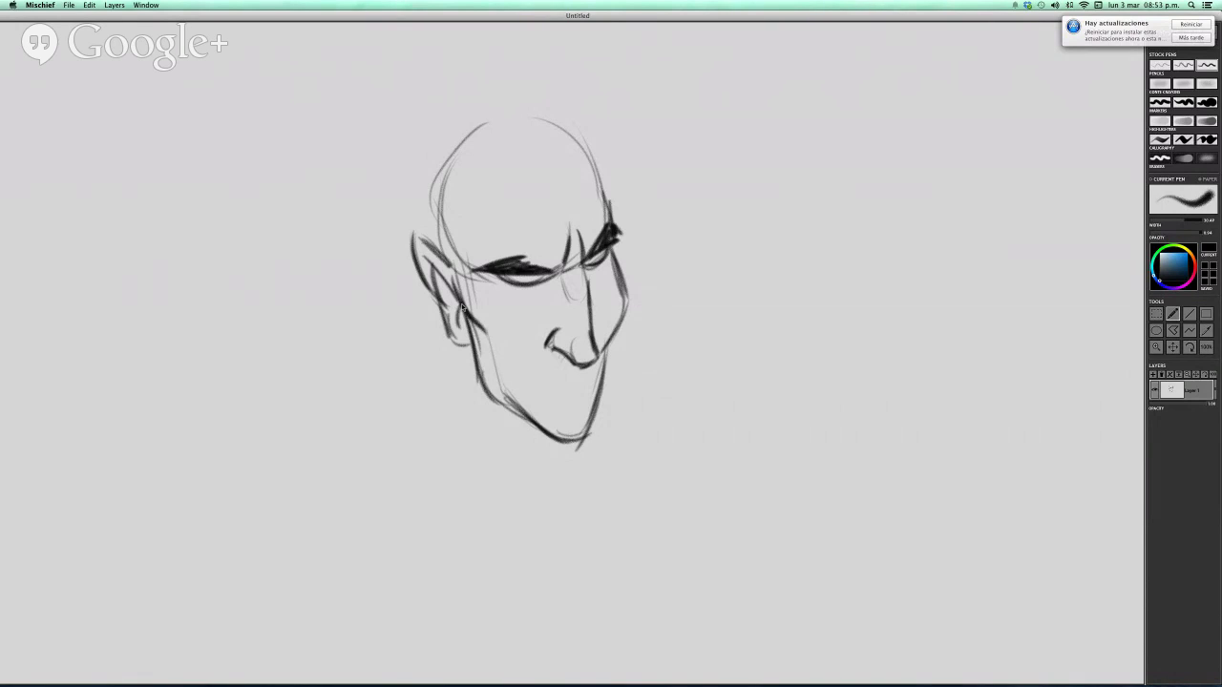
Add the far ear beside the far eyebrow and darken the outer edge of the near ear
left_click_drag(612, 204, 623, 260)
mouse_move(418, 234)
left_mouse_down()
mouse_move(441, 258)
mouse_move(411, 246)
mouse_move(450, 265)
left_mouse_up()
mouse_move(424, 227)
left_mouse_down()
mouse_move(409, 246)
mouse_move(463, 305)
left_mouse_up()
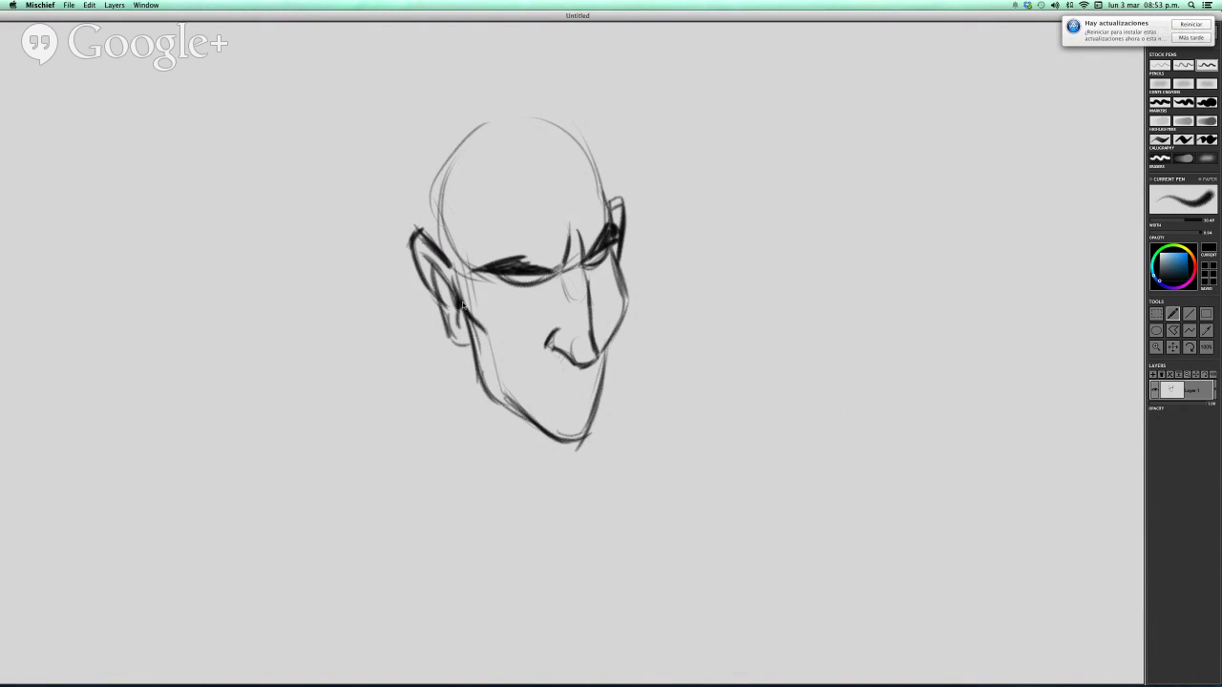
left_click_drag(609, 201, 622, 208)
Draw a stern mouth with its corner crease and lower-lip line, darken the eye, and strengthen the jaw and far face contour
left_click_drag(525, 387, 594, 373)
mouse_move(520, 387)
left_mouse_down()
mouse_move(601, 380)
mouse_move(581, 393)
mouse_move(592, 388)
mouse_move(522, 387)
left_mouse_up()
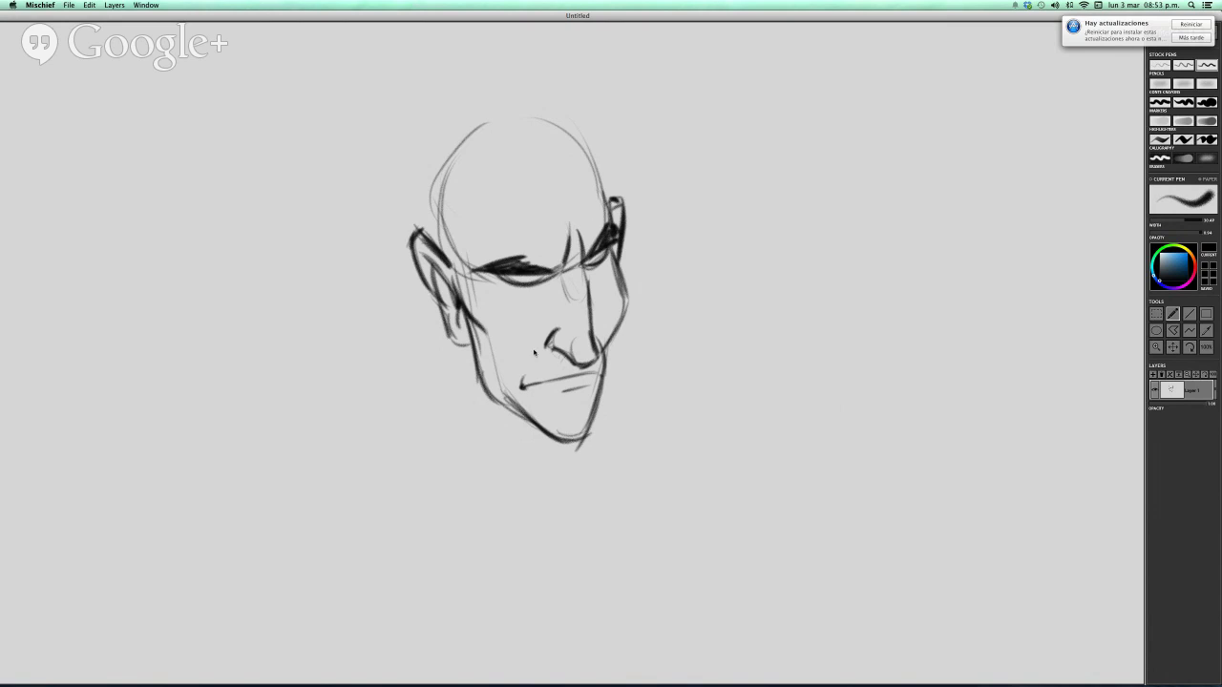
left_click_drag(526, 354, 521, 386)
mouse_move(522, 278)
left_mouse_down()
mouse_move(511, 276)
mouse_move(522, 276)
left_mouse_up()
mouse_move(592, 259)
left_mouse_down()
mouse_move(629, 305)
mouse_move(580, 439)
left_mouse_up()
mouse_move(464, 320)
left_mouse_down()
mouse_move(483, 392)
mouse_move(525, 412)
mouse_move(512, 406)
left_mouse_up()
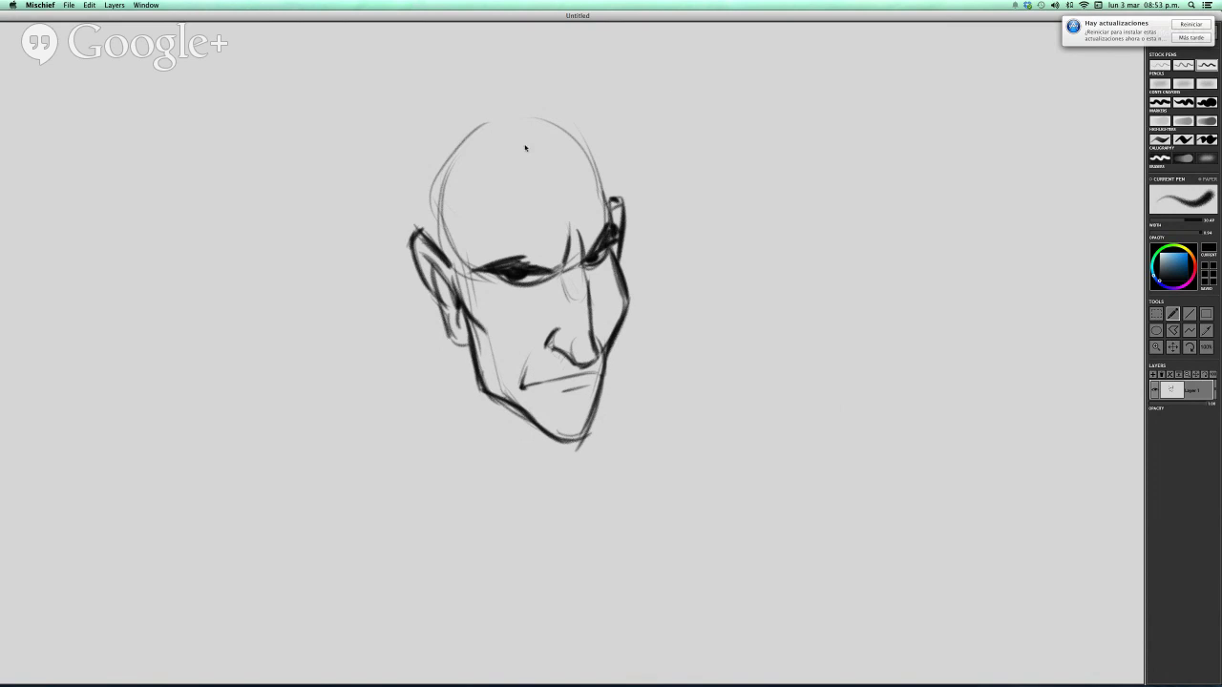
Sketch a larger cranium outline over the crown, back of the head and far side of the forehead
left_click_drag(438, 151, 549, 99)
left_click_drag(416, 173, 441, 244)
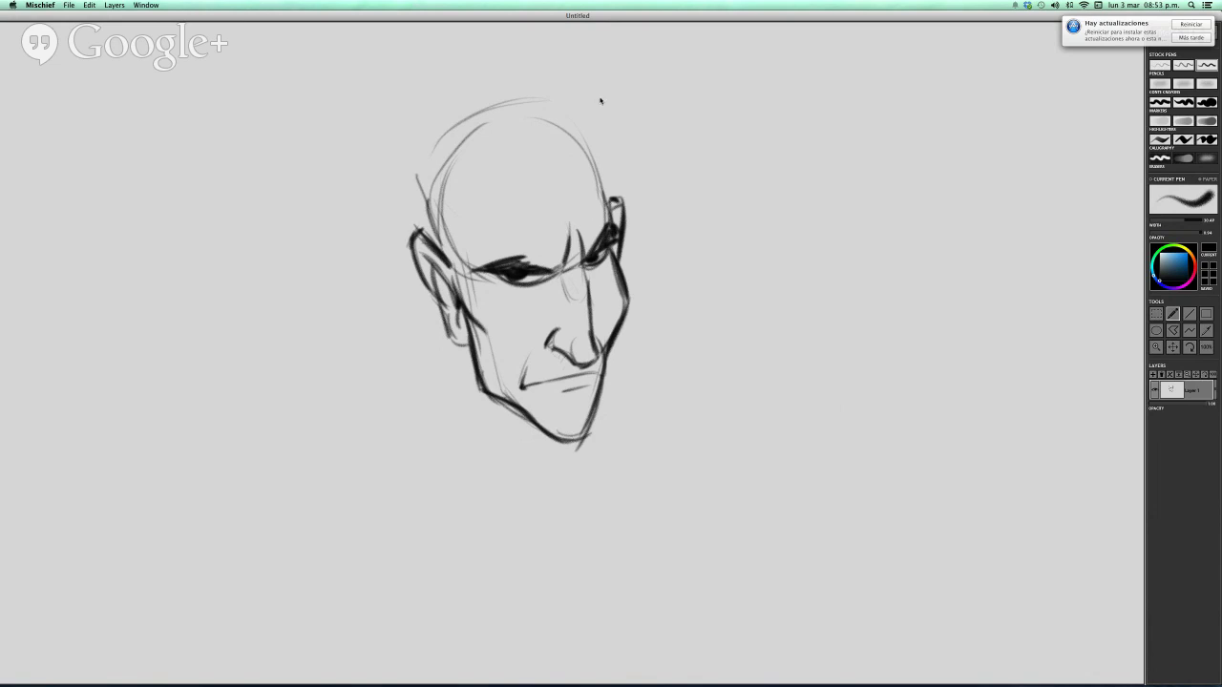
mouse_move(506, 112)
left_mouse_down()
mouse_move(593, 145)
mouse_move(611, 196)
left_mouse_up()
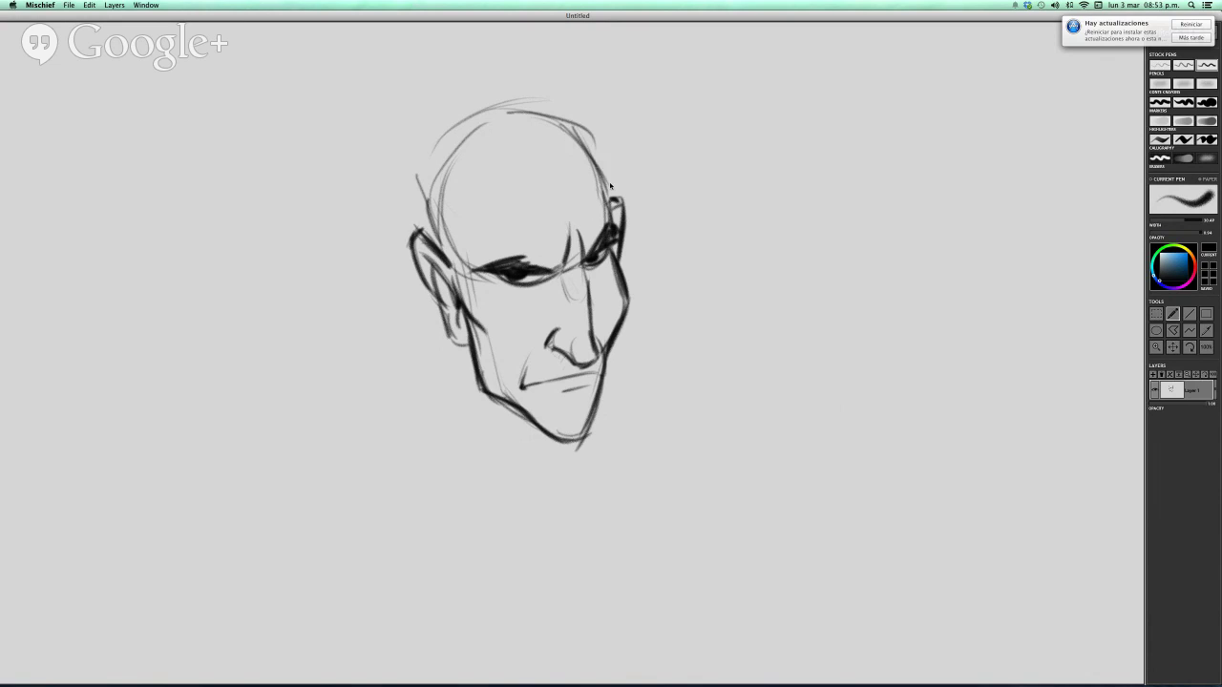
left_click_drag(584, 132, 617, 223)
Sketch the back of the neck, the sloping near shoulder, a short throat line and a curved collar line
scroll(506, 398, "left", 3)
scroll(506, 398, "down", 2)
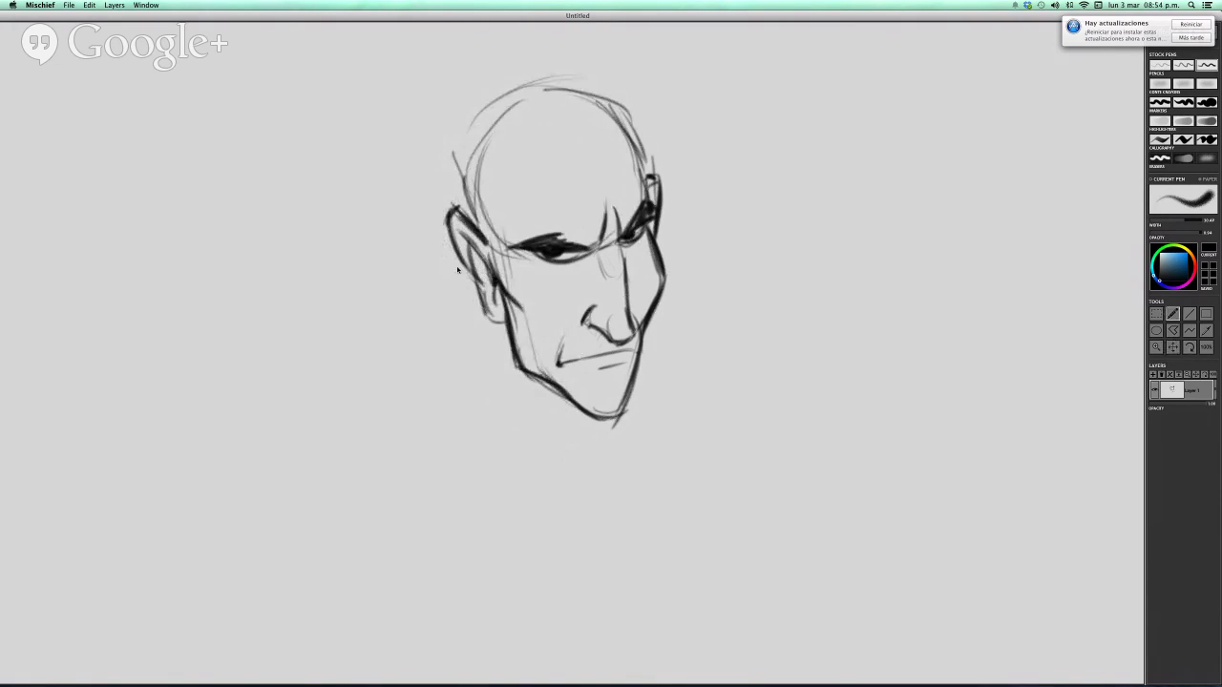
left_click_drag(457, 270, 436, 447)
left_click_drag(439, 380, 343, 557)
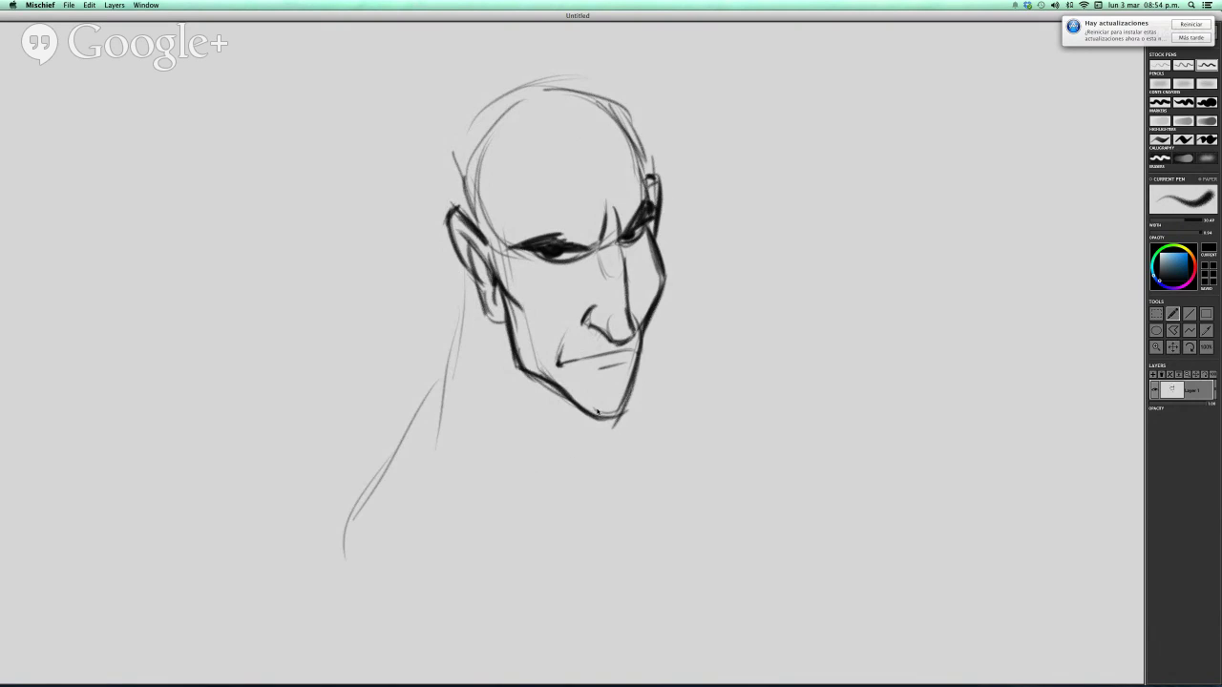
left_click_drag(598, 412, 580, 466)
left_click_drag(436, 562, 606, 526)
Rough in the far shoulder, the rounded near shoulder and the far contour of the chest
mouse_move(654, 305)
left_mouse_down()
mouse_move(680, 320)
mouse_move(684, 342)
left_mouse_up()
key("space")
left_click_drag(668, 395, 699, 340)
mouse_move(503, 208)
left_mouse_down()
mouse_move(416, 410)
mouse_move(378, 456)
mouse_move(357, 628)
left_mouse_up()
mouse_move(686, 254)
left_mouse_down()
mouse_move(752, 378)
mouse_move(704, 558)
mouse_move(679, 598)
left_mouse_up()
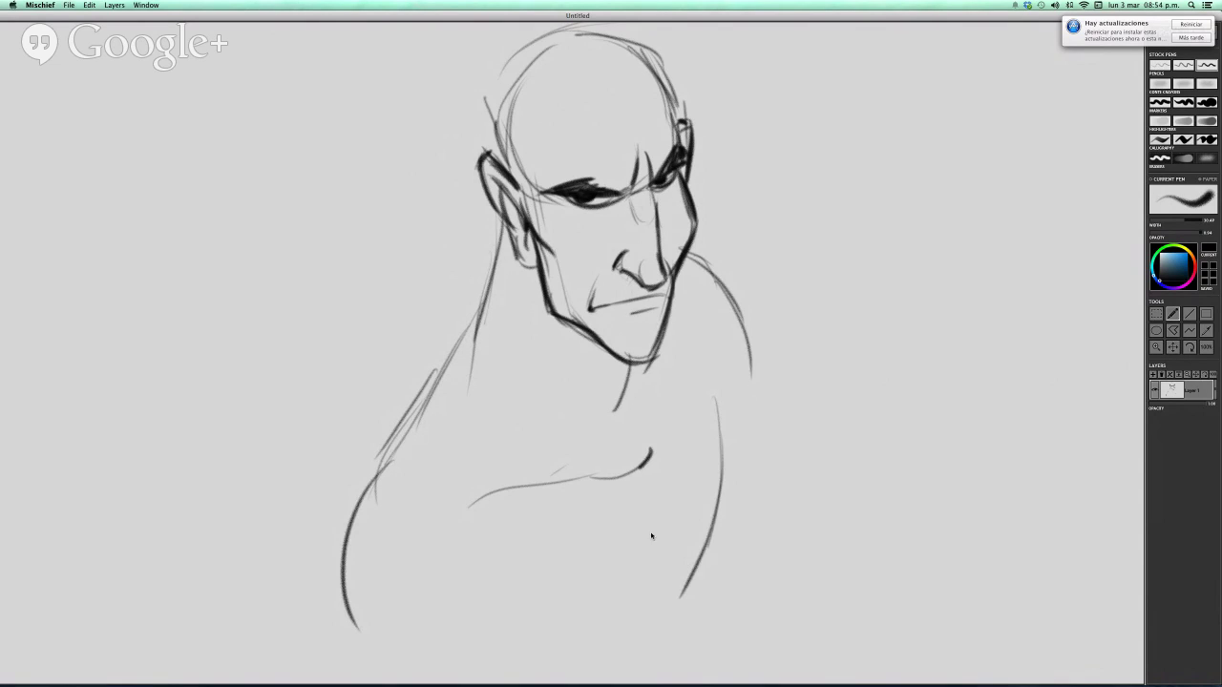
Draw the chest's centre lines and curved lower edge, and add a diagonal neck line below the jaw
left_click_drag(650, 479, 645, 564)
left_click_drag(668, 485, 645, 605)
left_click_drag(703, 523, 679, 551)
left_click_drag(712, 513, 559, 650)
left_click_drag(538, 326, 616, 435)
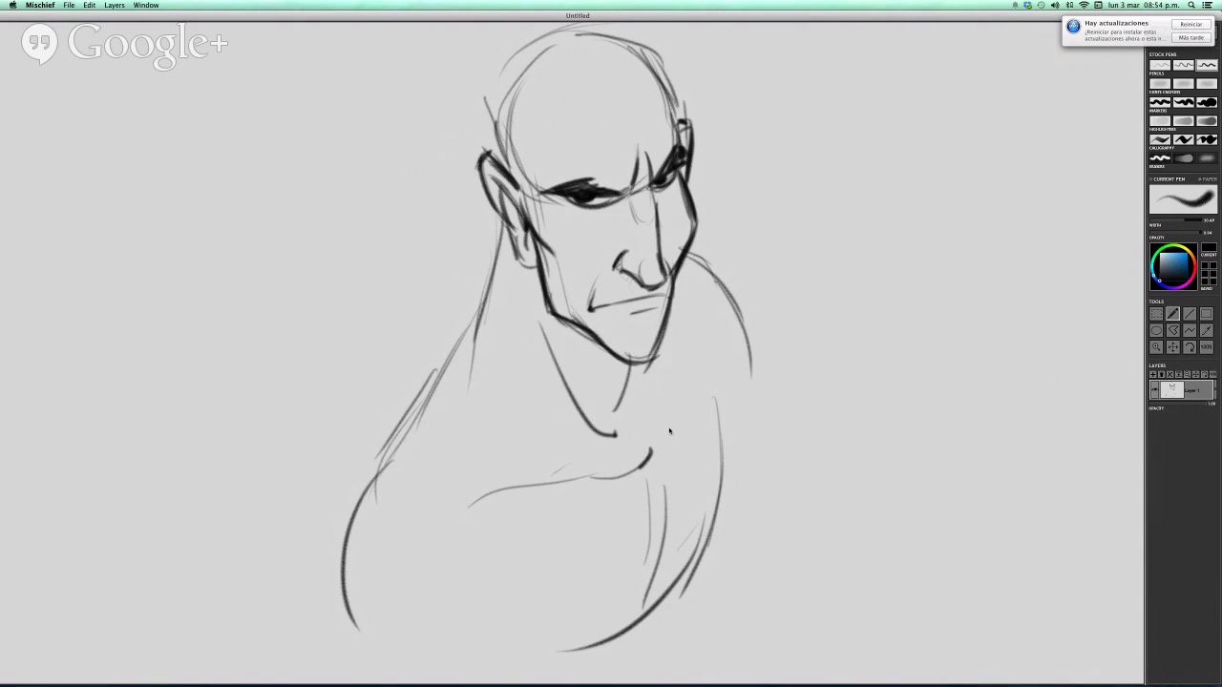
Sketch the near upper arm's outer contour, the arm's inner line and a curve under the near pectoral
scroll(502, 491, "down", 5)
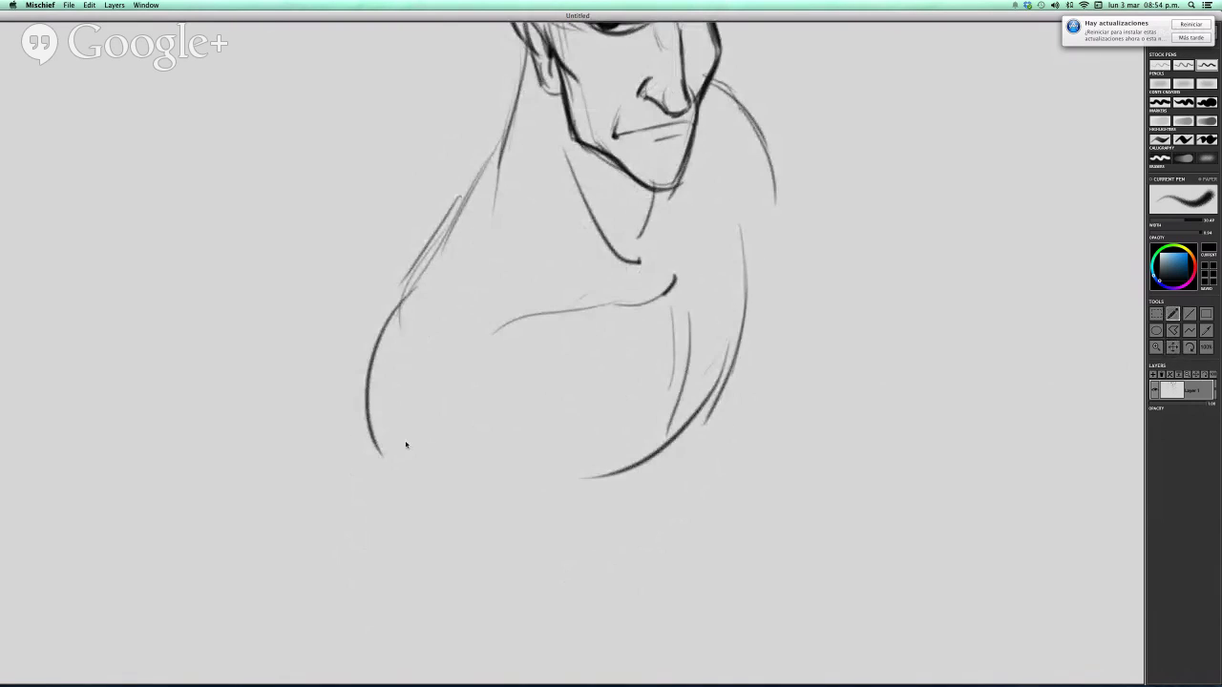
left_click_drag(361, 386, 313, 559)
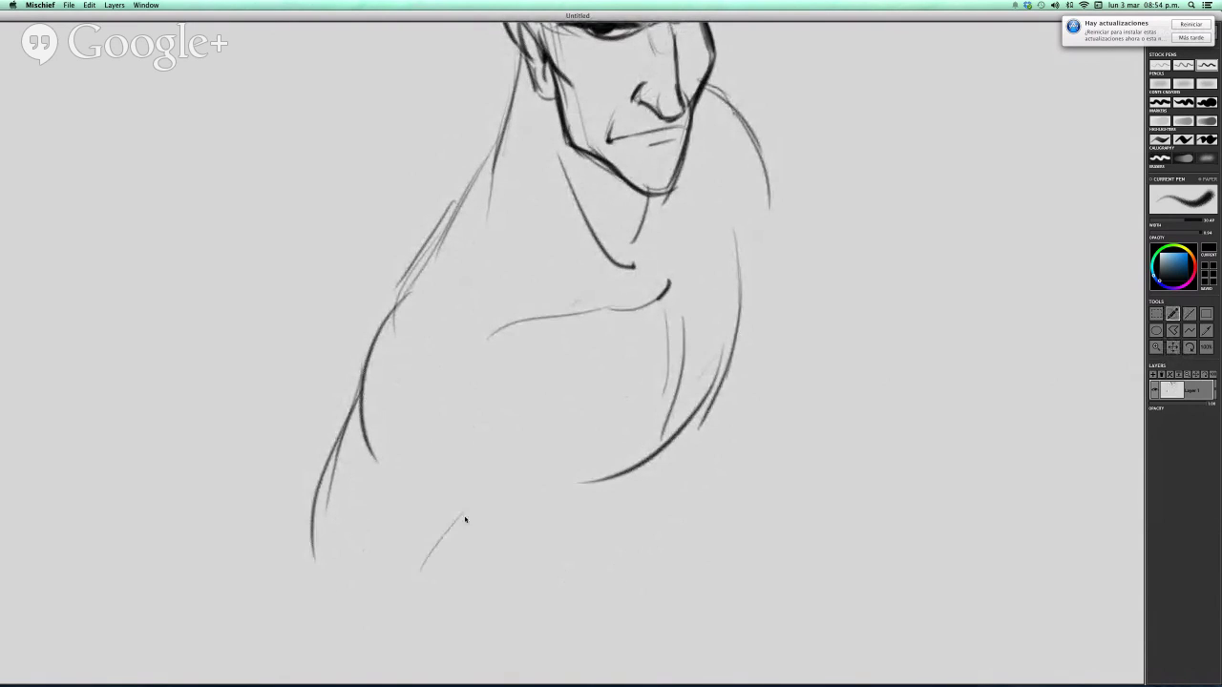
left_click_drag(445, 506, 386, 628)
left_click_drag(410, 532, 521, 484)
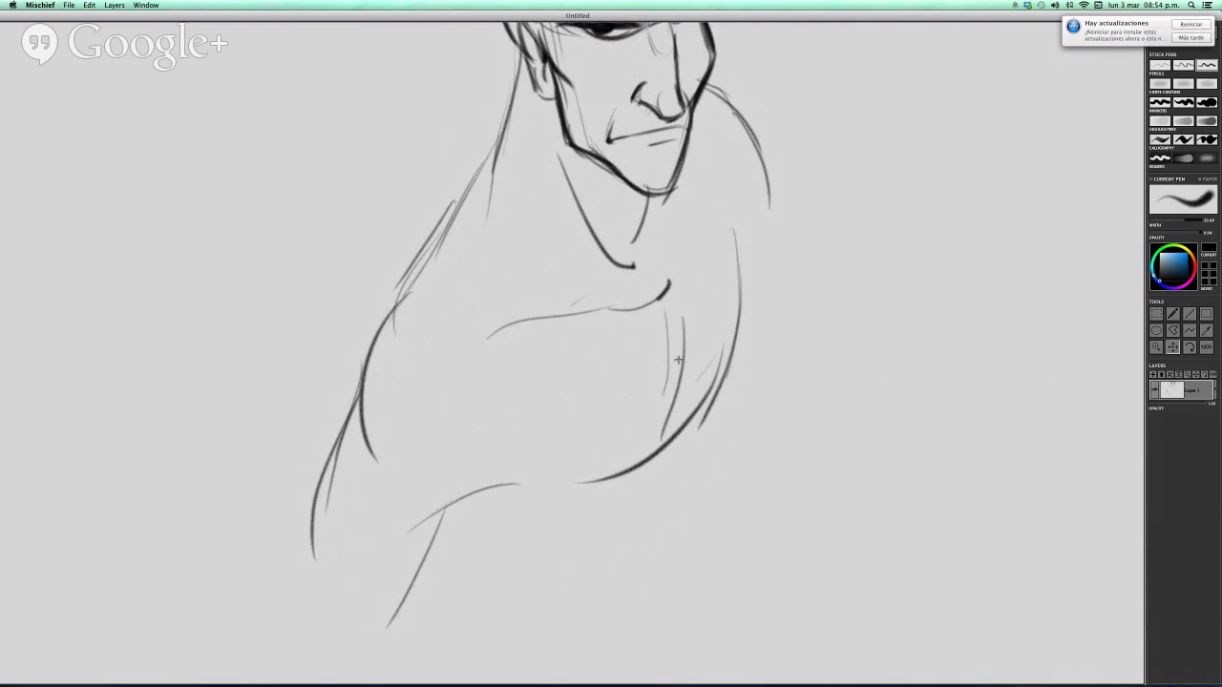
Darken the chest's centre division and the far pectoral contour down to where they meet
left_click_drag(678, 360, 627, 473)
mouse_move(662, 284)
left_mouse_down()
mouse_move(695, 389)
mouse_move(639, 340)
mouse_move(631, 301)
mouse_move(603, 435)
left_mouse_up()
left_click_drag(595, 315, 590, 447)
mouse_move(687, 294)
left_mouse_down()
mouse_move(657, 384)
mouse_move(652, 336)
mouse_move(612, 448)
left_mouse_up()
left_click_drag(653, 317, 601, 441)
Draw the far side of the torso tapering from the chest down to the waist
scroll(600, 441, "down", 5)
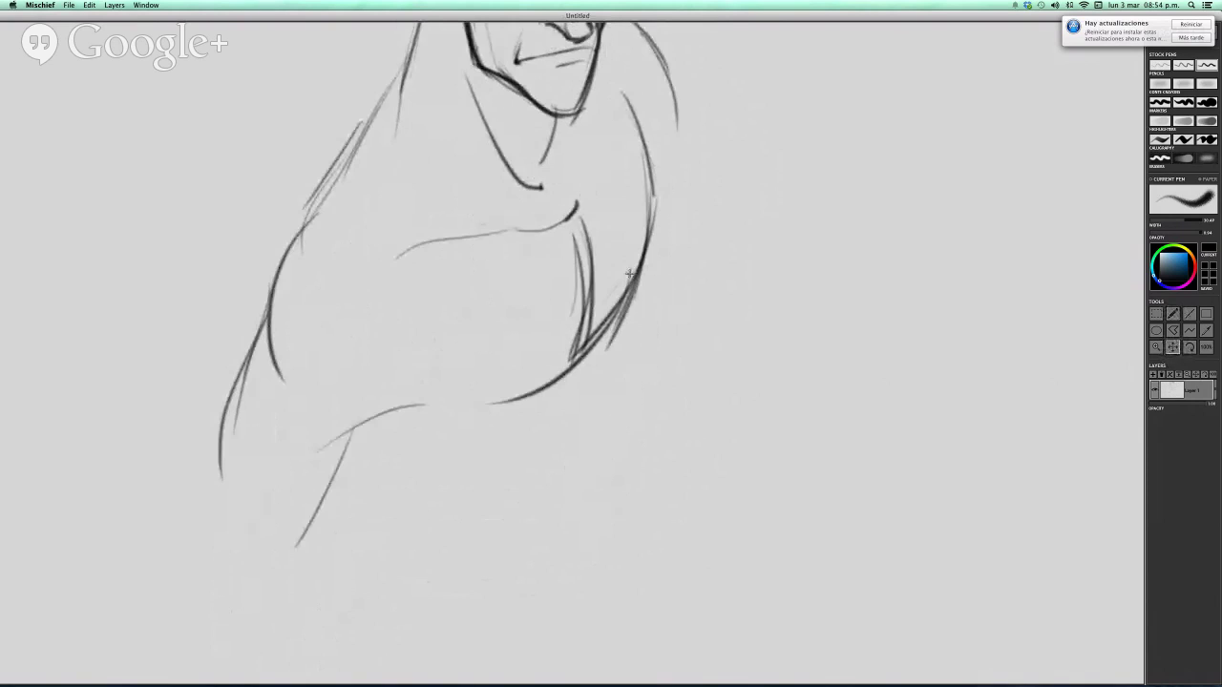
left_click_drag(626, 283, 611, 369)
left_click_drag(620, 313, 557, 472)
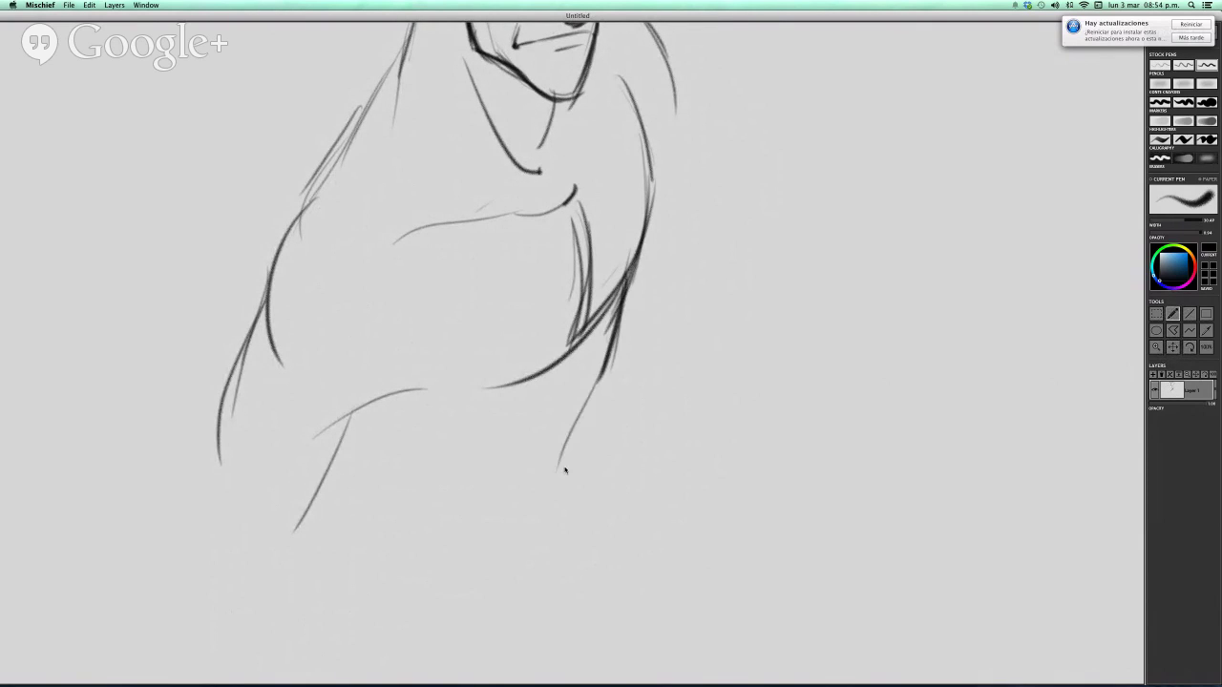
left_click_drag(594, 391, 527, 549)
Darken the far shoulder curve and add faint lines for the far arm beneath it
left_click_drag(645, 95, 588, 349)
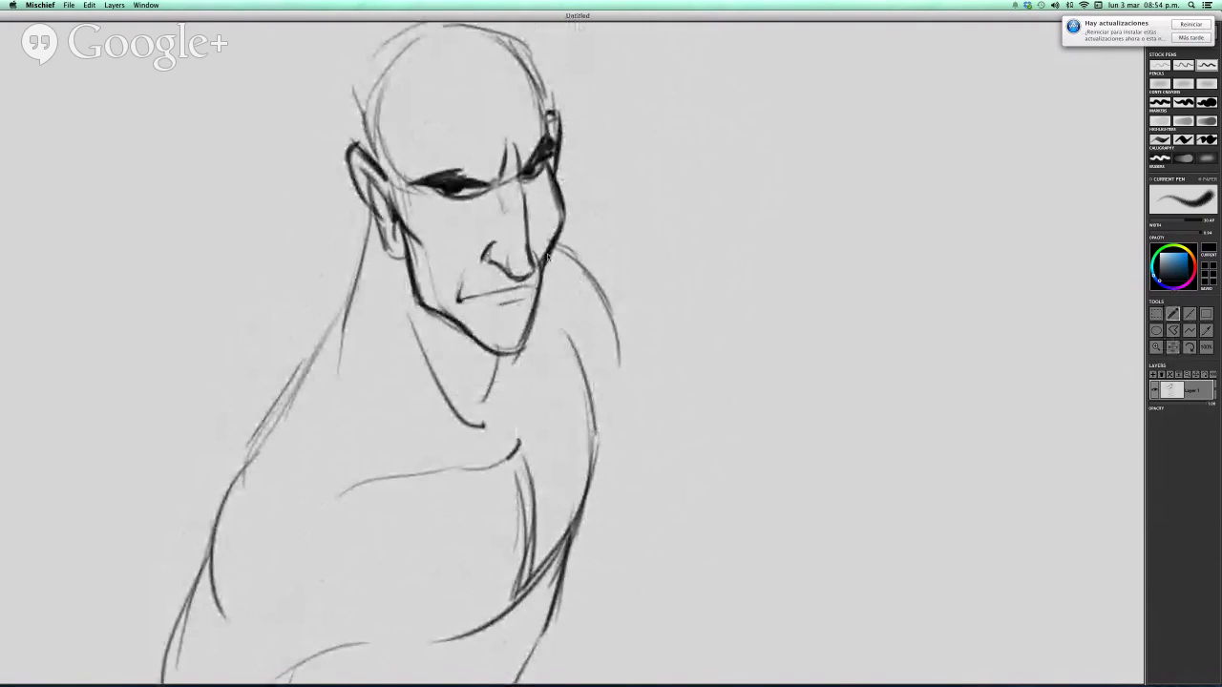
left_click_drag(556, 250, 603, 338)
scroll(603, 336, "down", 3)
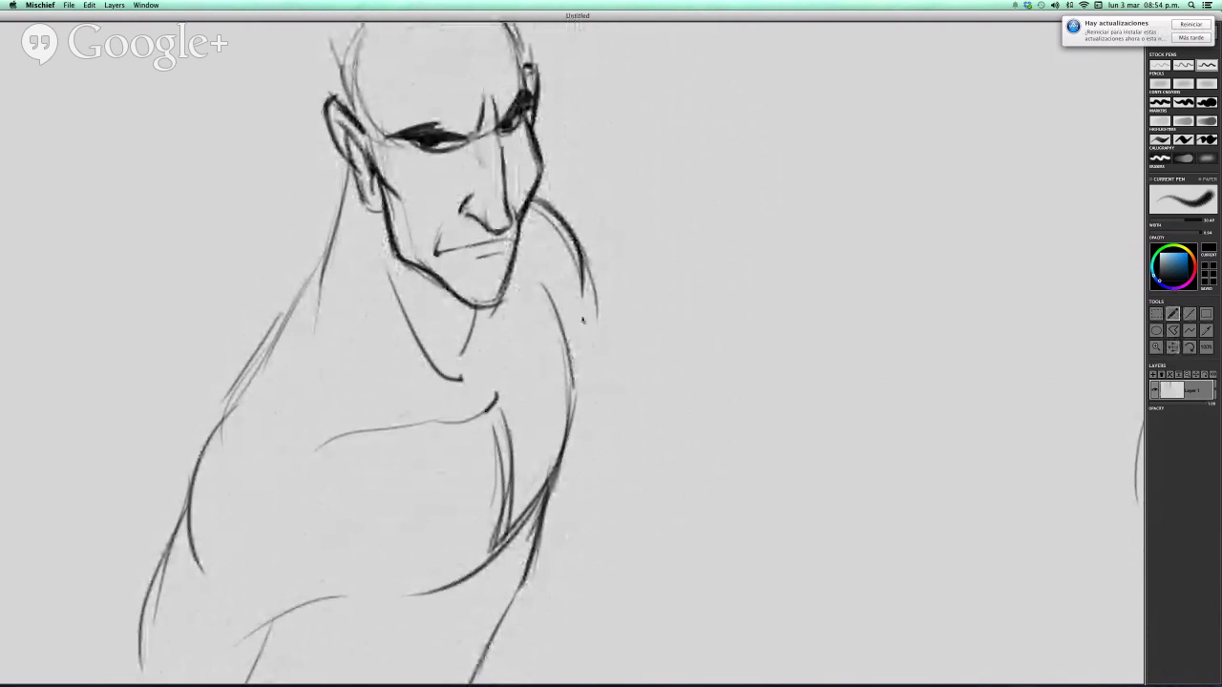
left_click_drag(580, 288, 581, 376)
left_click_drag(592, 456, 582, 524)
Add a light curve at the base of the neck and darken the rounded near shoulder
left_click_drag(640, 369, 722, 346)
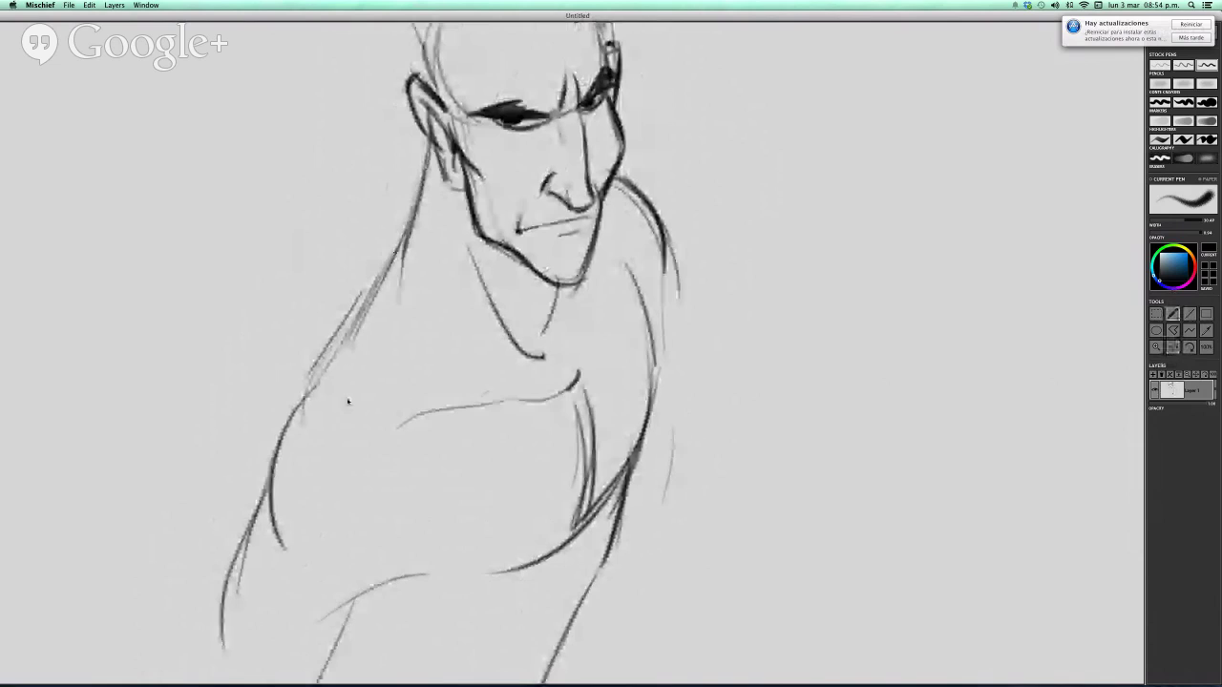
scroll(469, 364, "left", 5)
scroll(469, 363, "down", 3)
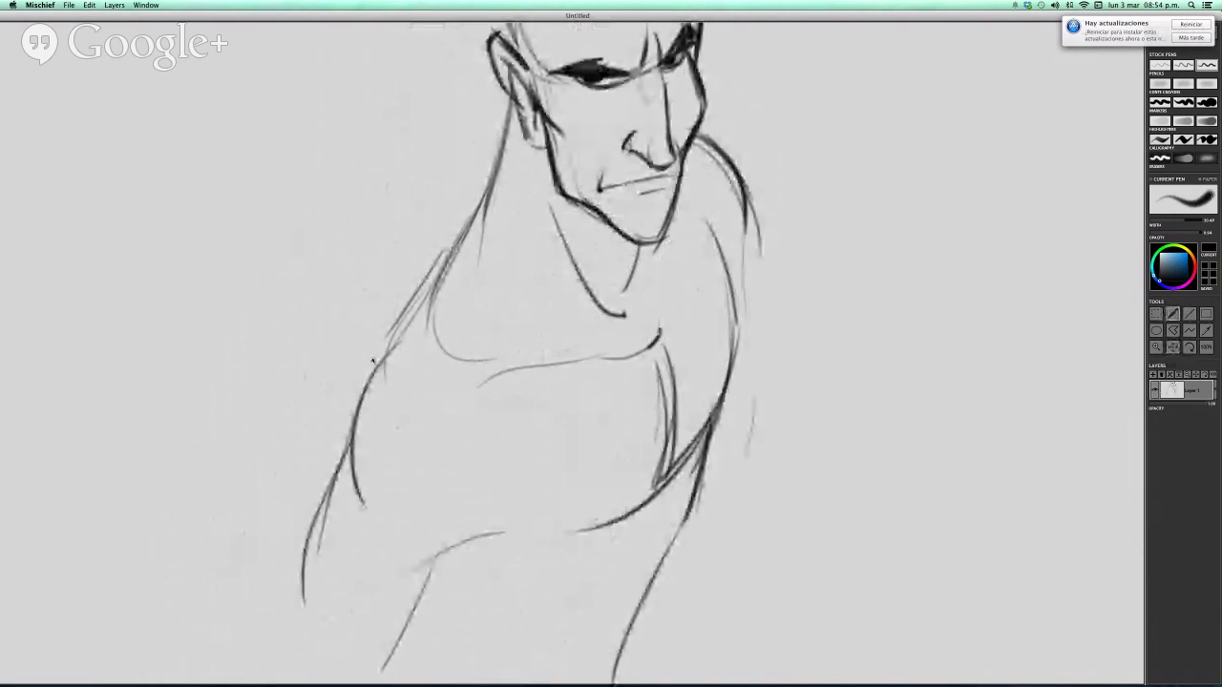
left_click_drag(407, 336, 362, 395)
mouse_move(408, 336)
left_mouse_down()
mouse_move(356, 403)
mouse_move(375, 510)
left_mouse_up()
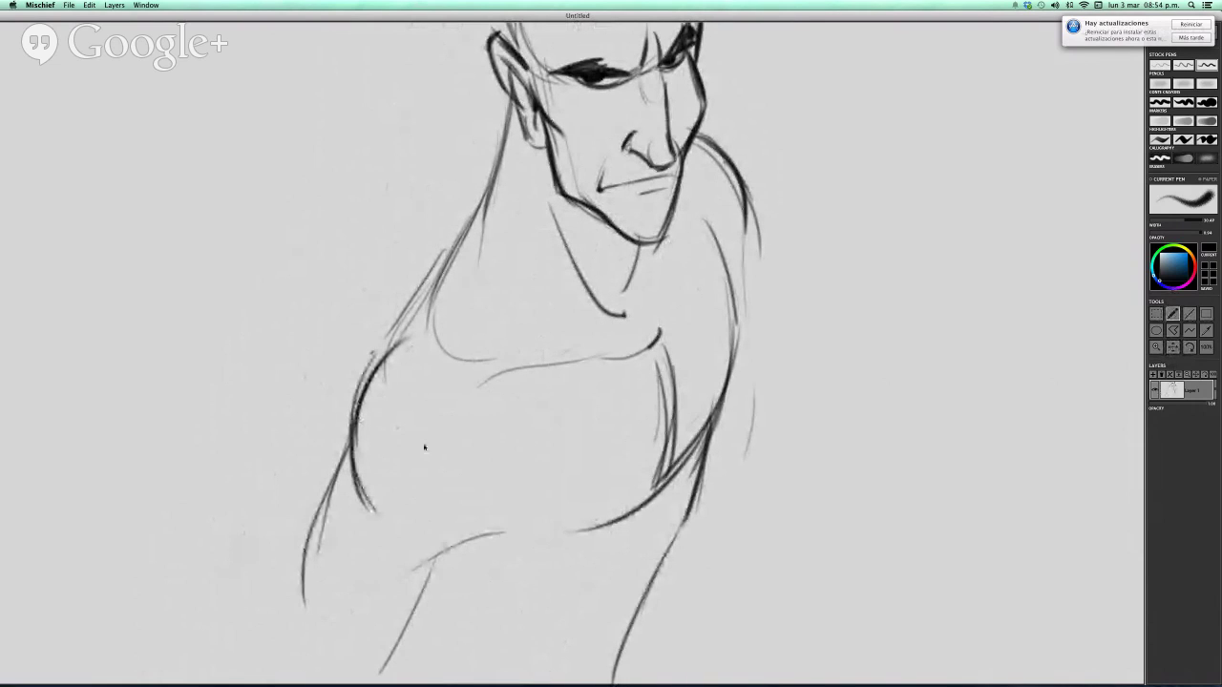
Add a collarbone curve, light muscle lines on the near shoulder and chest, and the far neck line
left_click_drag(435, 350, 487, 380)
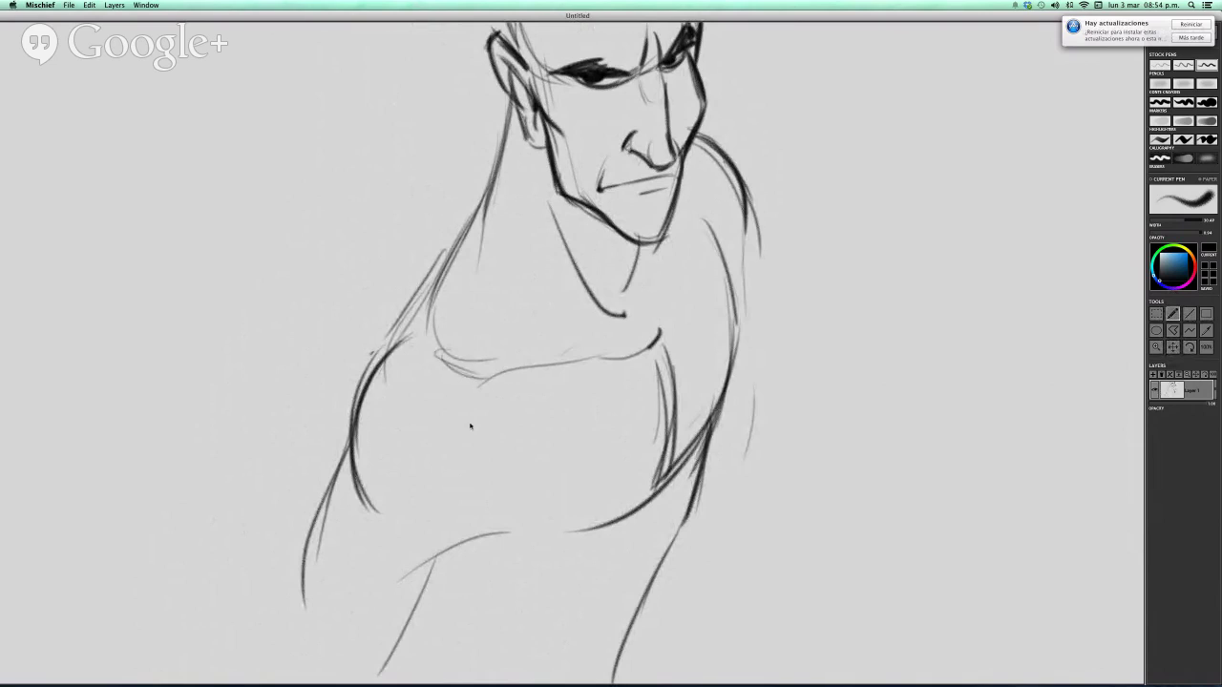
left_click_drag(405, 401, 390, 494)
left_click_drag(481, 467, 410, 516)
left_click_drag(673, 219, 664, 315)
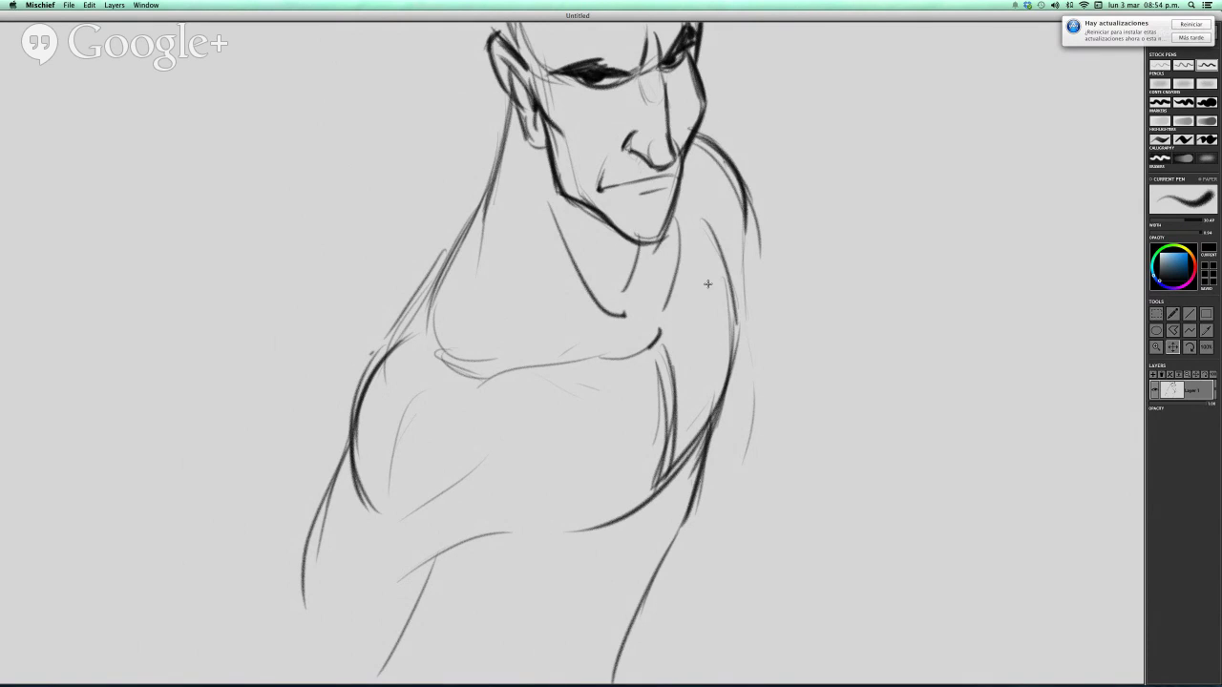
Darken the collar line across the chest, the far neck line and the back of the neck
scroll(707, 284, "up", 2)
mouse_move(437, 440)
left_mouse_down()
mouse_move(472, 418)
mouse_move(618, 399)
mouse_move(637, 382)
mouse_move(633, 393)
left_mouse_up()
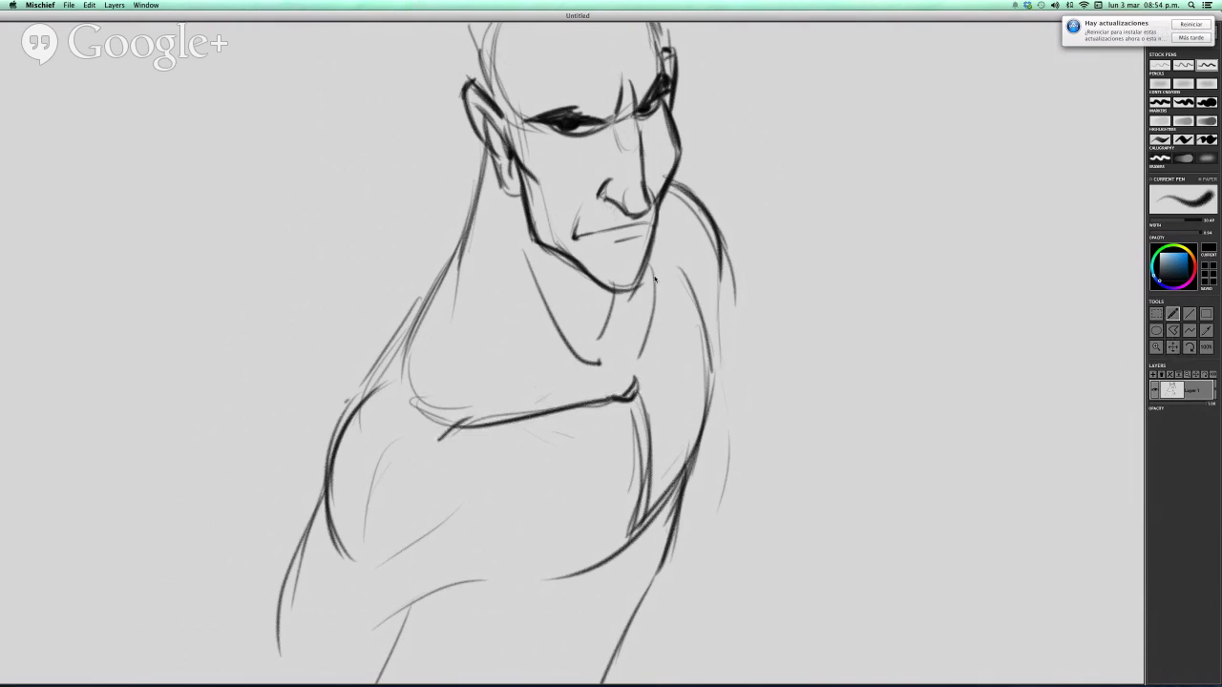
left_click_drag(655, 278, 645, 338)
left_click_drag(485, 142, 463, 267)
mouse_move(474, 214)
left_mouse_down()
mouse_move(407, 367)
mouse_move(437, 417)
mouse_move(465, 419)
left_mouse_up()
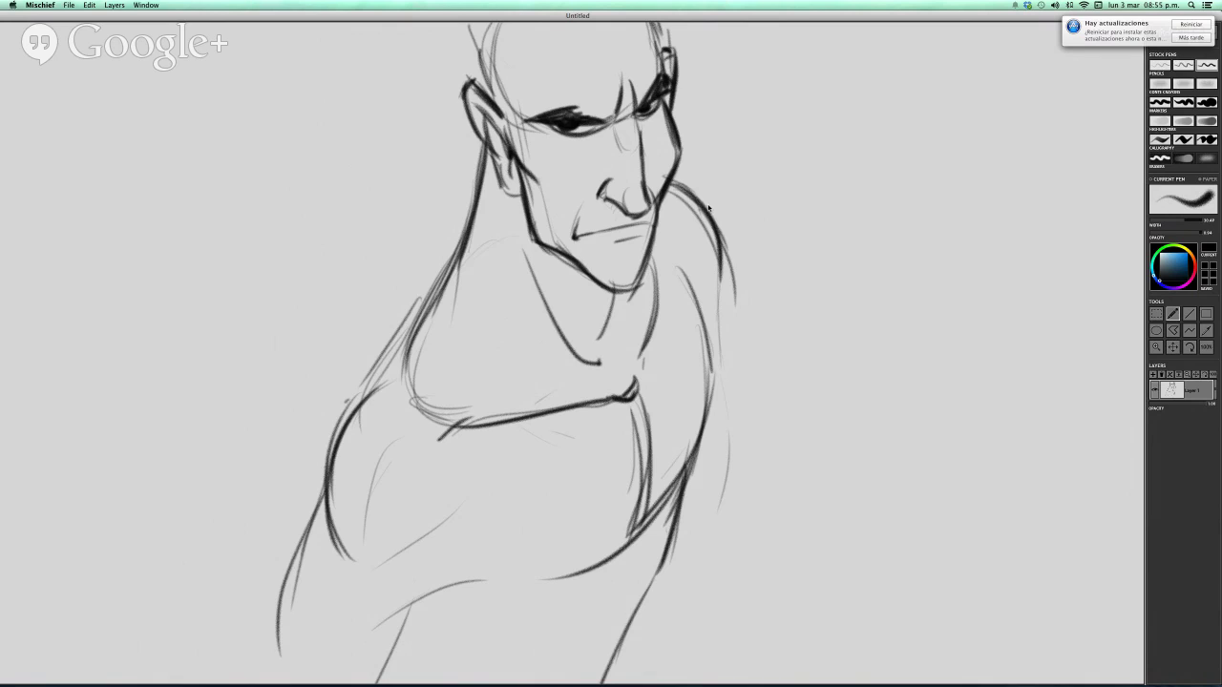
Draw shaded bags under the eyes and hatch shadows on the near cheek and the neck beneath the jaw
scroll(708, 208, "down", 5)
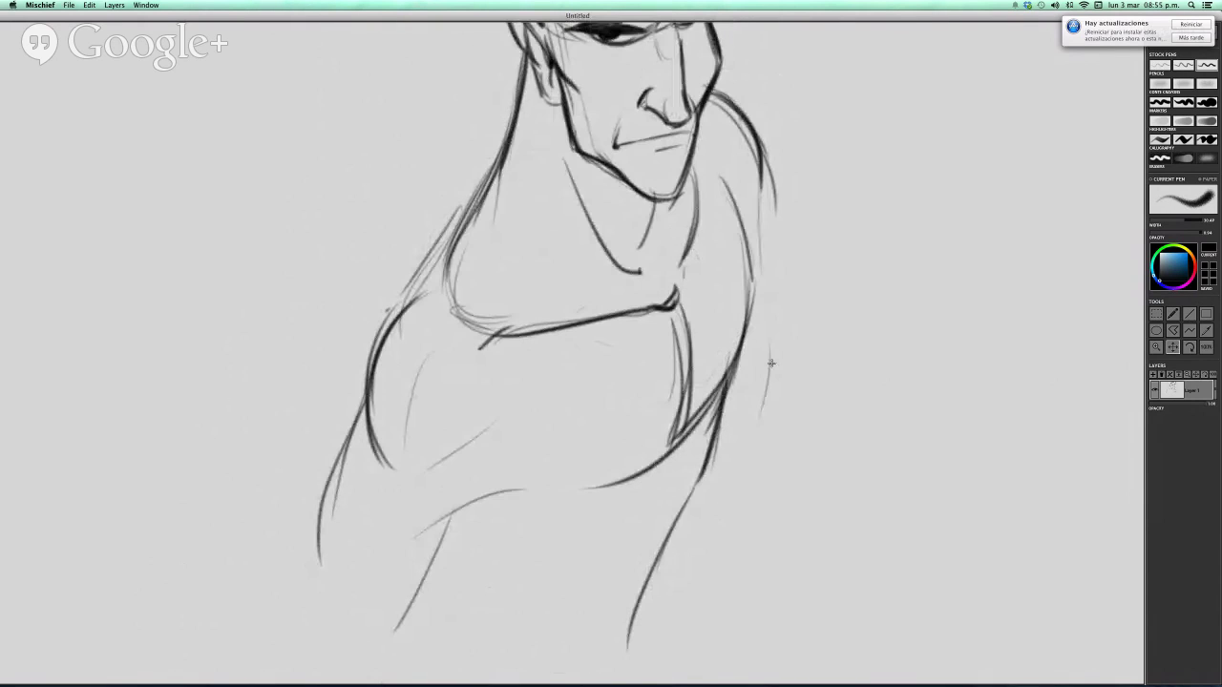
left_click_drag(771, 363, 697, 596)
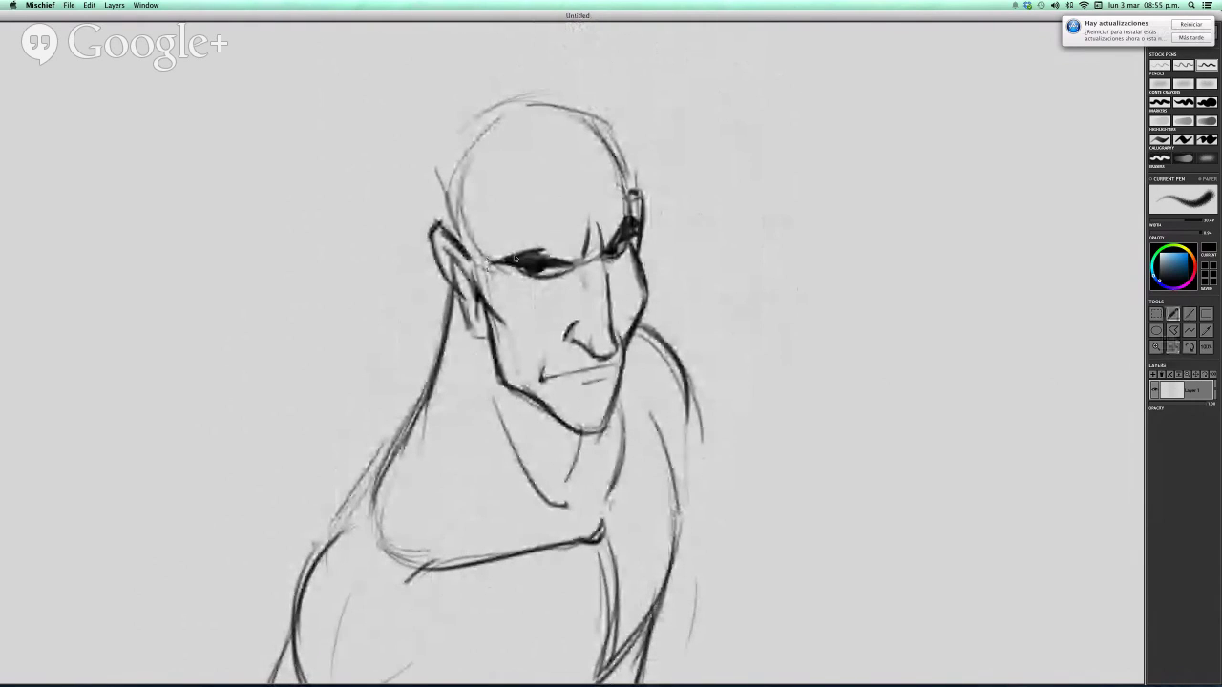
left_click_drag(498, 269, 540, 291)
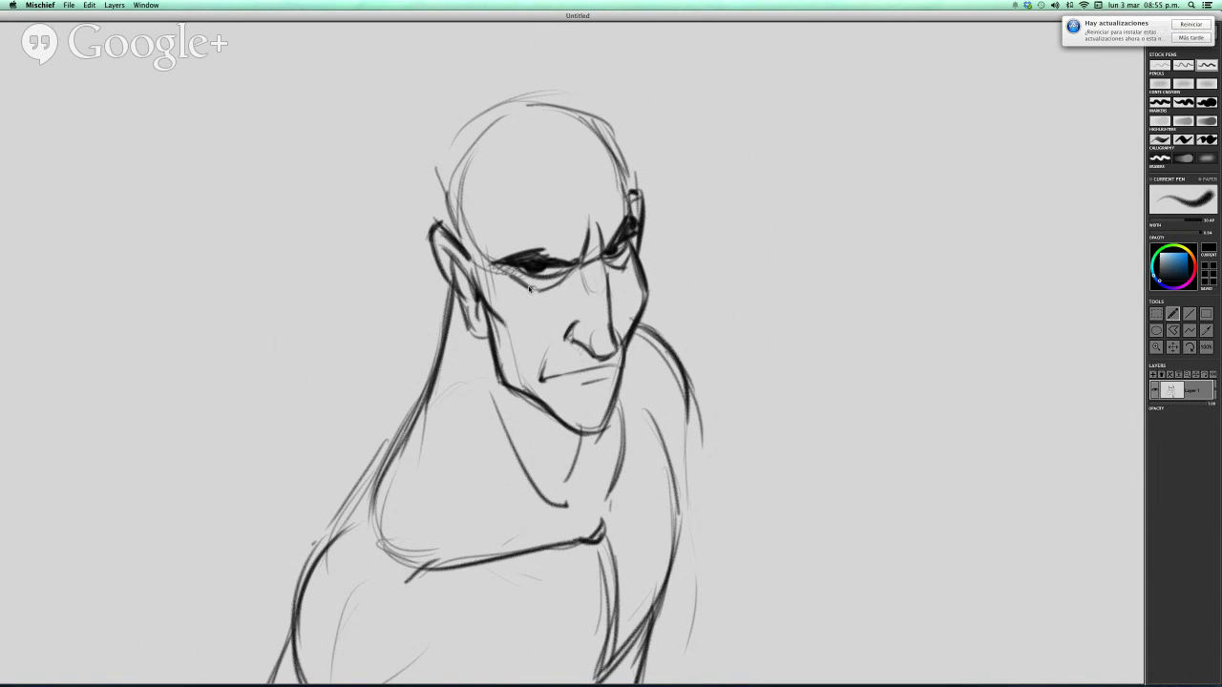
left_click_drag(541, 272, 580, 268)
left_click_drag(616, 266, 626, 263)
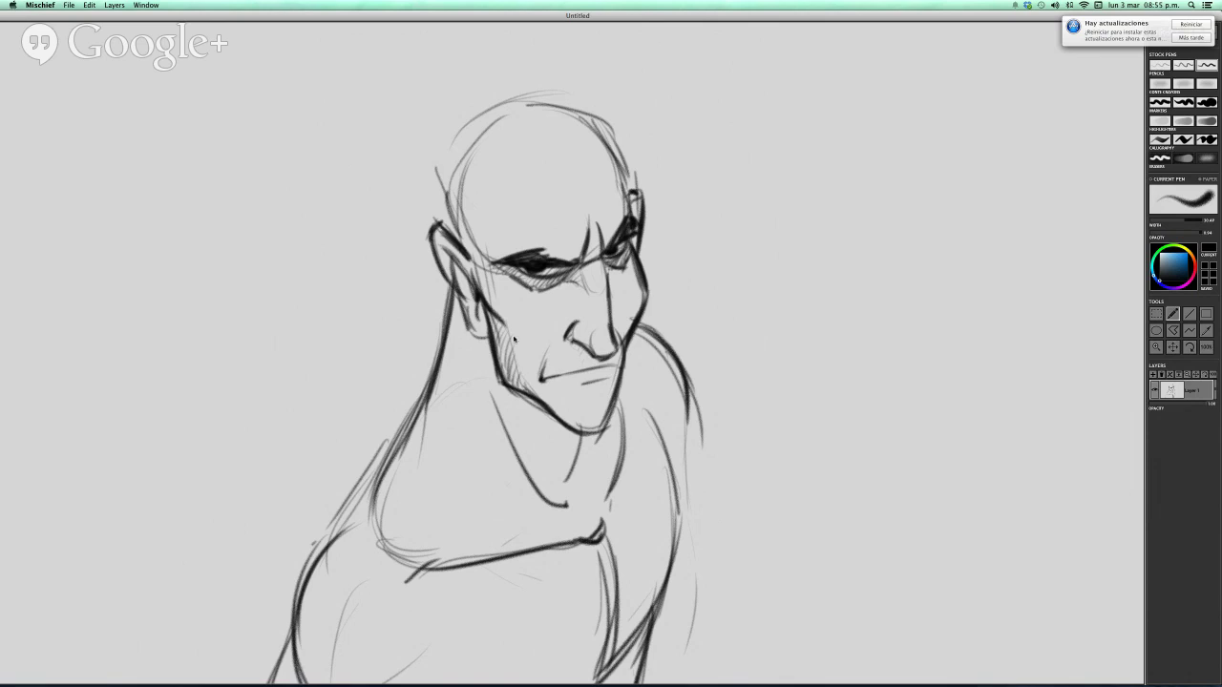
mouse_move(486, 344)
left_mouse_down()
mouse_move(550, 477)
mouse_move(564, 467)
mouse_move(510, 383)
mouse_move(542, 477)
left_mouse_up()
mouse_move(525, 419)
left_mouse_down()
mouse_move(565, 432)
mouse_move(548, 473)
mouse_move(563, 432)
left_mouse_up()
Draw hair strands falling over the forehead and an angular hairline at the near temple
key("space")
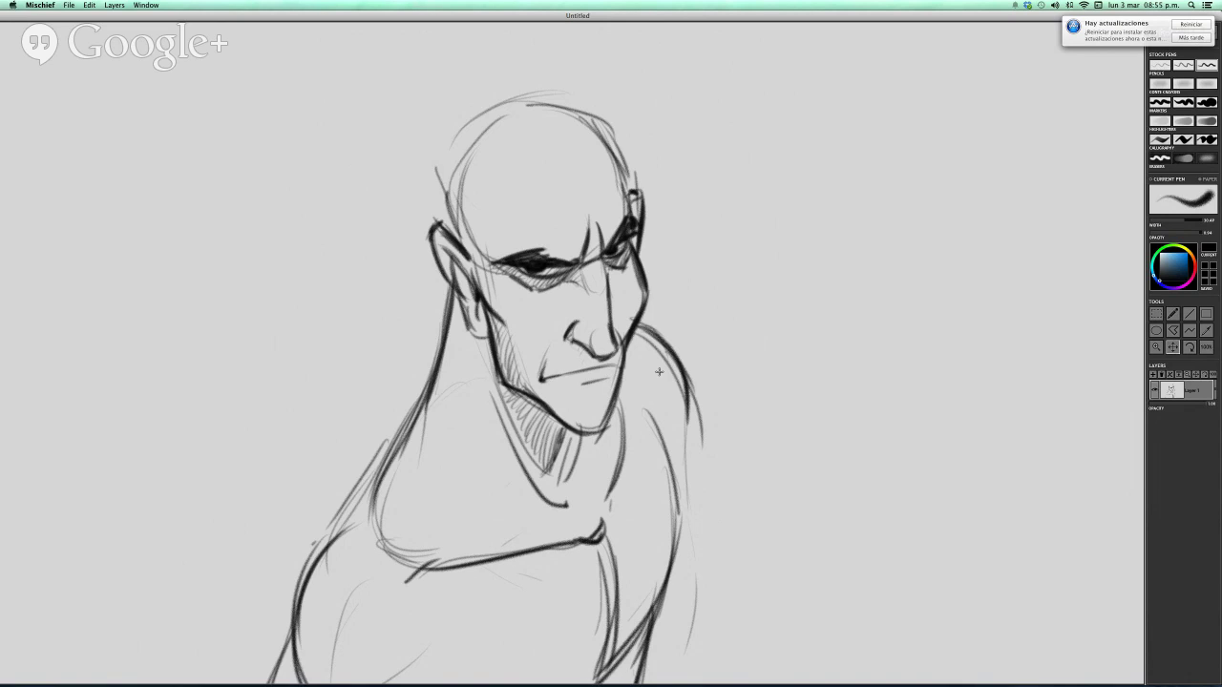
left_click_drag(659, 372, 684, 430)
mouse_move(540, 176)
left_mouse_down()
mouse_move(568, 191)
mouse_move(599, 240)
left_mouse_up()
mouse_move(569, 191)
left_mouse_down()
mouse_move(608, 228)
mouse_move(599, 205)
mouse_move(568, 187)
mouse_move(622, 197)
mouse_move(563, 209)
mouse_move(549, 191)
mouse_move(566, 210)
mouse_move(515, 205)
left_mouse_up()
mouse_move(519, 210)
left_mouse_down()
mouse_move(492, 234)
mouse_move(493, 268)
left_mouse_up()
left_click_drag(492, 283, 515, 355)
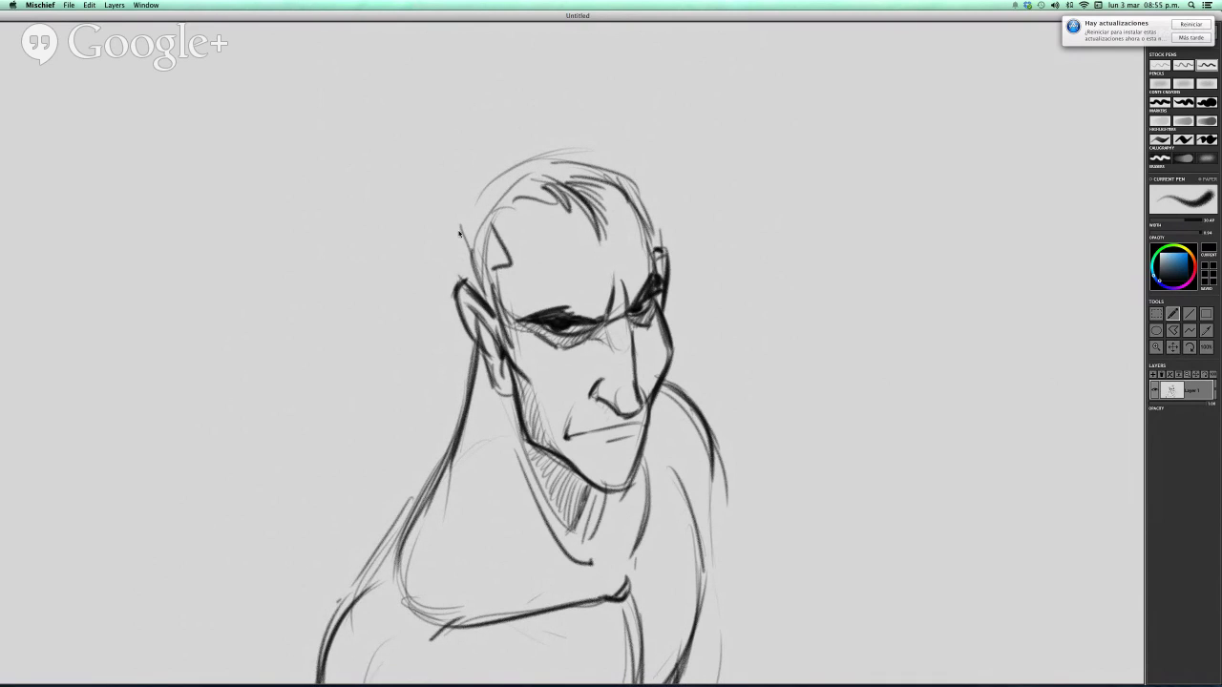
Outline the short hair around the back and crown of the head and hatch its near side above the ear
left_click_drag(459, 231, 477, 290)
mouse_move(475, 294)
left_mouse_down()
mouse_move(459, 209)
mouse_move(477, 176)
mouse_move(580, 146)
left_mouse_up()
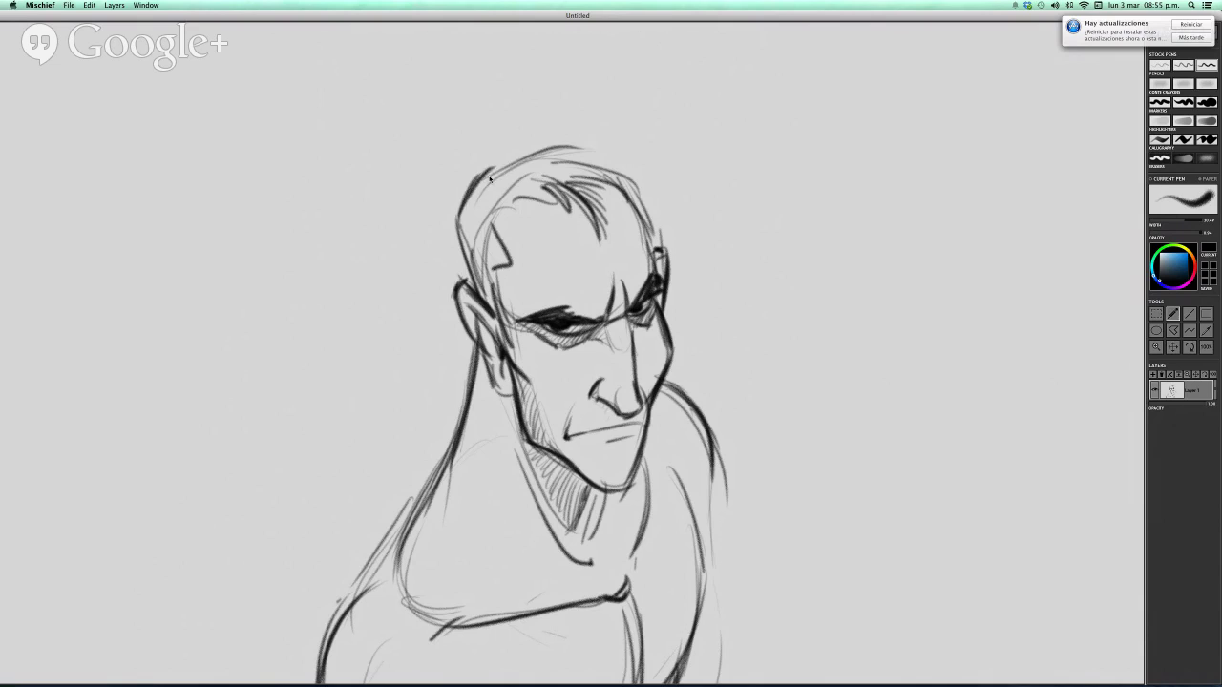
mouse_move(485, 179)
left_mouse_down()
mouse_move(635, 174)
mouse_move(588, 159)
mouse_move(648, 188)
mouse_move(631, 192)
mouse_move(638, 255)
left_mouse_up()
left_click_drag(718, 208, 777, 113)
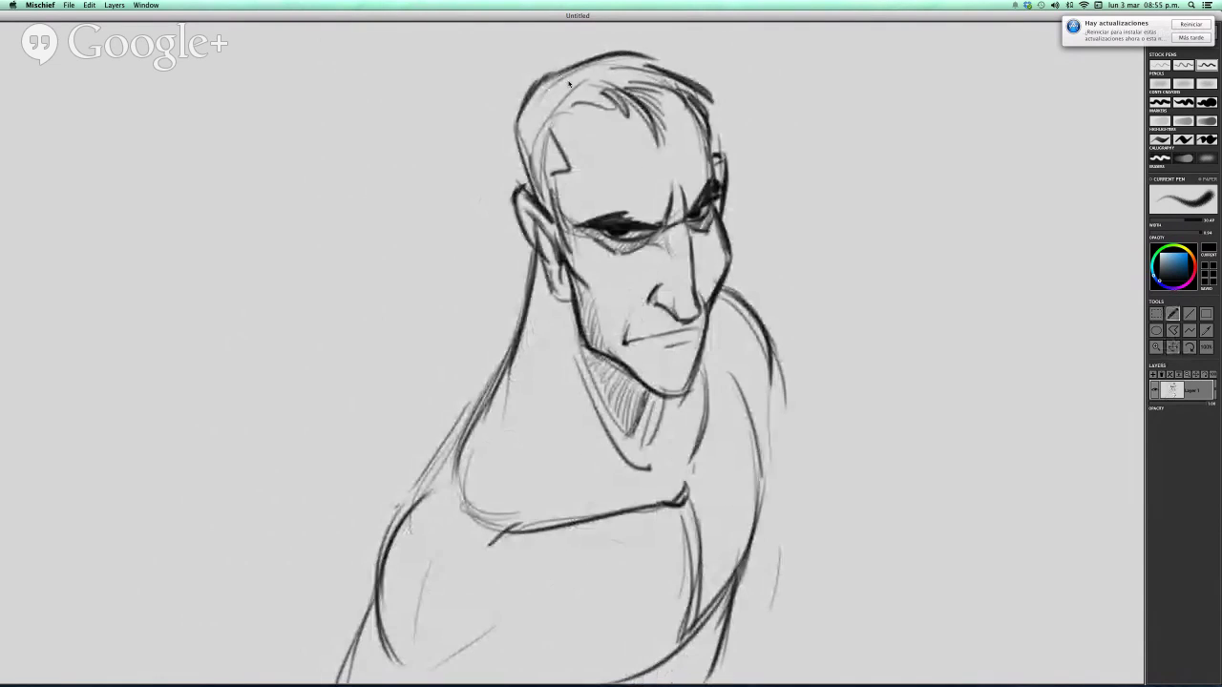
mouse_move(569, 84)
left_mouse_down()
mouse_move(530, 166)
mouse_move(574, 254)
left_mouse_up()
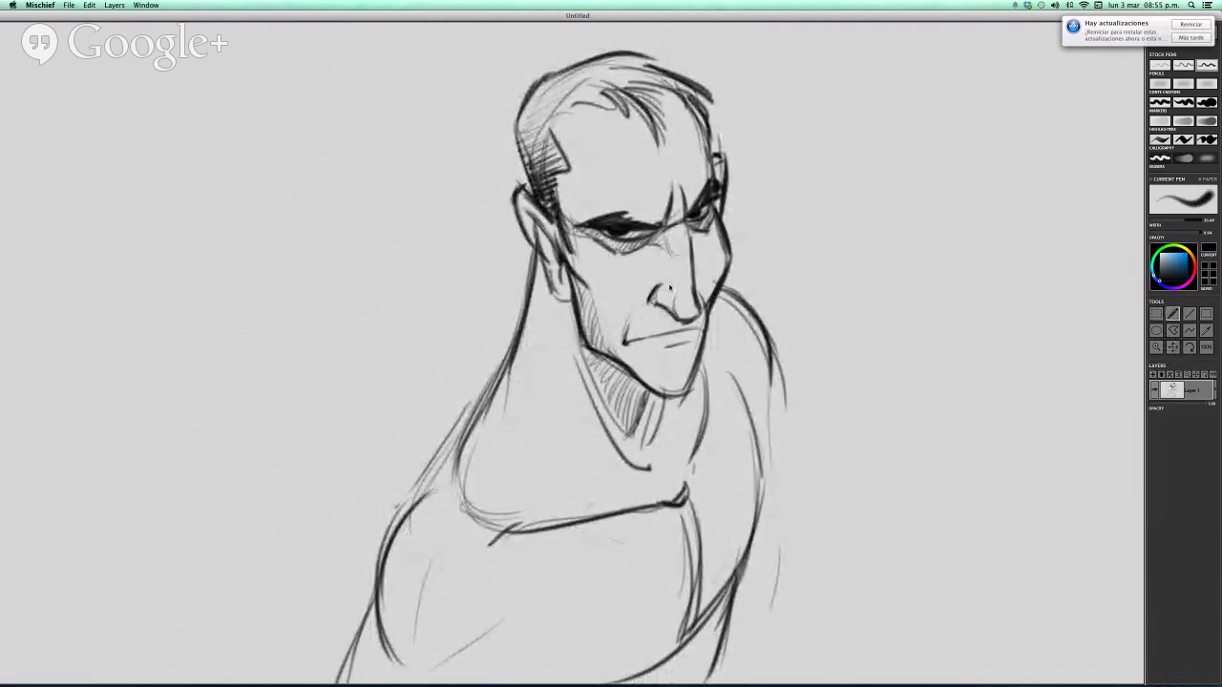
Draw a head-construction sphere with a curved vertical center line in the empty space beside the man's bust
mouse_move(672, 494)
left_mouse_down()
mouse_move(759, 450)
mouse_move(717, 517)
left_mouse_up()
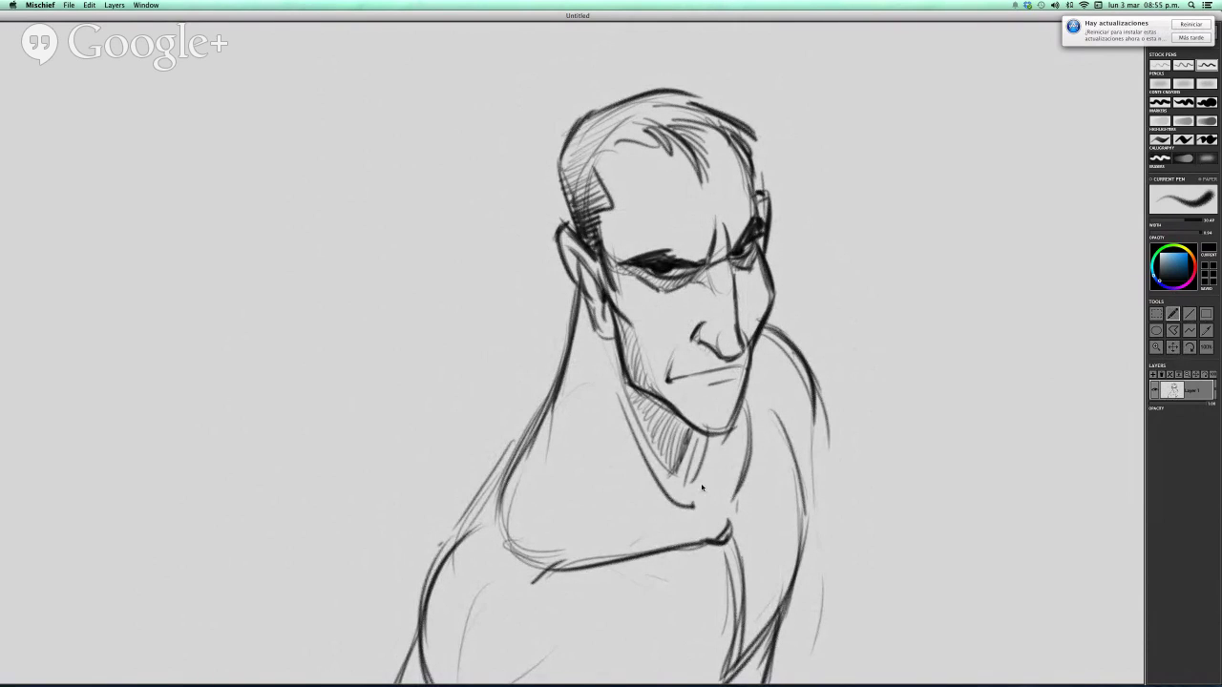
key("space")
mouse_move(571, 371)
left_mouse_down()
mouse_move(541, 485)
mouse_move(535, 469)
mouse_move(409, 484)
left_mouse_up()
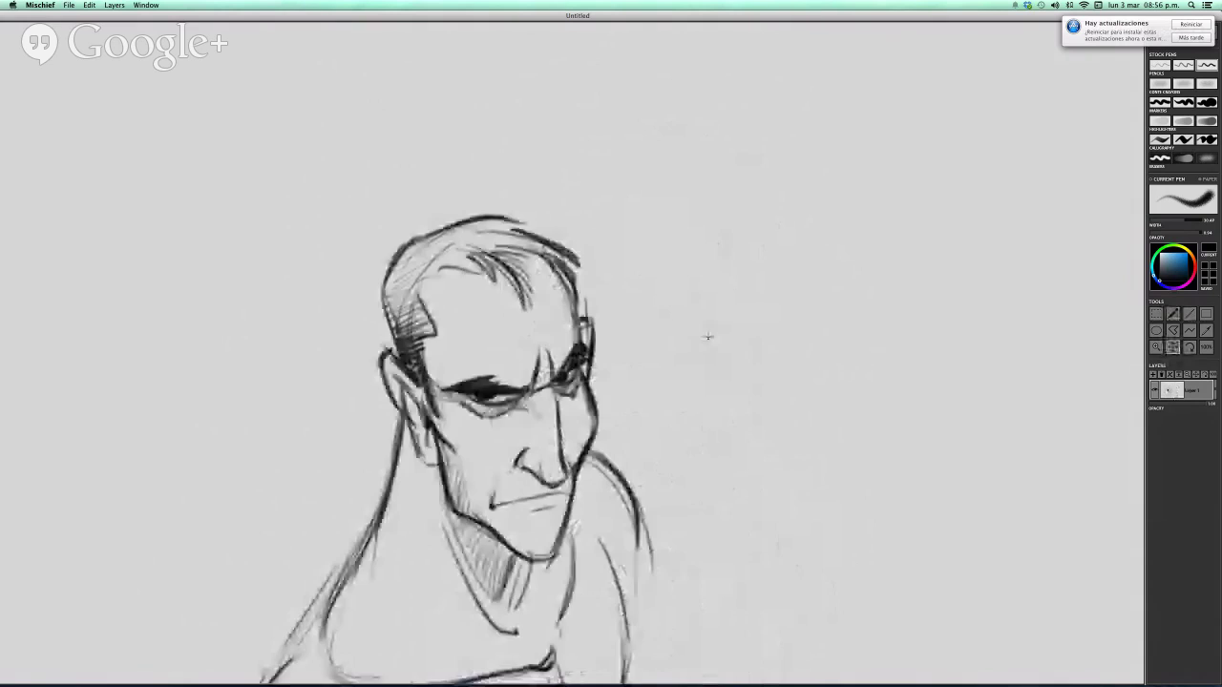
left_click_drag(709, 338, 586, 390)
scroll(729, 343, "down", 5)
scroll(728, 344, "left", 5)
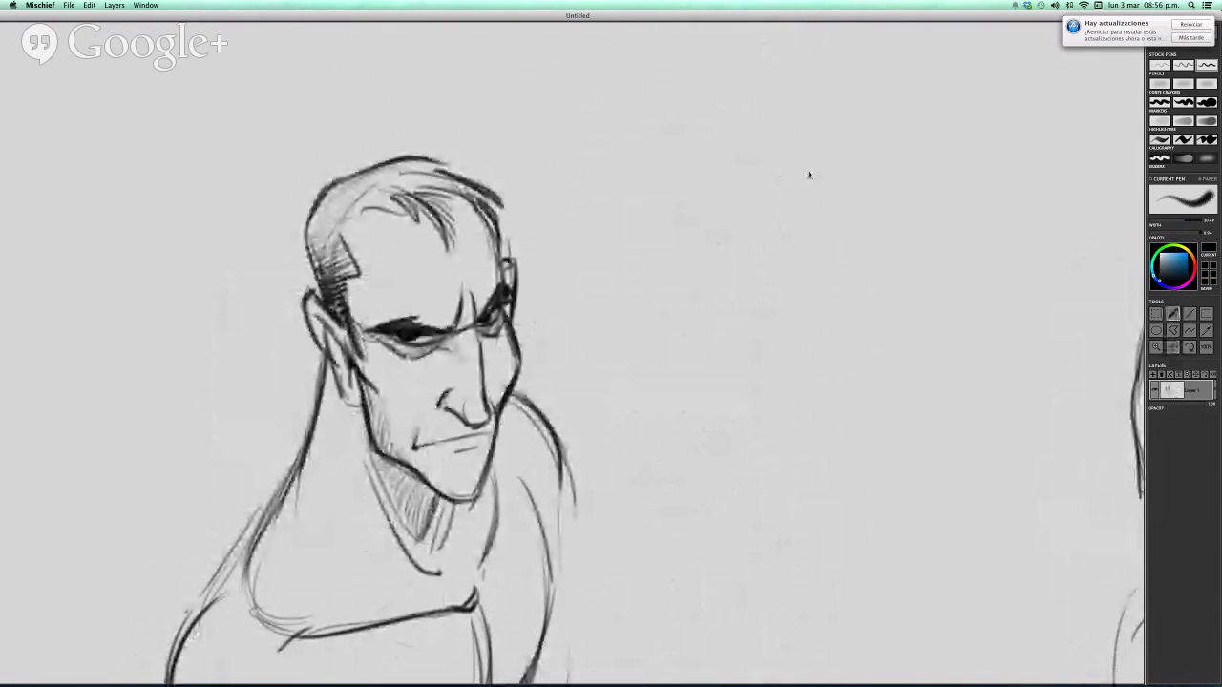
left_click_drag(775, 108, 816, 227)
left_click_drag(787, 143, 795, 241)
left_click_drag(655, 192, 799, 238)
mouse_move(747, 111)
left_mouse_down()
mouse_move(790, 141)
mouse_move(793, 244)
left_mouse_up()
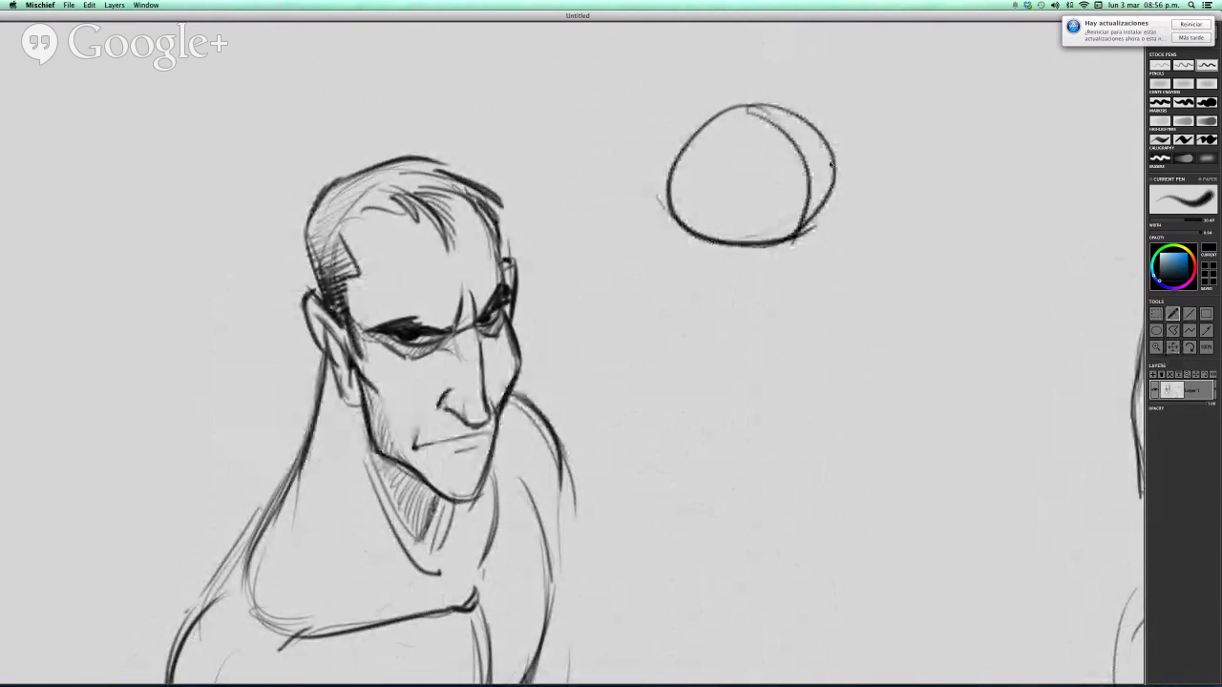
Add a curved brow line across the sphere and outline the tapering face and jaw below it
left_click_drag(708, 232, 829, 161)
mouse_move(714, 238)
left_mouse_down()
mouse_move(734, 339)
mouse_move(831, 390)
left_mouse_up()
mouse_move(840, 166)
left_mouse_down()
mouse_move(846, 244)
mouse_move(817, 380)
left_mouse_up()
Draw a second construction head tilted upward, with a sphere, curved guide lines and a jaw pointing diagonally down
left_click_drag(755, 336, 582, 396)
mouse_move(878, 131)
left_mouse_down()
mouse_move(790, 234)
mouse_move(900, 152)
left_mouse_up()
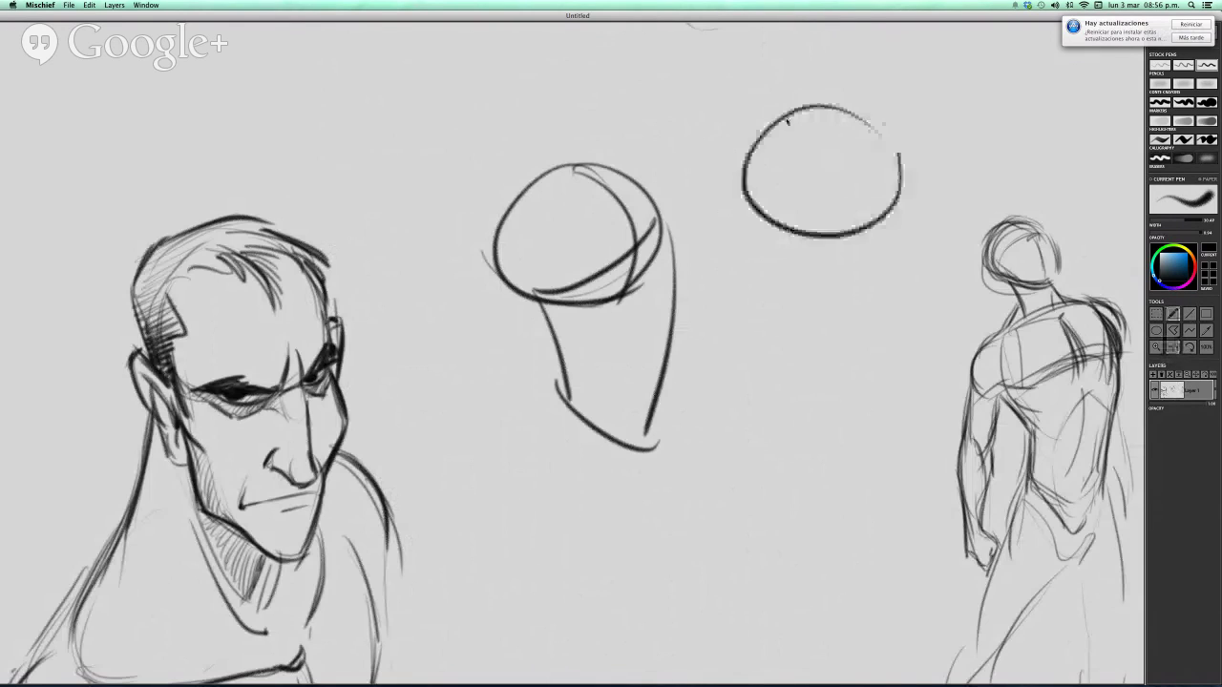
left_click_drag(794, 109, 900, 166)
left_click_drag(855, 112, 727, 241)
mouse_move(804, 106)
left_mouse_down()
mouse_move(693, 192)
mouse_move(663, 248)
left_mouse_up()
left_click_drag(665, 245, 727, 258)
mouse_move(662, 250)
left_mouse_down()
mouse_move(772, 273)
mouse_move(840, 242)
left_mouse_up()
left_click_drag(847, 98, 876, 225)
left_click_drag(745, 136, 832, 236)
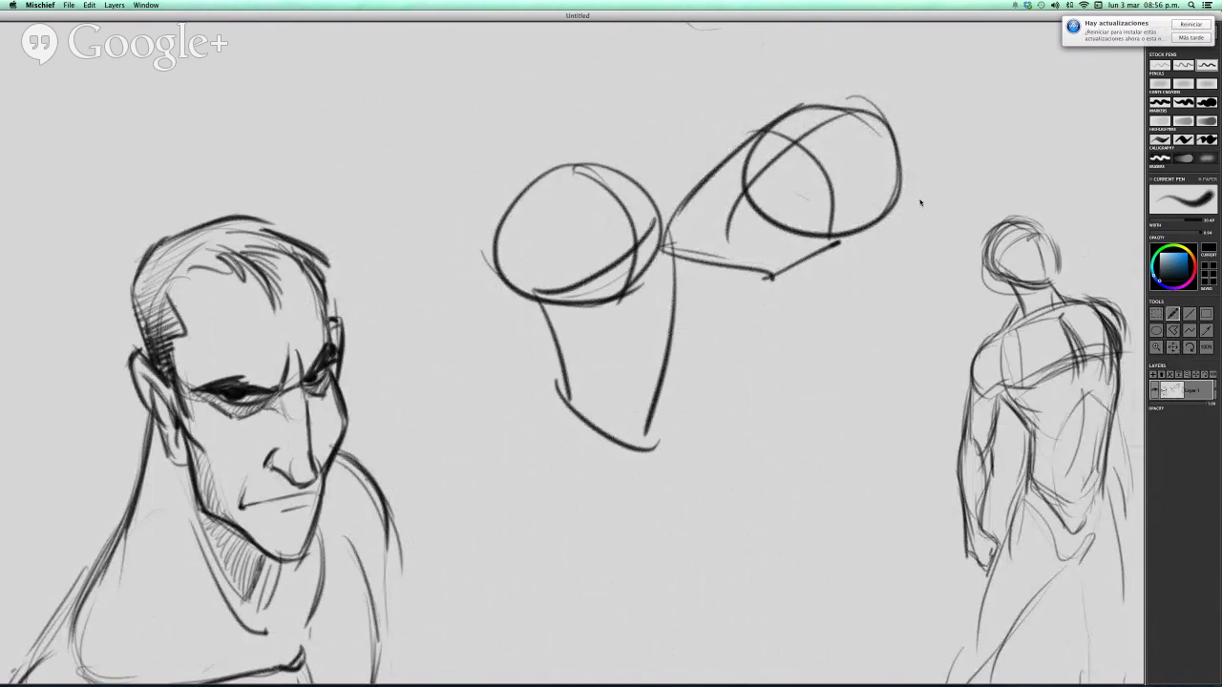
Draw a dragon head in profile on blank canvas above the bust, with a round cranium, long snout and lower jaw
scroll(498, 298, "left", 15)
scroll(498, 297, "up", 4)
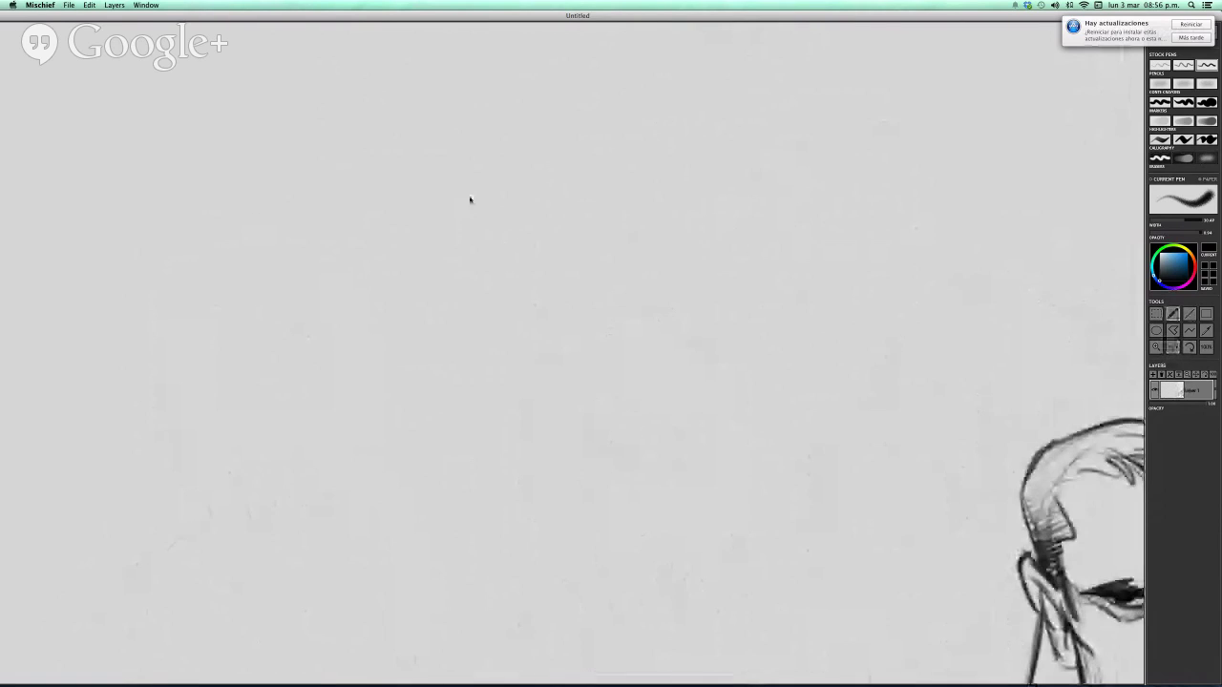
scroll(448, 166, "left", 3)
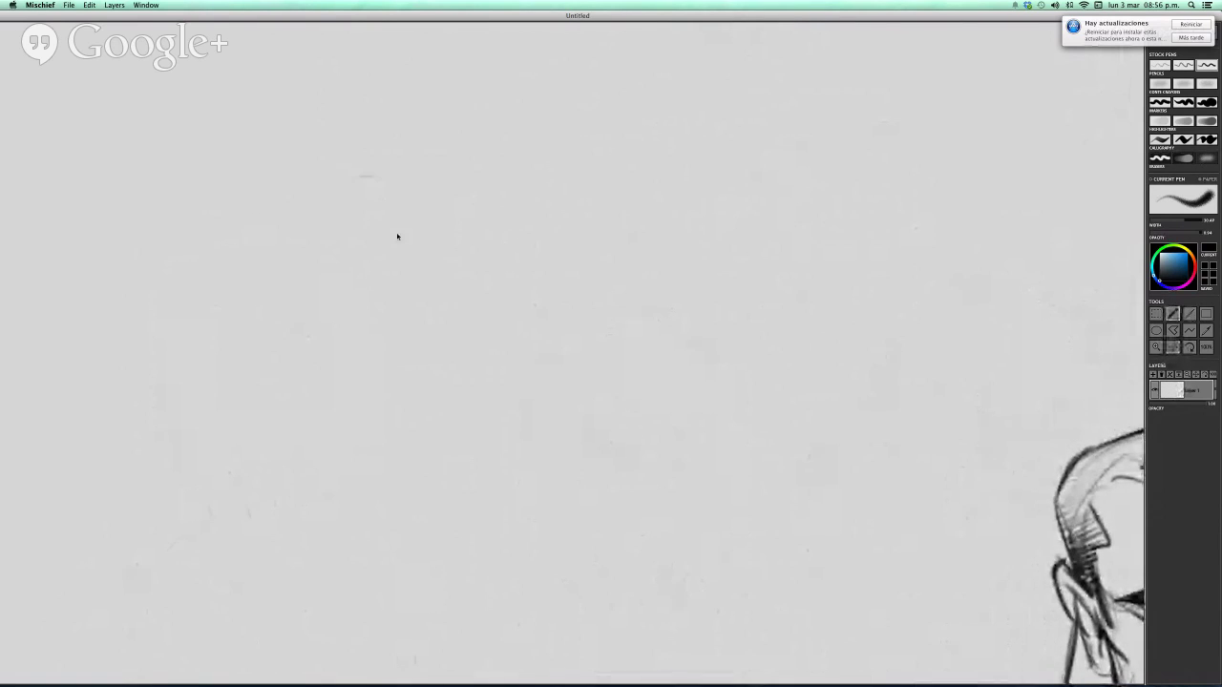
mouse_move(406, 180)
left_mouse_down()
mouse_move(405, 248)
mouse_move(411, 238)
left_mouse_up()
mouse_move(361, 172)
left_mouse_down()
mouse_move(426, 205)
mouse_move(436, 225)
mouse_move(582, 202)
mouse_move(586, 239)
mouse_move(520, 271)
mouse_move(456, 256)
mouse_move(559, 256)
left_mouse_up()
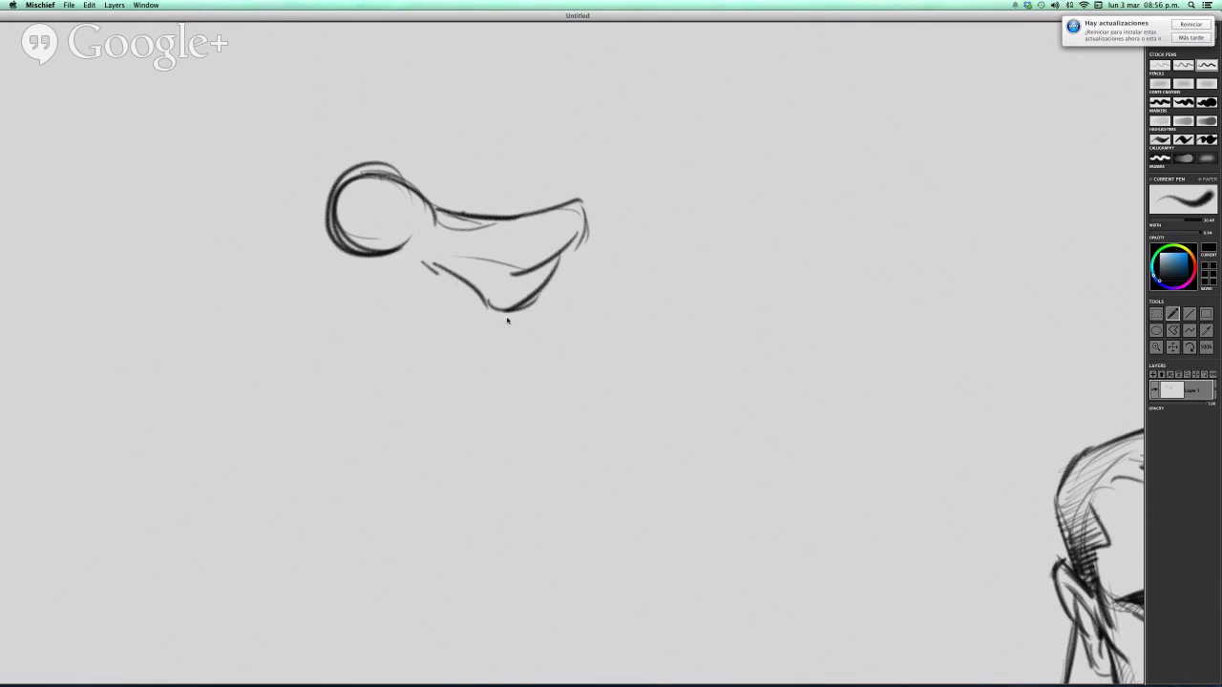
left_click_drag(430, 269, 574, 247)
Add a cheek under the dragon's cranium, backswept horns and a long drooping ear behind the head
mouse_move(366, 235)
left_mouse_down()
mouse_move(360, 276)
mouse_move(326, 247)
mouse_move(407, 265)
left_mouse_up()
left_click_drag(293, 160, 334, 194)
mouse_move(266, 166)
left_mouse_down()
mouse_move(330, 192)
mouse_move(252, 154)
mouse_move(345, 168)
left_mouse_up()
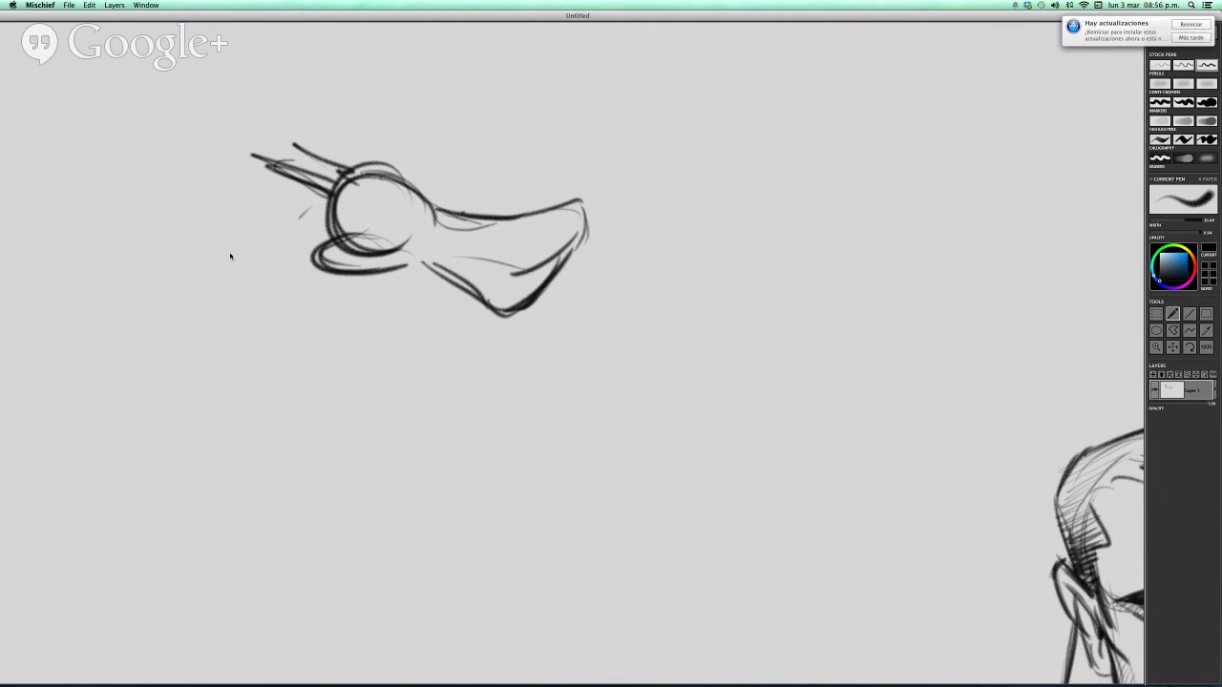
left_click_drag(332, 212, 167, 277)
left_click_drag(315, 257, 181, 278)
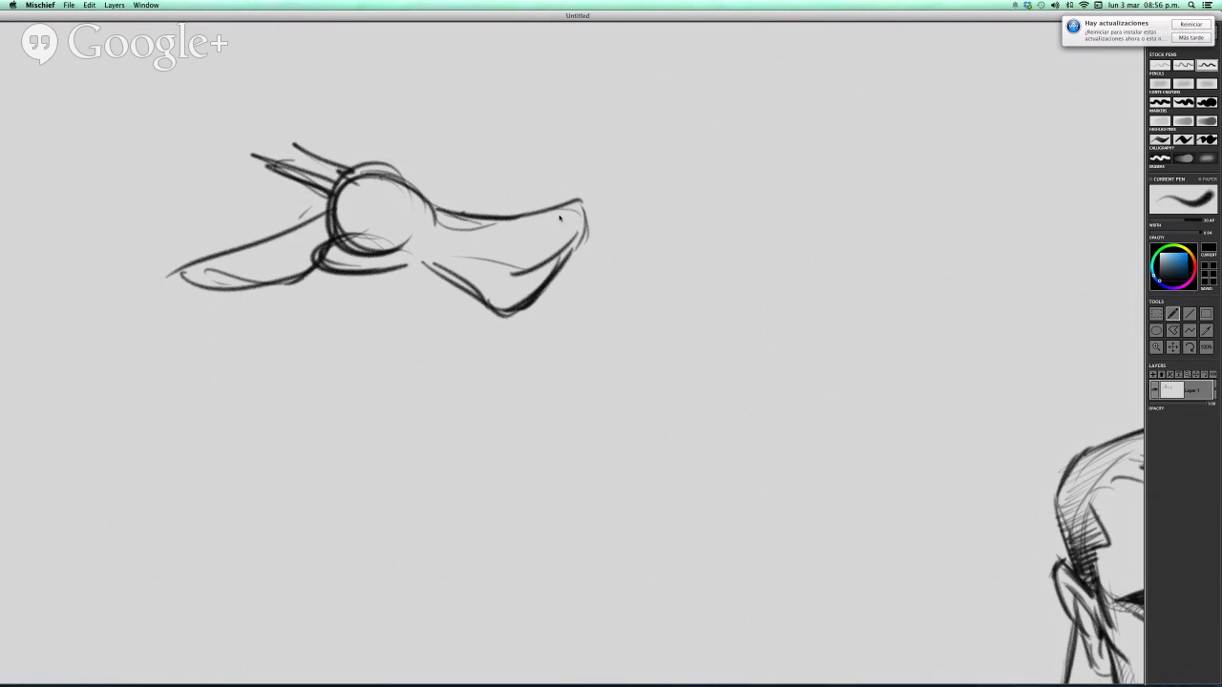
Draw a round nose at the tip of the snout and a long, bending neck below the head
mouse_move(587, 181)
left_mouse_down()
mouse_move(522, 236)
mouse_move(569, 190)
mouse_move(579, 229)
left_mouse_up()
mouse_move(568, 186)
left_mouse_down()
mouse_move(588, 211)
mouse_move(575, 242)
left_mouse_up()
mouse_move(394, 297)
left_mouse_down()
mouse_move(346, 279)
mouse_move(374, 330)
left_mouse_up()
left_click_drag(395, 288, 303, 414)
left_click_drag(426, 275, 368, 382)
left_click_drag(382, 372, 330, 452)
left_click_drag(376, 325, 276, 428)
left_click_drag(287, 424, 236, 569)
left_click_drag(345, 427, 304, 586)
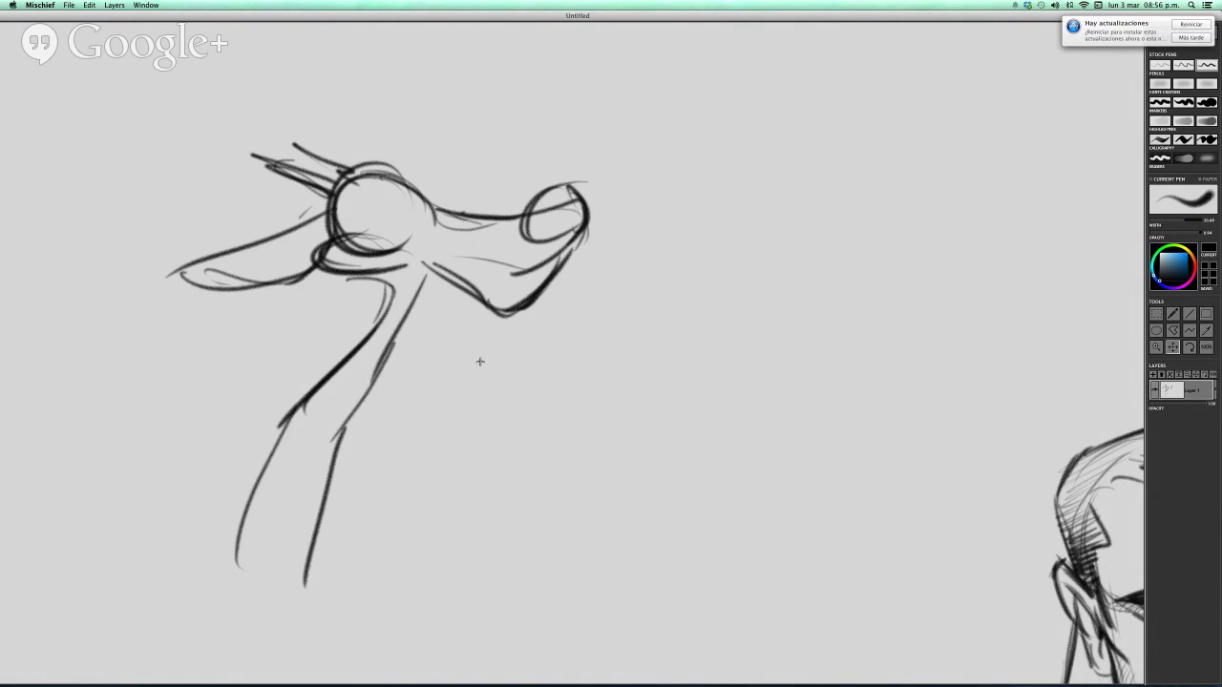
Start a second dragon head beside the first, with a sphere, center curve and a snout pointing diagonally downward
left_click_drag(480, 362, 522, 417)
mouse_move(671, 325)
left_mouse_down()
mouse_move(554, 356)
mouse_move(517, 408)
left_mouse_up()
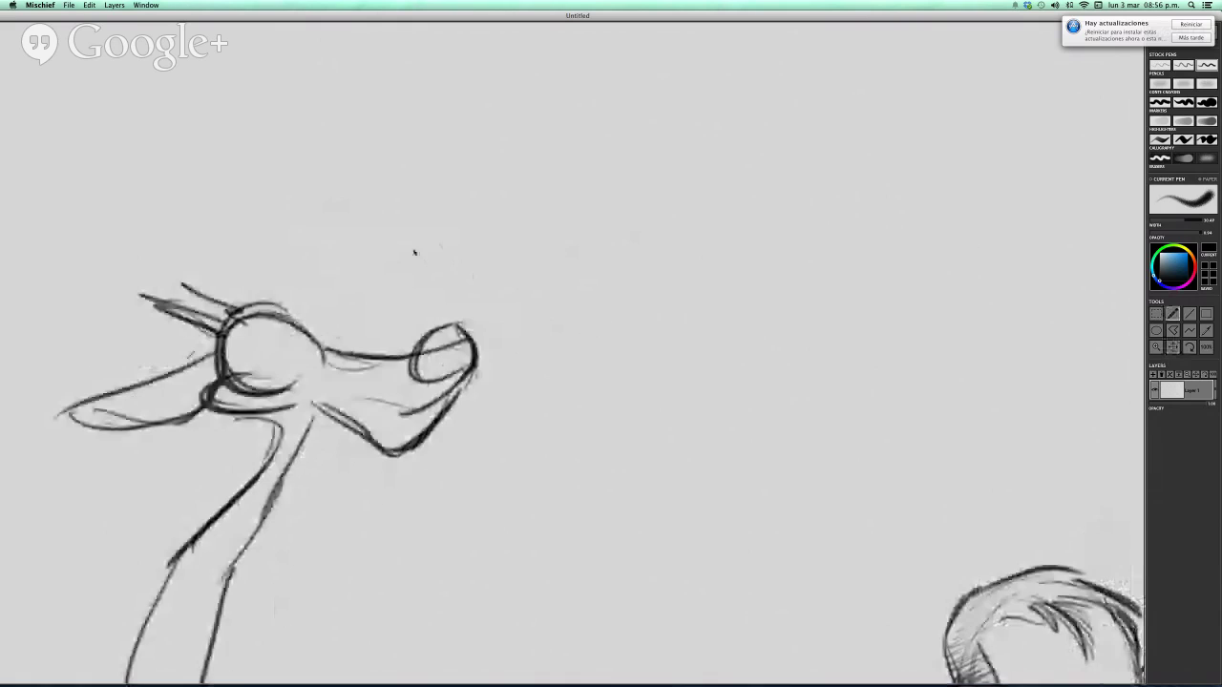
mouse_move(768, 82)
left_mouse_down()
mouse_move(727, 145)
mouse_move(763, 81)
mouse_move(730, 131)
mouse_move(723, 172)
left_mouse_up()
mouse_move(710, 140)
left_mouse_down()
mouse_move(683, 199)
mouse_move(637, 225)
left_mouse_up()
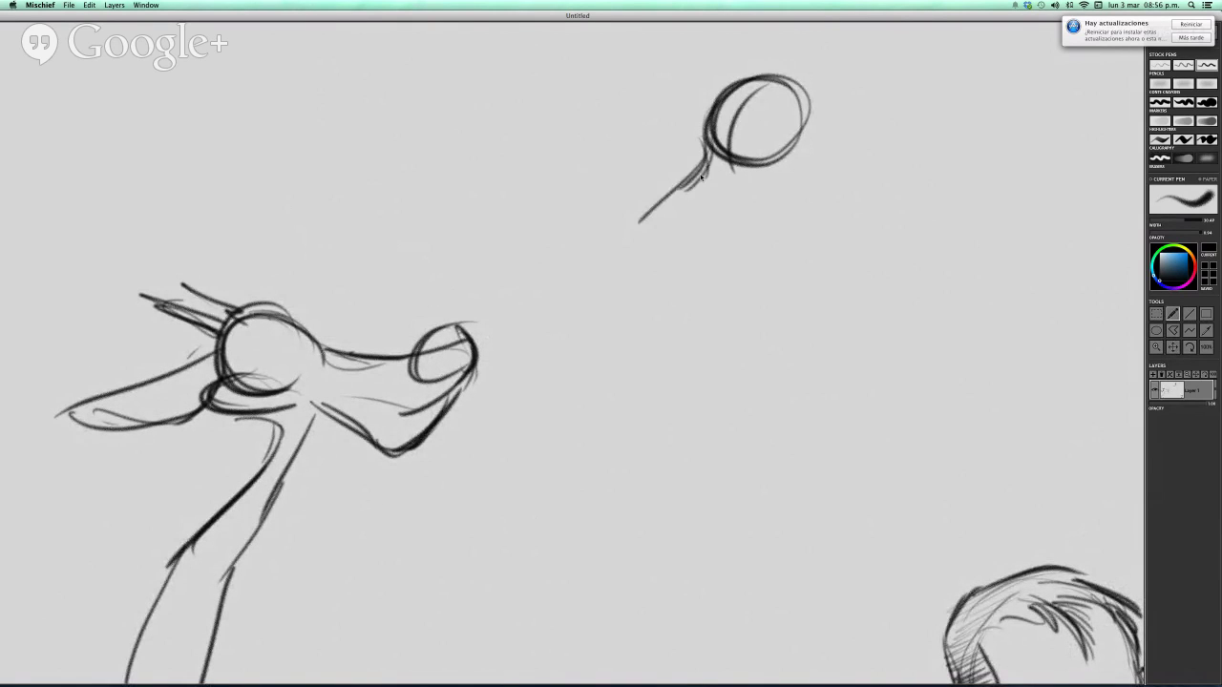
left_click_drag(704, 165, 630, 235)
mouse_move(627, 227)
left_mouse_down()
mouse_move(625, 238)
mouse_move(691, 274)
left_mouse_up()
left_click_drag(792, 146, 743, 220)
left_click_drag(759, 178, 691, 269)
left_click_drag(699, 273, 638, 268)
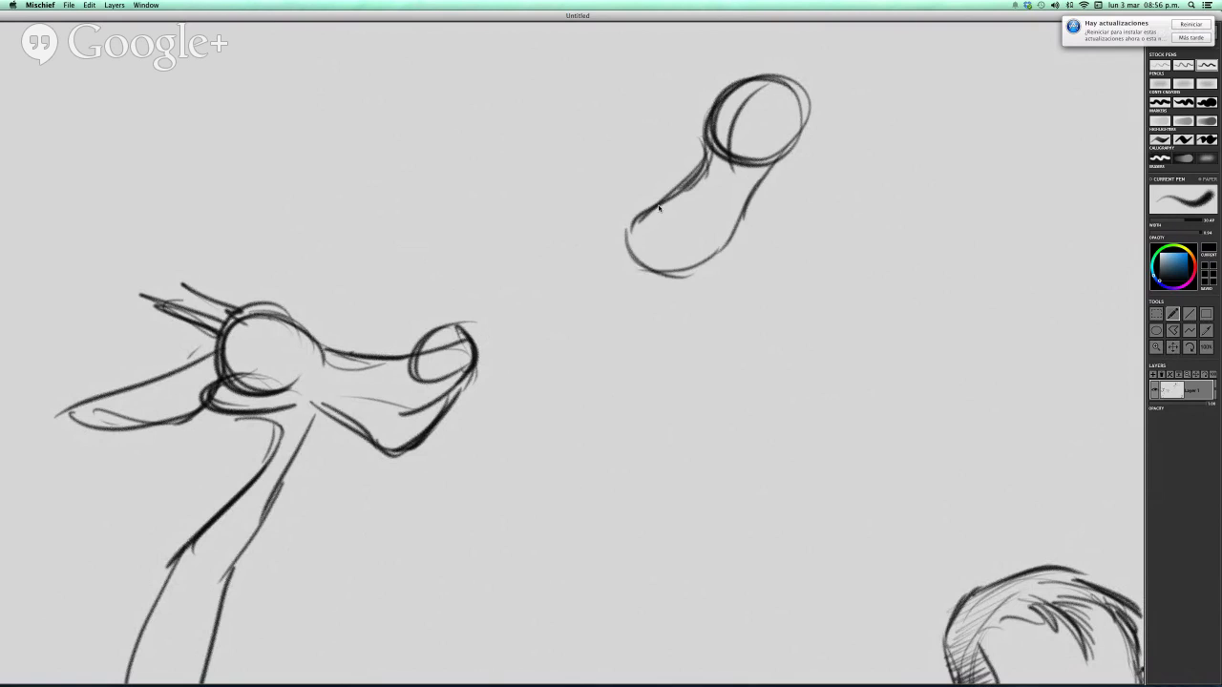
Draw a round nose ball at the end of the second dragon's snout
left_click_drag(661, 210, 680, 274)
left_click_drag(641, 215, 695, 211)
left_click_drag(675, 274, 708, 233)
Add cheeks, horns and two long pointed ears around the second dragon's cranium
left_click_drag(786, 140, 738, 234)
left_click_drag(677, 156, 685, 218)
mouse_move(739, 151)
left_mouse_down()
mouse_move(715, 226)
mouse_move(736, 127)
mouse_move(718, 206)
mouse_move(738, 213)
left_mouse_up()
left_click_drag(779, 170, 773, 194)
left_click_drag(884, 197, 757, 234)
mouse_move(894, 198)
left_mouse_down()
mouse_move(803, 263)
mouse_move(751, 249)
left_mouse_up()
left_click_drag(686, 118, 671, 210)
left_click_drag(688, 116, 710, 200)
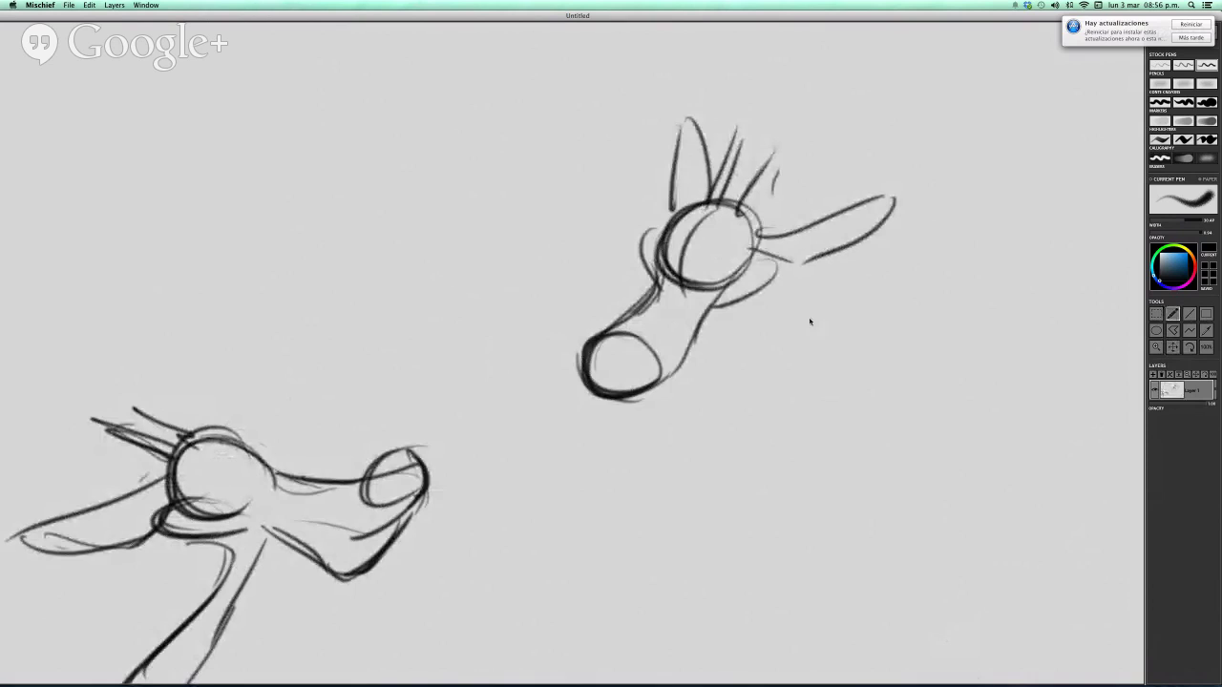
Draw the second dragon's curved neck arching down from the back of its head
left_click_drag(810, 321, 726, 270)
left_click_drag(668, 242, 742, 375)
left_click_drag(654, 261, 731, 358)
left_click_drag(695, 306, 725, 386)
mouse_move(668, 239)
left_mouse_down()
mouse_move(742, 294)
mouse_move(793, 461)
left_mouse_up()
left_click_drag(716, 327, 732, 515)
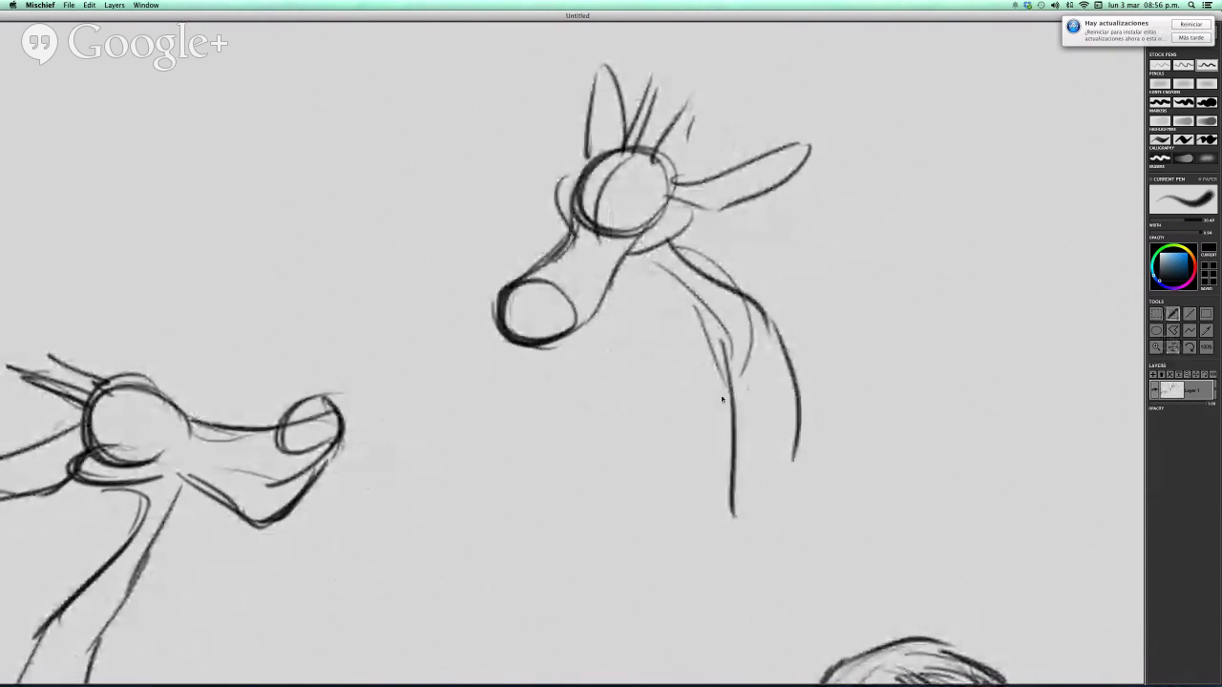
Darken the second dragon's near cheek and draw wrinkle lines across the bridge of its snout
left_click_drag(637, 255, 679, 229)
left_click_drag(578, 223, 631, 232)
mouse_move(572, 245)
left_mouse_down()
mouse_move(611, 257)
mouse_move(593, 273)
left_mouse_up()
left_click_drag(549, 269, 592, 294)
left_click_drag(519, 317, 618, 352)
Outline the second dragon's lower jaw around the nose ball and connect it back to the cheek
left_click_drag(529, 351, 662, 366)
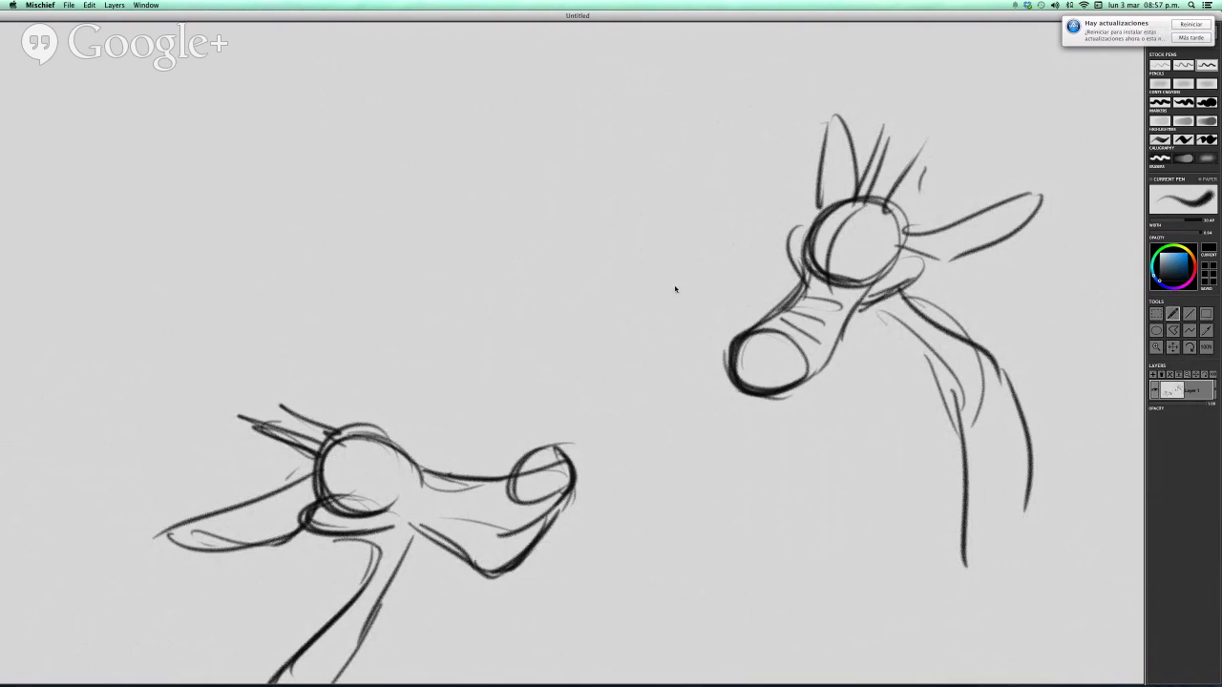
mouse_move(736, 351)
left_mouse_down()
mouse_move(718, 376)
mouse_move(723, 399)
mouse_move(809, 409)
mouse_move(840, 334)
left_mouse_up()
mouse_move(758, 409)
left_mouse_down()
mouse_move(860, 314)
mouse_move(839, 363)
left_mouse_up()
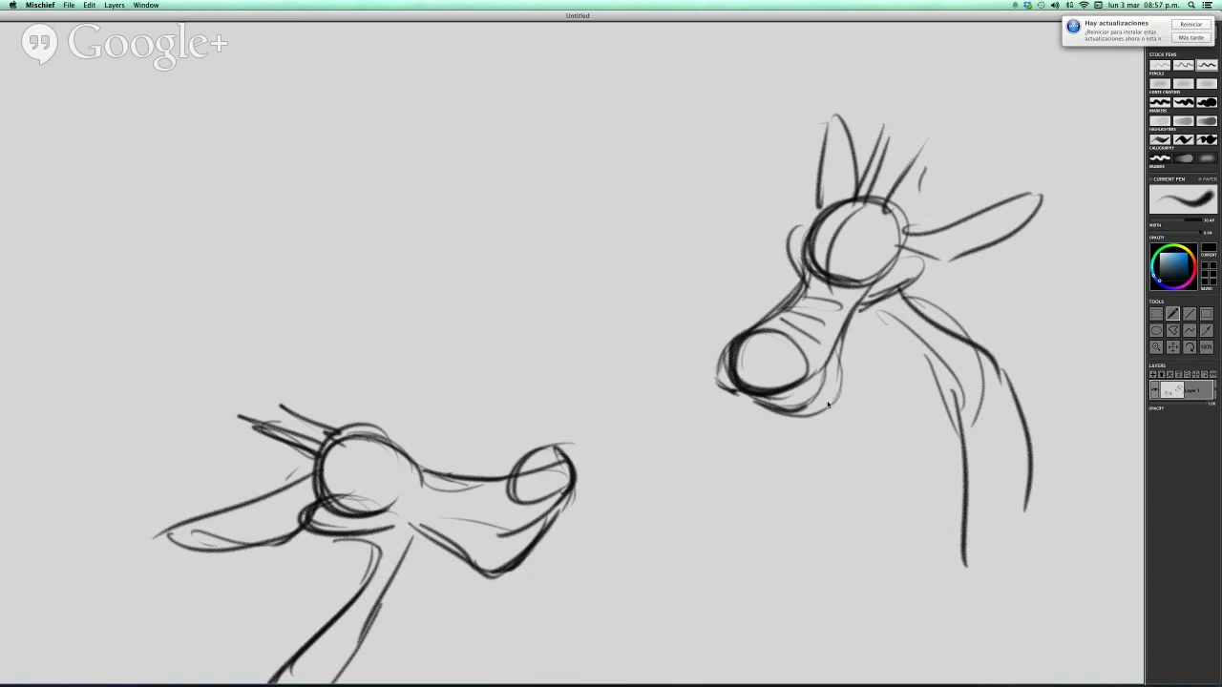
mouse_move(792, 419)
left_mouse_down()
mouse_move(842, 380)
mouse_move(845, 334)
mouse_move(915, 264)
mouse_move(887, 315)
left_mouse_up()
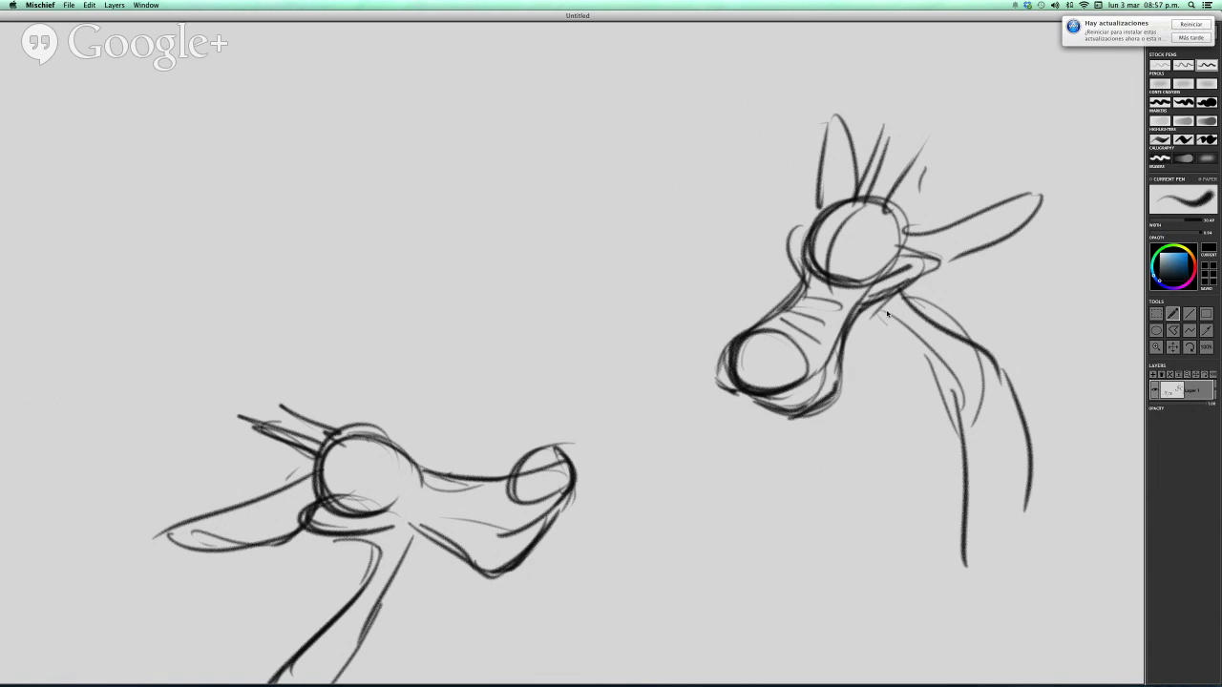
mouse_move(798, 255)
left_mouse_down()
mouse_move(816, 290)
mouse_move(806, 279)
left_mouse_up()
Draw a cube seen from above in the empty space above the first dragon head
key("space")
left_click_drag(533, 415, 876, 464)
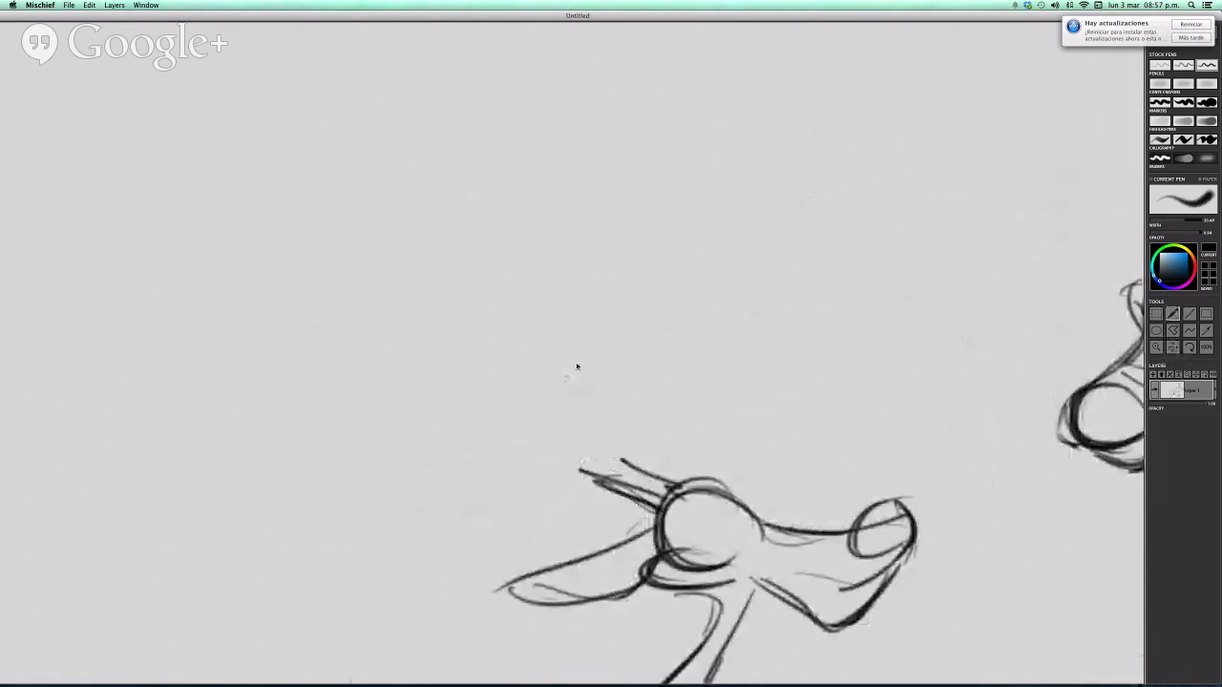
left_click_drag(369, 166, 434, 260)
mouse_move(356, 167)
left_mouse_down()
mouse_move(486, 125)
mouse_move(558, 196)
left_mouse_up()
left_click_drag(437, 260, 572, 200)
left_click_drag(368, 153, 368, 258)
left_click_drag(442, 256, 429, 334)
mouse_move(368, 258)
left_mouse_down()
mouse_move(423, 334)
mouse_move(546, 250)
left_mouse_up()
left_click_drag(553, 205, 531, 281)
Draw a second cube seen from below beside the first cube
scroll(630, 265, "left", 6)
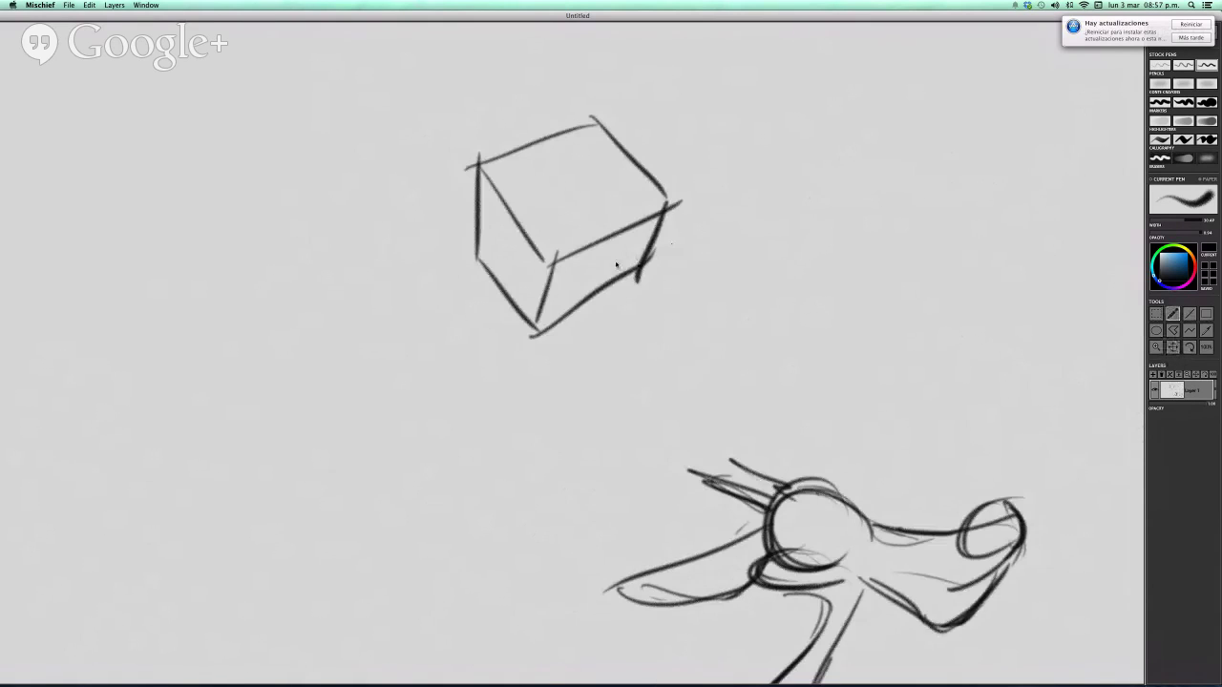
scroll(675, 239, "left", 2)
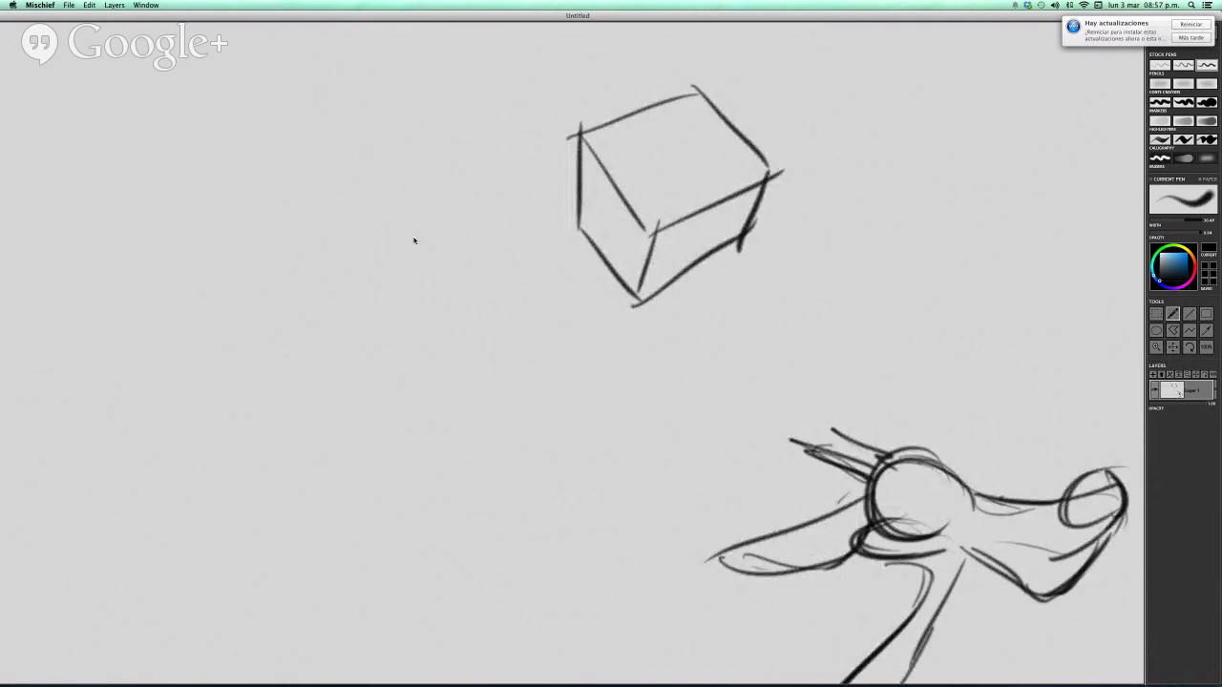
mouse_move(347, 218)
left_mouse_down()
mouse_move(449, 290)
mouse_move(458, 160)
mouse_move(544, 229)
left_mouse_up()
left_click_drag(548, 227, 450, 292)
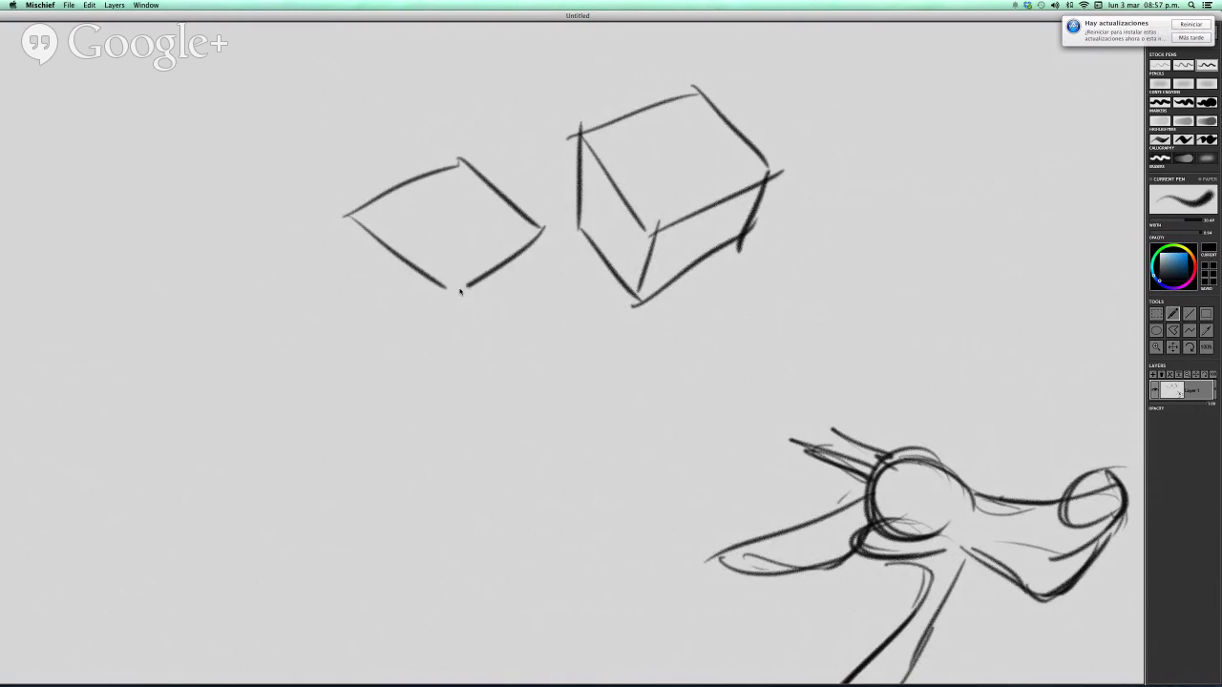
mouse_move(370, 122)
left_mouse_down()
mouse_move(349, 210)
mouse_move(469, 72)
mouse_move(458, 168)
left_mouse_up()
left_click_drag(473, 74, 552, 135)
left_click_drag(552, 138, 546, 217)
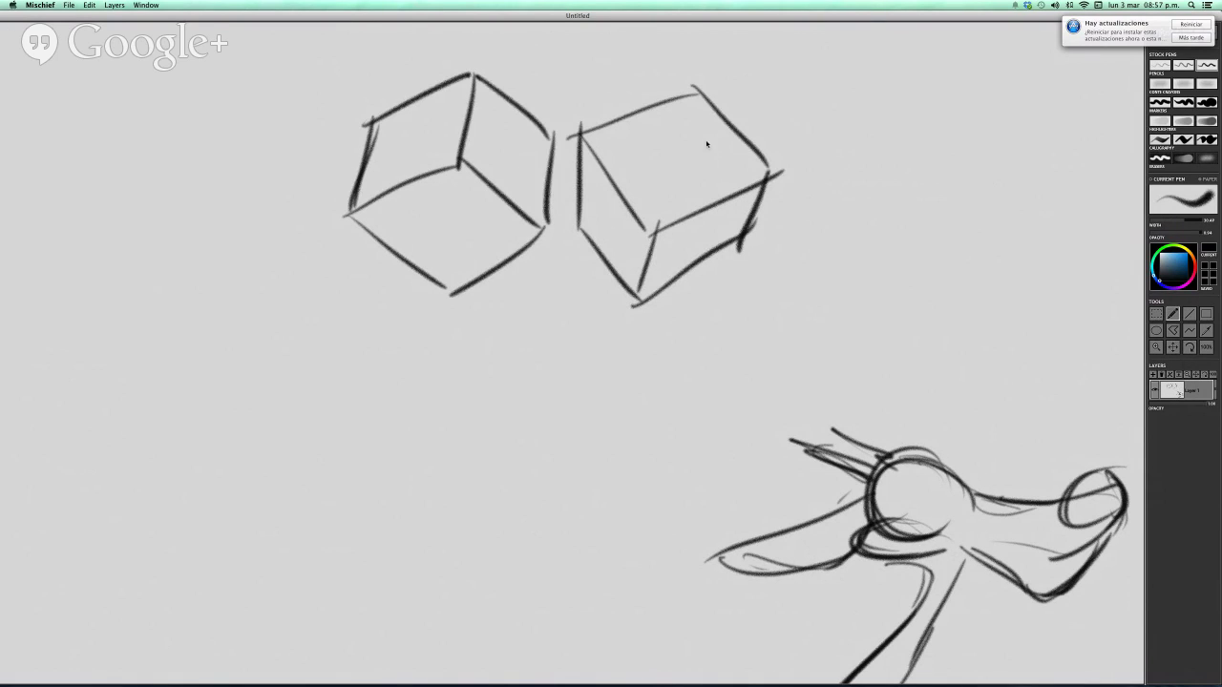
Hatch the underside of the low-angle cube and draw arrows marking its bottom face and the other cube's top face
mouse_move(371, 213)
left_mouse_down()
mouse_move(458, 191)
mouse_move(436, 240)
mouse_move(520, 229)
mouse_move(496, 282)
left_mouse_up()
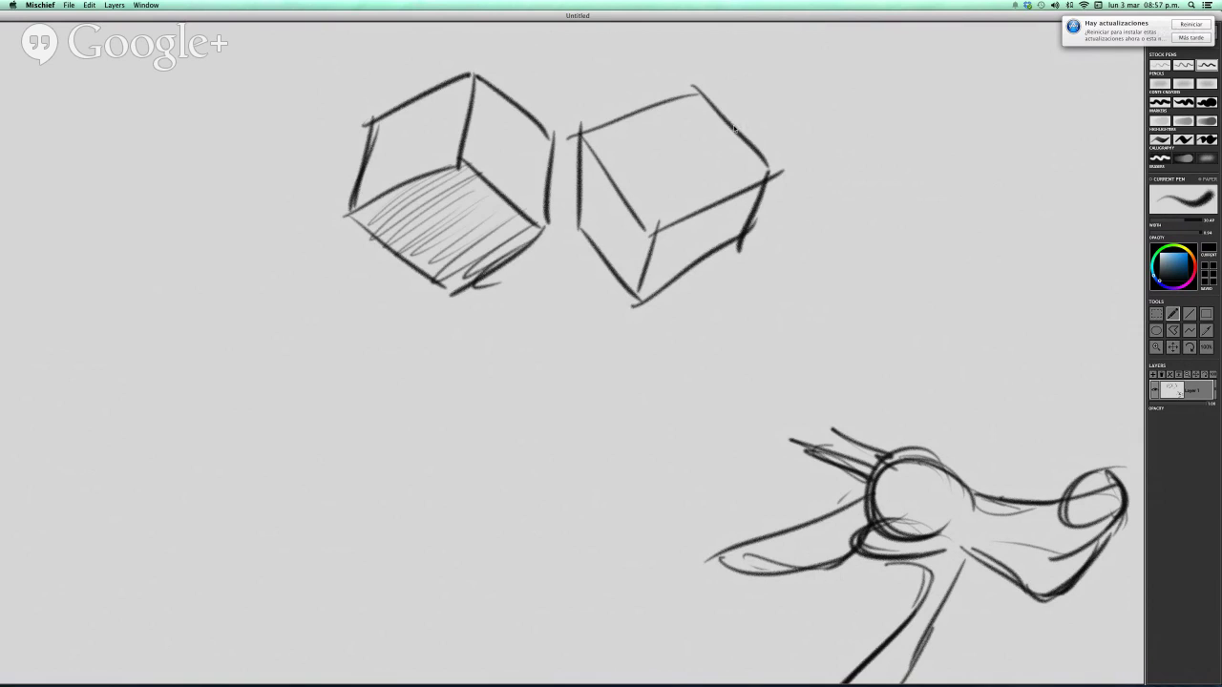
left_click_drag(648, 36, 655, 97)
left_click_drag(643, 87, 665, 86)
left_click_drag(507, 330, 480, 263)
left_click_drag(469, 285, 496, 276)
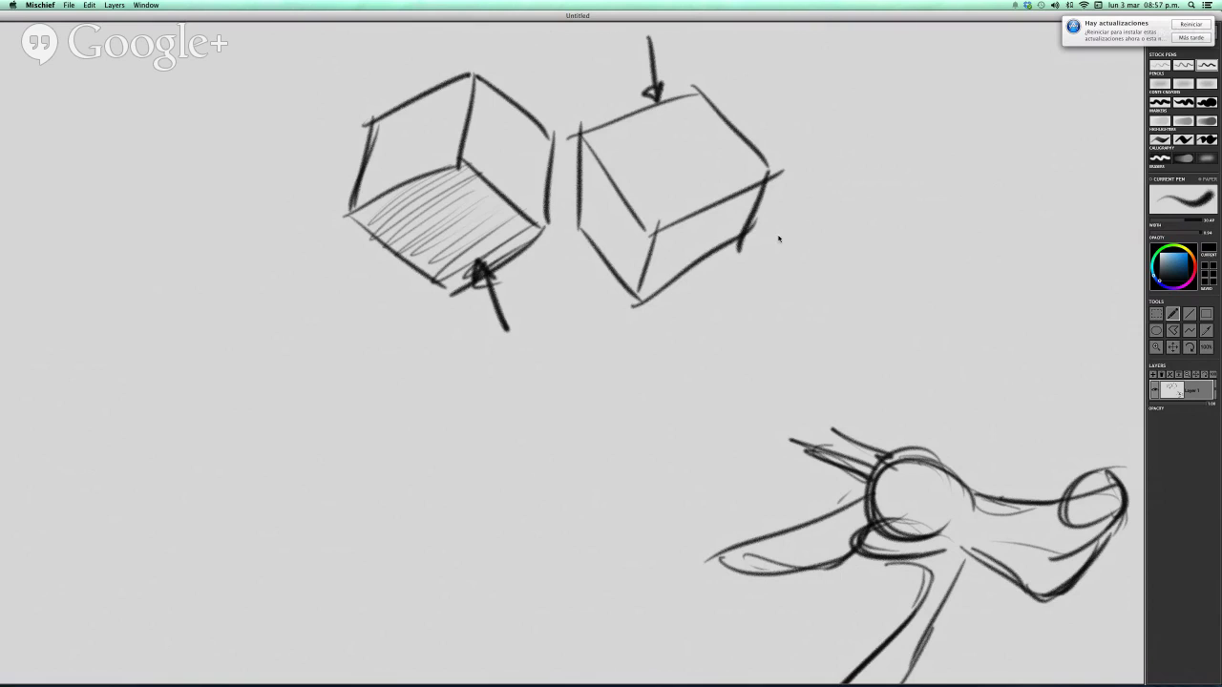
left_click_drag(551, 335, 609, 254)
Draw the first dragon's facial features: nostril, toothed mouth line, frowning brow and eye with a dark pupil
key("space")
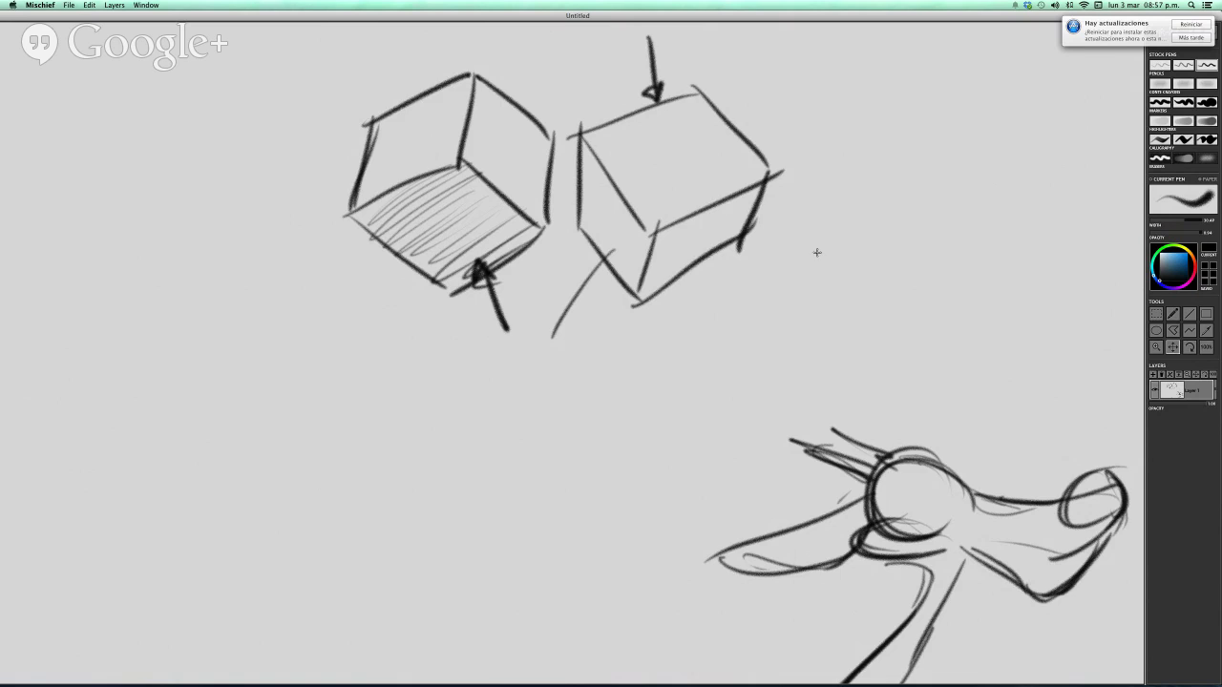
left_click_drag(1027, 297, 681, 296)
mouse_move(889, 502)
left_mouse_down()
mouse_move(676, 273)
mouse_move(871, 157)
left_mouse_up()
left_click_drag(737, 191, 670, 206)
mouse_move(540, 187)
left_mouse_down()
mouse_move(641, 185)
mouse_move(685, 211)
left_mouse_up()
mouse_move(553, 208)
left_mouse_down()
mouse_move(620, 192)
mouse_move(663, 249)
left_mouse_up()
mouse_move(625, 200)
left_mouse_down()
mouse_move(685, 254)
mouse_move(768, 167)
mouse_move(754, 187)
mouse_move(706, 129)
mouse_move(769, 155)
mouse_move(744, 160)
mouse_move(752, 168)
left_mouse_up()
left_click_drag(669, 156, 629, 175)
left_click_drag(632, 170, 657, 151)
mouse_move(577, 156)
left_mouse_down()
mouse_move(544, 114)
mouse_move(558, 113)
mouse_move(595, 151)
mouse_move(604, 142)
mouse_move(645, 153)
left_mouse_up()
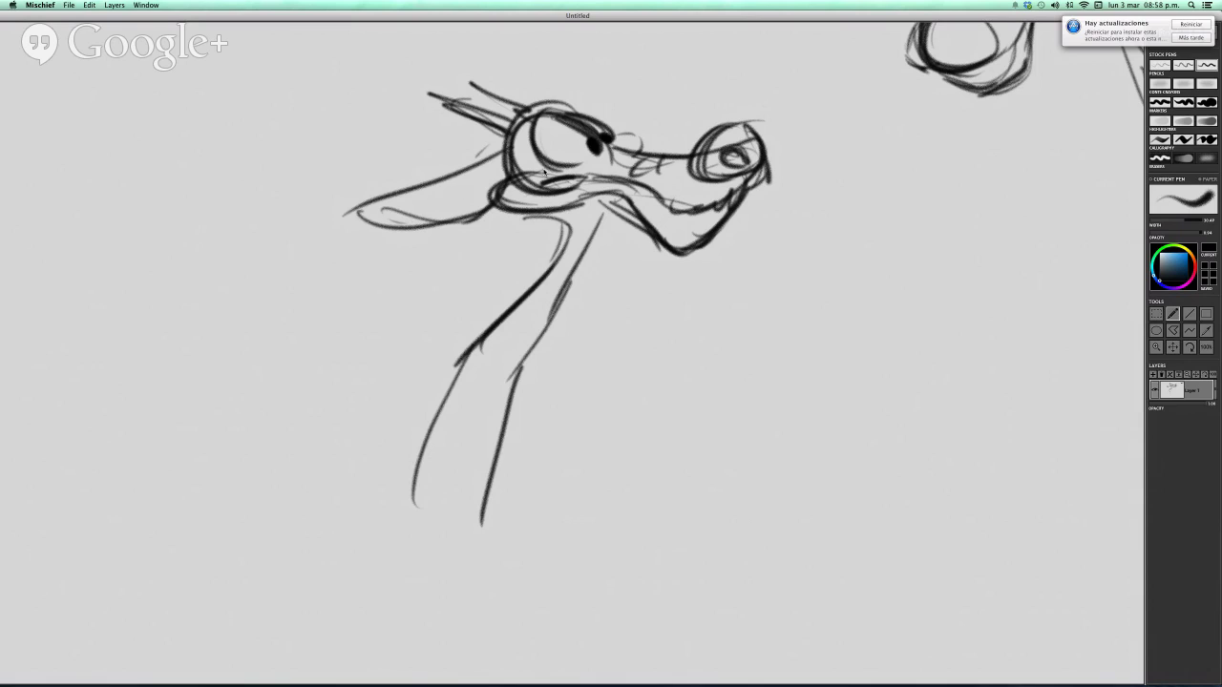
Define the dragon's lower eyelid and far brow, and add jagged spikes to the back of its head and cheek
left_click_drag(543, 172, 605, 158)
mouse_move(522, 103)
left_mouse_down()
mouse_move(516, 151)
mouse_move(574, 105)
left_mouse_up()
mouse_move(530, 167)
left_mouse_down()
mouse_move(483, 172)
mouse_move(484, 219)
mouse_move(536, 202)
left_mouse_up()
mouse_move(524, 212)
left_mouse_down()
mouse_move(527, 227)
mouse_move(547, 210)
left_mouse_up()
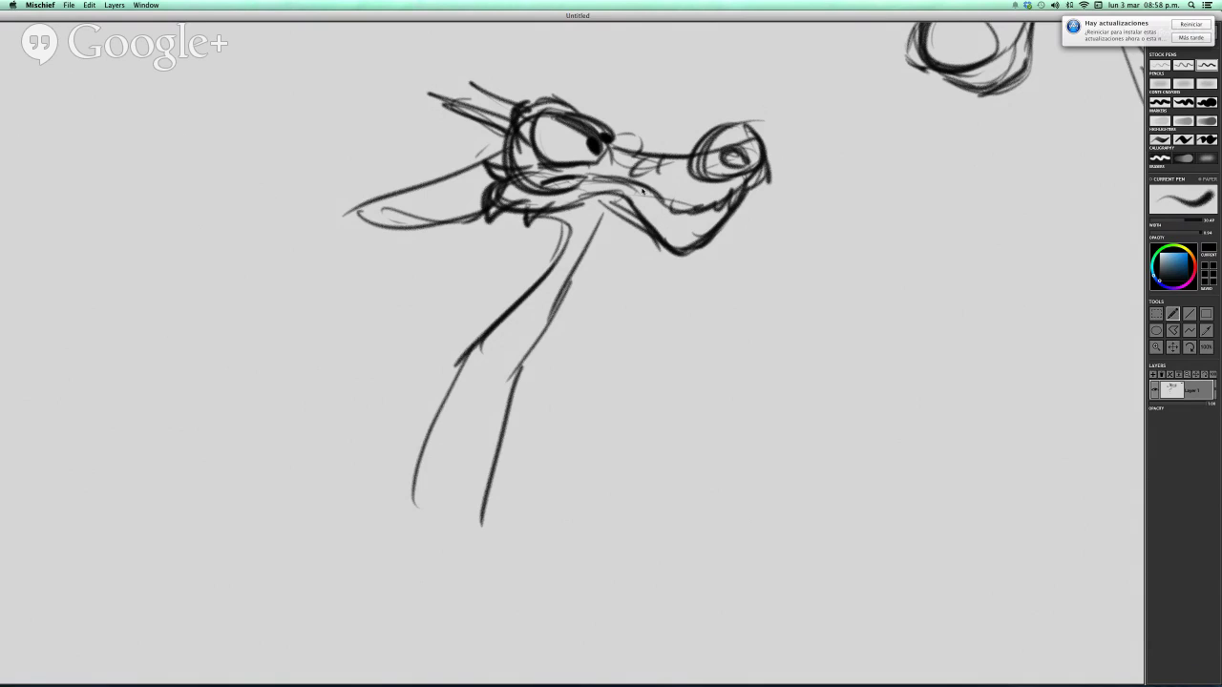
mouse_move(612, 135)
left_mouse_down()
mouse_move(620, 116)
mouse_move(648, 153)
left_mouse_up()
left_click_drag(581, 189, 645, 187)
mouse_move(522, 194)
left_mouse_down()
mouse_move(582, 176)
mouse_move(528, 300)
left_mouse_up()
Redraw the front and back contours of the first dragon's neck with darker, more angular lines
left_click_drag(580, 208, 458, 353)
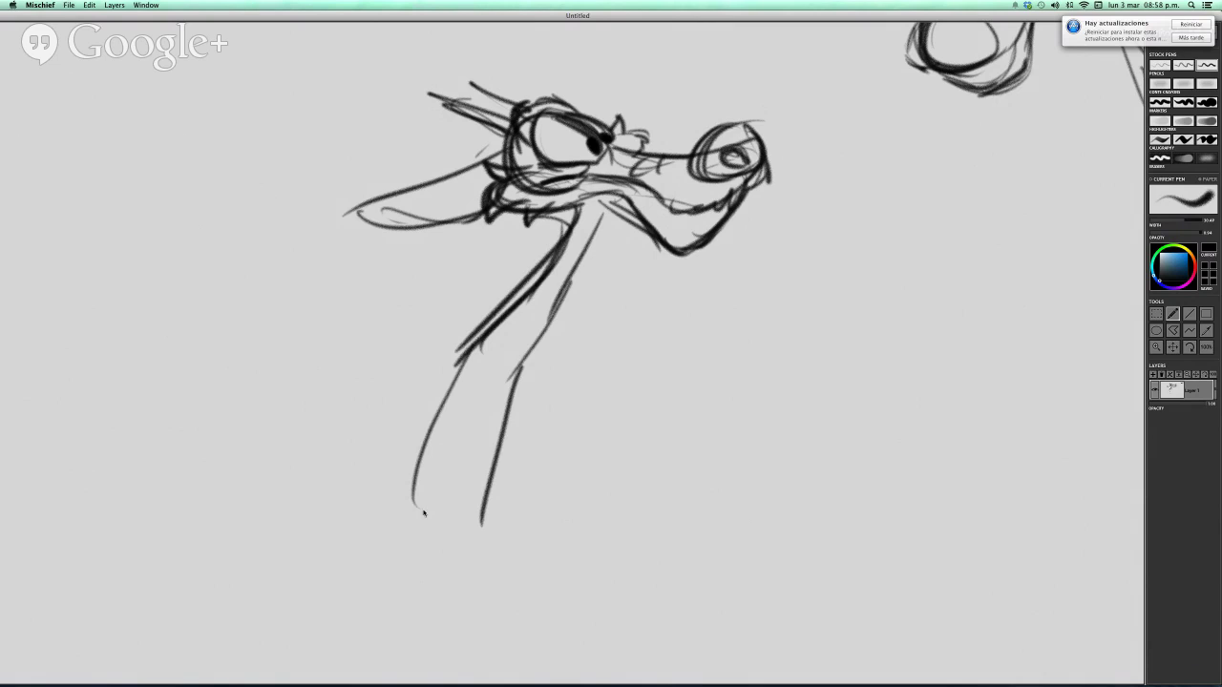
mouse_move(422, 512)
left_mouse_down()
mouse_move(467, 330)
mouse_move(500, 502)
left_mouse_up()
left_click_drag(524, 370, 501, 547)
left_click_drag(624, 195, 600, 218)
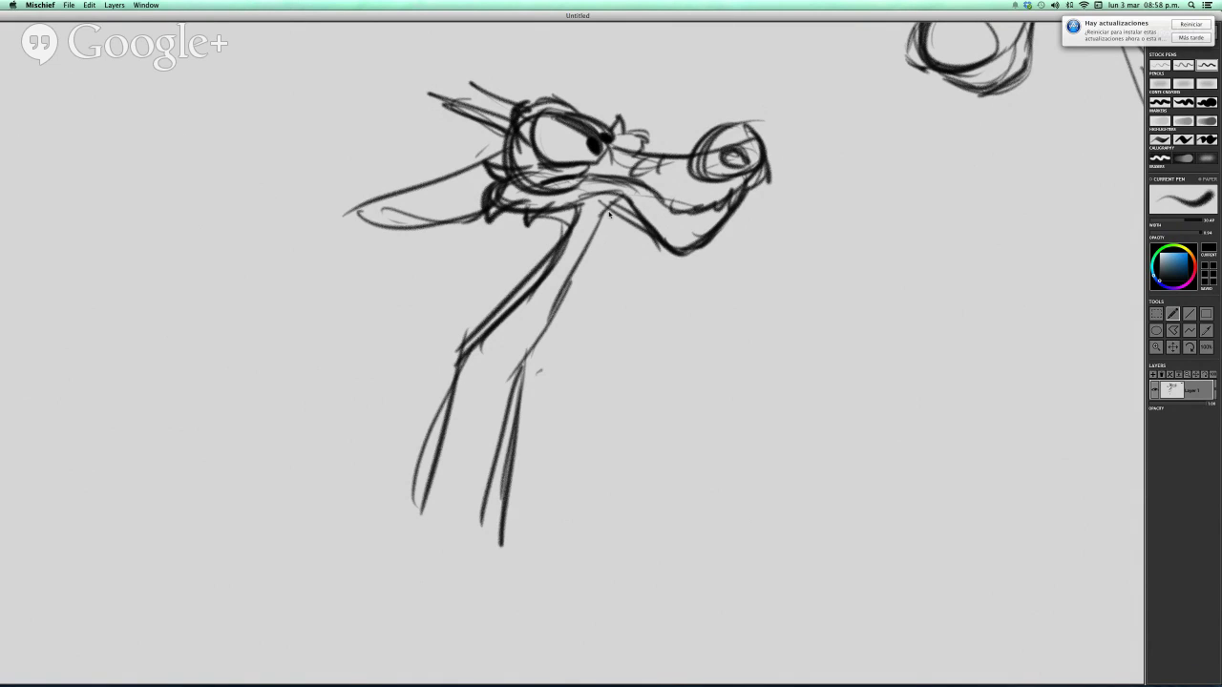
mouse_move(541, 353)
left_mouse_down()
mouse_move(604, 211)
mouse_move(521, 416)
mouse_move(513, 540)
left_mouse_up()
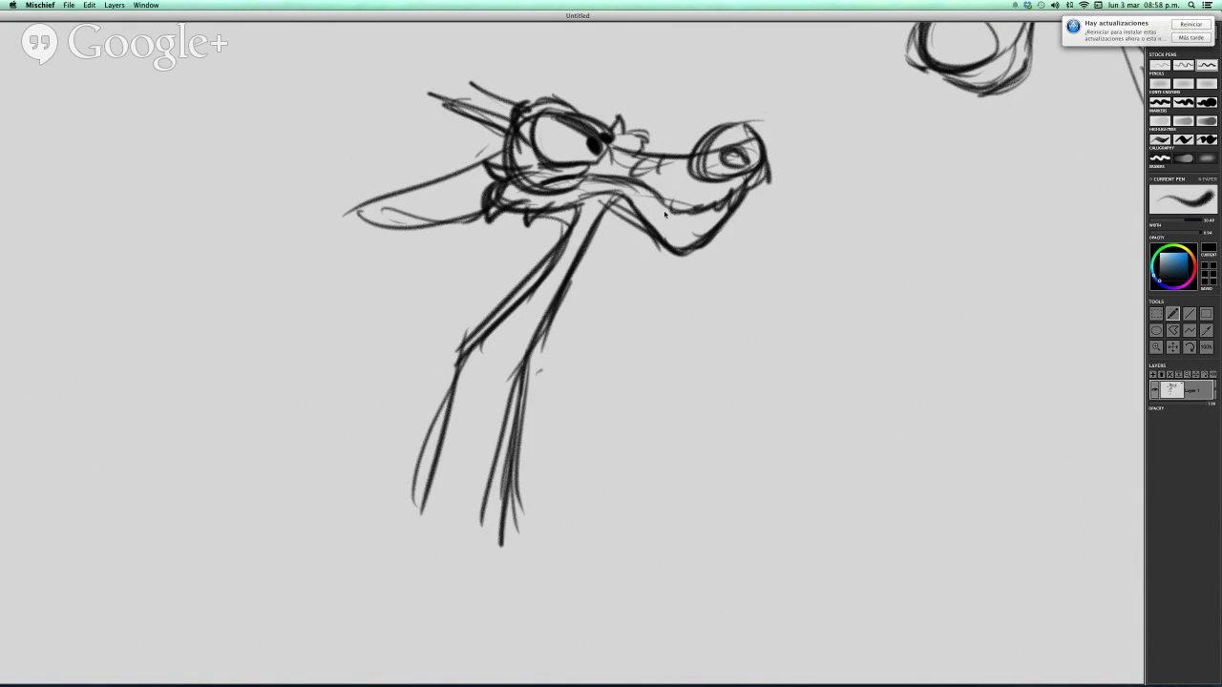
Draw long inner contour lines down the dragon's neck and curved scale segments along its front
mouse_move(589, 228)
left_mouse_down()
mouse_move(484, 406)
mouse_move(448, 542)
left_mouse_up()
left_click_drag(521, 399, 494, 529)
left_click_drag(490, 357, 443, 554)
mouse_move(574, 233)
left_mouse_down()
mouse_move(500, 349)
mouse_move(522, 367)
left_mouse_up()
left_click_drag(483, 414, 498, 395)
left_click_drag(477, 468, 487, 431)
left_click_drag(464, 534, 532, 550)
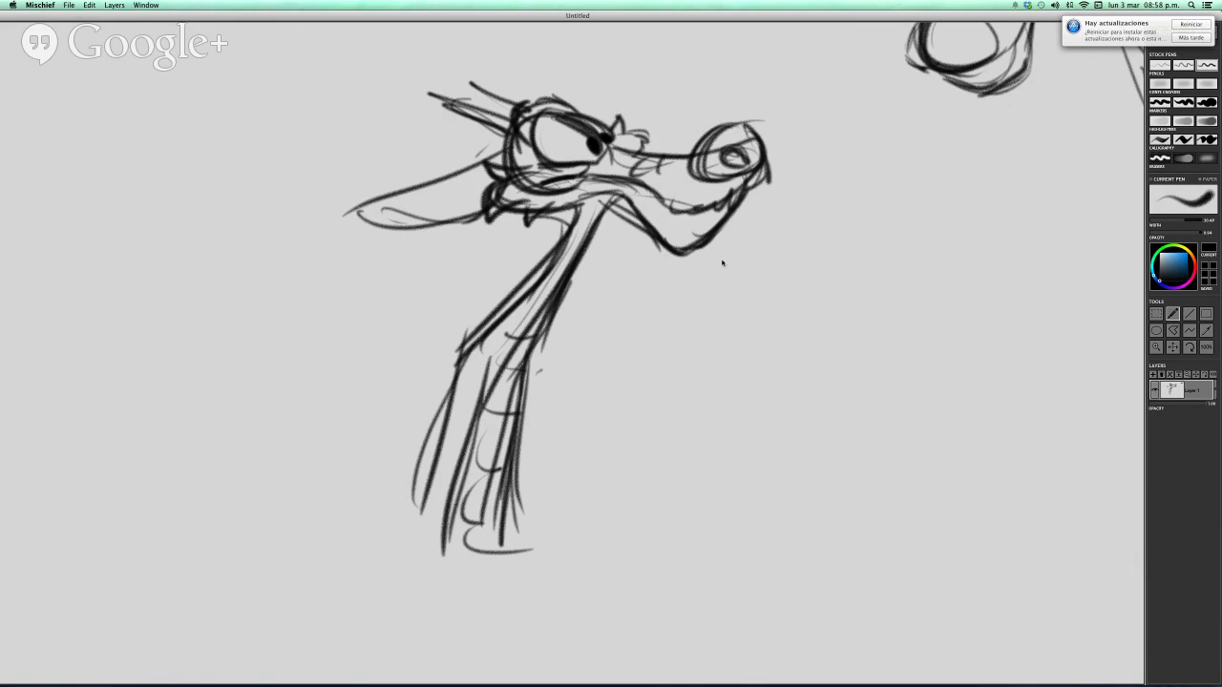
Redraw the first dragon's long ear with darker outlines and a shaded tip, and add a pointed tuft behind its eye
left_click_drag(504, 164, 367, 212)
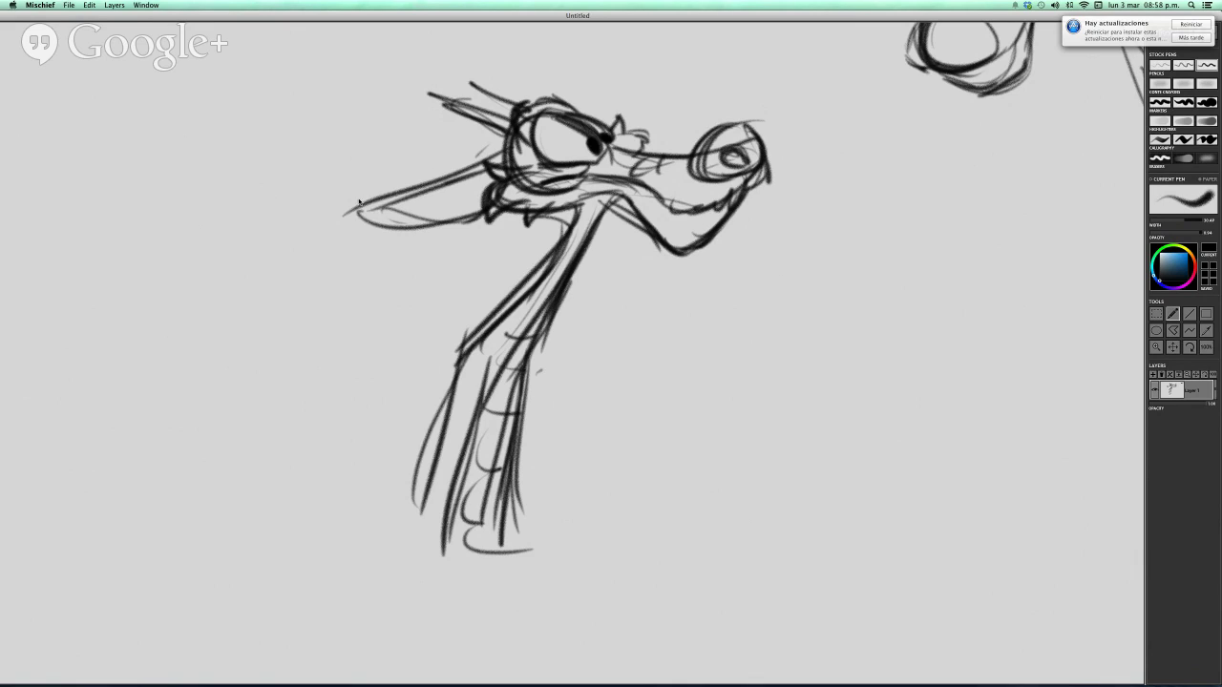
mouse_move(447, 183)
left_mouse_down()
mouse_move(347, 204)
mouse_move(481, 223)
left_mouse_up()
mouse_move(357, 204)
left_mouse_down()
mouse_move(426, 236)
mouse_move(412, 193)
mouse_move(416, 220)
left_mouse_up()
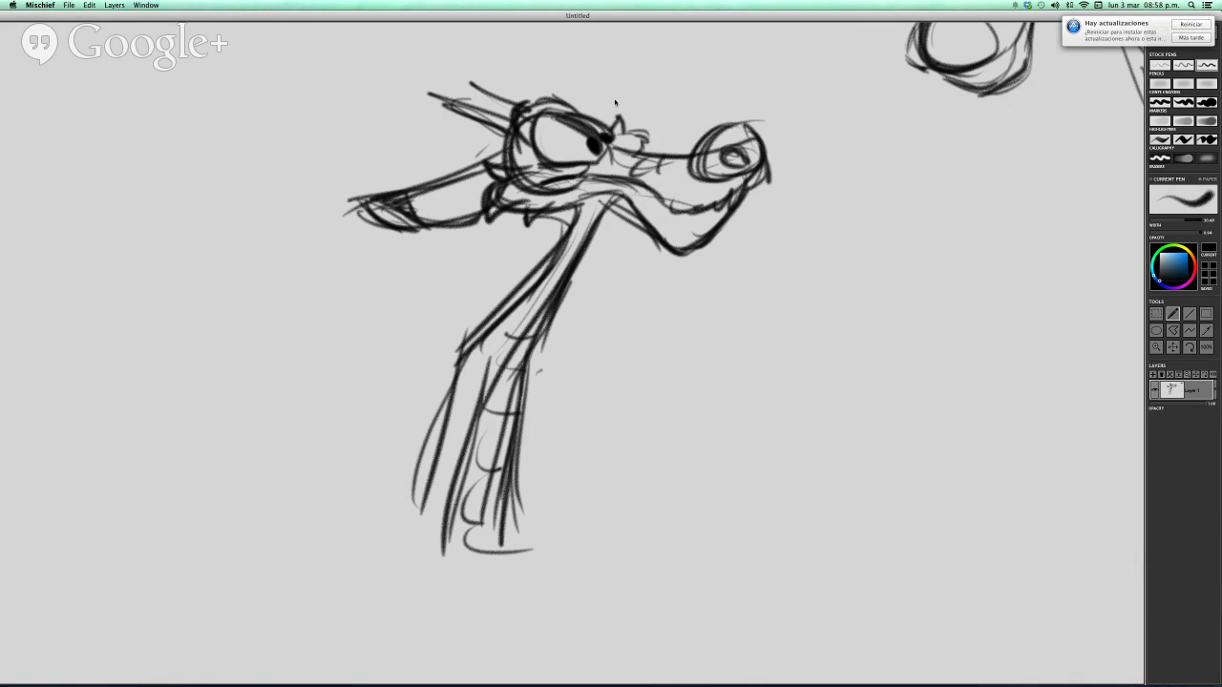
mouse_move(506, 140)
left_mouse_down()
mouse_move(469, 149)
mouse_move(485, 164)
mouse_move(456, 150)
left_mouse_up()
Add long curved whiskers to the first dragon, and hatch its nose and add a small tuft at the muzzle's tip
left_click_drag(673, 195, 437, 301)
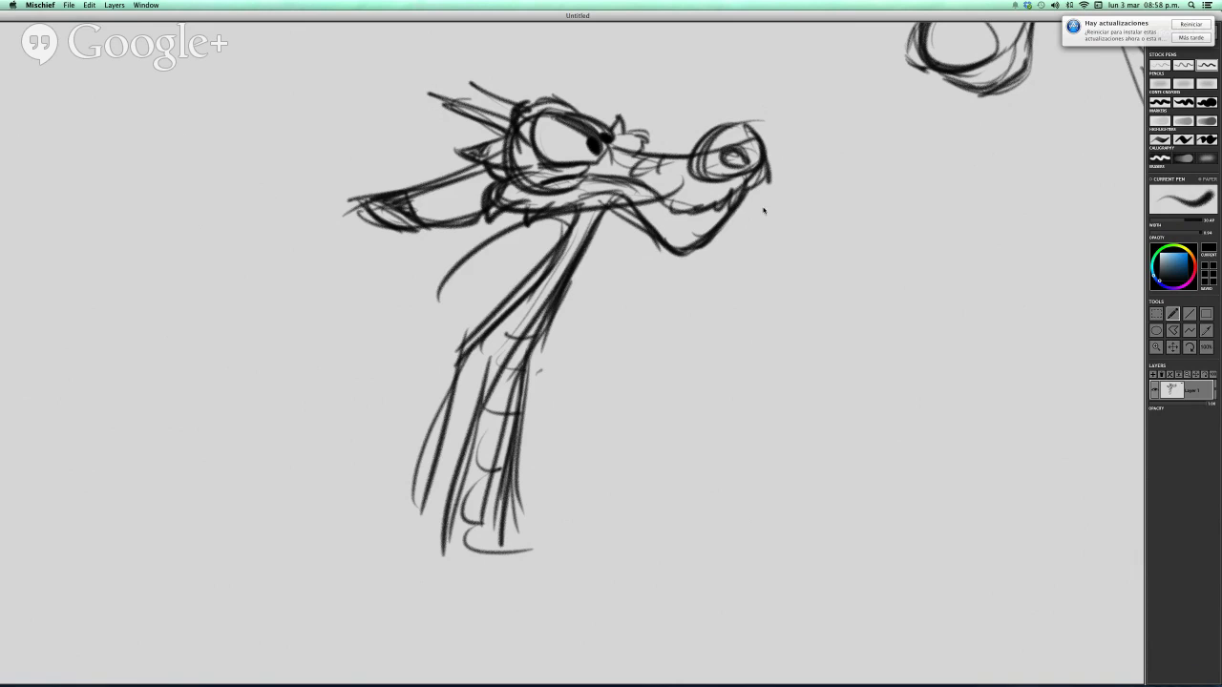
left_click_drag(769, 151, 874, 134)
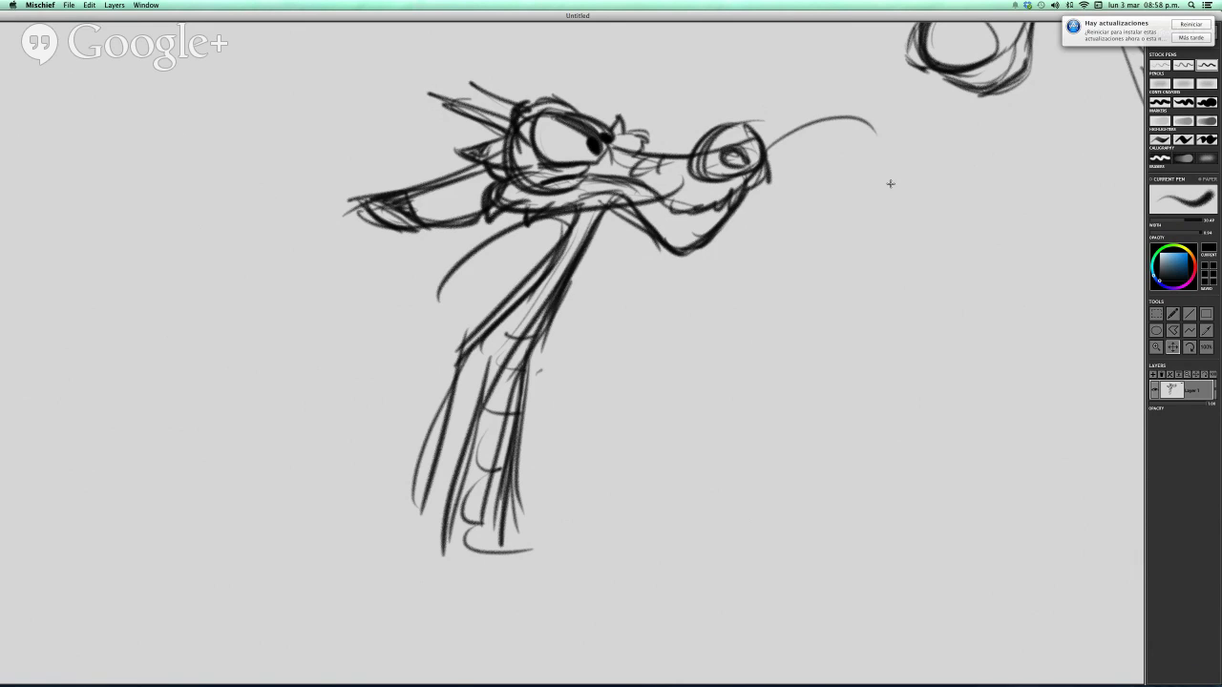
left_click_drag(889, 183, 844, 185)
mouse_move(626, 141)
left_mouse_down()
mouse_move(573, 231)
mouse_move(620, 239)
mouse_move(609, 271)
mouse_move(621, 250)
mouse_move(577, 308)
left_mouse_up()
mouse_move(622, 255)
left_mouse_down()
mouse_move(624, 291)
mouse_move(556, 296)
mouse_move(606, 277)
left_mouse_up()
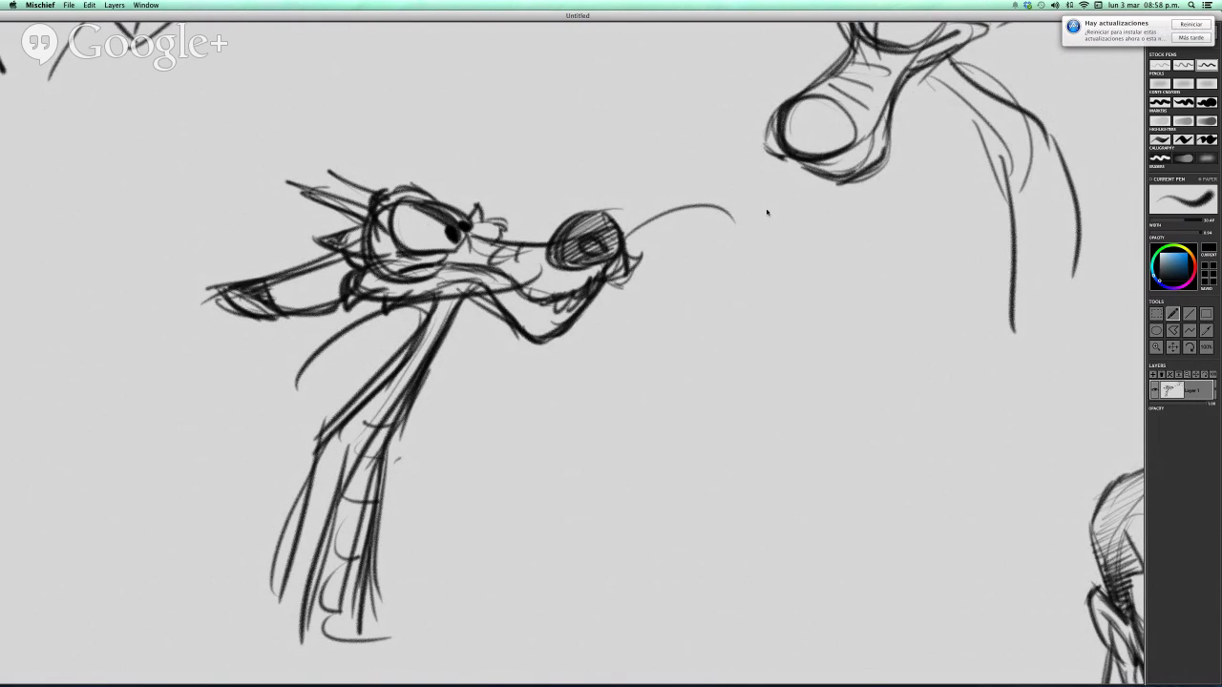
Draw two long curved whiskers, a pair of pointed ears and thin head spikes on the second dragon
mouse_move(789, 118)
left_mouse_down()
mouse_move(676, 239)
mouse_move(655, 396)
mouse_move(509, 311)
left_mouse_up()
left_click_drag(753, 440, 820, 550)
mouse_move(750, 274)
left_mouse_down()
mouse_move(801, 234)
mouse_move(777, 260)
mouse_move(796, 272)
left_mouse_up()
mouse_move(813, 216)
left_mouse_down()
mouse_move(814, 277)
mouse_move(852, 281)
left_mouse_up()
left_click_drag(825, 221, 794, 267)
left_click_drag(849, 229, 855, 279)
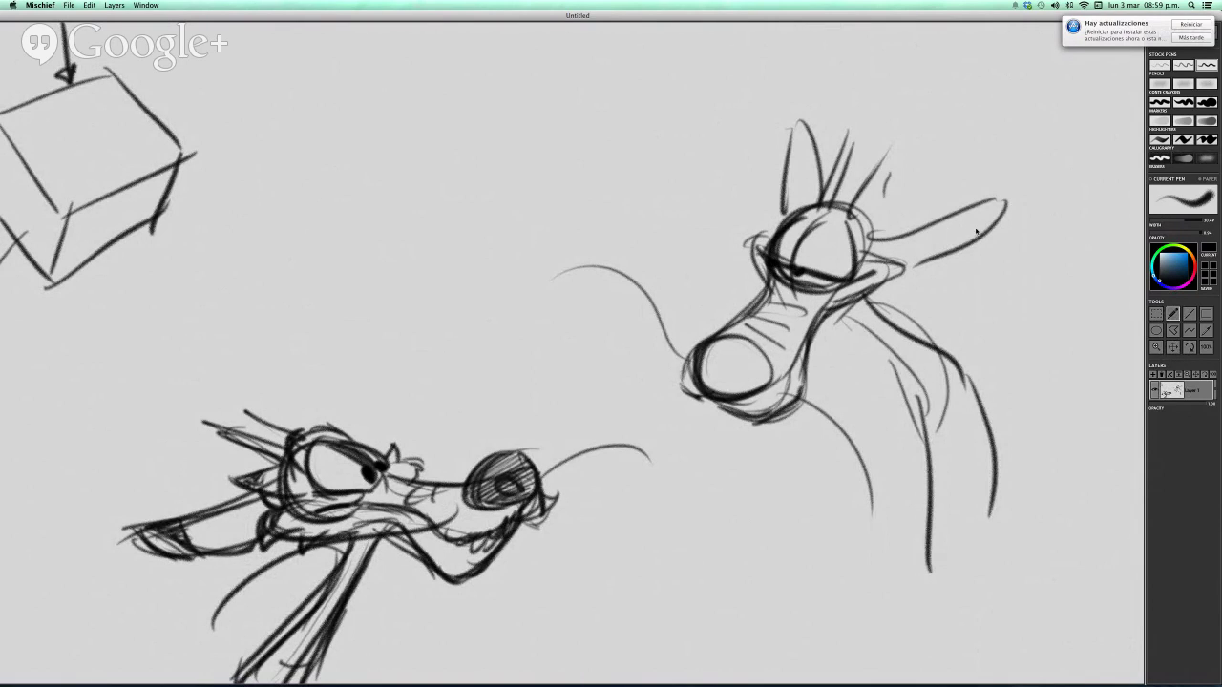
Add jagged tufts to both of the second dragon's cheeks, and shade its nose and muzzle with hatching and darker contours
mouse_move(782, 208)
left_mouse_down()
mouse_move(759, 212)
mouse_move(731, 252)
left_mouse_up()
mouse_move(867, 255)
left_mouse_down()
mouse_move(907, 269)
mouse_move(912, 292)
mouse_move(853, 300)
left_mouse_up()
key("space")
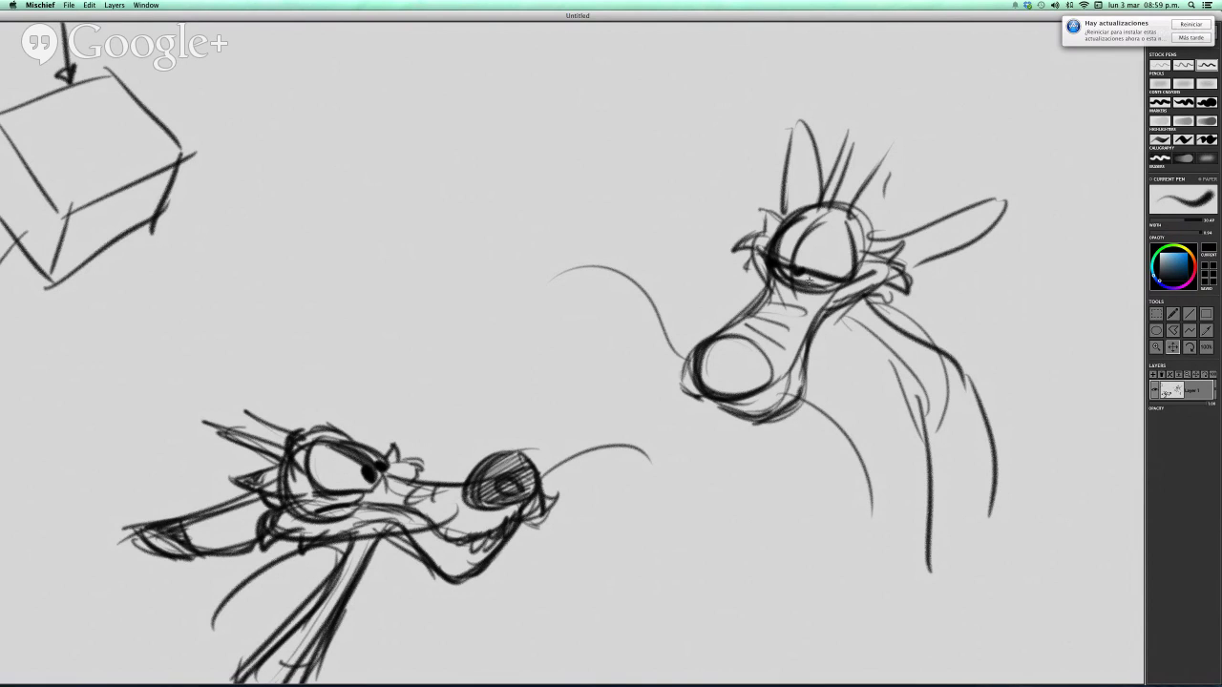
mouse_move(737, 382)
left_mouse_down()
mouse_move(663, 346)
mouse_move(632, 313)
mouse_move(704, 361)
mouse_move(691, 361)
left_mouse_up()
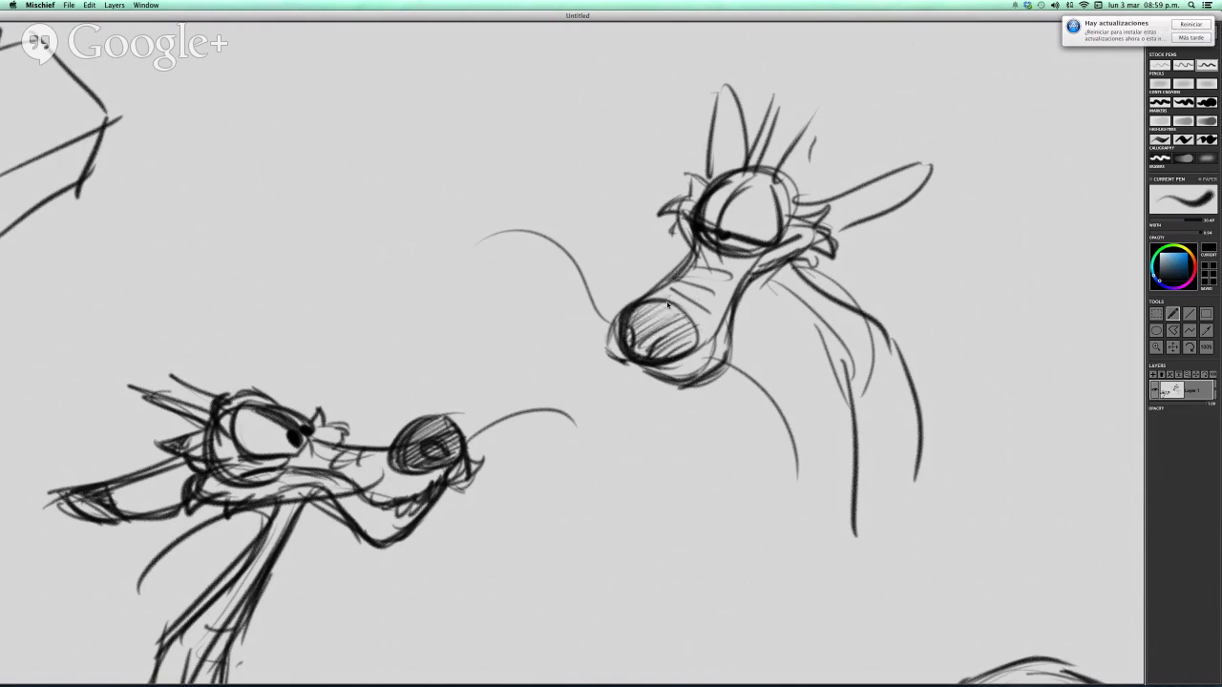
mouse_move(667, 305)
left_mouse_down()
mouse_move(637, 297)
mouse_move(656, 315)
mouse_move(640, 310)
left_mouse_up()
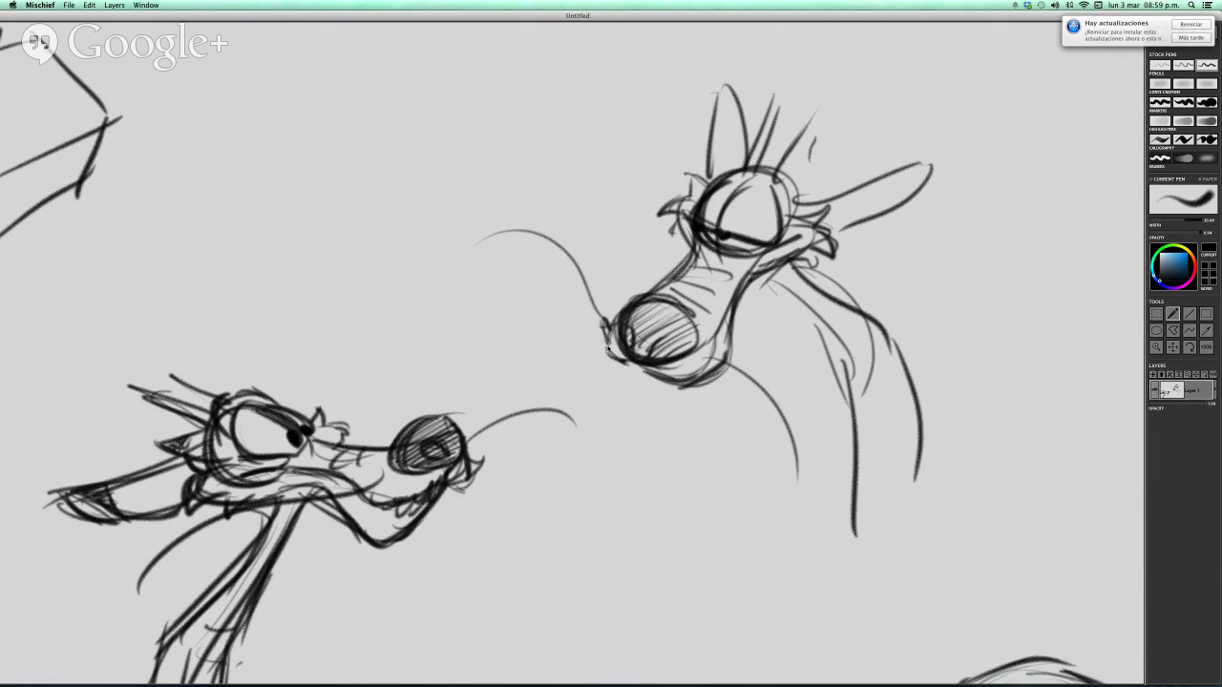
mouse_move(607, 347)
left_mouse_down()
mouse_move(668, 389)
mouse_move(711, 380)
mouse_move(735, 350)
mouse_move(643, 367)
left_mouse_up()
Darken the outline of the second dragon's long ear and mark the tips of both ears
key("space")
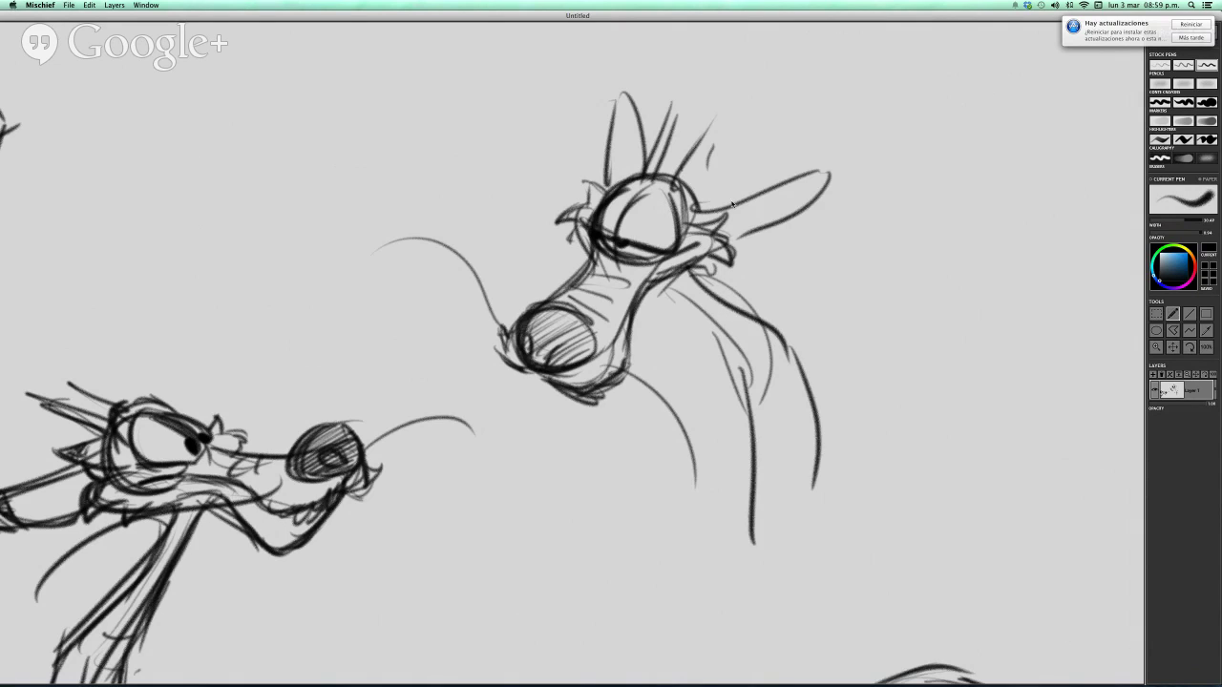
mouse_move(699, 212)
left_mouse_down()
mouse_move(830, 167)
mouse_move(824, 195)
mouse_move(730, 241)
left_mouse_up()
left_click_drag(824, 176, 806, 212)
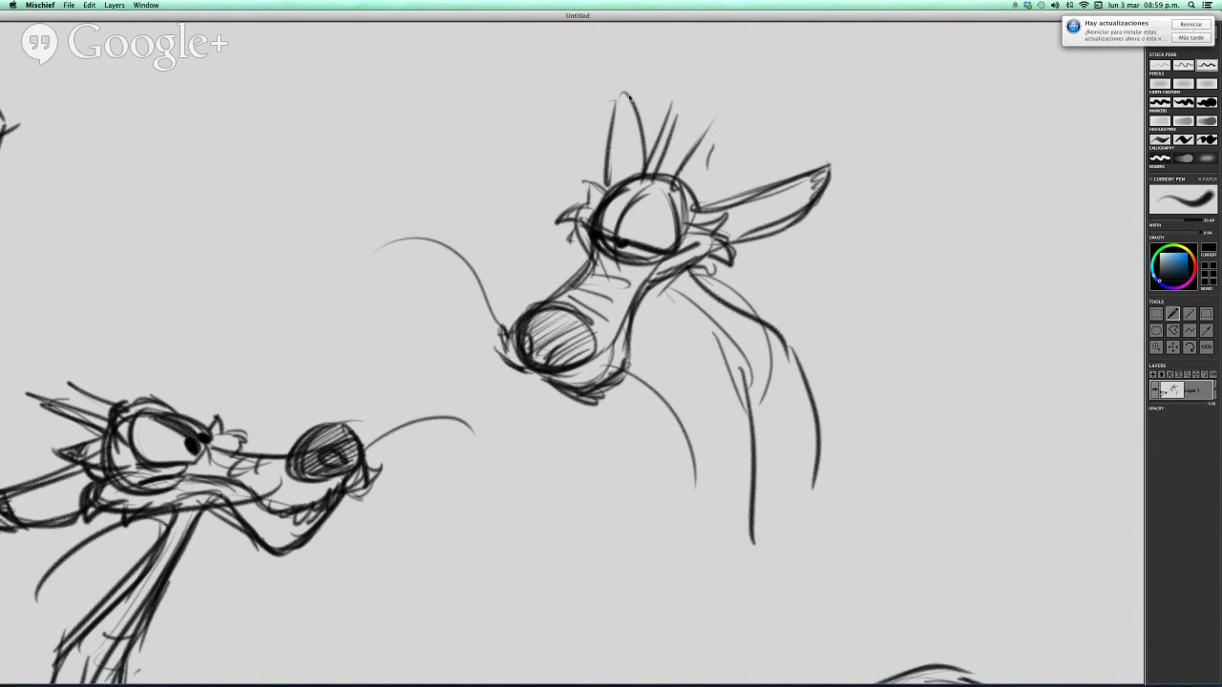
mouse_move(629, 98)
left_mouse_down()
mouse_move(610, 188)
mouse_move(626, 98)
left_mouse_up()
Extend the base of the first dragon's neck downward with light, diverging contour lines
key("space")
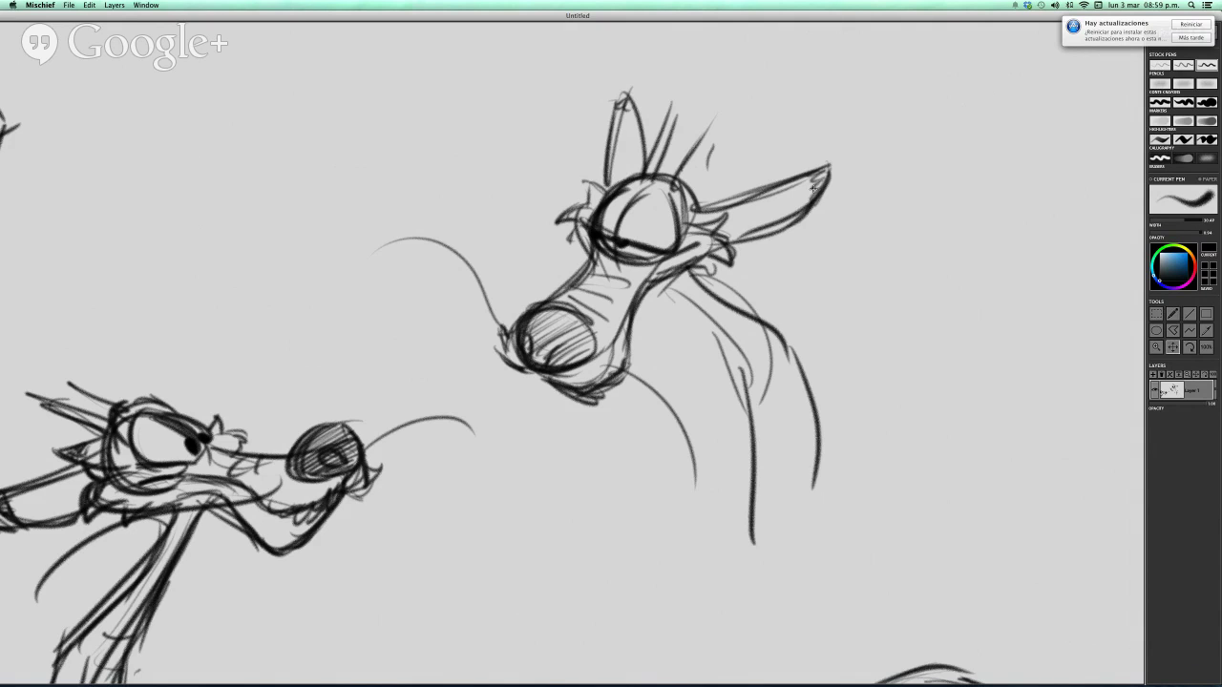
left_click_drag(424, 424, 729, 277)
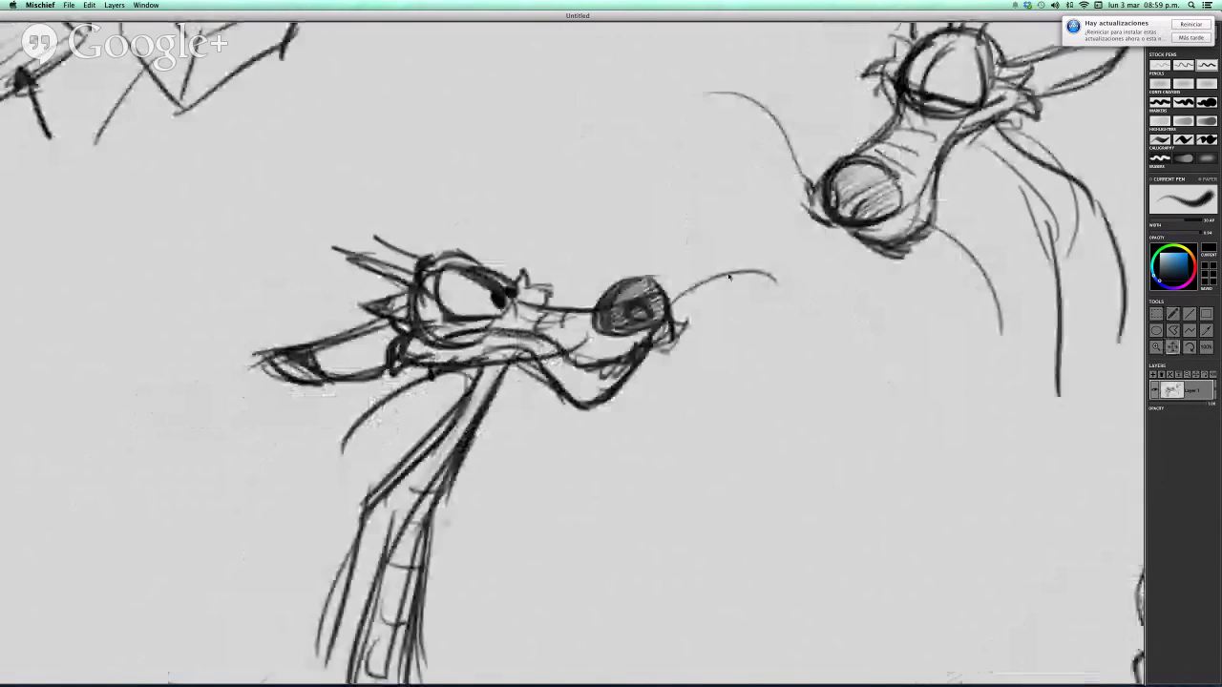
scroll(732, 248, "down", 5)
scroll(732, 247, "left", 2)
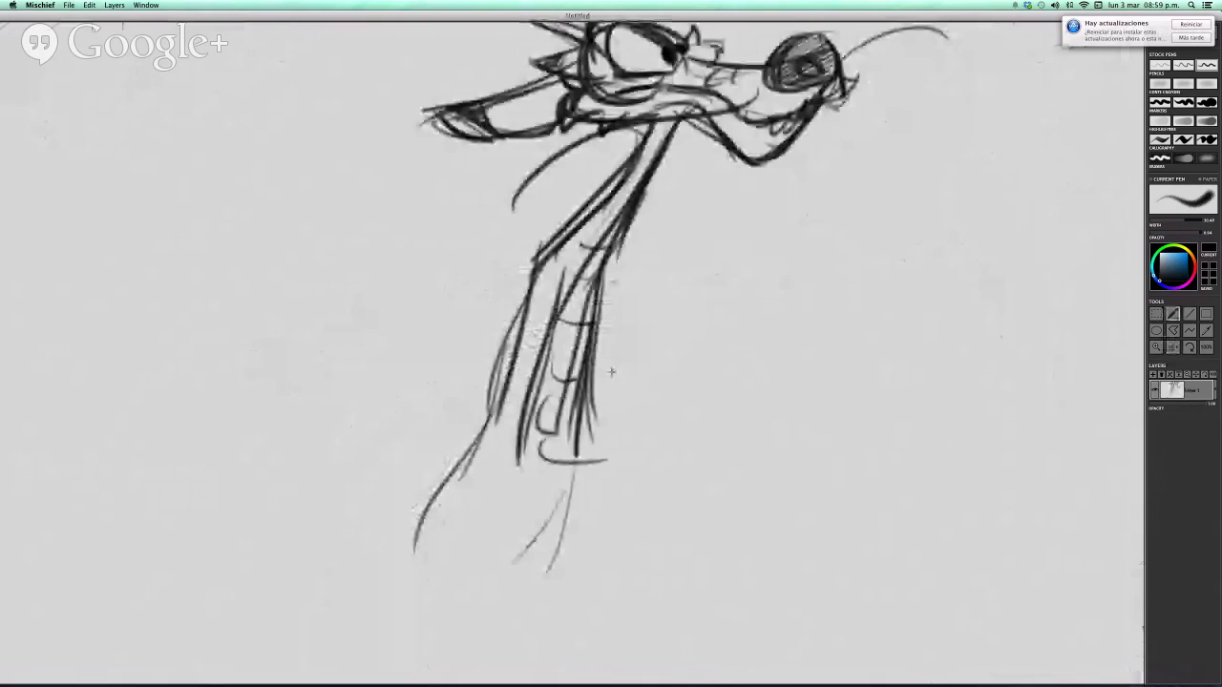
left_click_drag(537, 329, 563, 561)
Examine the sketches across the canvas, including the close-up of the woman with a hair bun, and switch to the Google Hangouts call
left_click_drag(954, 534, 248, 578)
left_click_drag(928, 670, 665, 370)
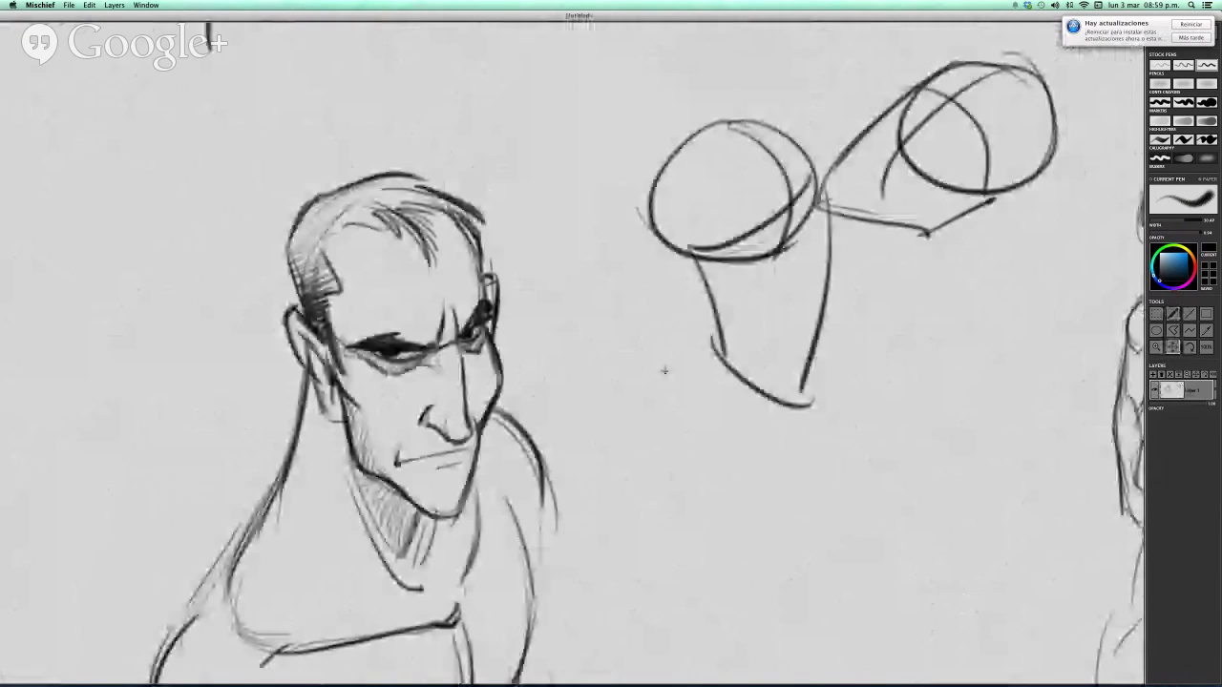
scroll(665, 370, "down", 8)
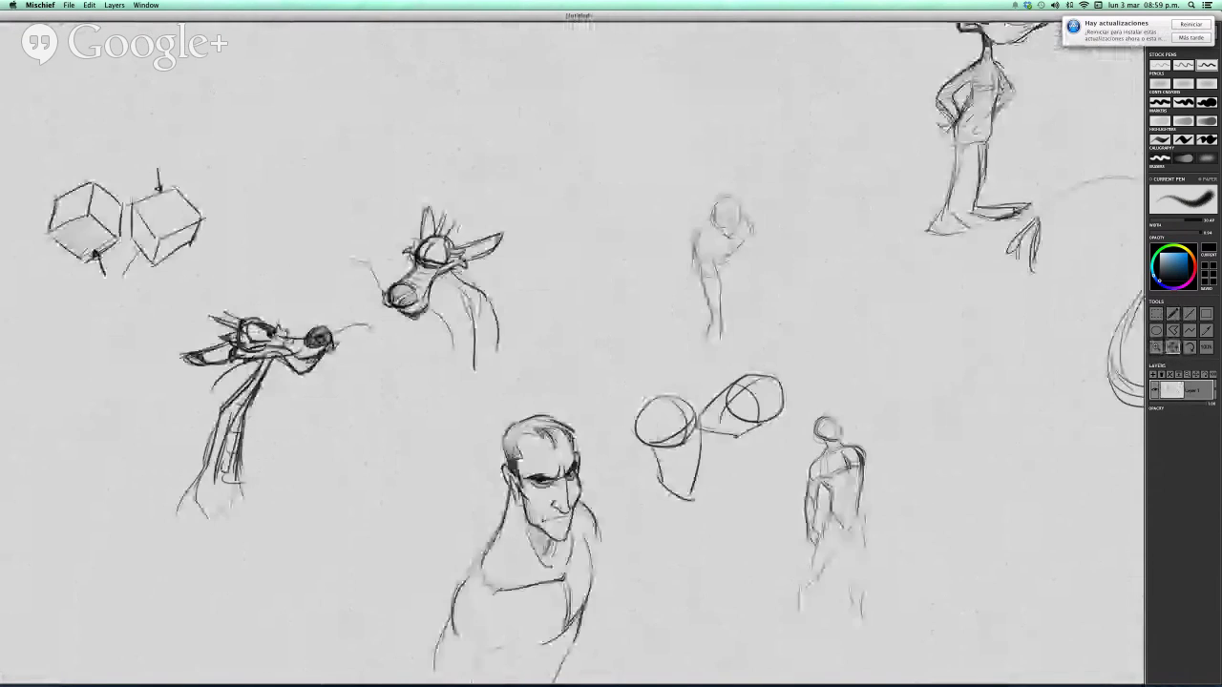
scroll(756, 320, "right", 10)
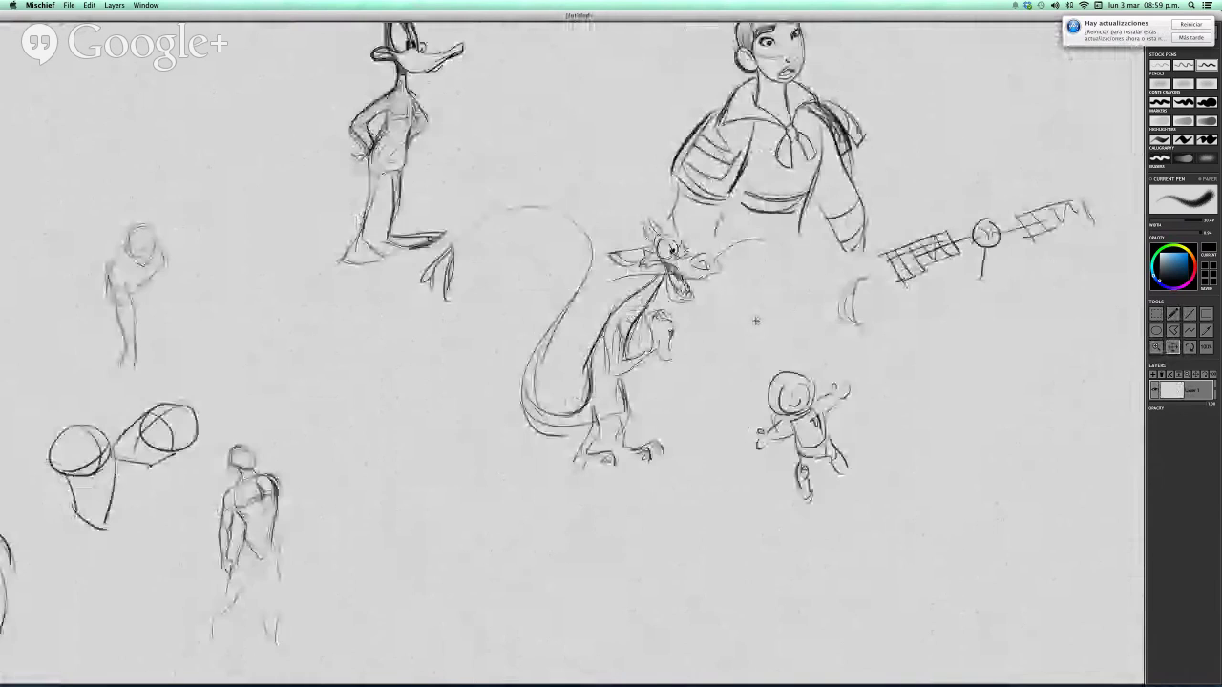
scroll(756, 321, "left", 10)
scroll(585, 368, "down", 2)
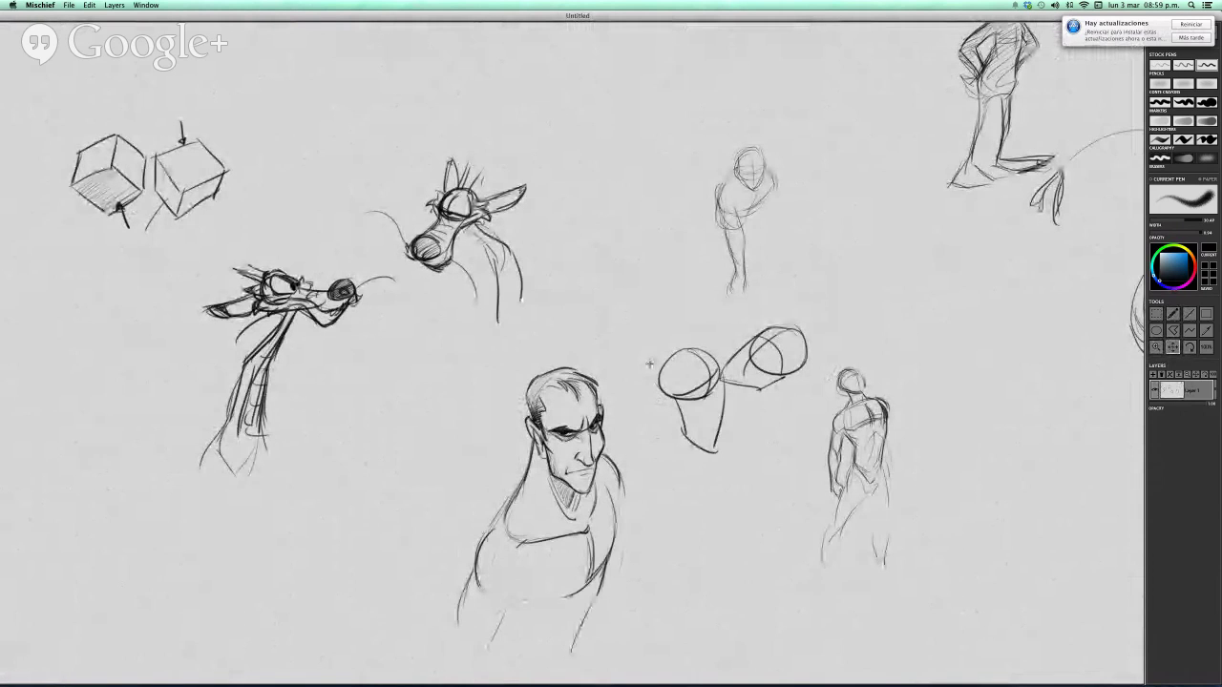
scroll(649, 363, "right", 10)
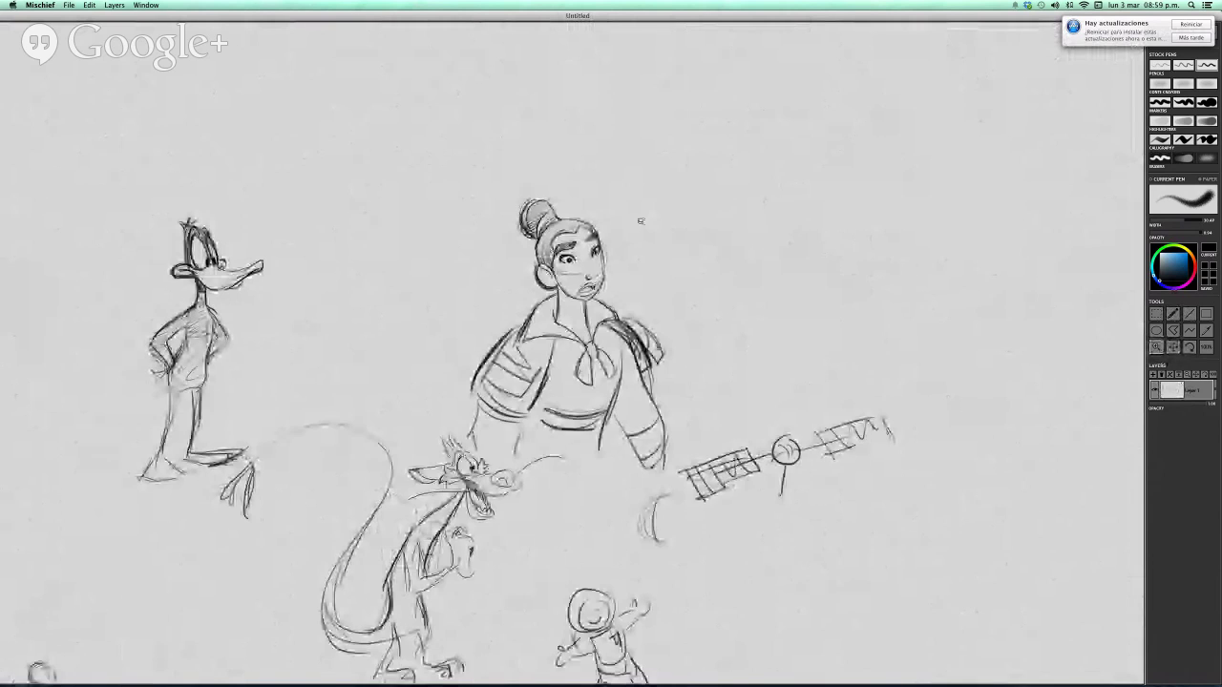
scroll(639, 220, "up", 5)
scroll(782, 239, "down", 1)
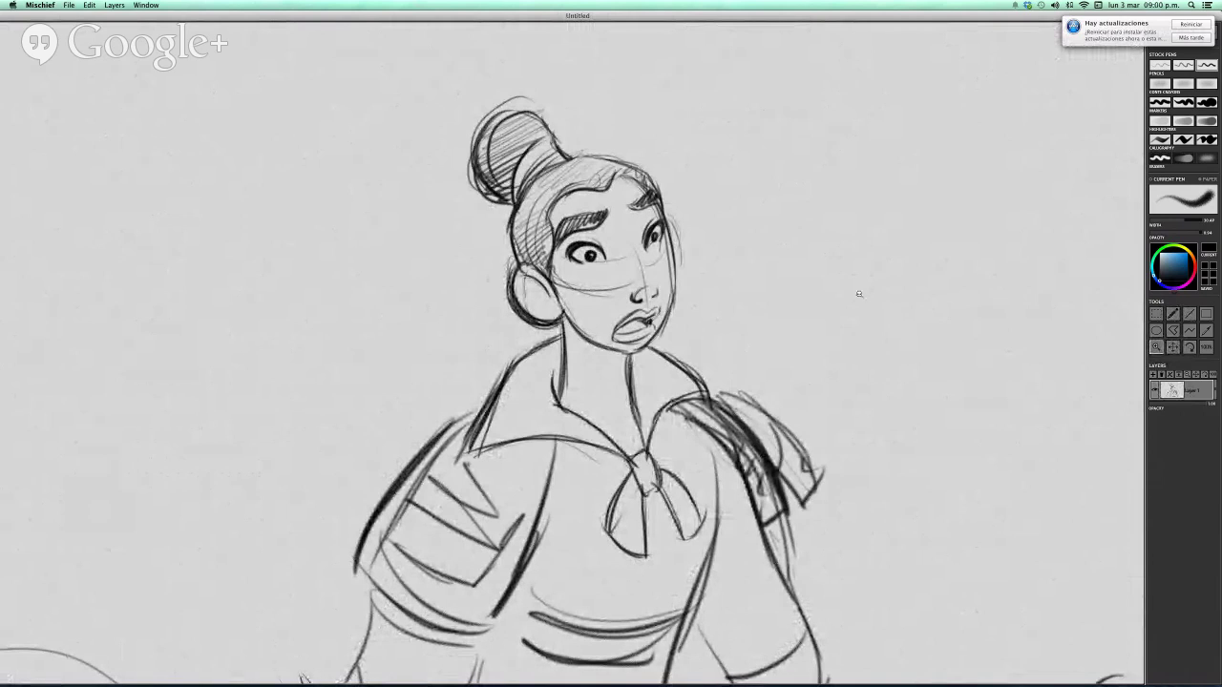
left_click(608, 347)
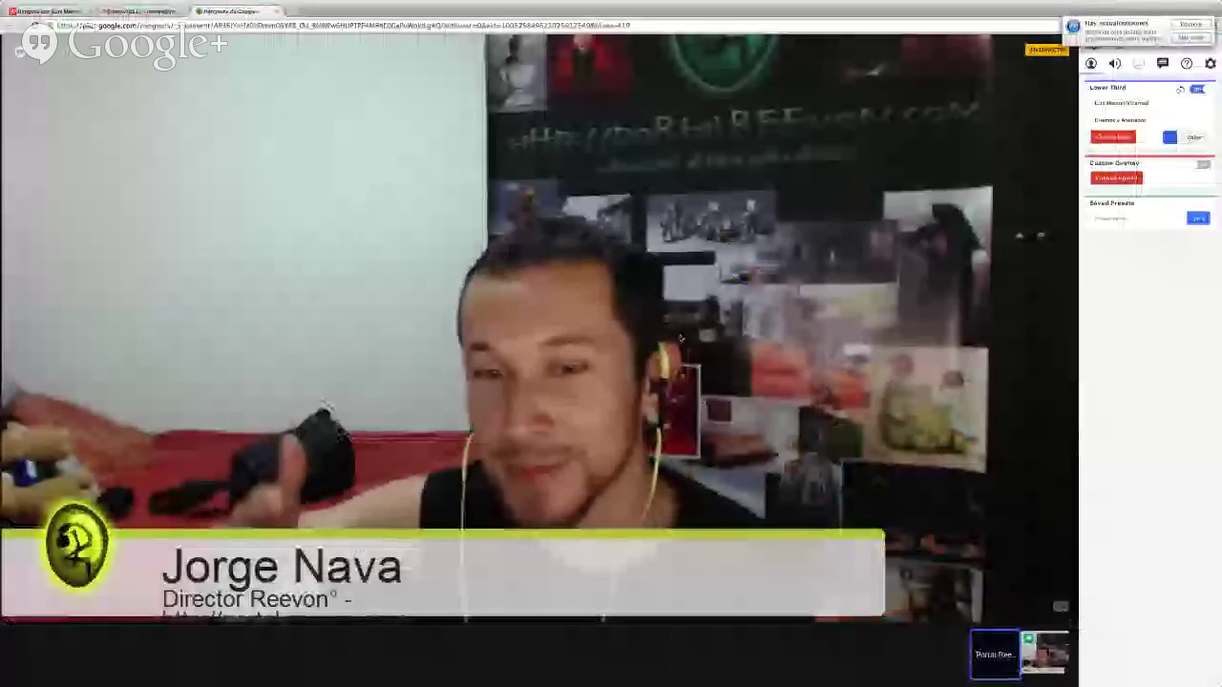